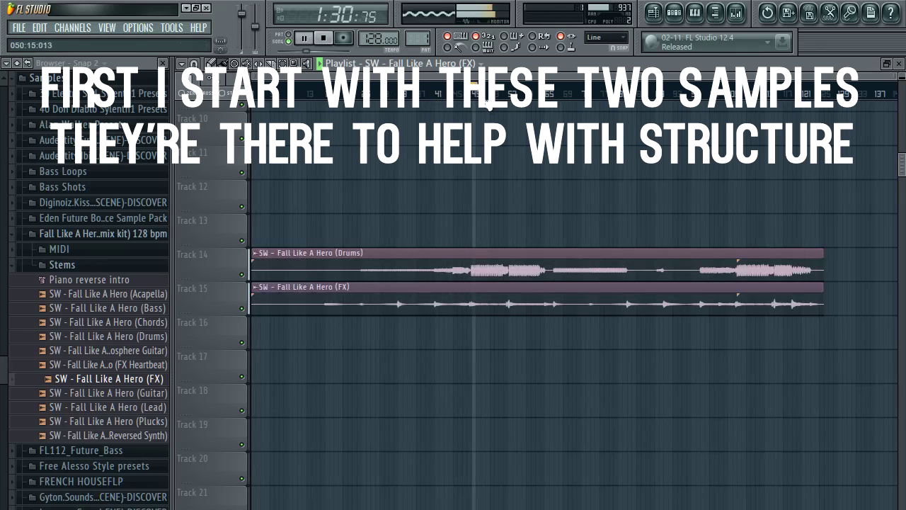
Step: Open the TruePianos melody of Pattern 1 in the piano roll and play it back
{"action": "scroll", "coordinate": [507, 96], "scroll_direction": "up", "scroll_amount": 4}
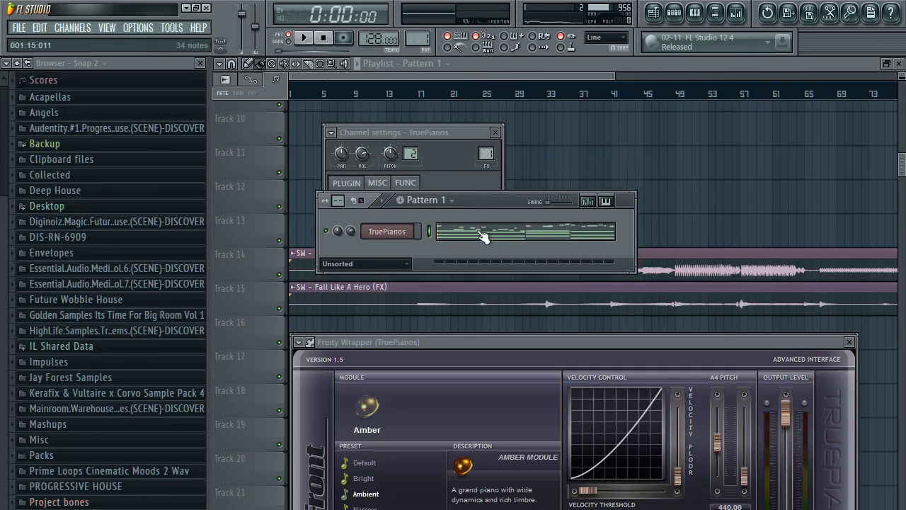
{"action": "left_click", "coordinate": [481, 236]}
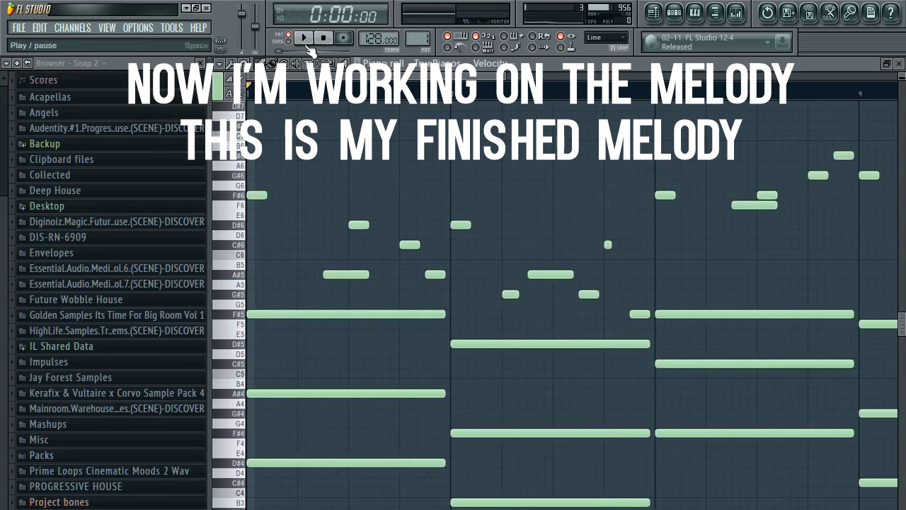
{"action": "left_click", "coordinate": [306, 42]}
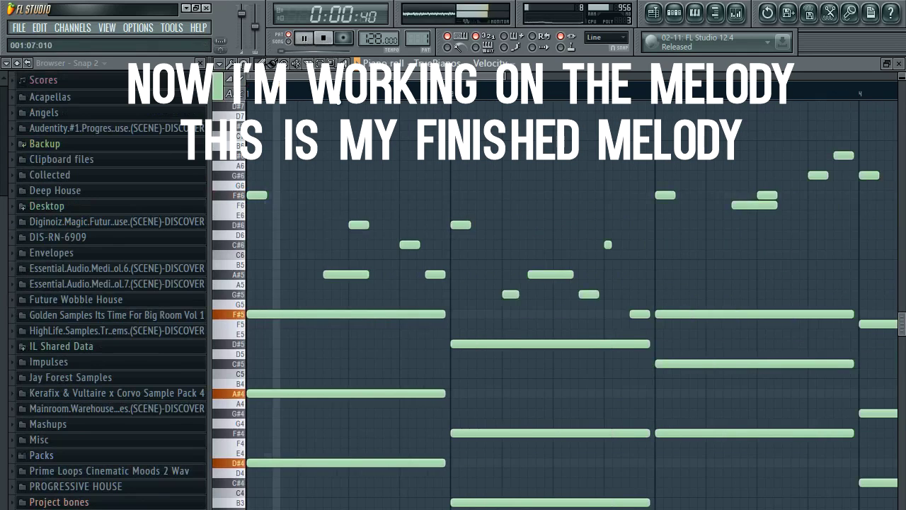
{"action": "scroll", "coordinate": [330, 91], "scroll_direction": "down", "scroll_amount": 2}
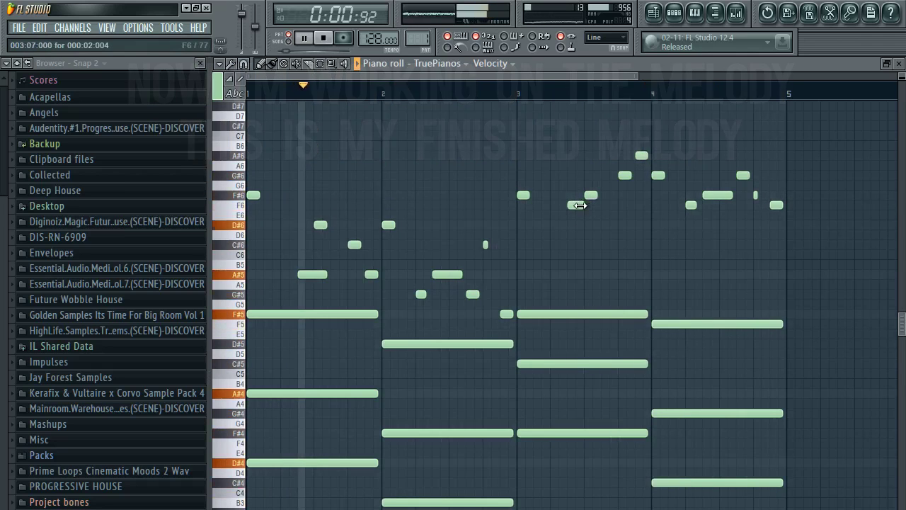
Step: Shorten the first A#5 melody note in bar 1 to about half its length and stop playback
{"action": "left_click_drag", "start_coordinate": [326, 274], "coordinate": [313, 279]}
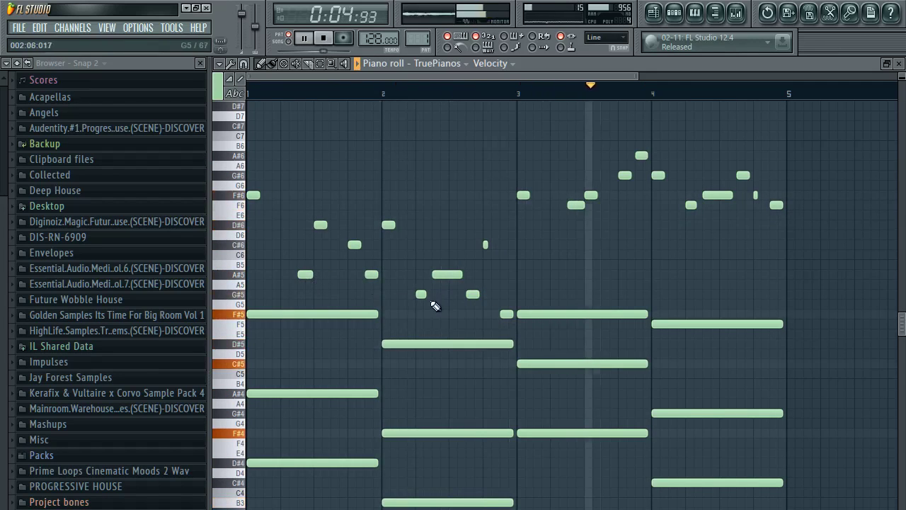
{"action": "scroll", "coordinate": [627, 95], "scroll_direction": "up", "scroll_amount": 3}
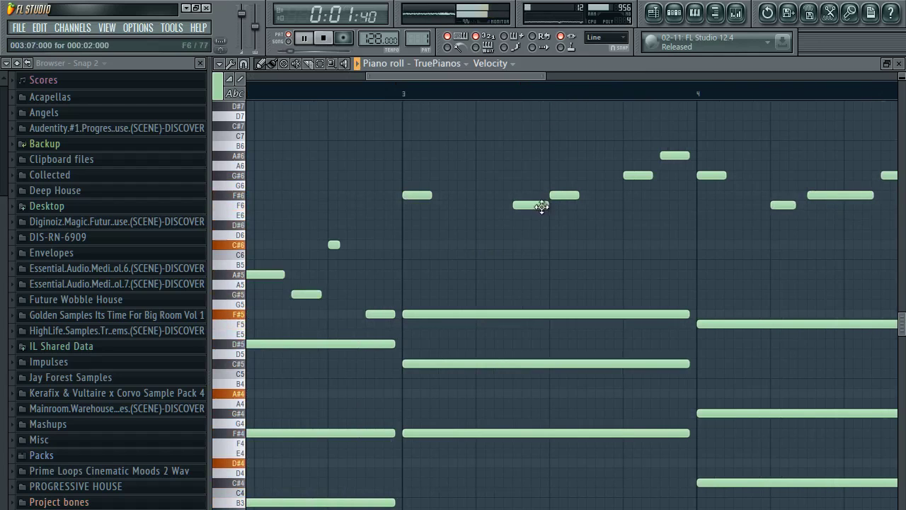
{"action": "scroll", "coordinate": [439, 101], "scroll_direction": "down", "scroll_amount": 5}
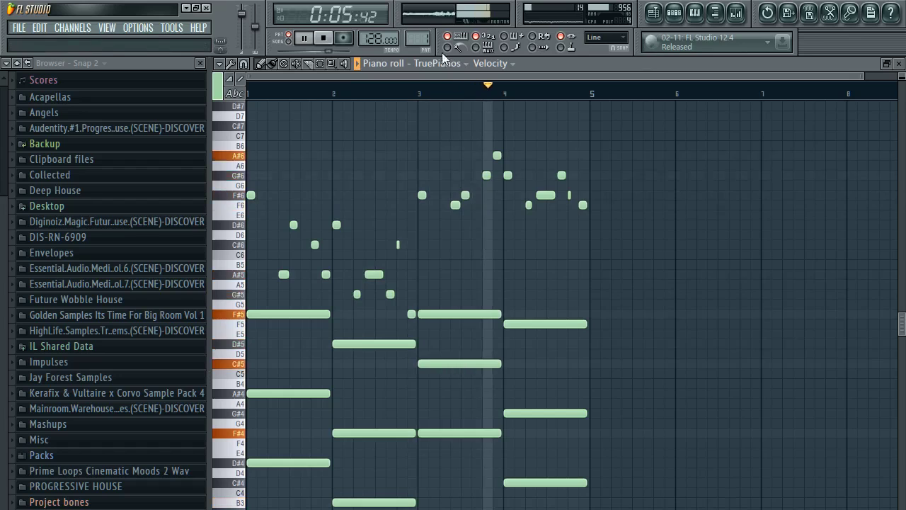
{"action": "left_click", "coordinate": [324, 37]}
Step: Add a second TruePianos channel plus Sylenth1 and Serum channels to the channel rack
{"action": "left_click", "coordinate": [674, 13]}
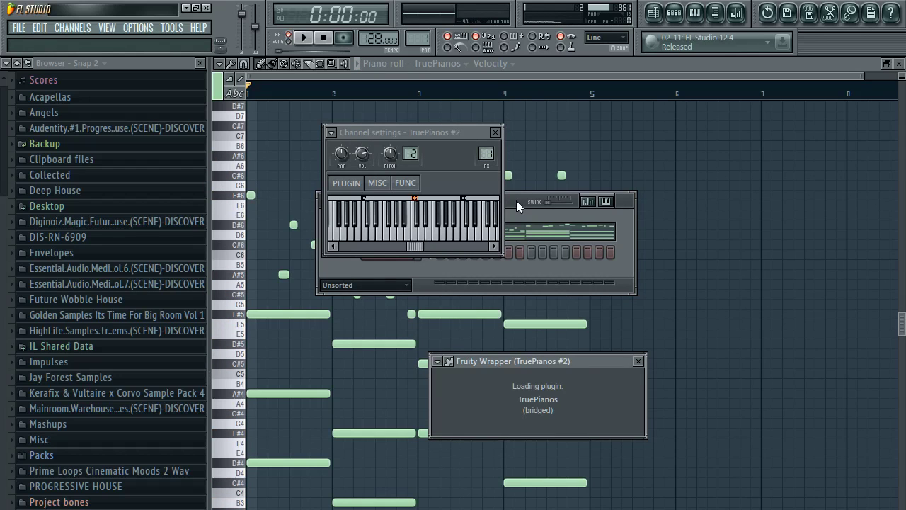
{"action": "left_click_drag", "start_coordinate": [518, 205], "coordinate": [494, 181]}
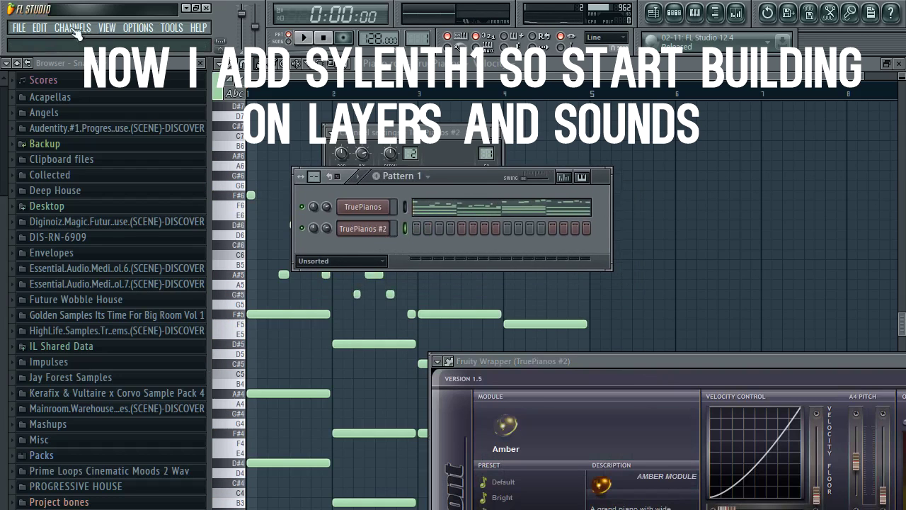
{"action": "left_click", "coordinate": [342, 261]}
{"action": "left_click_drag", "start_coordinate": [452, 177], "coordinate": [440, 160]}
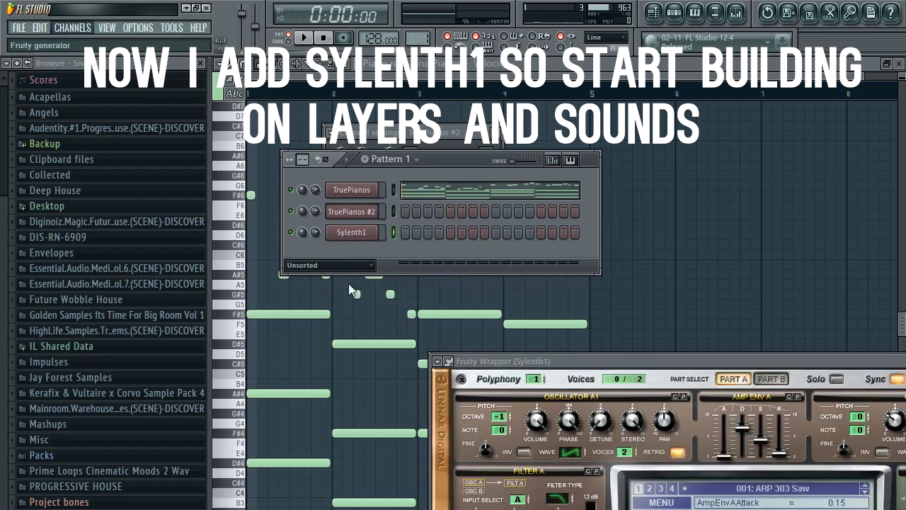
{"action": "left_click", "coordinate": [348, 197]}
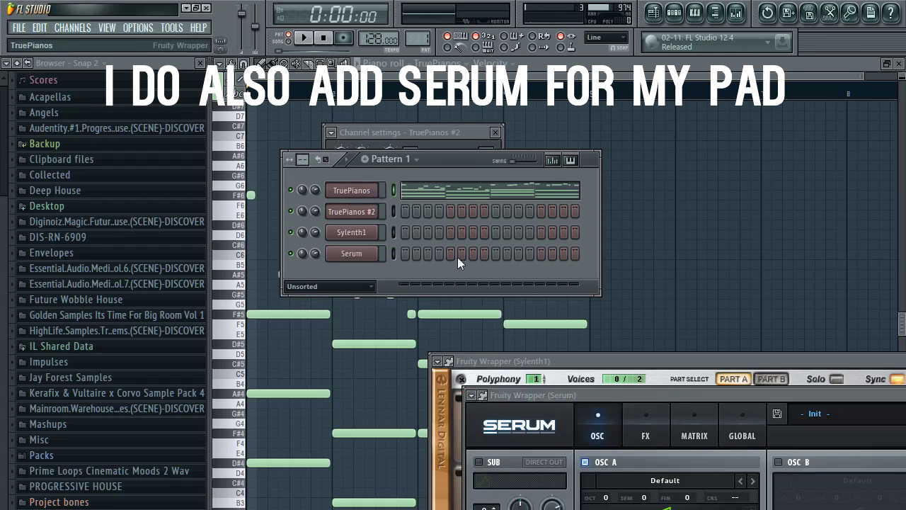
Step: Copy the TruePianos notes into TruePianos #2 in Pattern 2 and route that channel to mixer track 4
{"action": "left_click_drag", "start_coordinate": [418, 39], "coordinate": [417, 33]}
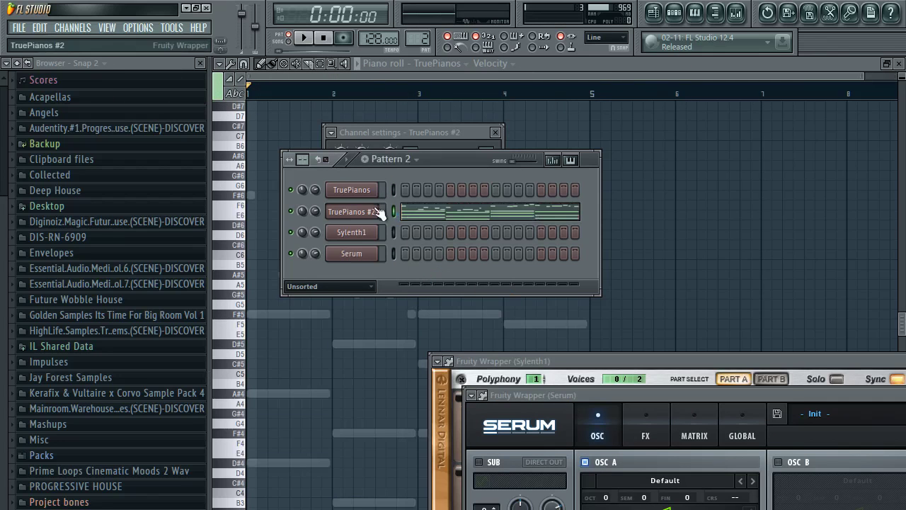
{"action": "left_click", "coordinate": [358, 209]}
{"action": "key", "text": "ctrl+l"}
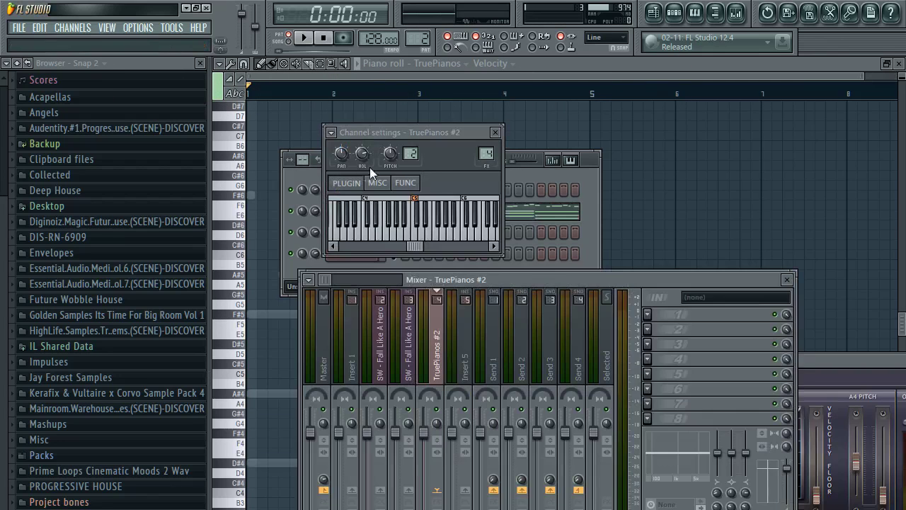
Step: Delete all short melody notes from TruePianos #2 in Pattern 2, keeping only the bar-long chord notes
{"action": "left_click", "coordinate": [522, 167]}
{"action": "left_click", "coordinate": [476, 212]}
{"action": "scroll", "coordinate": [410, 97], "scroll_direction": "down", "scroll_amount": 3}
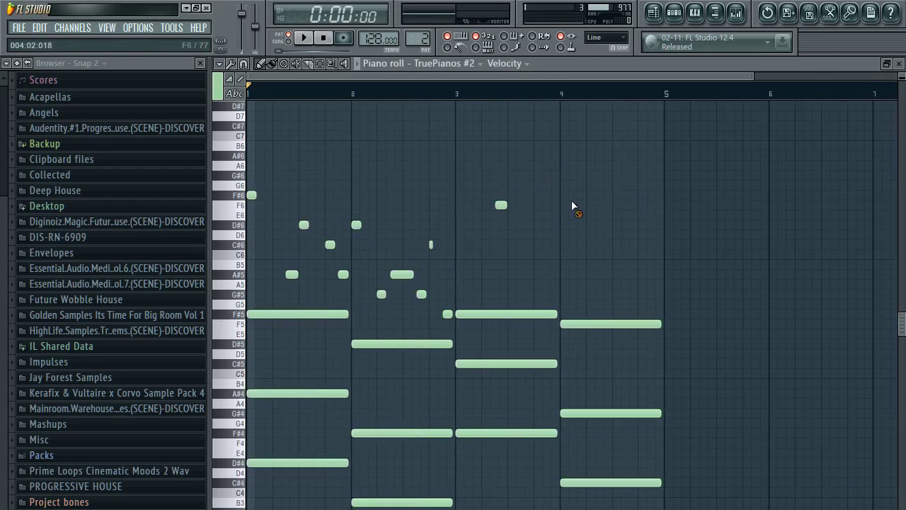
{"action": "right_click", "coordinate": [448, 313]}
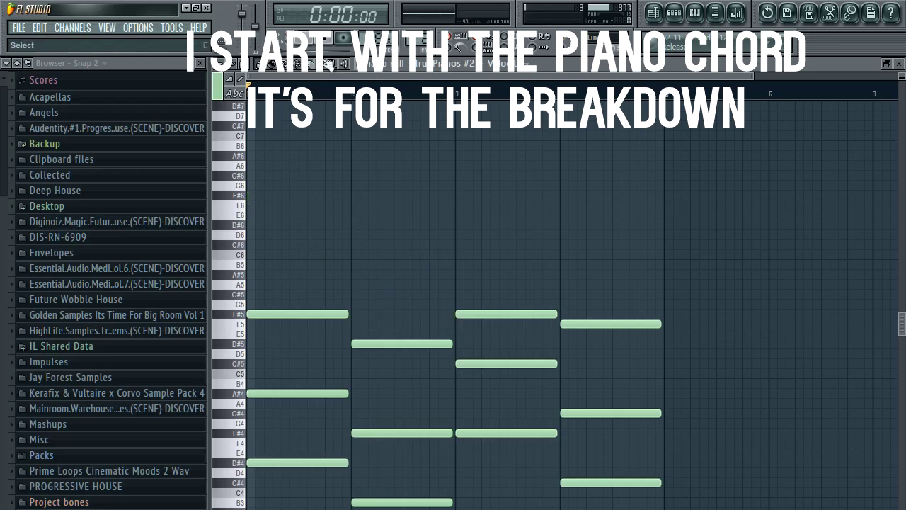
Step: Duplicate the chord notes one octave up and transpose the whole thickened progression down an octave during playback
{"action": "left_click", "coordinate": [330, 39]}
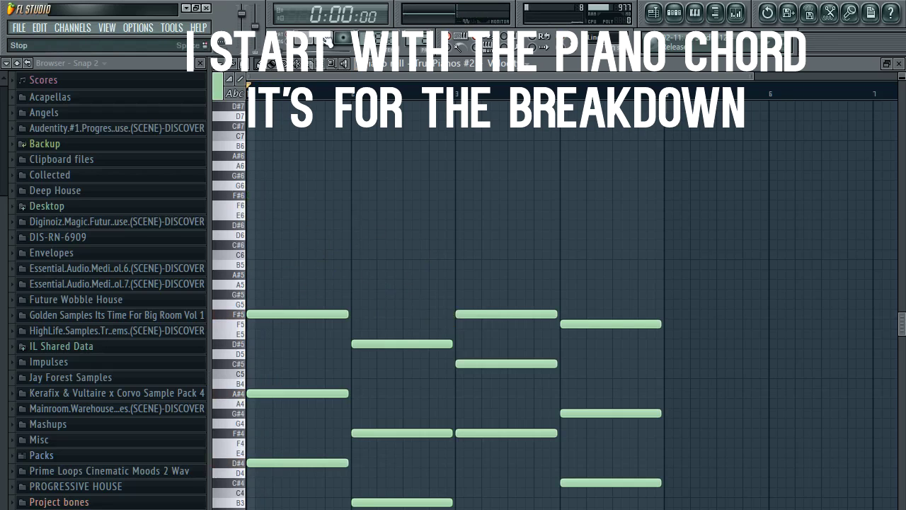
{"action": "key", "text": "ctrl+a"}
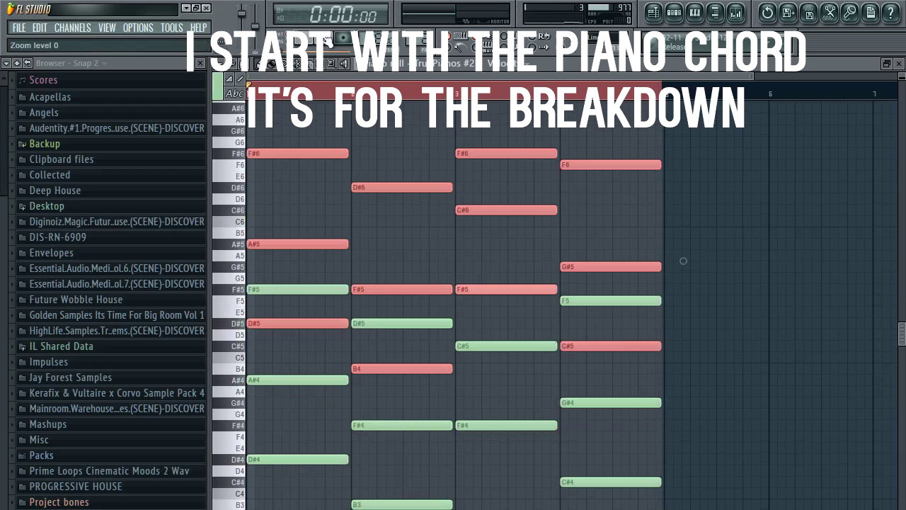
{"action": "key", "text": "space"}
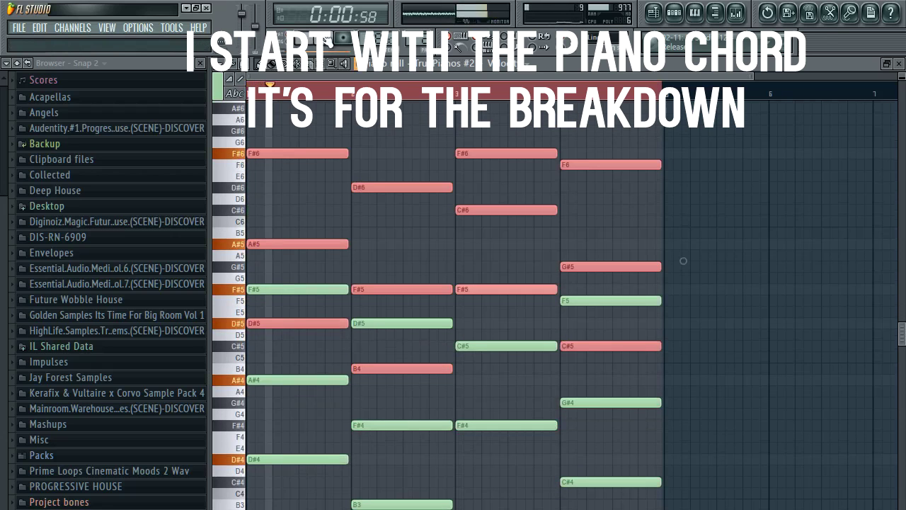
{"action": "left_click", "coordinate": [745, 167], "text": "ctrl"}
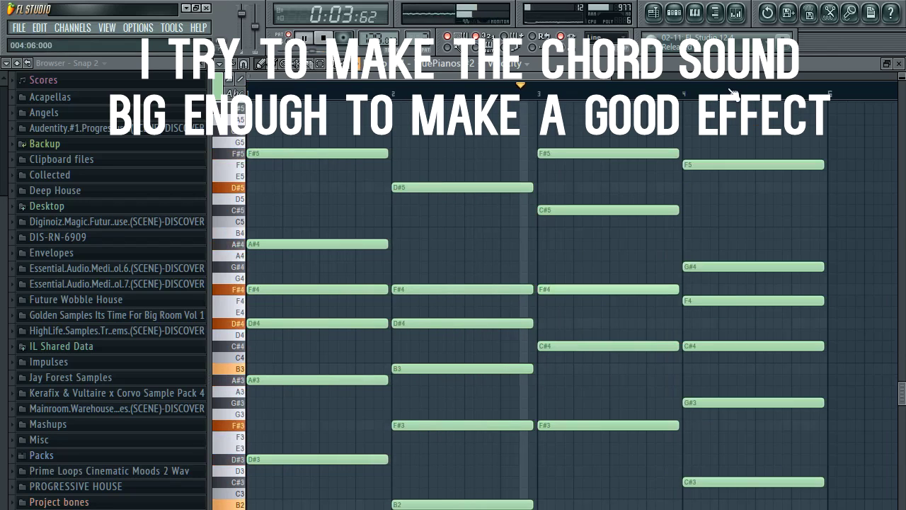
Step: Load FabFilter Pro-Q into effect slot 8 of the TruePianos #2 mixer track with the Low Cut preset
{"action": "key", "text": "F9"}
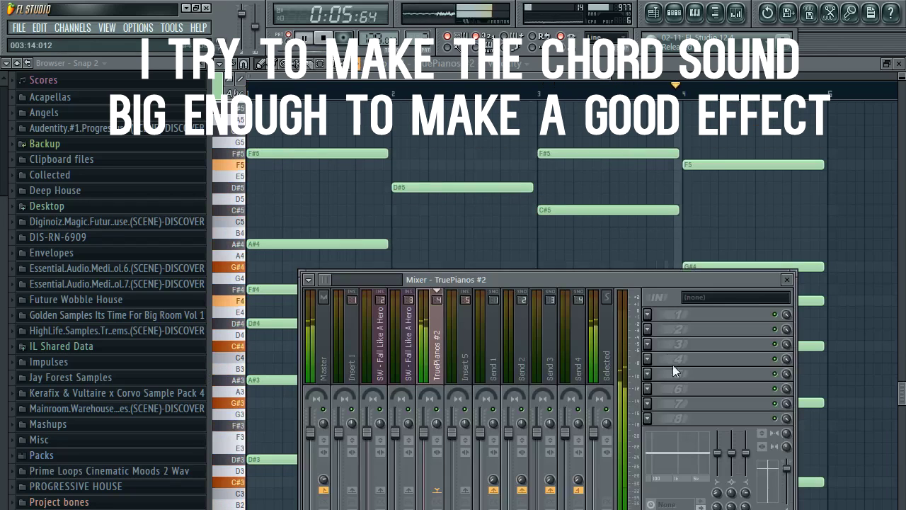
{"action": "left_click", "coordinate": [650, 420]}
{"action": "left_click", "coordinate": [671, 330]}
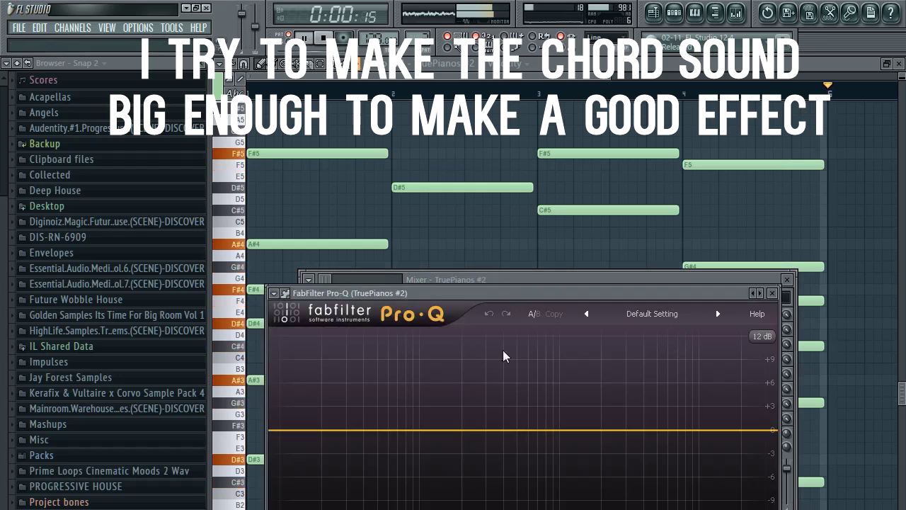
{"action": "left_click", "coordinate": [634, 317]}
{"action": "left_click", "coordinate": [645, 492]}
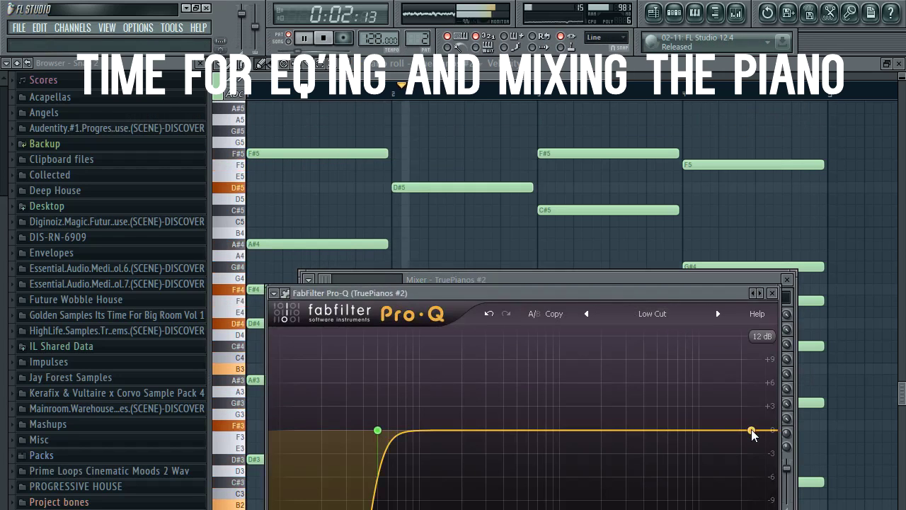
Step: Add a high cut at about 18.8 kHz to the piano EQ and raise the low-cut frequency
{"action": "left_click_drag", "start_coordinate": [752, 434], "coordinate": [739, 429]}
{"action": "left_click_drag", "start_coordinate": [378, 430], "coordinate": [403, 430]}
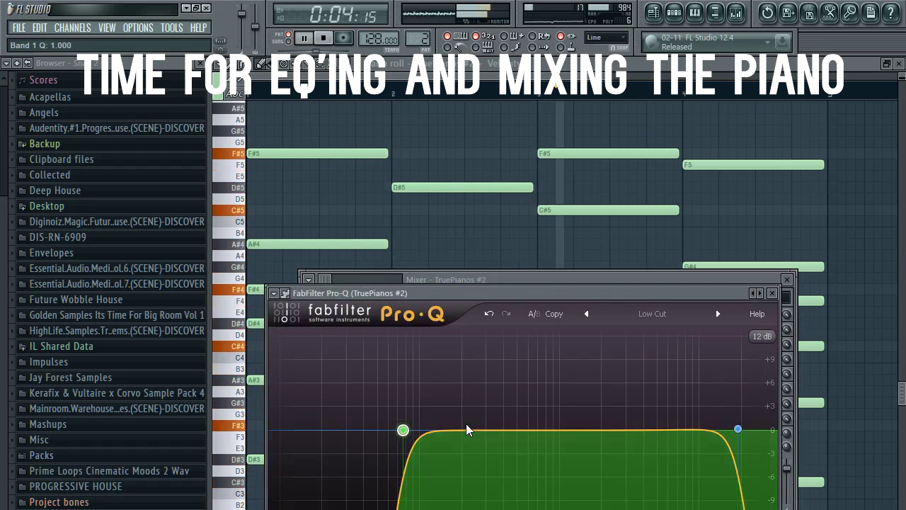
Step: Add a narrow dip of about 3.2 dB near 308 Hz and set the low cut to about 100 Hz
{"action": "left_click_drag", "start_coordinate": [467, 430], "coordinate": [469, 454]}
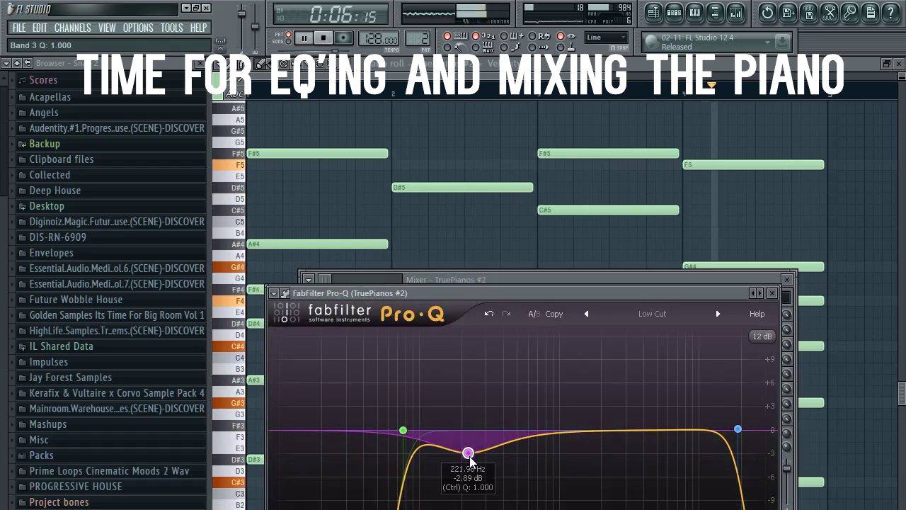
{"action": "scroll", "coordinate": [470, 458], "scroll_direction": "up", "scroll_amount": 5}
{"action": "left_click_drag", "start_coordinate": [404, 431], "coordinate": [431, 426]}
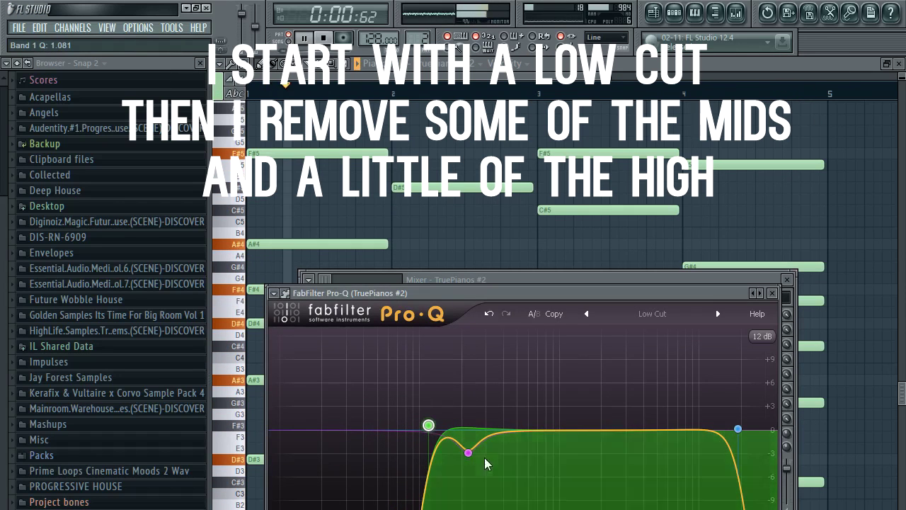
{"action": "left_click_drag", "start_coordinate": [468, 452], "coordinate": [488, 454]}
{"action": "left_click_drag", "start_coordinate": [429, 425], "coordinate": [421, 427]}
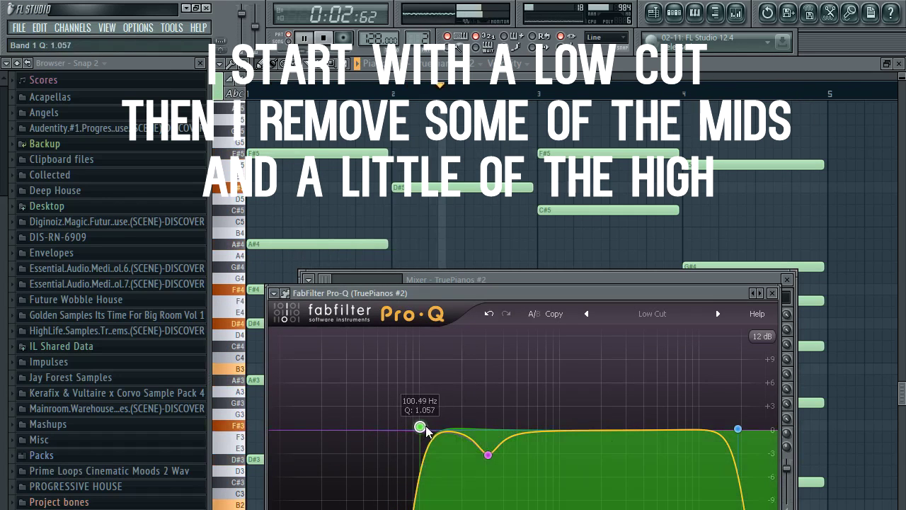
Step: Dip the EQ about 3 dB near 2.7 kHz and boost about 1.7 dB near 8.2 kHz, with a slightly lower high cut
{"action": "left_click_drag", "start_coordinate": [617, 431], "coordinate": [620, 454]}
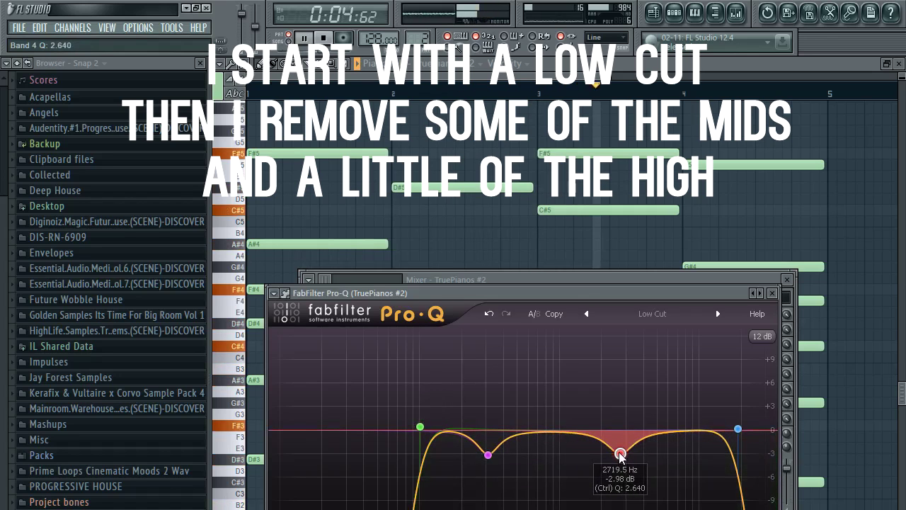
{"action": "left_click_drag", "start_coordinate": [681, 430], "coordinate": [684, 418]}
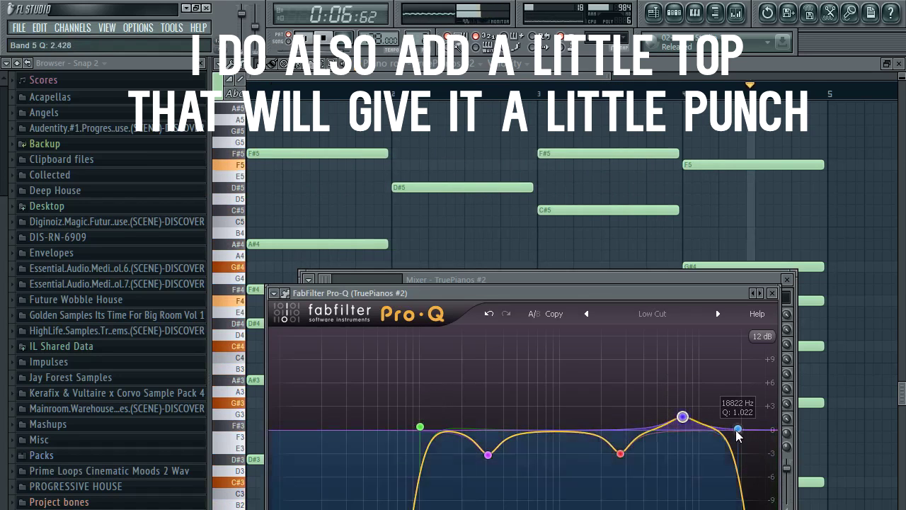
{"action": "left_click_drag", "start_coordinate": [736, 430], "coordinate": [688, 421]}
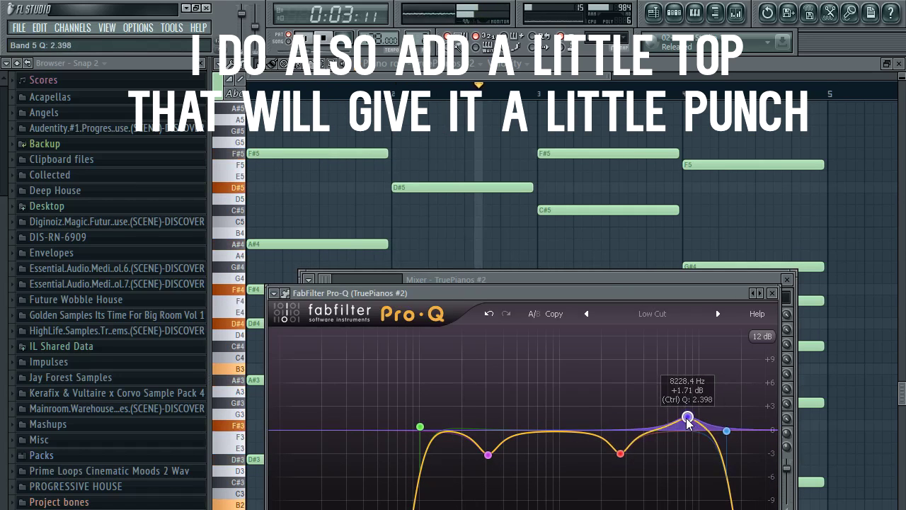
Step: Shift the upper-mid EQ dip slightly higher in frequency, adjust its width and close the Pro-Q window
{"action": "mouse_move", "coordinate": [620, 454]}
{"action": "left_mouse_down"}
{"action": "mouse_move", "coordinate": [606, 455]}
{"action": "mouse_move", "coordinate": [635, 454]}
{"action": "left_mouse_up"}
{"action": "scroll", "coordinate": [606, 455], "scroll_direction": "down", "scroll_amount": 3}
{"action": "scroll", "coordinate": [606, 454], "scroll_direction": "up", "scroll_amount": 10}
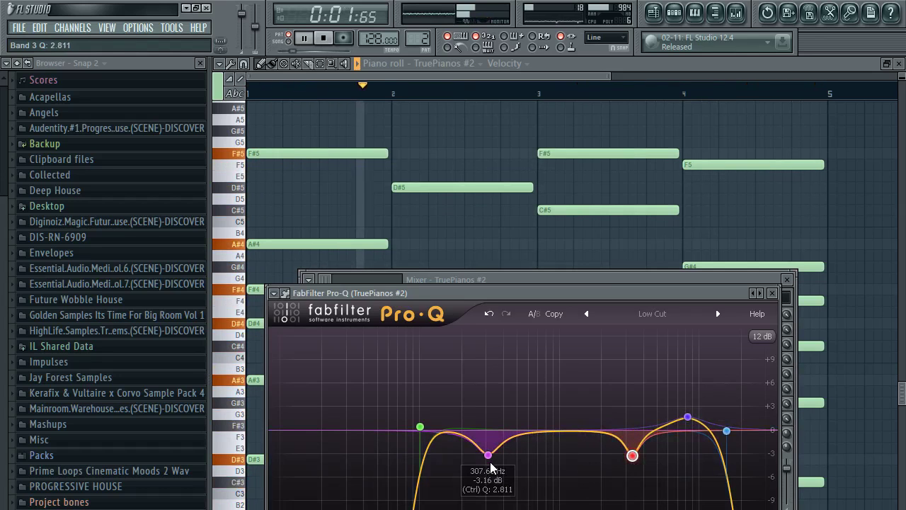
{"action": "left_click", "coordinate": [773, 294]}
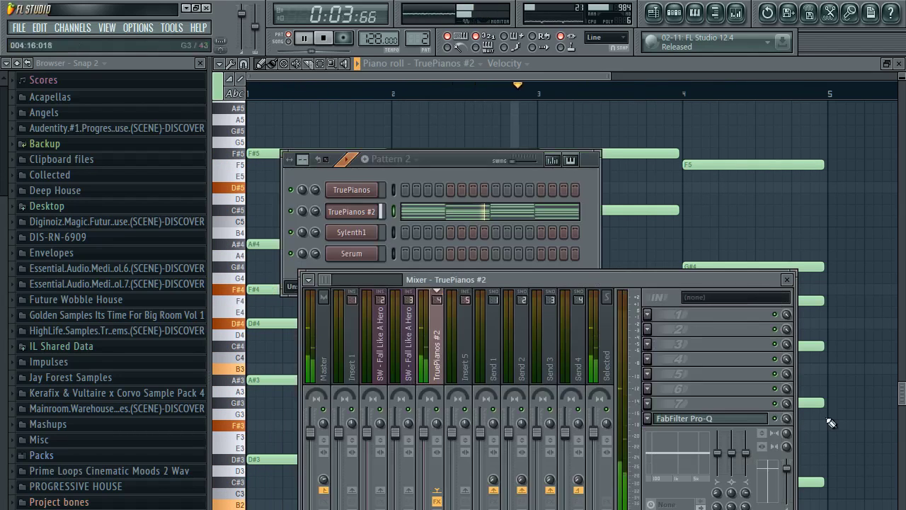
Step: Place four consecutive Pattern 2 clips on Track 11 of the playlist, starting at bar 17
{"action": "left_click_drag", "start_coordinate": [531, 279], "coordinate": [510, 311]}
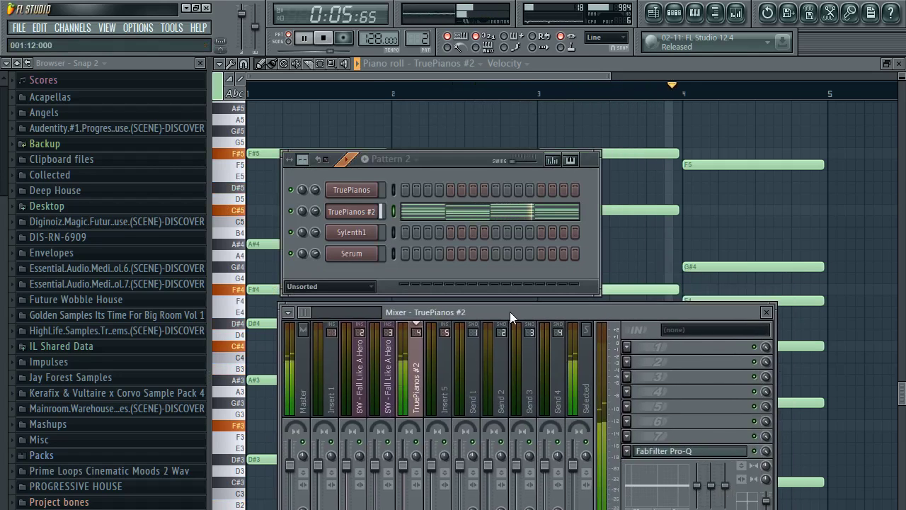
{"action": "left_click", "coordinate": [453, 164]}
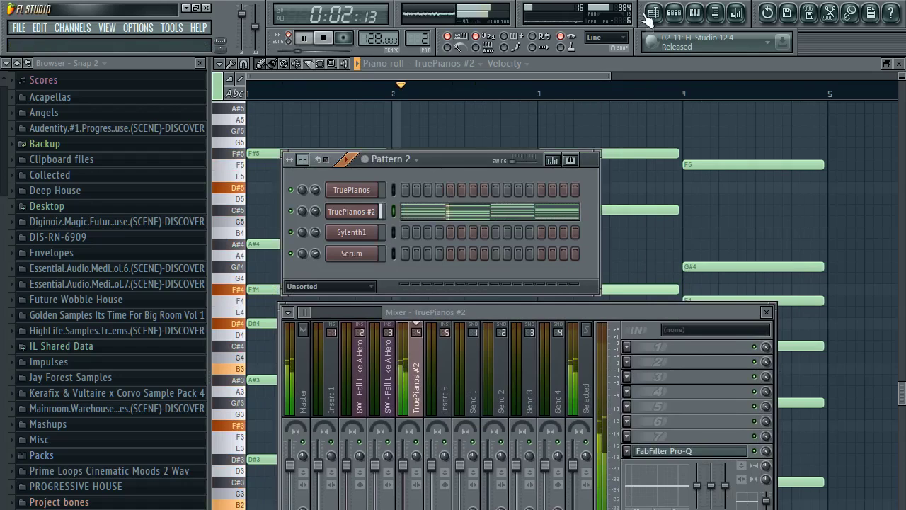
{"action": "key", "text": "F5"}
{"action": "scroll", "coordinate": [453, 122], "scroll_direction": "down", "scroll_amount": 2}
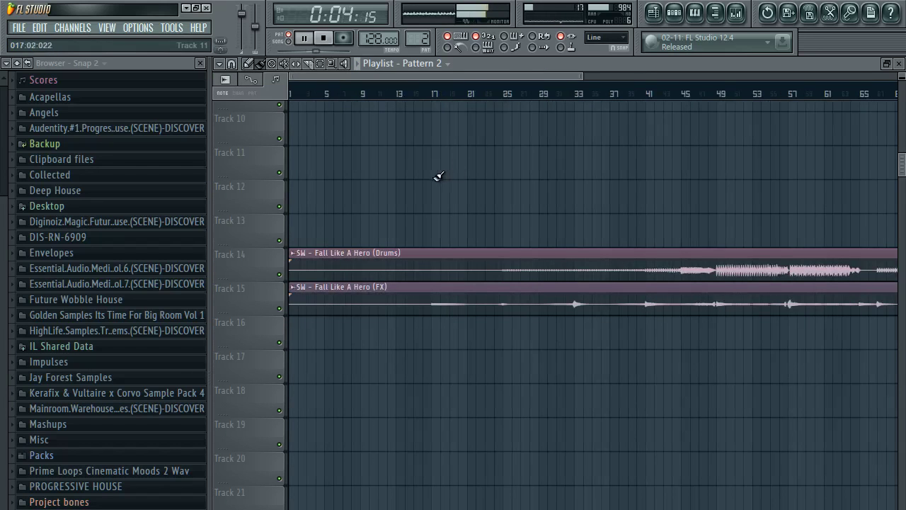
{"action": "scroll", "coordinate": [558, 213], "scroll_direction": "up", "scroll_amount": 4}
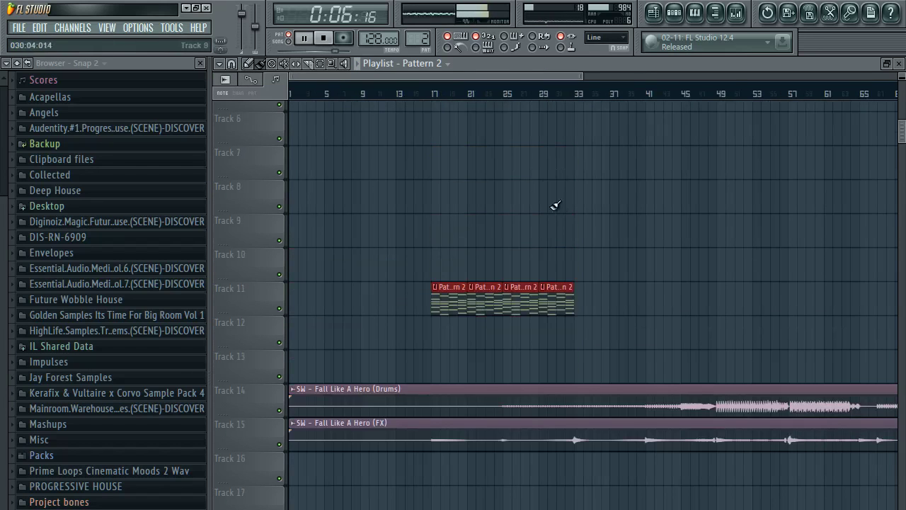
Step: Play the song from bar 16 to hear the Pattern 2 clips, then stop playback with the step sequencer open
{"action": "scroll", "coordinate": [512, 111], "scroll_direction": "up", "scroll_amount": 5}
{"action": "scroll", "coordinate": [427, 92], "scroll_direction": "down", "scroll_amount": 2}
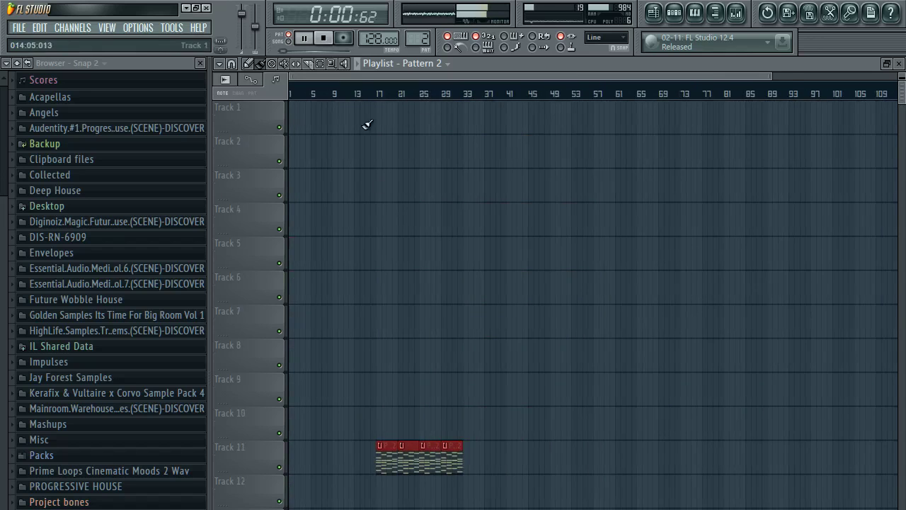
{"action": "left_click", "coordinate": [359, 94]}
{"action": "scroll", "coordinate": [373, 94], "scroll_direction": "up", "scroll_amount": 2}
{"action": "left_click", "coordinate": [374, 93]}
{"action": "left_click", "coordinate": [382, 93]}
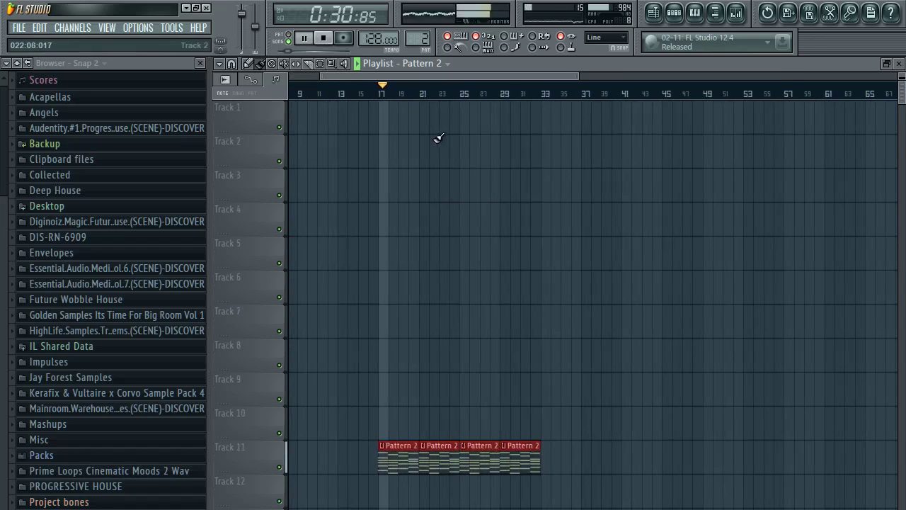
{"action": "scroll", "coordinate": [383, 93], "scroll_direction": "up", "scroll_amount": 2}
{"action": "left_click", "coordinate": [383, 93]}
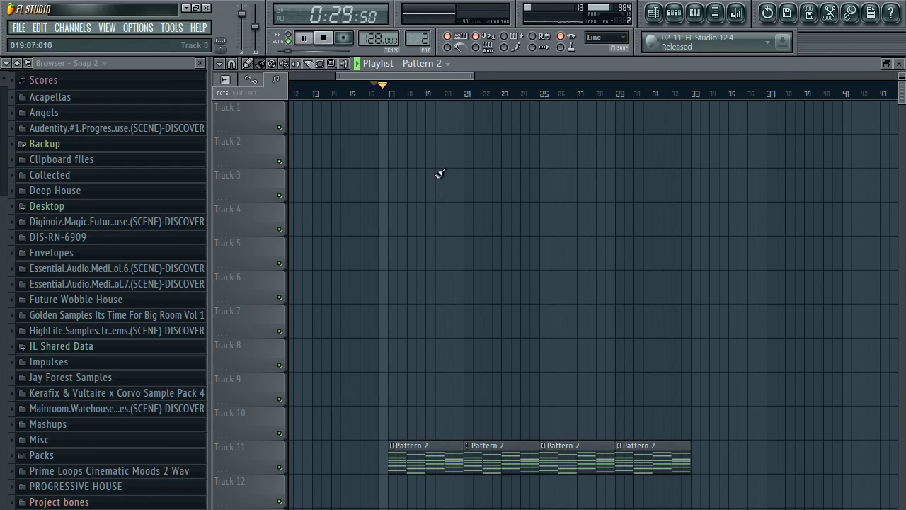
{"action": "left_click", "coordinate": [678, 14]}
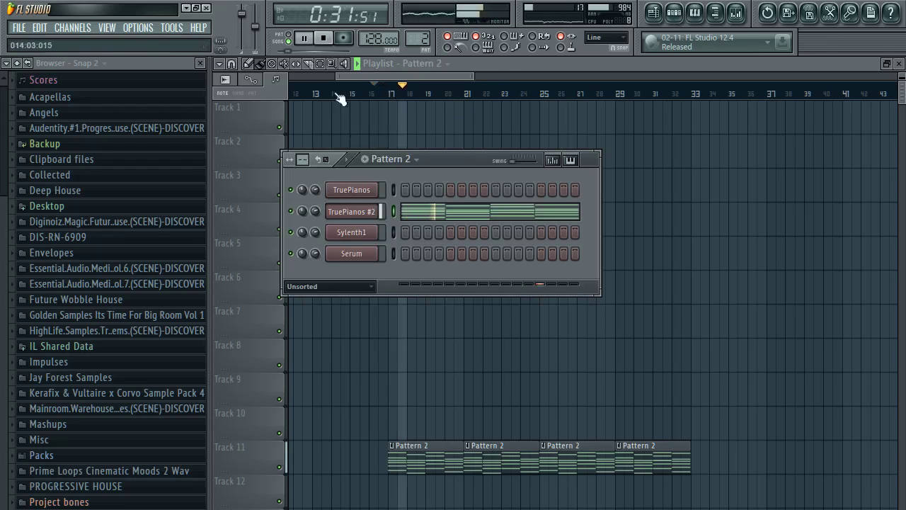
{"action": "left_click", "coordinate": [324, 38]}
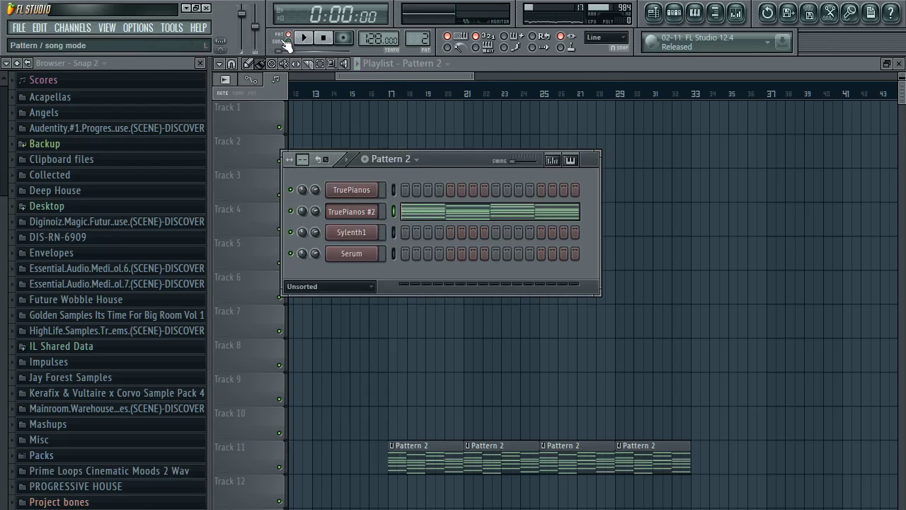
{"action": "left_click", "coordinate": [271, 159]}
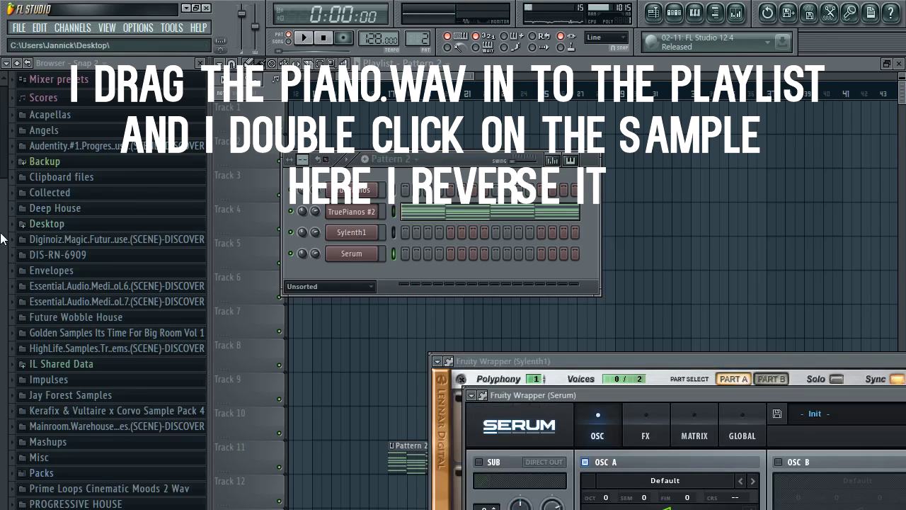
Step: Add the Piano sample from the Progressive House Track folder to Track 9 of the playlist, ahead of the Pattern 2 clips
{"action": "scroll", "coordinate": [36, 459], "scroll_direction": "down", "scroll_amount": 2}
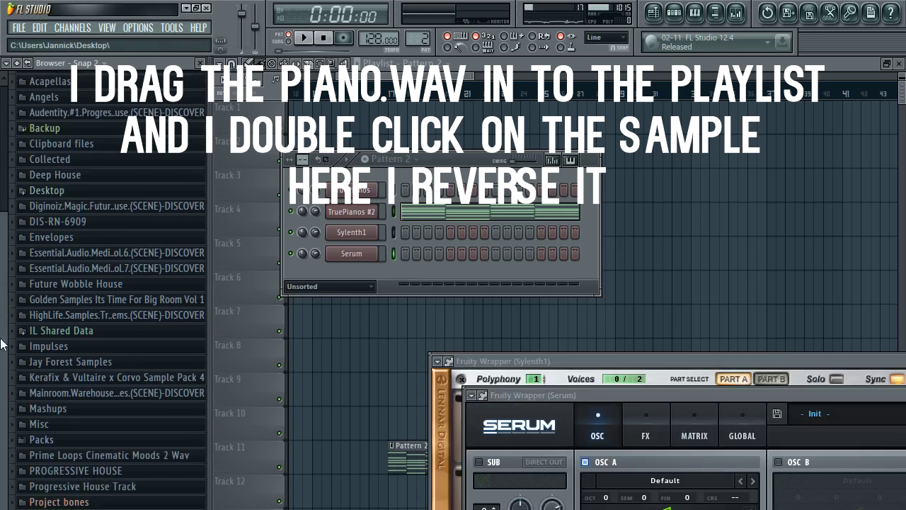
{"action": "left_click", "coordinate": [81, 488]}
{"action": "right_click", "coordinate": [426, 352]}
{"action": "left_click", "coordinate": [85, 502]}
{"action": "left_click_drag", "start_coordinate": [85, 505], "coordinate": [343, 398]}
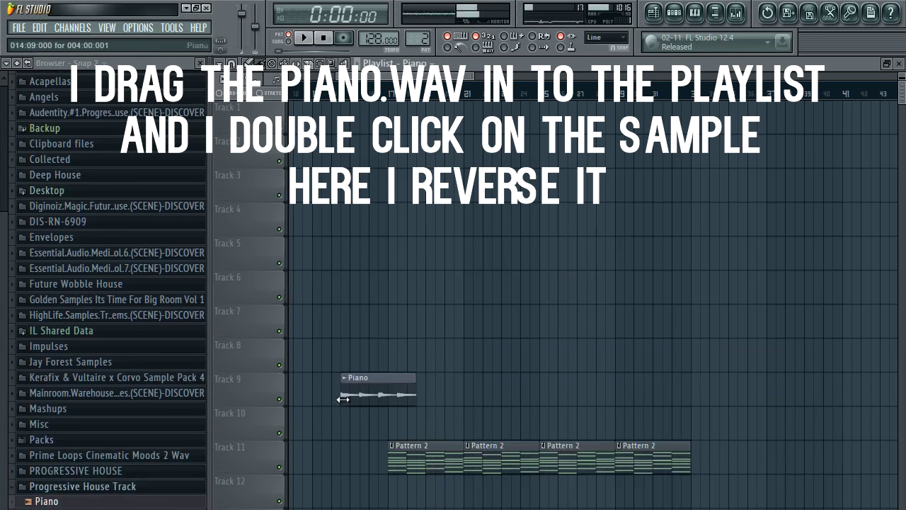
Step: Reverse the Piano sample in its channel settings
{"action": "double_click", "coordinate": [345, 403]}
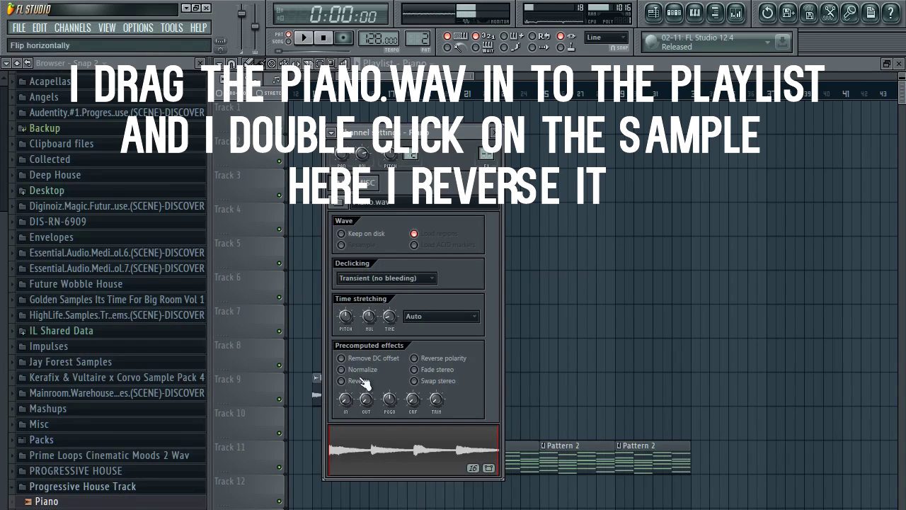
{"action": "left_click", "coordinate": [364, 382]}
{"action": "right_click", "coordinate": [526, 371]}
Step: Place a one-bar piece of the reversed Piano clip on Track 10 at bar 16 and play the song from there
{"action": "left_click_drag", "start_coordinate": [356, 396], "coordinate": [343, 461]}
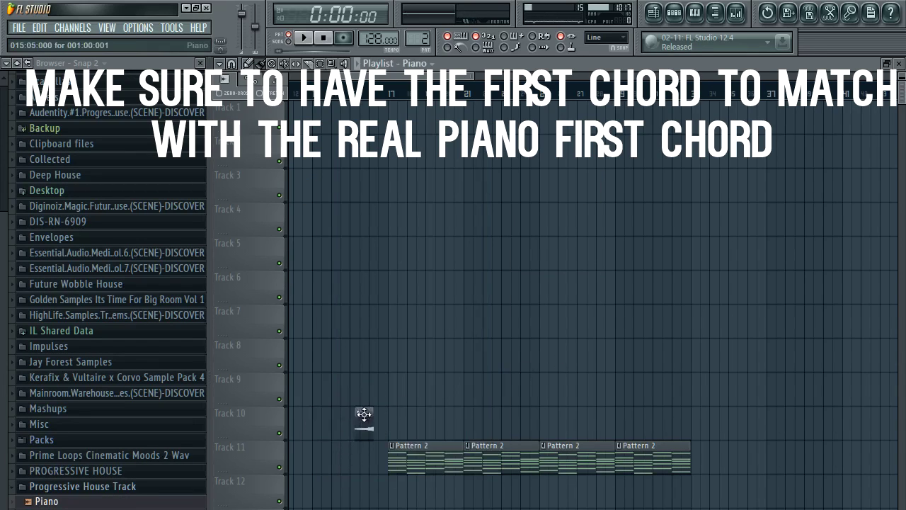
{"action": "left_click", "coordinate": [371, 92]}
{"action": "key", "text": "space"}
{"action": "scroll", "coordinate": [370, 94], "scroll_direction": "up", "scroll_amount": 2}
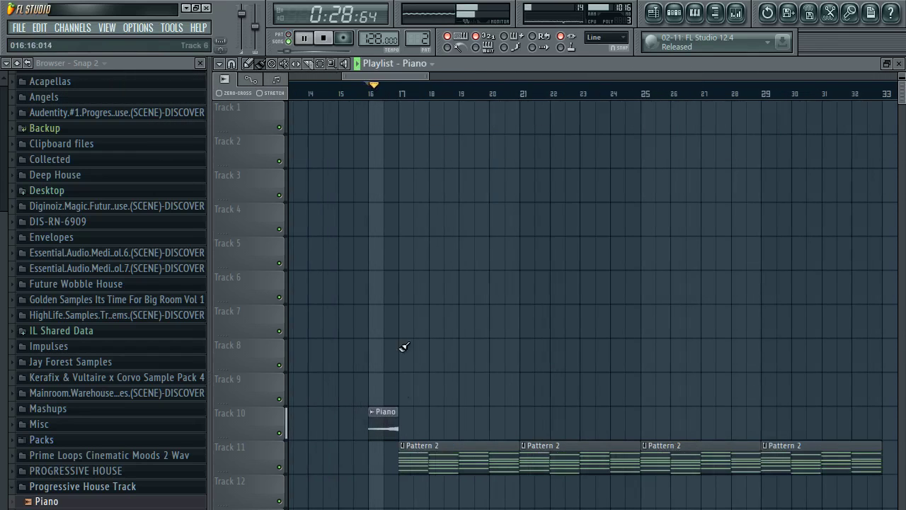
Step: Route the Piano sample to mixer track 4 and set its channel volume to 75% while checking it during playback
{"action": "double_click", "coordinate": [384, 427]}
{"action": "right_click", "coordinate": [638, 201]}
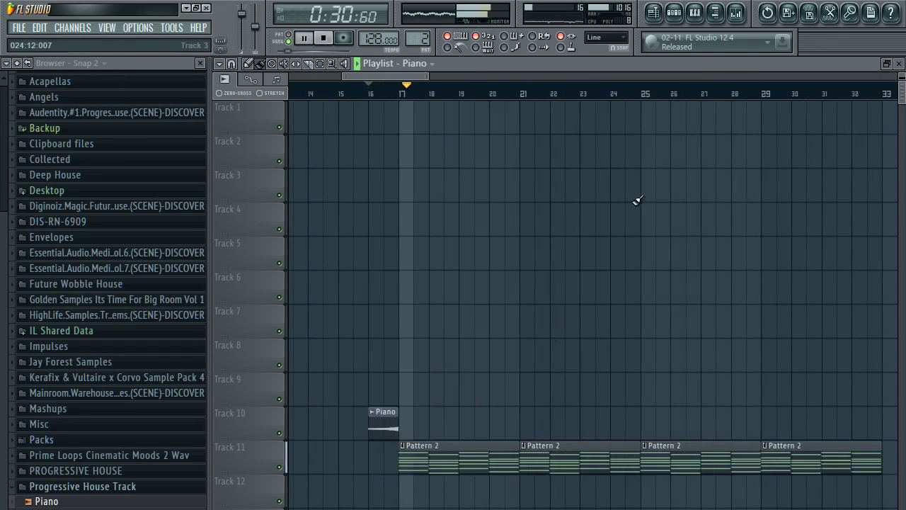
{"action": "left_click", "coordinate": [736, 13]}
{"action": "right_click", "coordinate": [473, 235]}
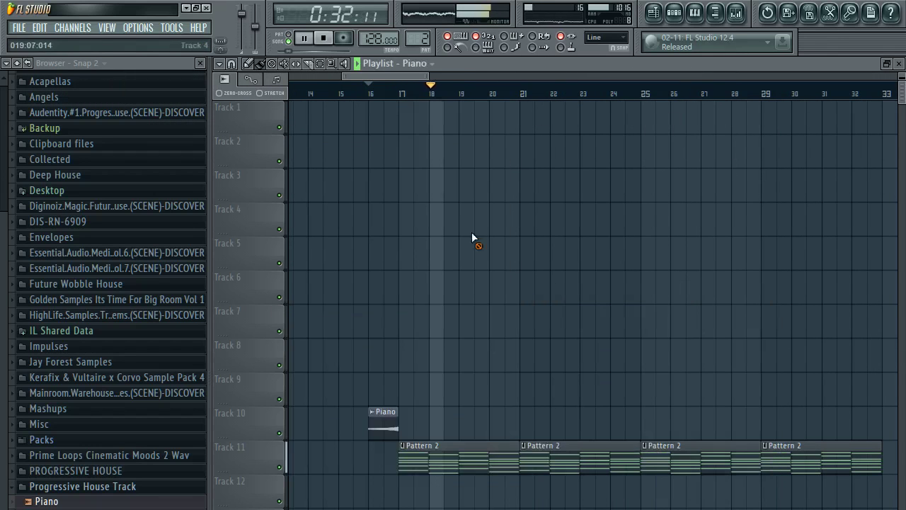
{"action": "double_click", "coordinate": [381, 428]}
{"action": "key", "text": "space"}
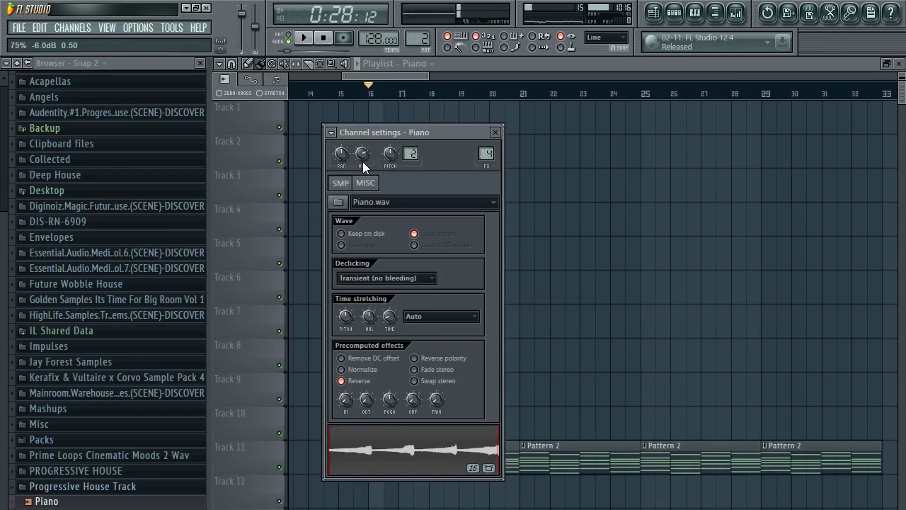
{"action": "key", "text": "space"}
{"action": "left_click", "coordinate": [737, 12]}
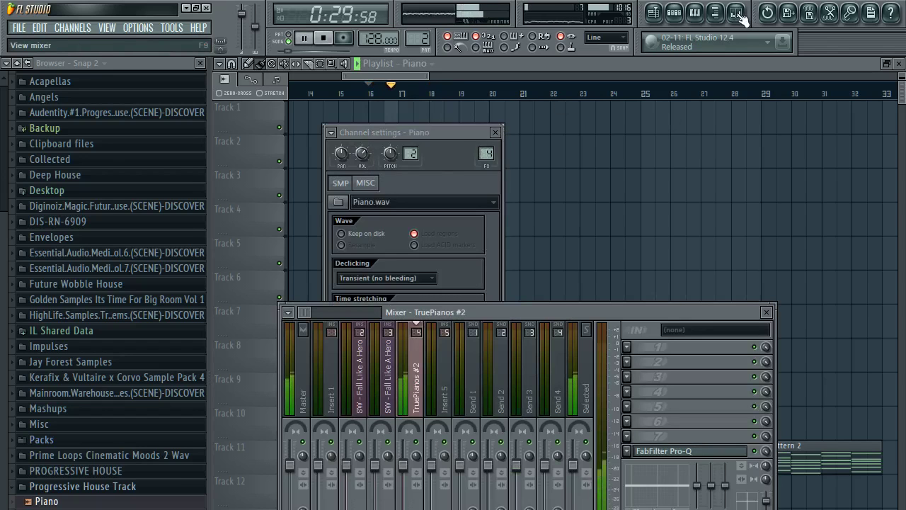
{"action": "right_click", "coordinate": [597, 170]}
Step: Clear the reversed Piano clip off Track 10 of the playlist
{"action": "scroll", "coordinate": [477, 101], "scroll_direction": "down", "scroll_amount": 3}
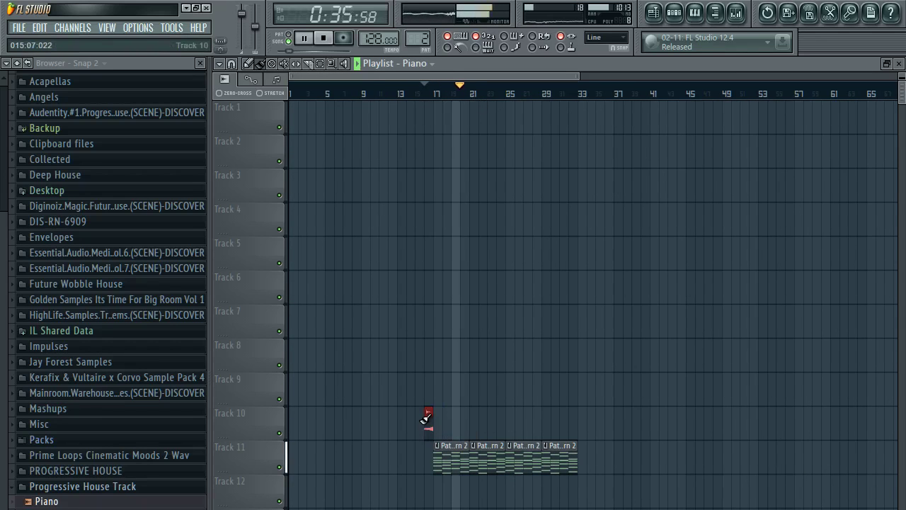
{"action": "key", "text": "shift+Down"}
{"action": "key", "text": "shift+Down"}
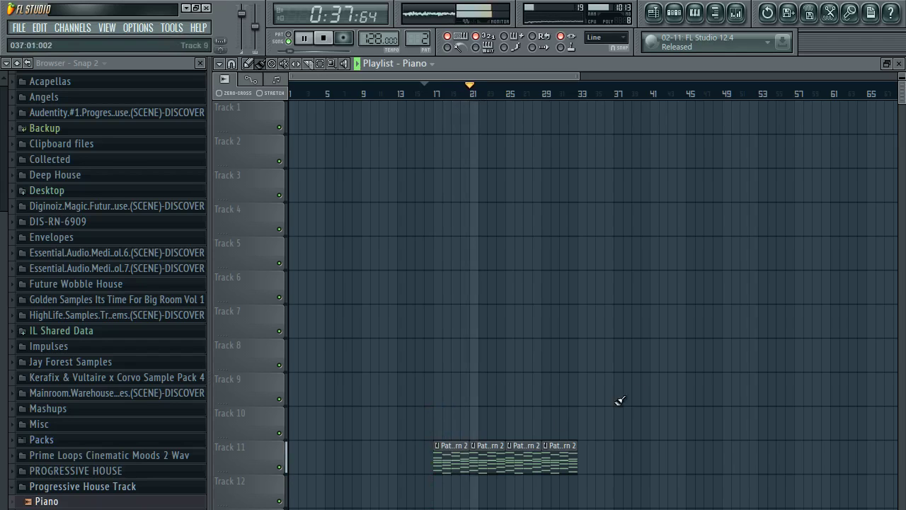
{"action": "scroll", "coordinate": [634, 102], "scroll_direction": "down", "scroll_amount": 1}
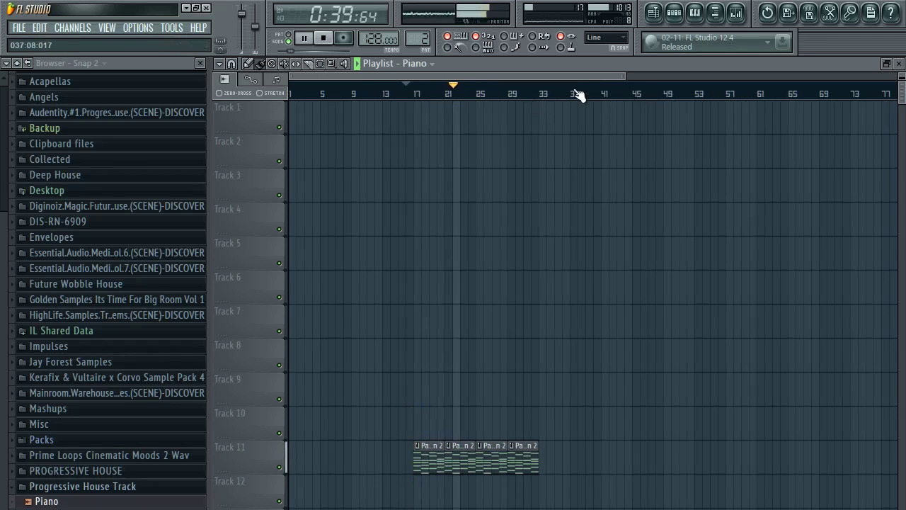
Step: Play the song from about bar 49, then stop it with the step sequencer open
{"action": "left_click_drag", "start_coordinate": [576, 94], "coordinate": [673, 96]}
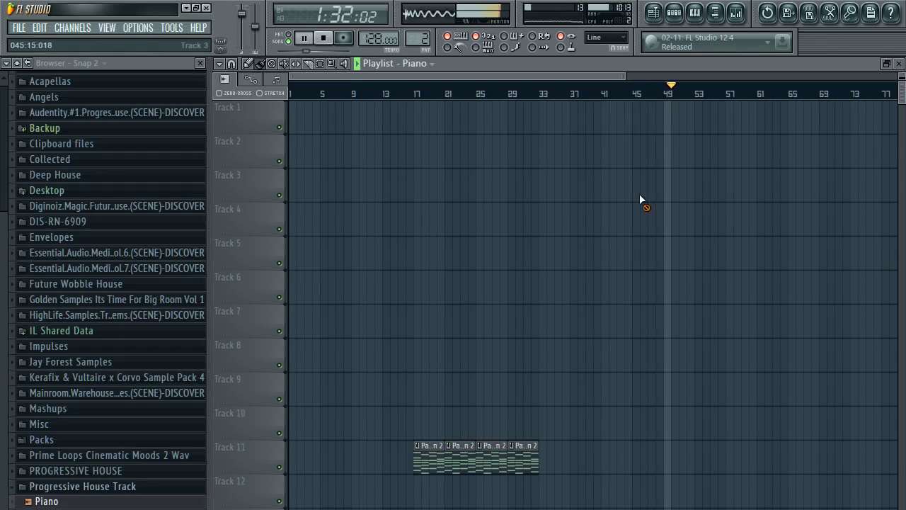
{"action": "left_click", "coordinate": [679, 14]}
{"action": "key", "text": "space"}
{"action": "scroll", "coordinate": [420, 37], "scroll_direction": "down", "scroll_amount": 1}
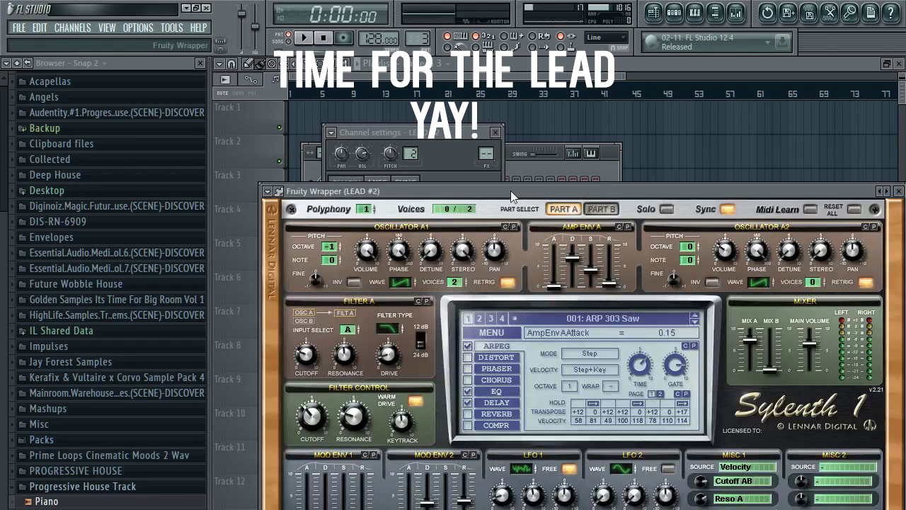
Step: Paste the copied notes into the LEAD channel of Pattern 3 and delete the long chord notes, keeping only the melody
{"action": "left_click", "coordinate": [512, 168]}
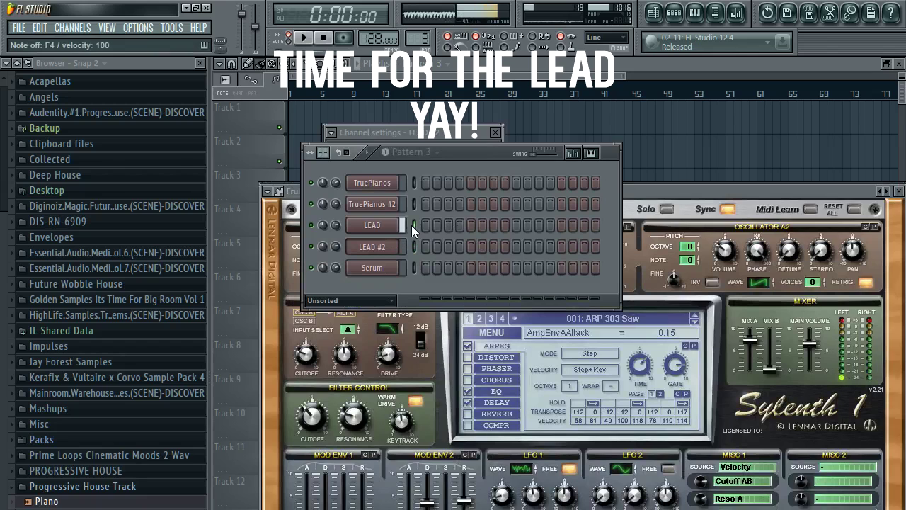
{"action": "key", "text": "ctrl+v"}
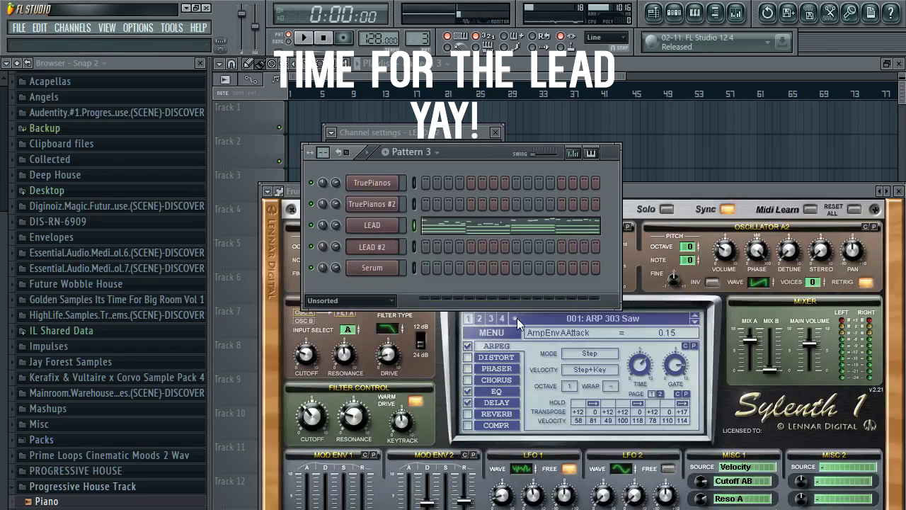
{"action": "left_click", "coordinate": [459, 231]}
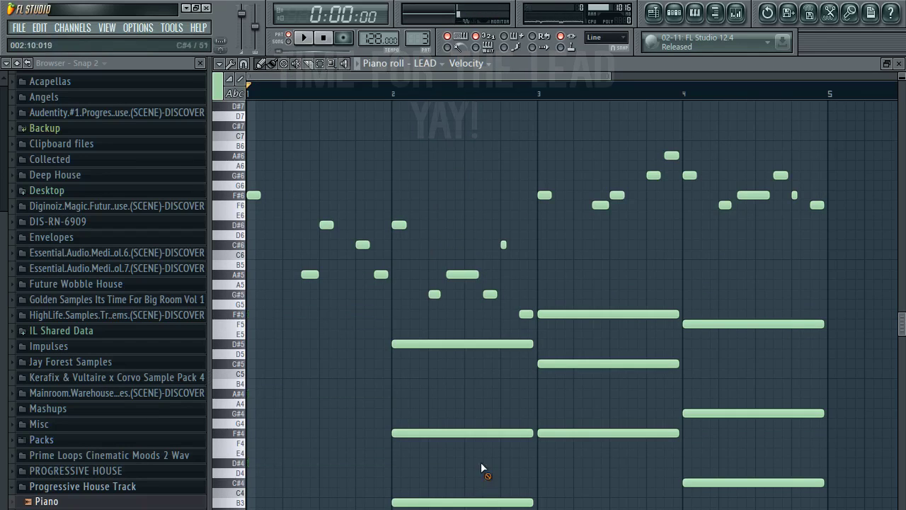
{"action": "mouse_move", "coordinate": [482, 468]}
{"action": "left_mouse_down"}
{"action": "mouse_move", "coordinate": [479, 475]}
{"action": "mouse_move", "coordinate": [609, 338]}
{"action": "mouse_move", "coordinate": [738, 480]}
{"action": "left_mouse_up"}
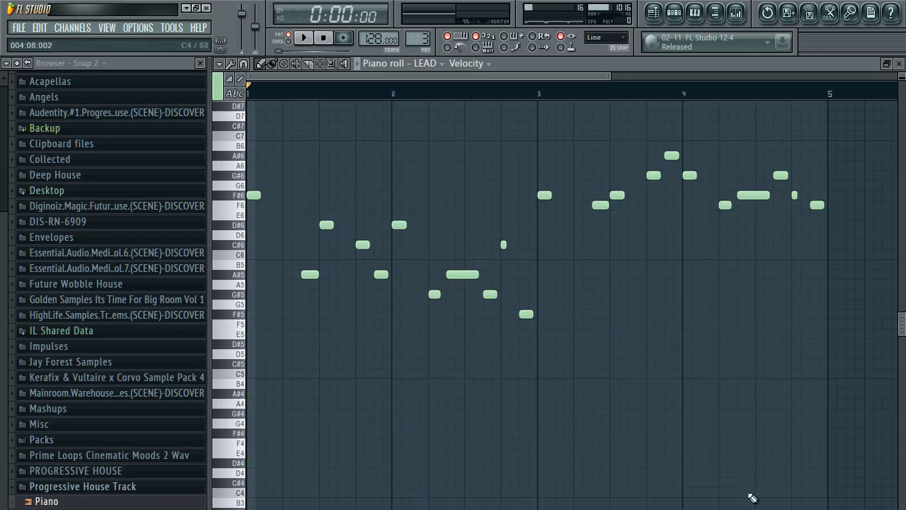
Step: Play Pattern 3 and turn off the arpeggiator and delay in the LEAD channel's Sylenth1
{"action": "left_click", "coordinate": [687, 20]}
{"action": "left_click", "coordinate": [379, 241]}
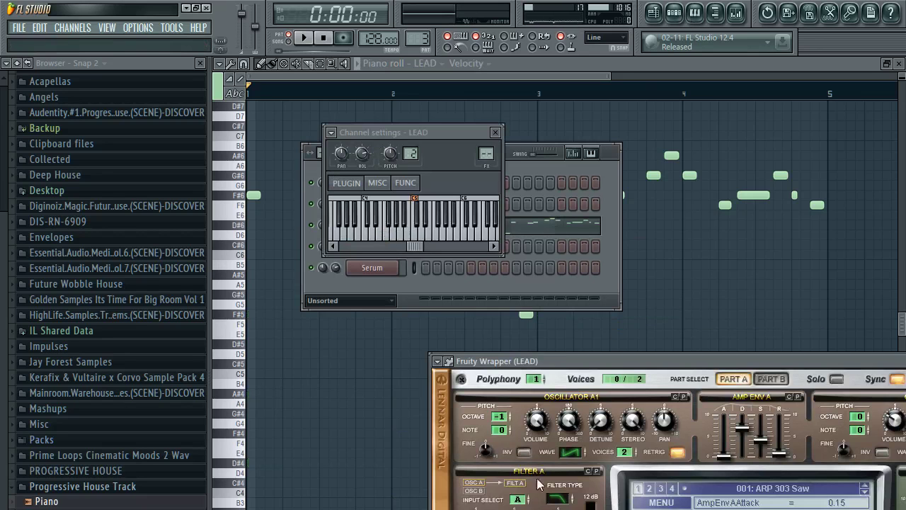
{"action": "left_click", "coordinate": [490, 115]}
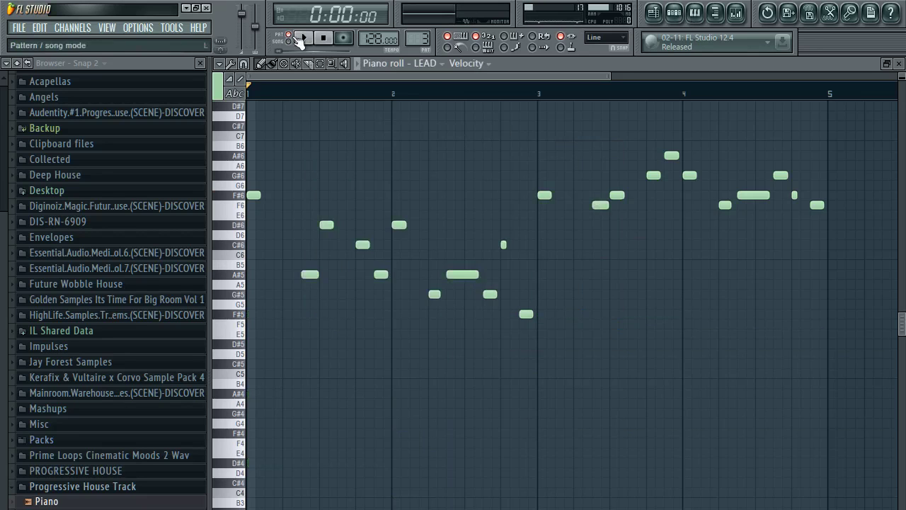
{"action": "left_click", "coordinate": [301, 39]}
{"action": "left_click", "coordinate": [685, 21]}
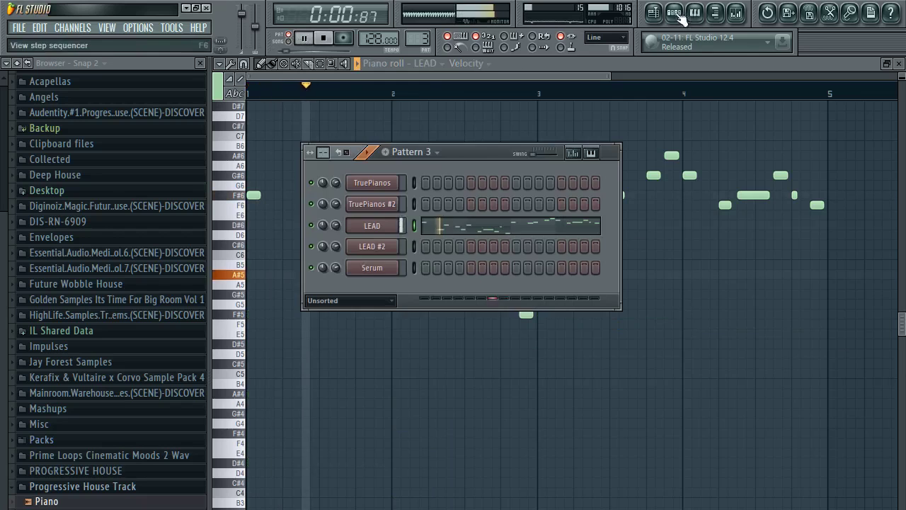
{"action": "left_click", "coordinate": [397, 227]}
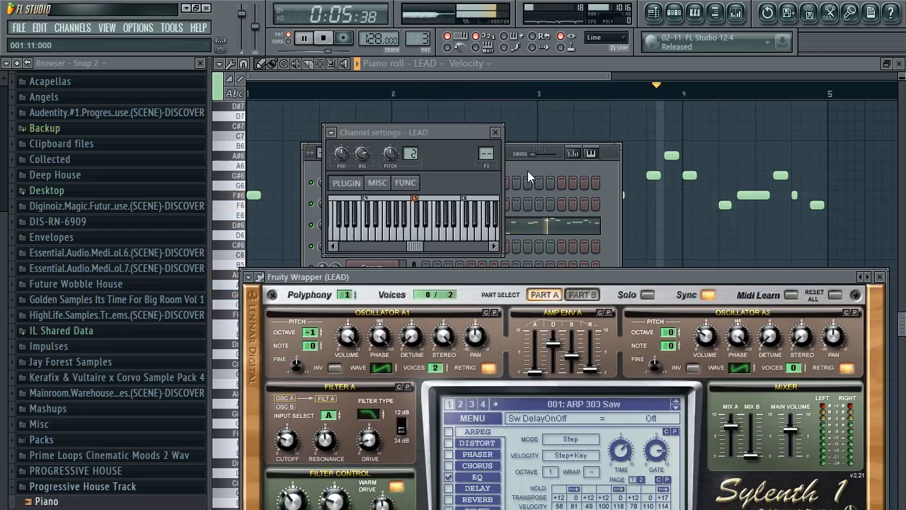
{"action": "left_click", "coordinate": [527, 170]}
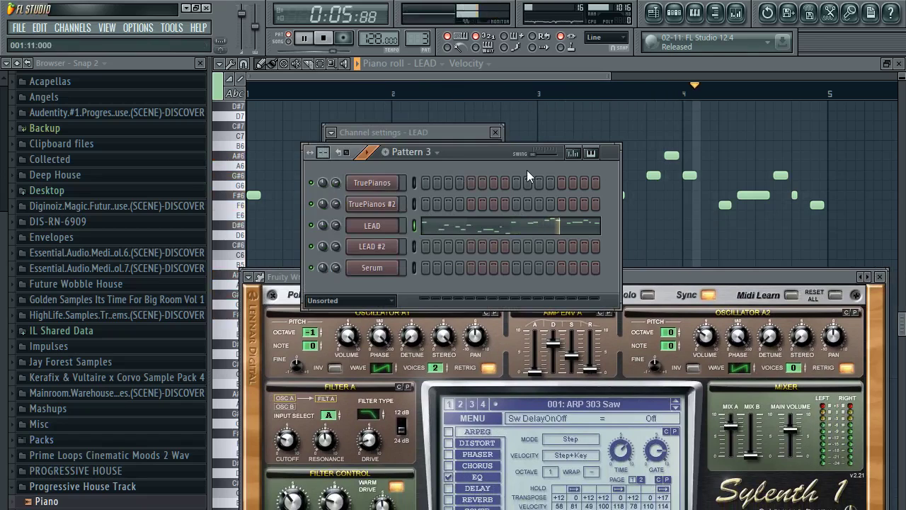
{"action": "key", "text": "space"}
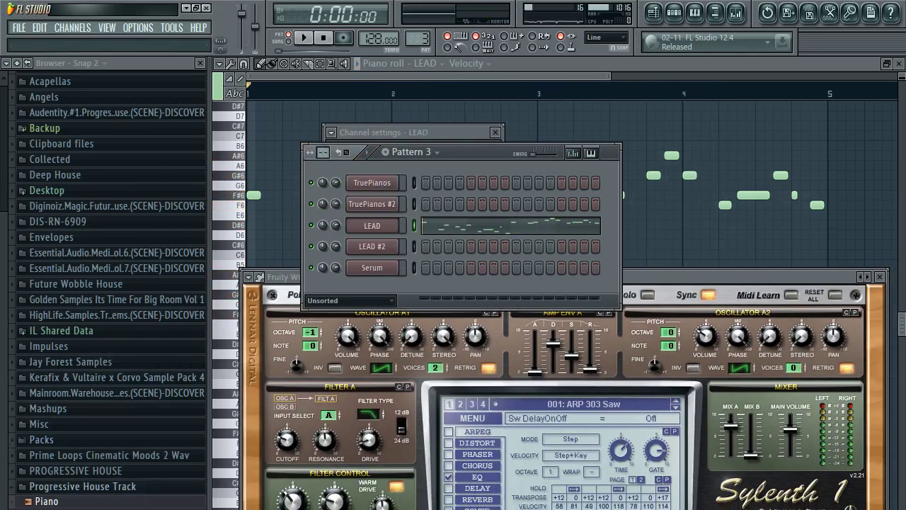
Step: Load the Alesso Lead 1 preset from Free Alesso Style presets onto LEAD and enable its delay at about 25% dry/wet
{"action": "left_click", "coordinate": [47, 471]}
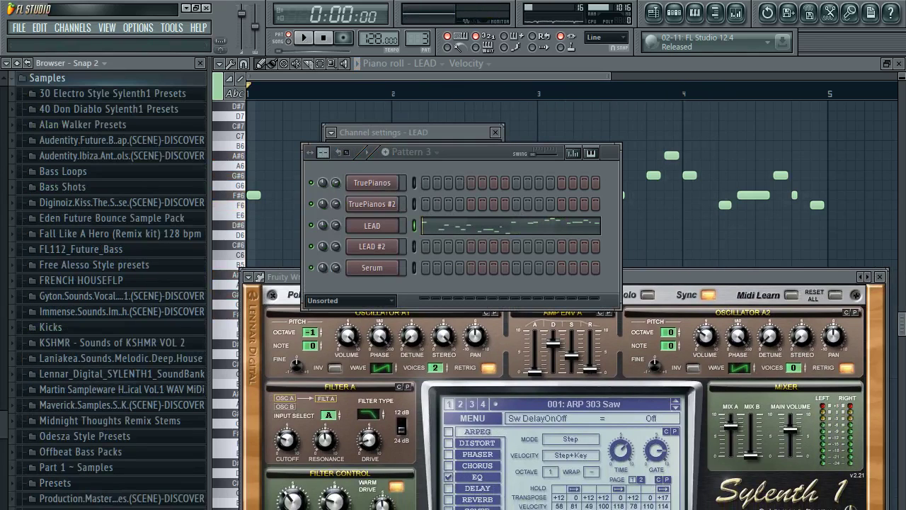
{"action": "left_click", "coordinate": [103, 272]}
{"action": "left_click_drag", "start_coordinate": [76, 293], "coordinate": [369, 225]}
{"action": "key", "text": "space"}
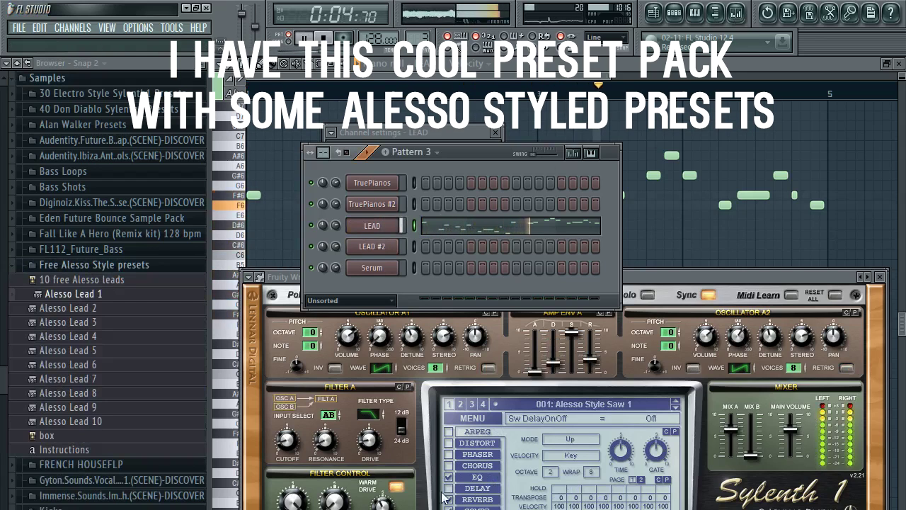
{"action": "left_click", "coordinate": [471, 488]}
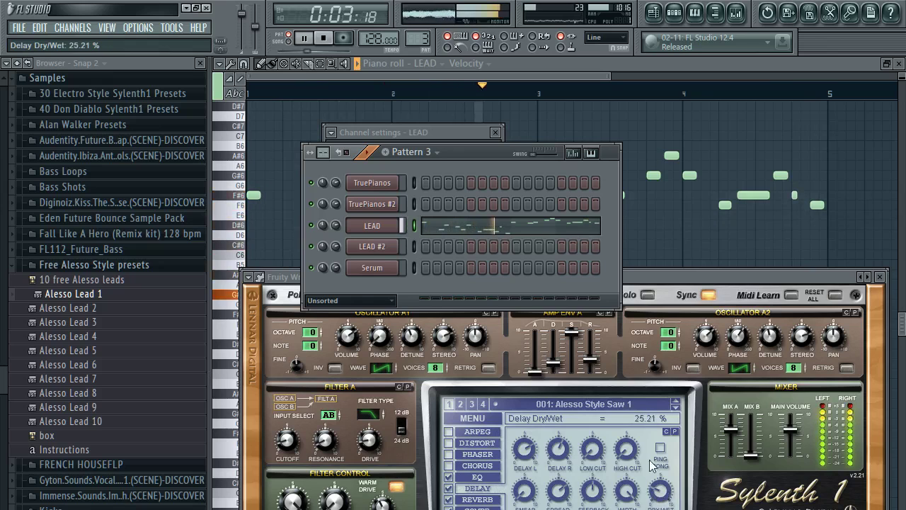
Step: Route the LEAD channel to mixer track 5 named LEAD and open the mixer
{"action": "left_click", "coordinate": [382, 226]}
{"action": "left_click", "coordinate": [383, 226]}
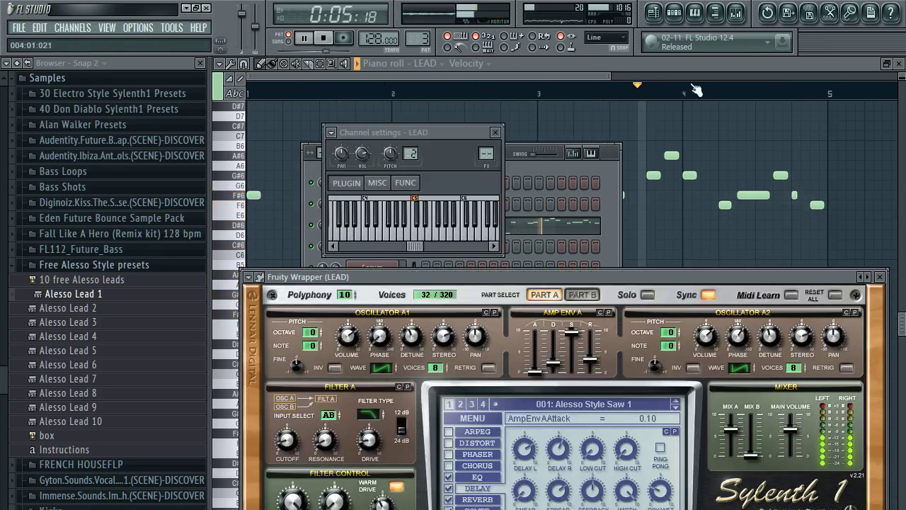
{"action": "left_click", "coordinate": [352, 160]}
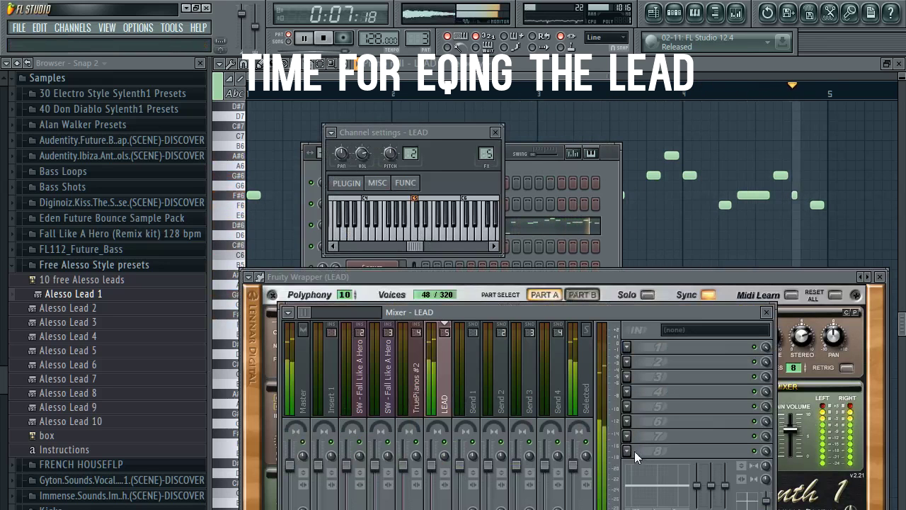
Step: Lower the LEAD mixer track's level slightly and add FabFilter Pro-Q with a high cut near 20 kHz and a low cut
{"action": "left_click_drag", "start_coordinate": [430, 465], "coordinate": [432, 473]}
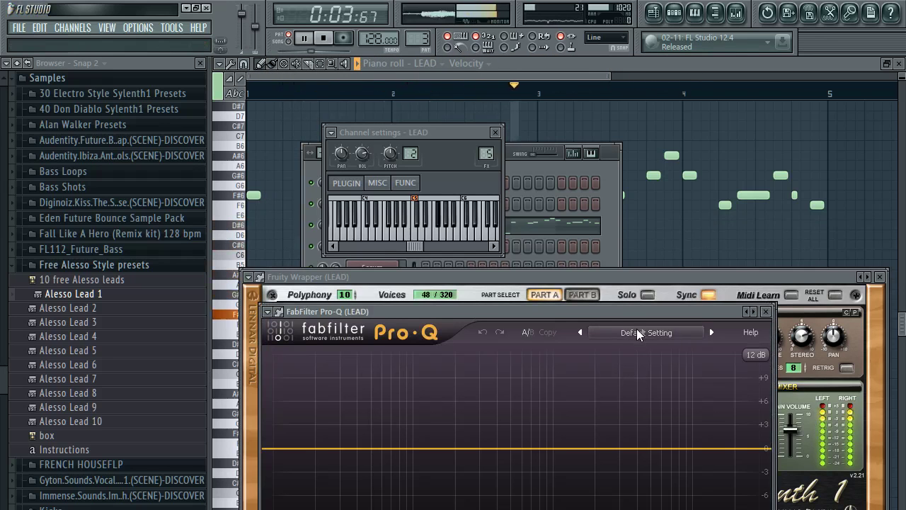
{"action": "left_click", "coordinate": [638, 505]}
{"action": "left_click_drag", "start_coordinate": [746, 448], "coordinate": [735, 449]}
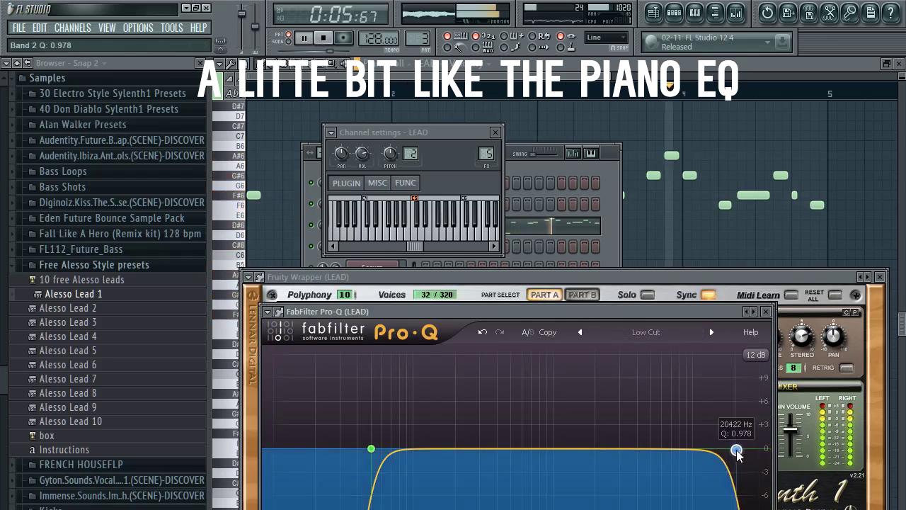
{"action": "left_click_drag", "start_coordinate": [384, 467], "coordinate": [455, 453]}
Step: Shape the LEAD EQ with a dip of about 3 dB near 532 Hz, an upper-mid dip, a small treble boost and a lower high cut
{"action": "left_click_drag", "start_coordinate": [515, 449], "coordinate": [515, 469]}
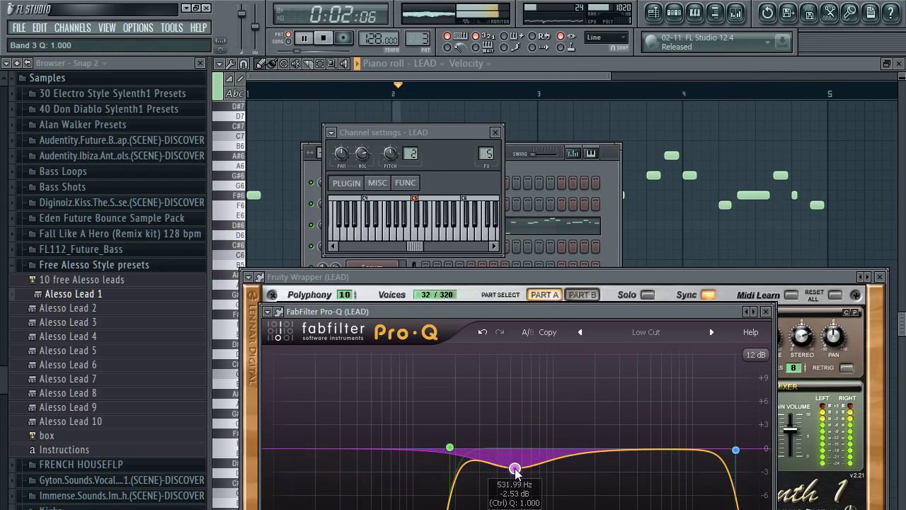
{"action": "left_click_drag", "start_coordinate": [636, 449], "coordinate": [731, 451]}
{"action": "scroll", "coordinate": [700, 447], "scroll_direction": "up", "scroll_amount": 5}
{"action": "scroll", "coordinate": [700, 446], "scroll_direction": "down", "scroll_amount": 2}
{"action": "left_click_drag", "start_coordinate": [517, 473], "coordinate": [517, 478]}
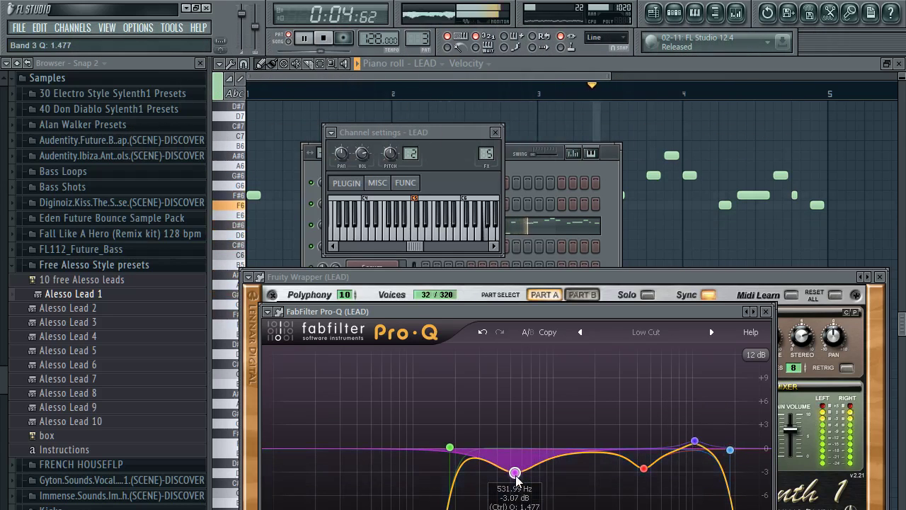
{"action": "scroll", "coordinate": [517, 478], "scroll_direction": "up", "scroll_amount": 3}
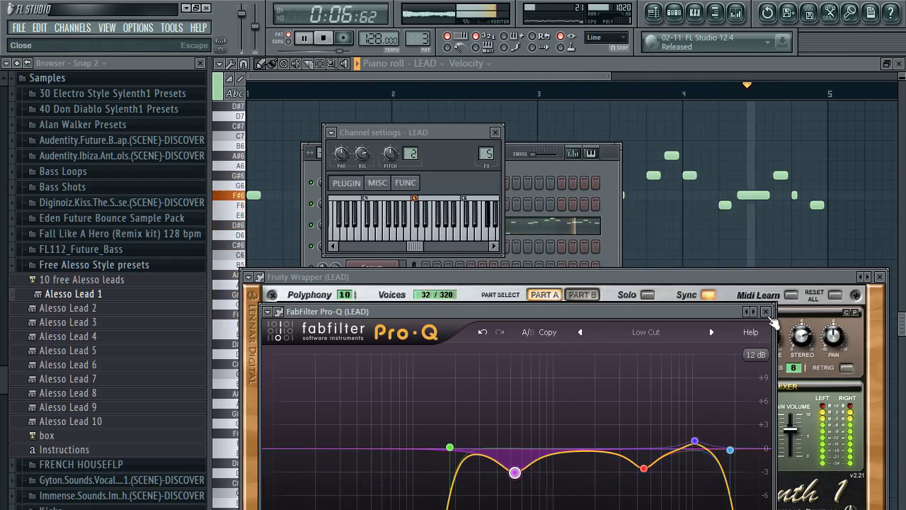
{"action": "left_click", "coordinate": [766, 311]}
Step: Set the main volume of LEAD's Sylenth1 to about 3.52, close the synth and stop playback
{"action": "left_click", "coordinate": [784, 279]}
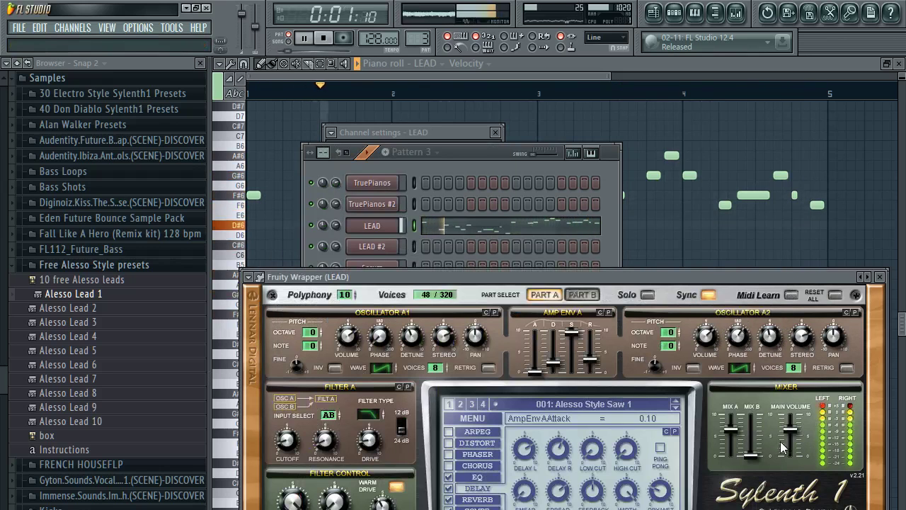
{"action": "left_click_drag", "start_coordinate": [785, 456], "coordinate": [782, 468]}
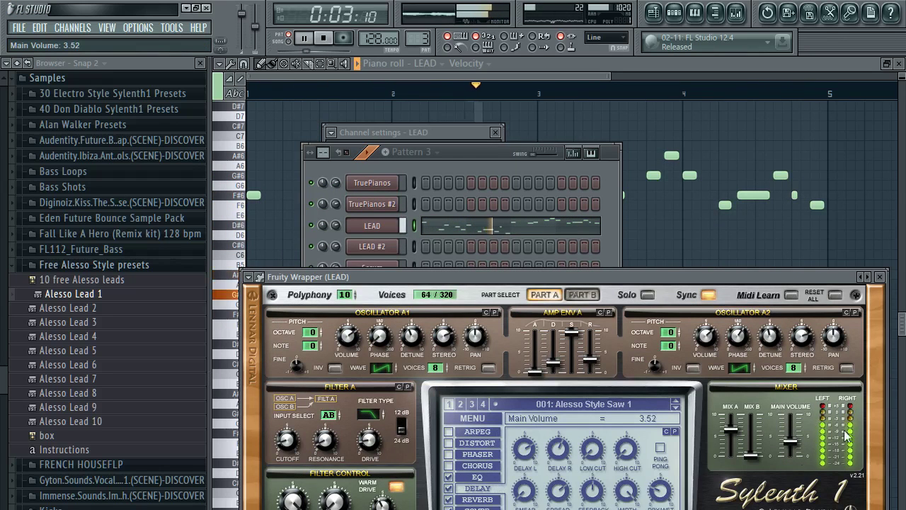
{"action": "left_click", "coordinate": [713, 19]}
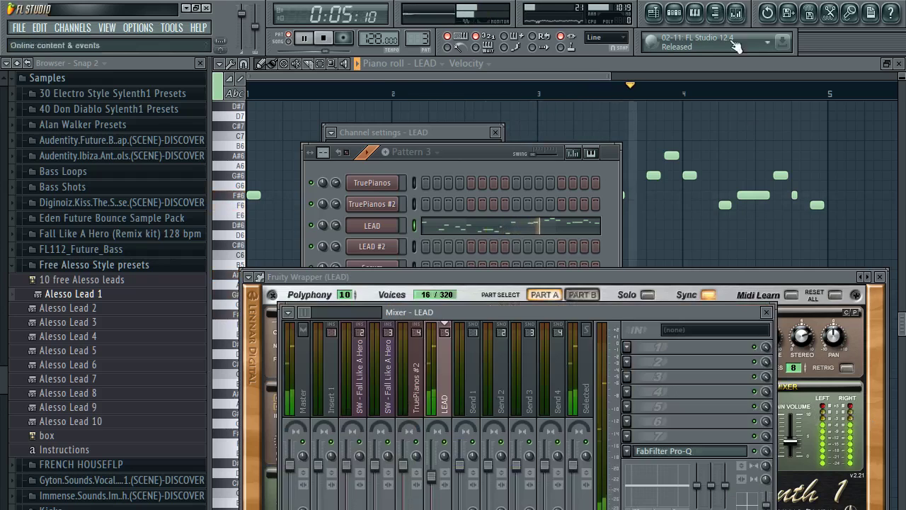
{"action": "left_click", "coordinate": [486, 162]}
{"action": "left_click", "coordinate": [880, 277]}
{"action": "key", "text": "space"}
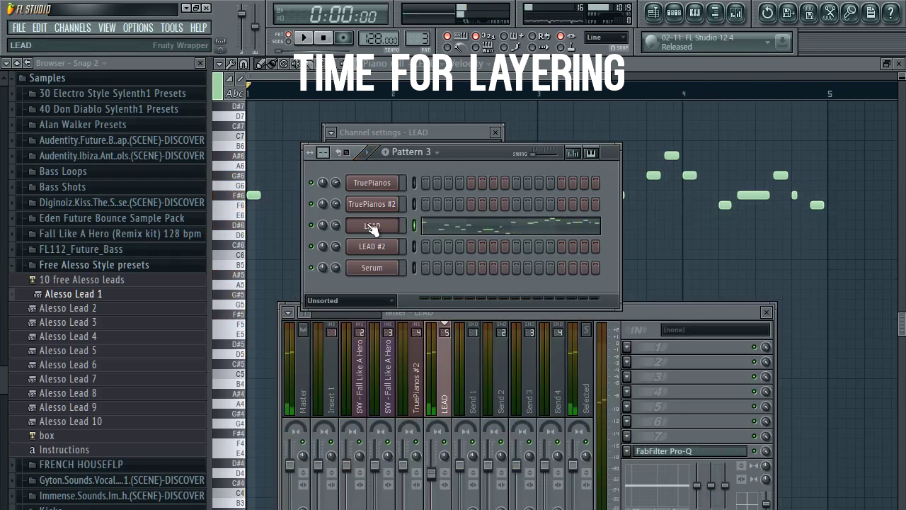
Step: Route the LEAD #2 channel to mixer track 5 and paste the LEAD melody notes into it in Pattern 3
{"action": "left_click", "coordinate": [372, 247]}
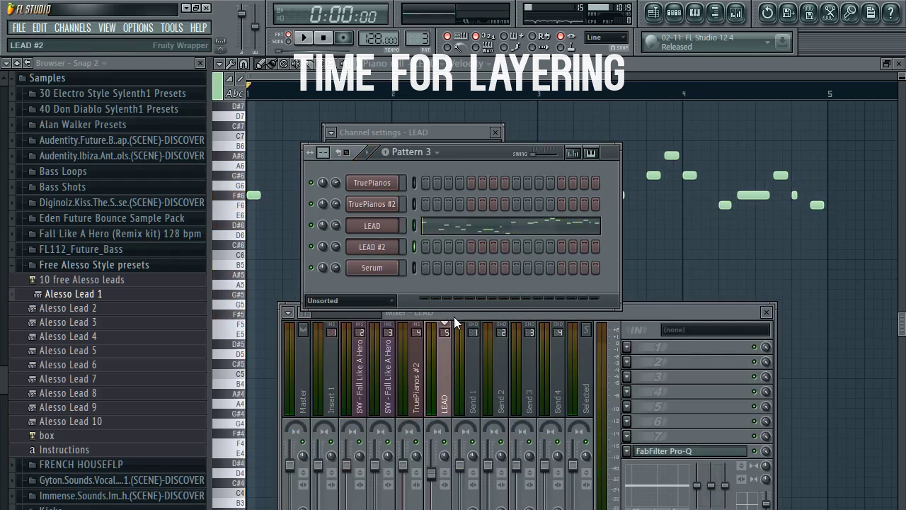
{"action": "left_click", "coordinate": [365, 248]}
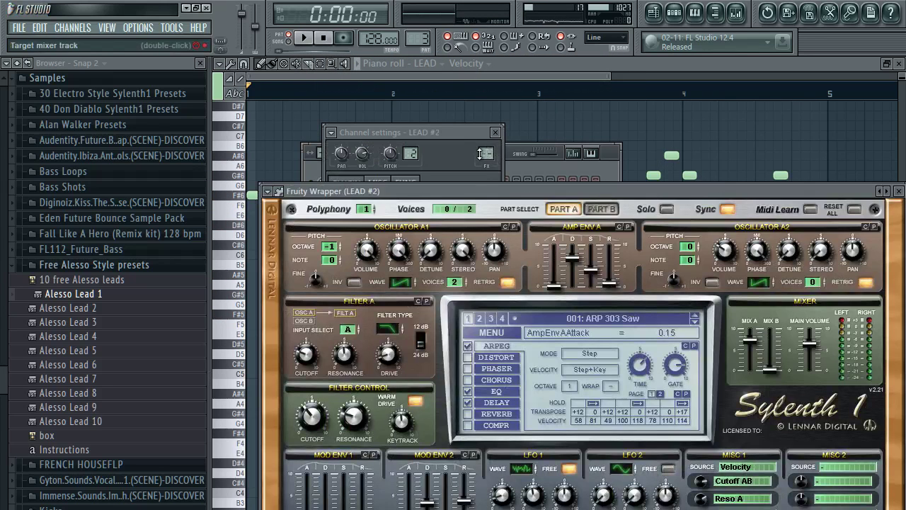
{"action": "left_click", "coordinate": [738, 15]}
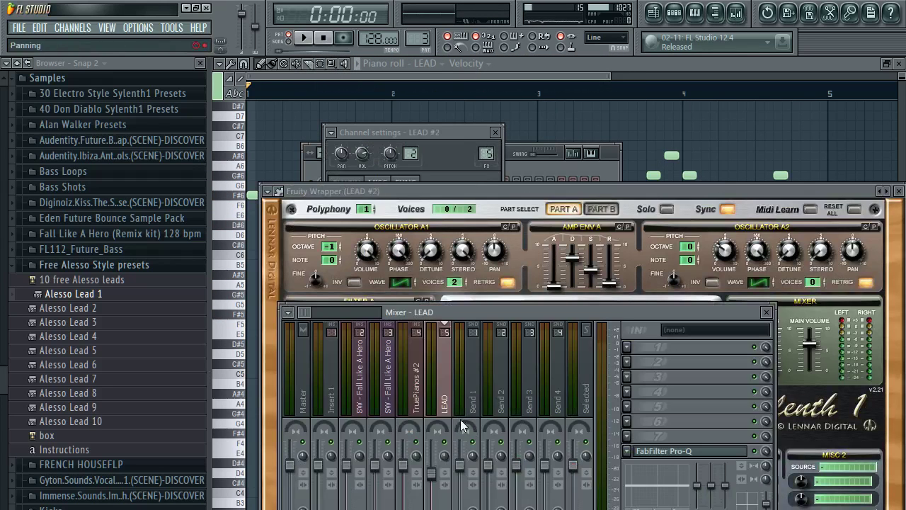
{"action": "left_click", "coordinate": [536, 162]}
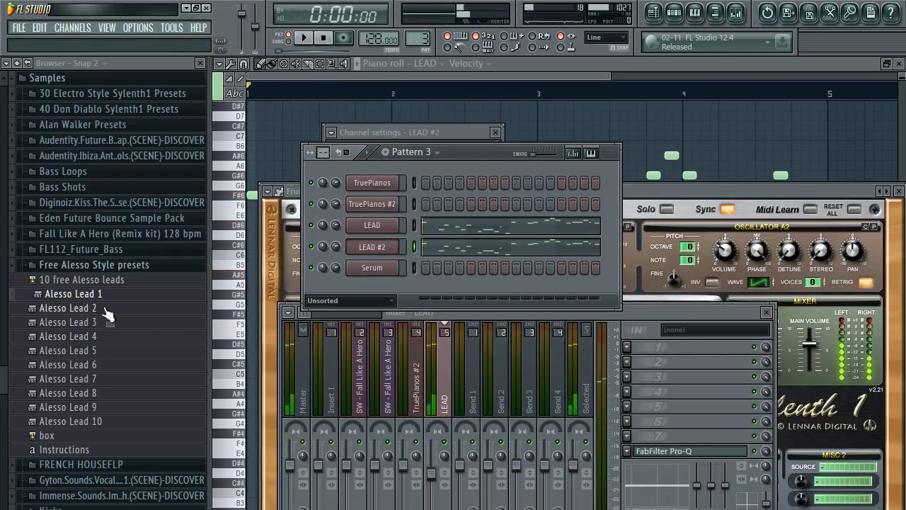
Step: Audition several Alesso Lead presets on LEAD #2 during playback and settle on Alesso Lead 3
{"action": "left_click_drag", "start_coordinate": [108, 315], "coordinate": [300, 230]}
{"action": "key", "text": "space"}
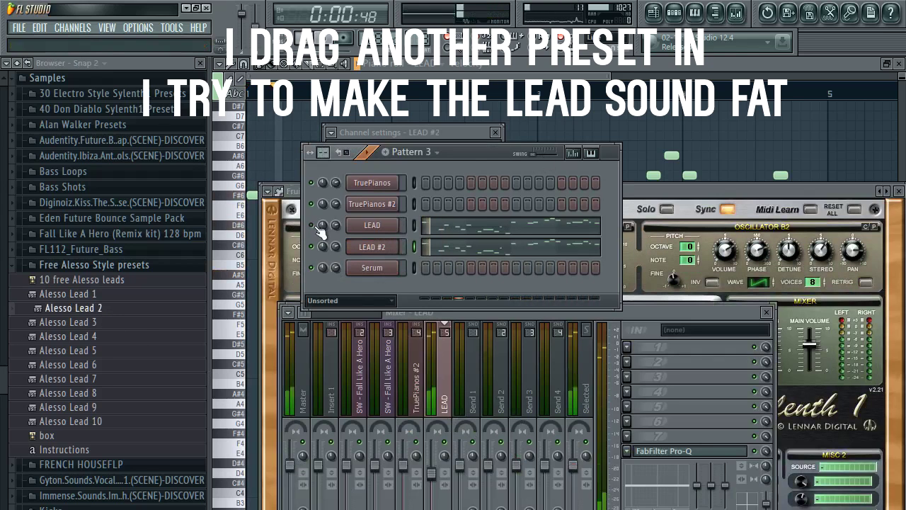
{"action": "left_click_drag", "start_coordinate": [117, 324], "coordinate": [371, 249]}
{"action": "left_click_drag", "start_coordinate": [144, 356], "coordinate": [369, 245]}
{"action": "left_click_drag", "start_coordinate": [104, 337], "coordinate": [374, 254]}
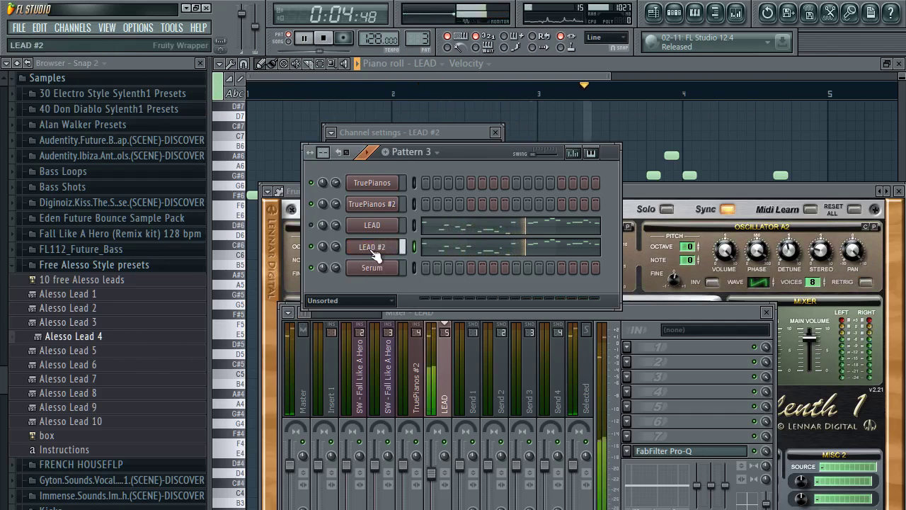
{"action": "left_click_drag", "start_coordinate": [106, 324], "coordinate": [375, 250]}
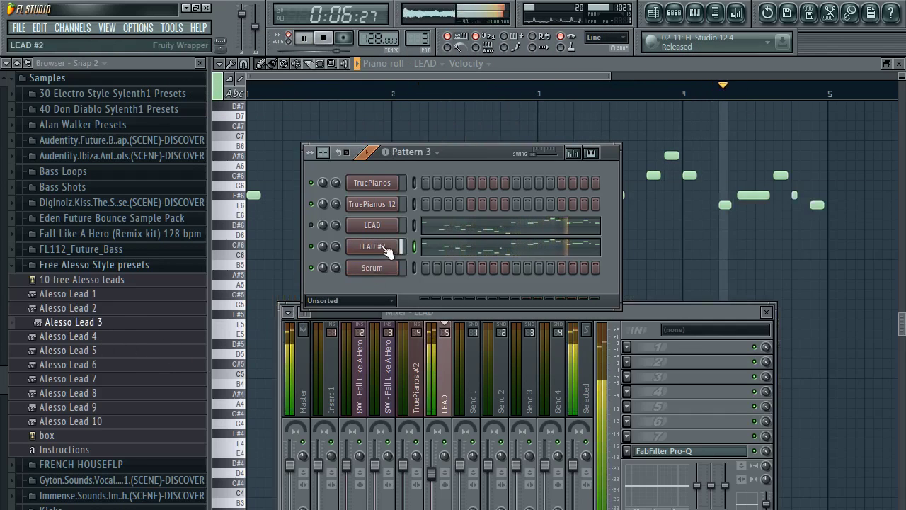
Step: Set the main volume of LEAD #2's Sylenth1 to about 2.99 and the LEAD mixer track's level to about -2.9 dB
{"action": "left_click", "coordinate": [387, 253]}
{"action": "left_click_drag", "start_coordinate": [816, 362], "coordinate": [816, 393]}
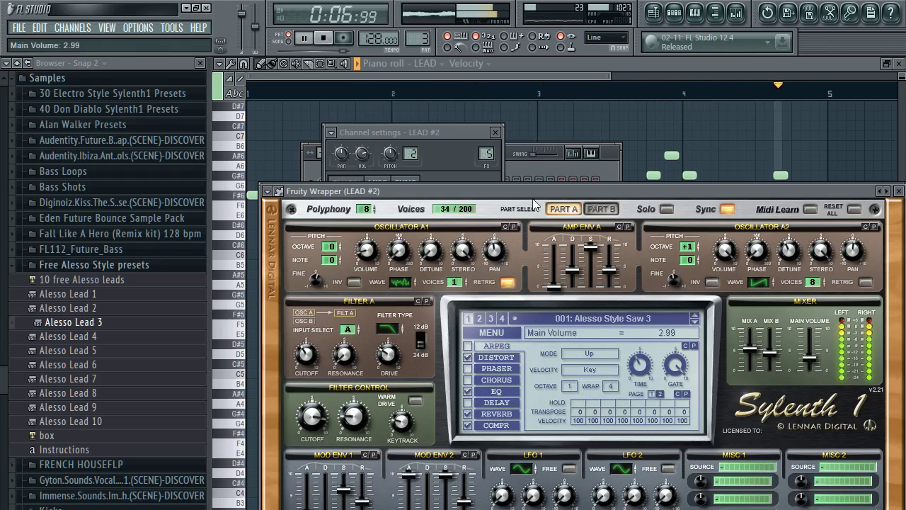
{"action": "key", "text": "F6"}
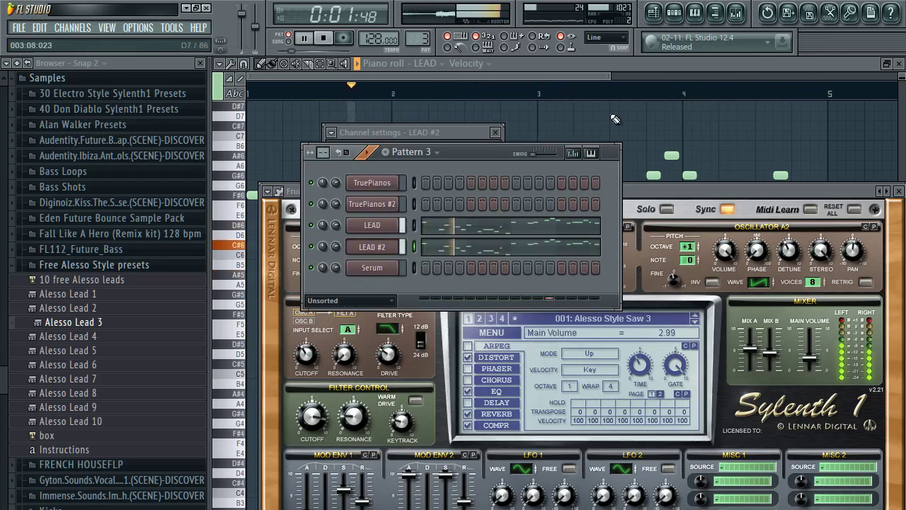
{"action": "left_click", "coordinate": [737, 16]}
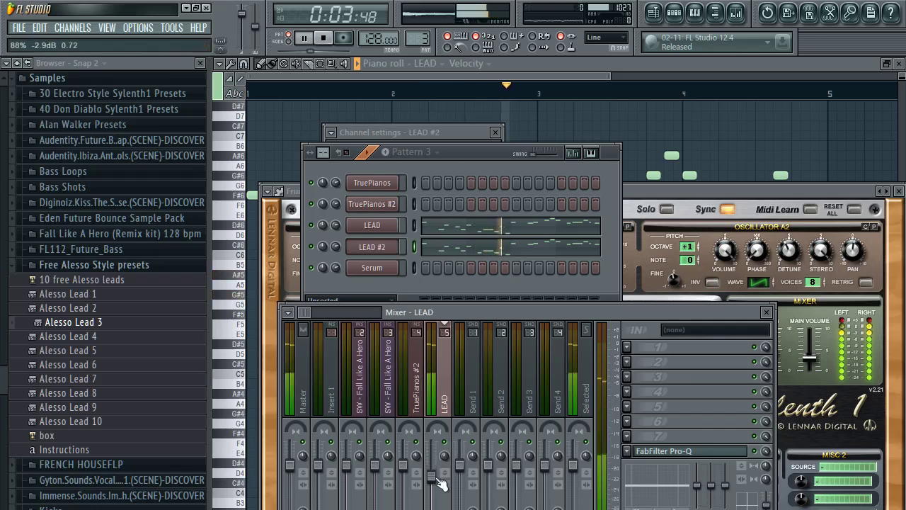
Step: Turn off the built-in Sylenth1 reverb in both the LEAD #2 and LEAD channels
{"action": "left_click", "coordinate": [661, 192]}
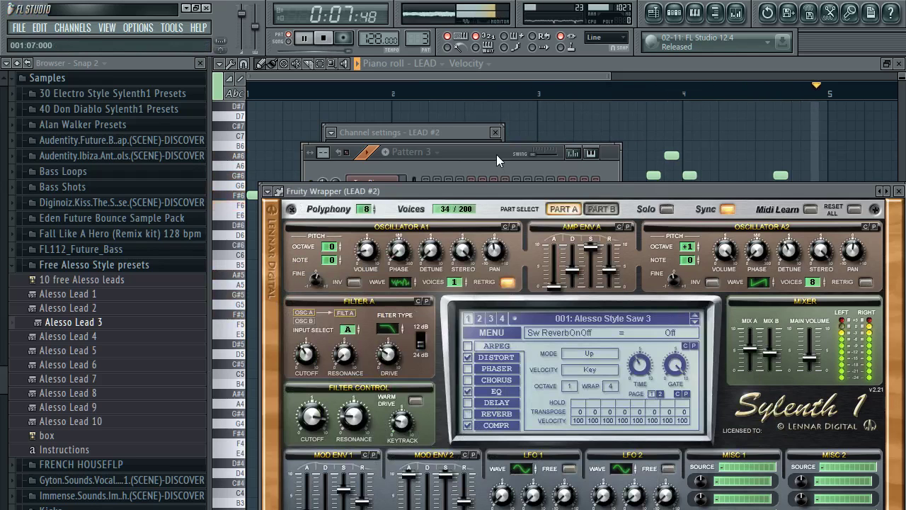
{"action": "left_click", "coordinate": [496, 160]}
{"action": "left_click", "coordinate": [377, 234]}
{"action": "left_click", "coordinate": [449, 500]}
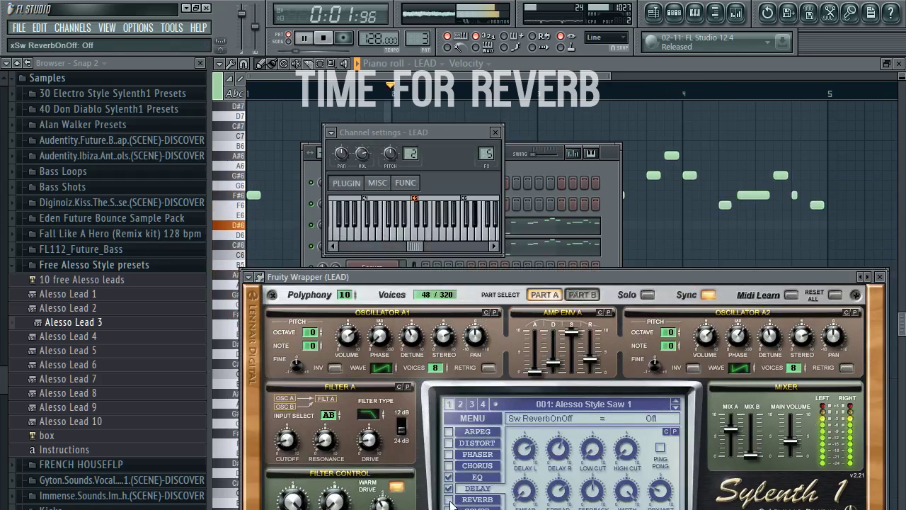
Step: Add ValhallaRoom in effect slot 6 of the LEAD mixer track and set its mix to about 21%
{"action": "left_click", "coordinate": [736, 14]}
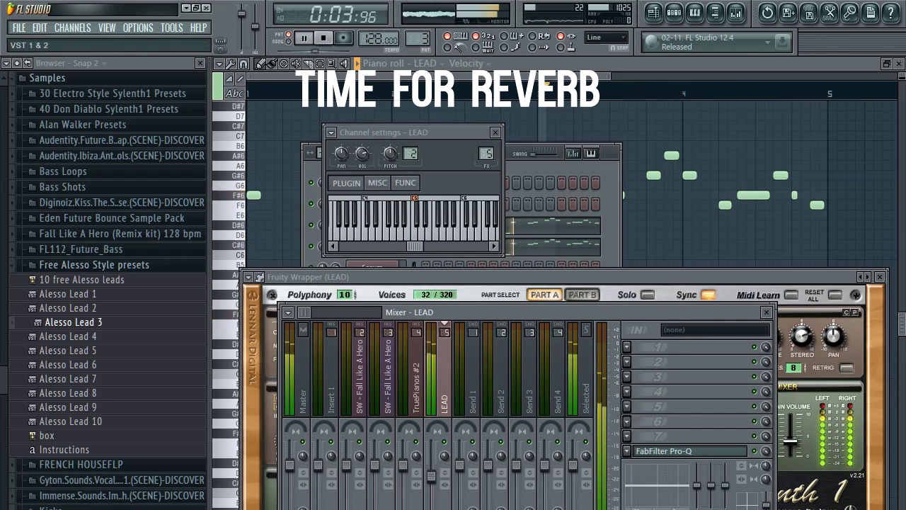
{"action": "left_click", "coordinate": [744, 453]}
{"action": "left_click_drag", "start_coordinate": [307, 453], "coordinate": [307, 509]}
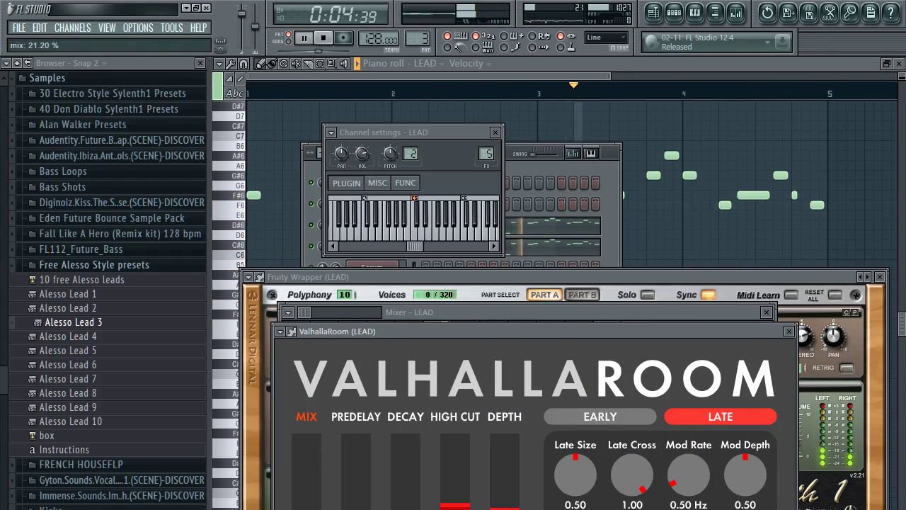
{"action": "left_click", "coordinate": [725, 312]}
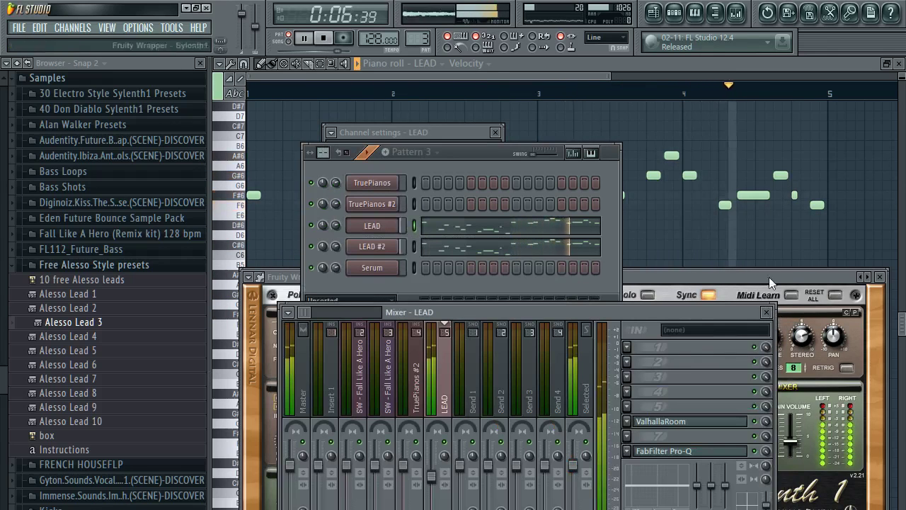
Step: Add Kickstart in effect slot 7 of the LEAD mixer track and set its mix to 90%
{"action": "left_click", "coordinate": [629, 436]}
{"action": "left_click", "coordinate": [802, 389]}
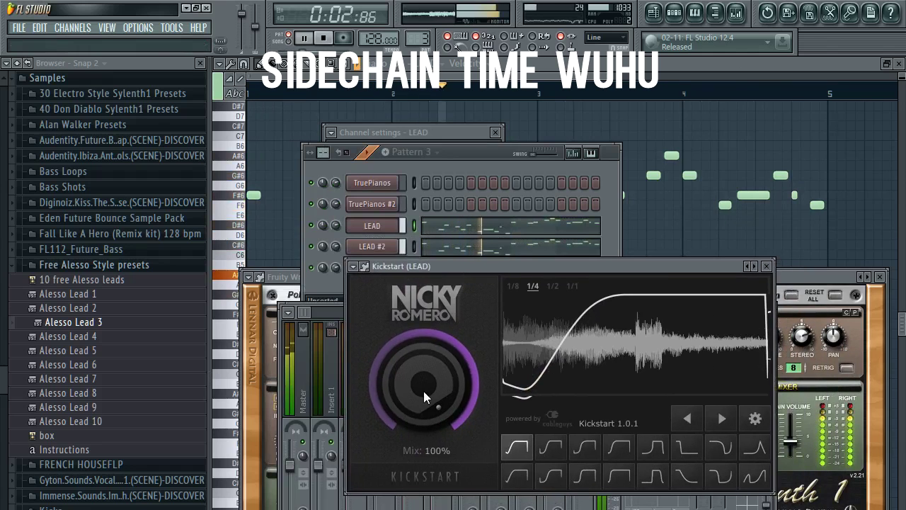
{"action": "left_click_drag", "start_coordinate": [424, 391], "coordinate": [424, 400]}
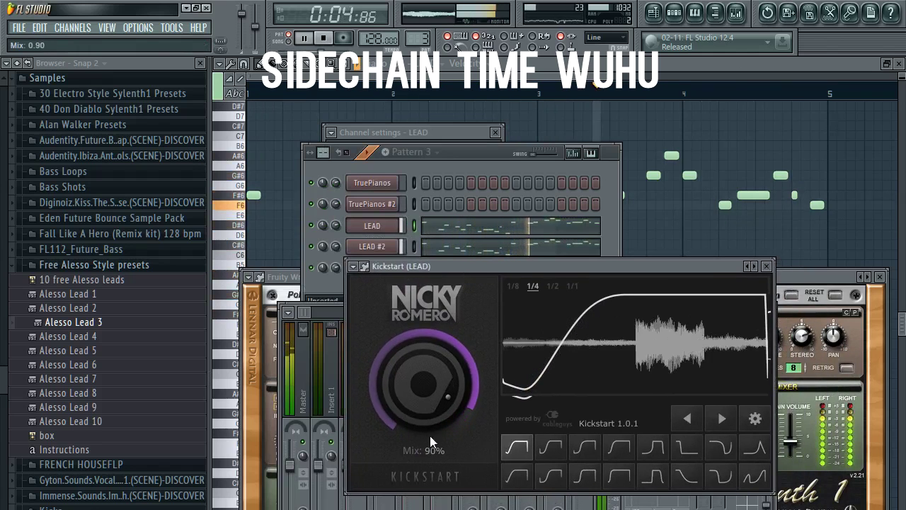
Step: Audition several Kickstart sidechain curves, including Mids Chain, Free Punch and Subbass Chain, and select Classic Chain
{"action": "left_click", "coordinate": [550, 456]}
{"action": "left_click", "coordinate": [551, 475]}
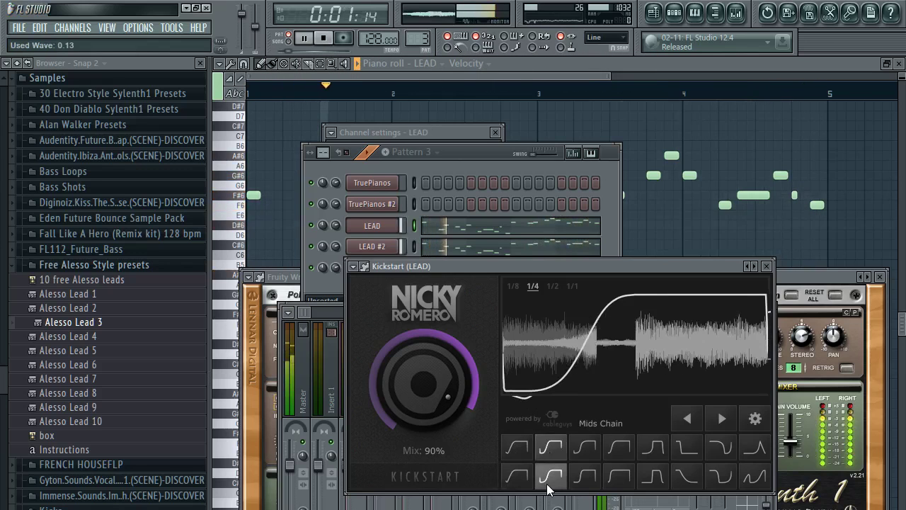
{"action": "left_click", "coordinate": [624, 483]}
{"action": "left_click", "coordinate": [653, 475]}
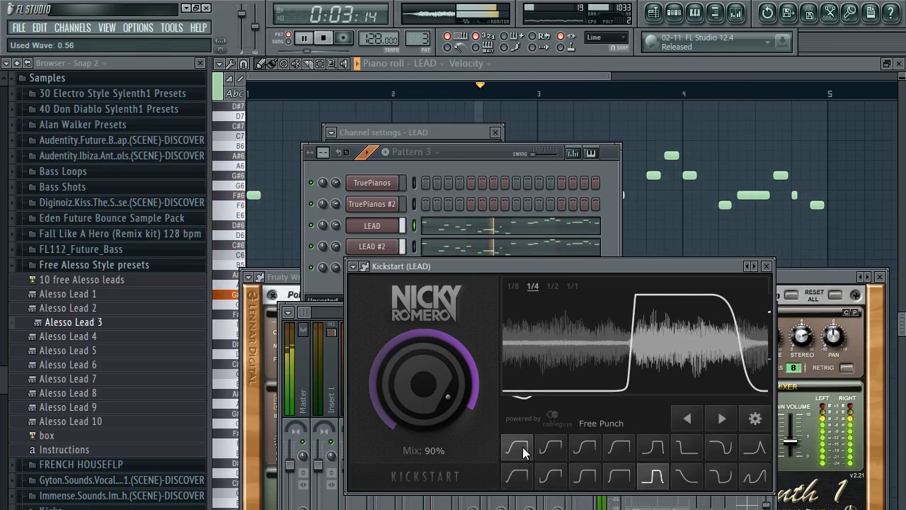
{"action": "left_click", "coordinate": [644, 451]}
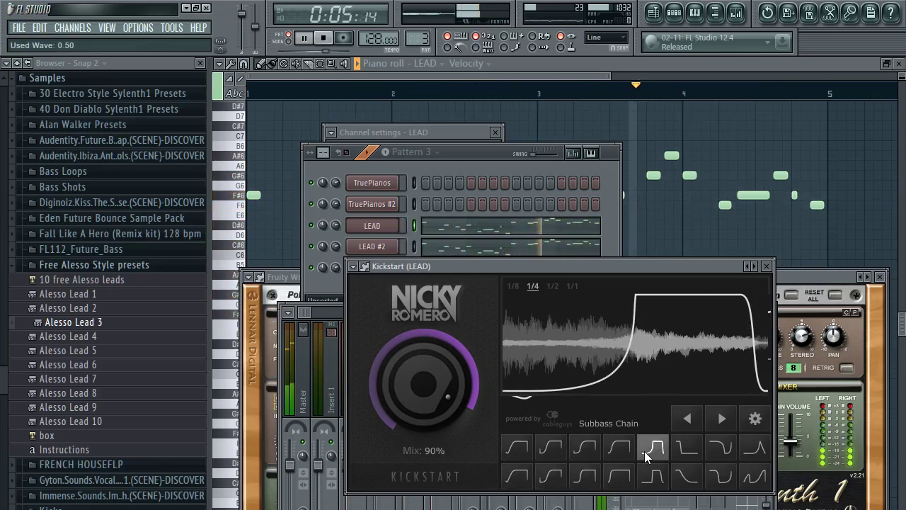
{"action": "left_click", "coordinate": [732, 443]}
{"action": "left_click", "coordinate": [521, 449]}
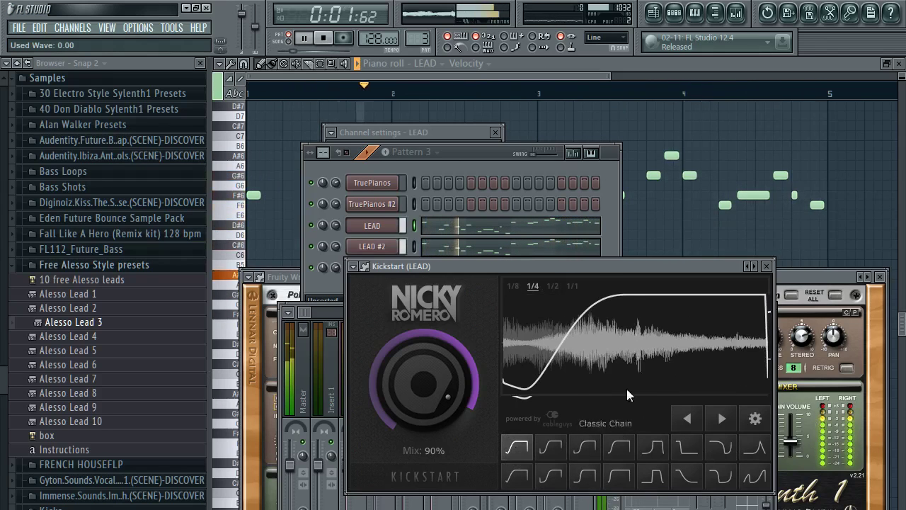
{"action": "left_click", "coordinate": [766, 268]}
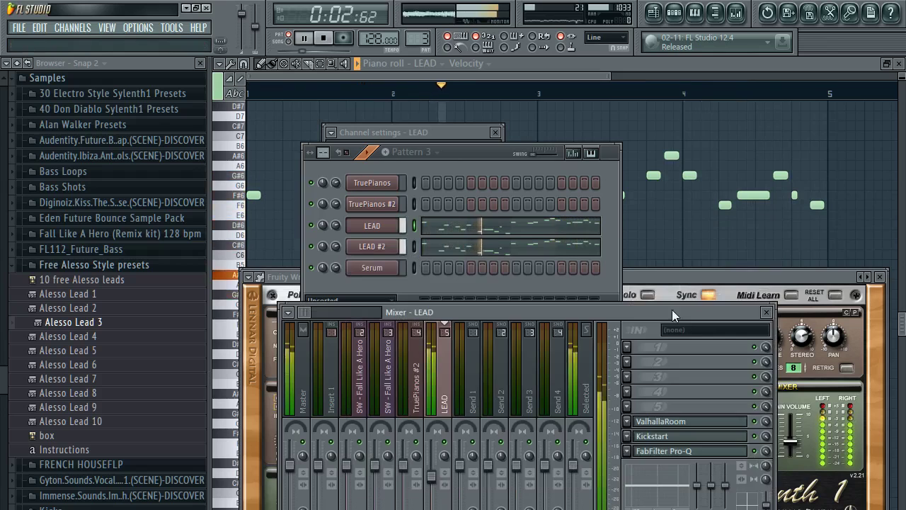
Step: Place Pattern 3 clips on playlist Track 7 from bar 33 to bar 65 and play the song from bar 41
{"action": "left_click", "coordinate": [654, 13]}
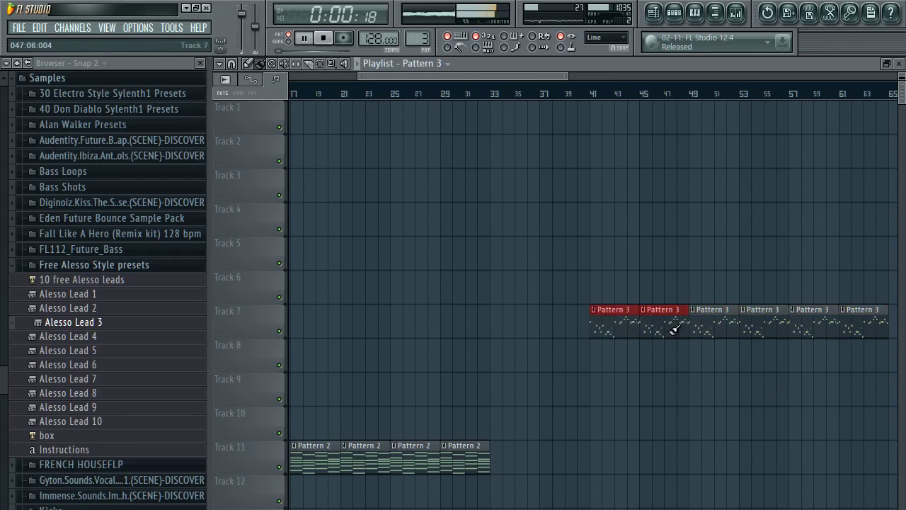
{"action": "left_click", "coordinate": [592, 89]}
{"action": "scroll", "coordinate": [591, 89], "scroll_direction": "down", "scroll_amount": 3}
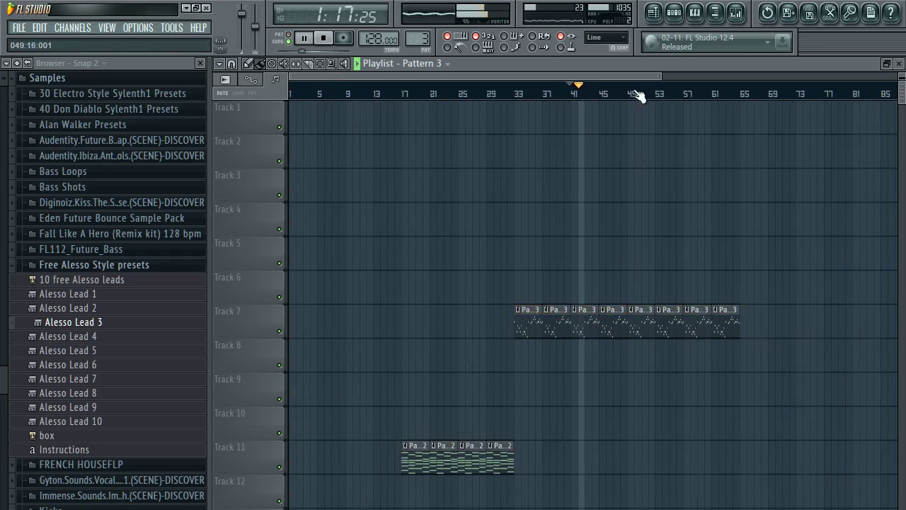
Step: Add Fruity Fast LP in effect slot 3 of the LEAD mixer track
{"action": "left_click", "coordinate": [737, 15]}
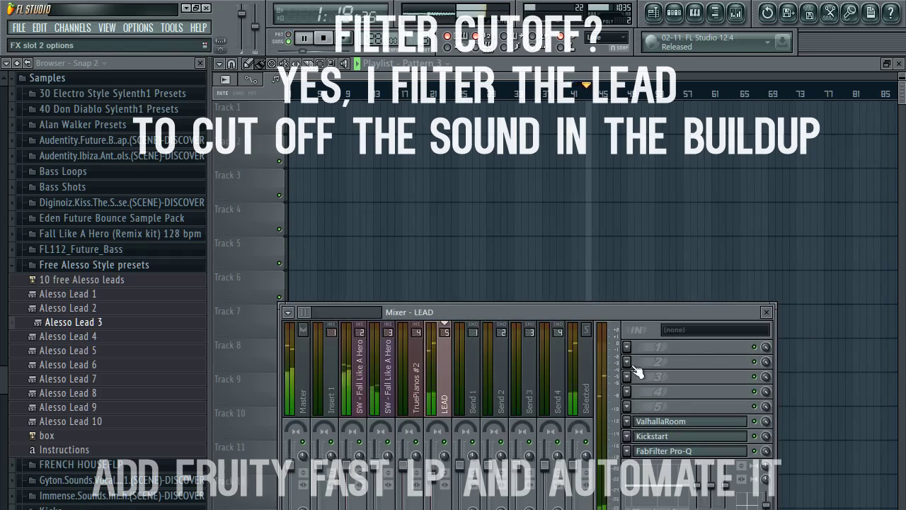
{"action": "left_click", "coordinate": [716, 499]}
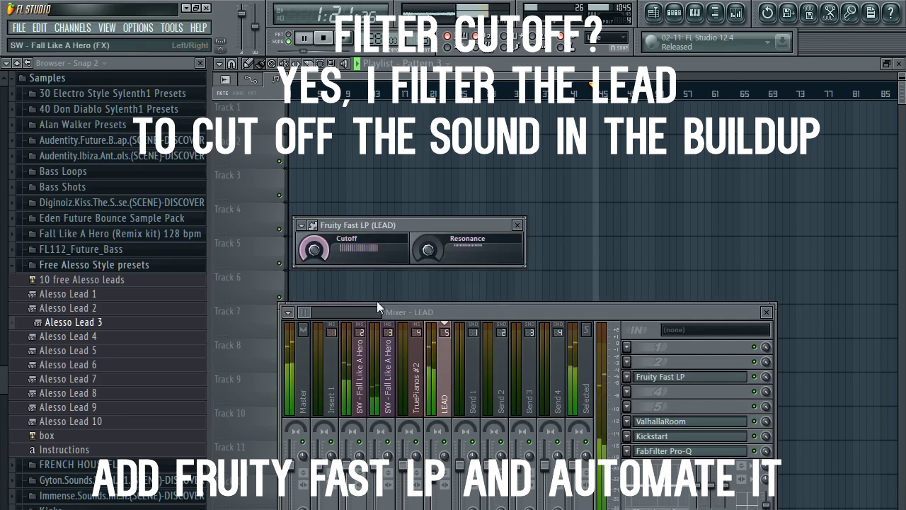
Step: Automate the Fruity Fast LP cutoff in the playlist, dropping it to 40% at bar 33 and ramping it to 100% at bar 49
{"action": "right_click", "coordinate": [404, 288]}
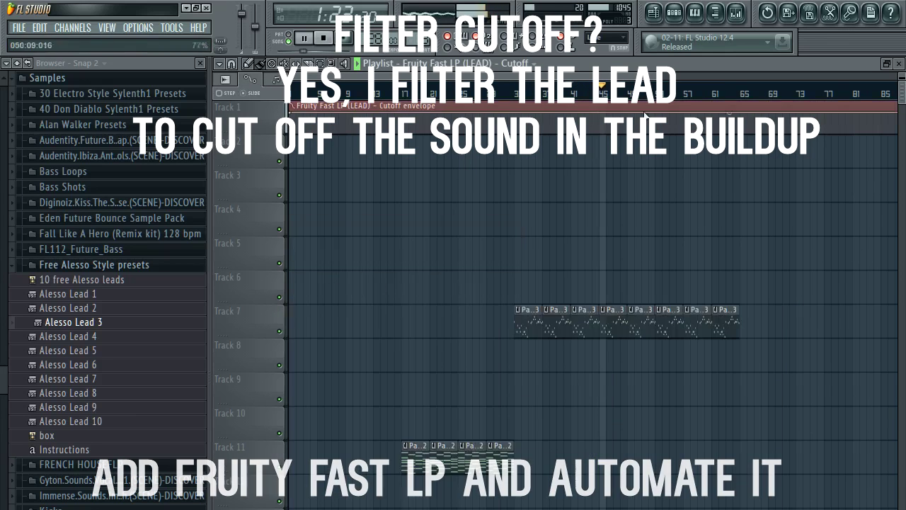
{"action": "scroll", "coordinate": [663, 100], "scroll_direction": "down", "scroll_amount": 2}
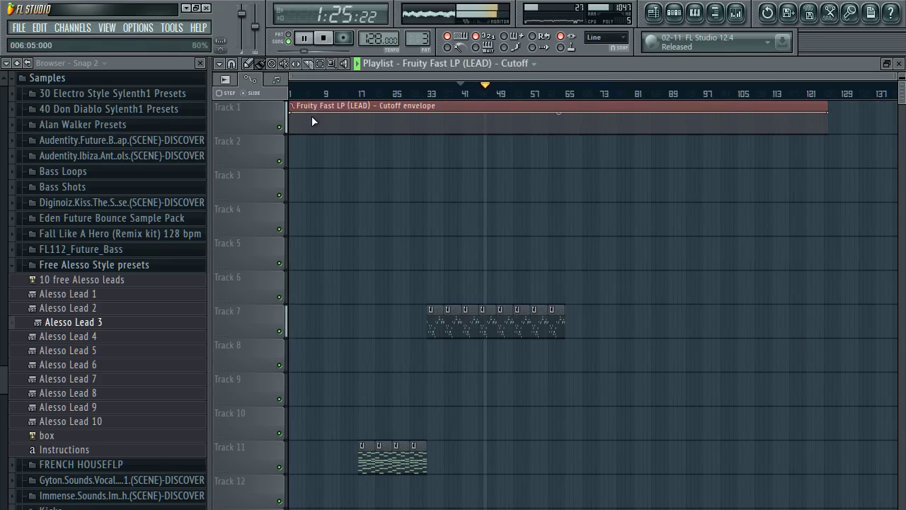
{"action": "scroll", "coordinate": [423, 102], "scroll_direction": "up", "scroll_amount": 3}
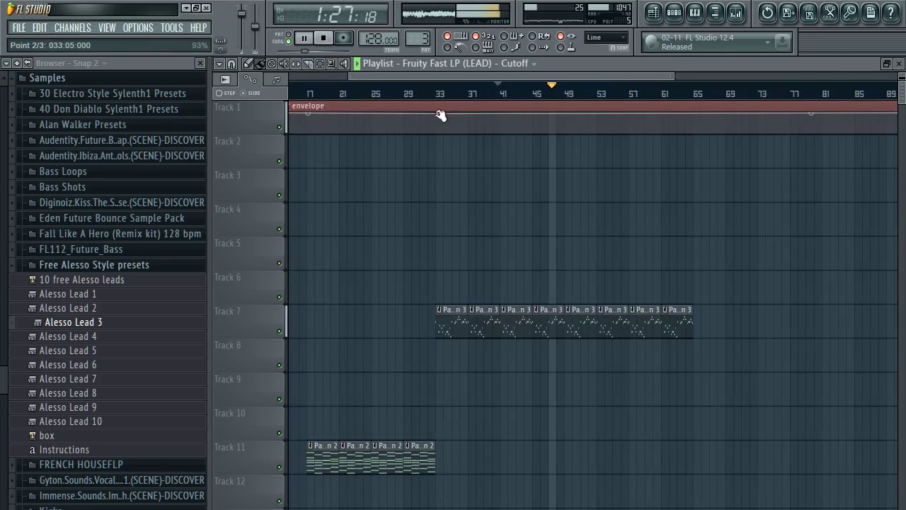
{"action": "left_click_drag", "start_coordinate": [441, 122], "coordinate": [438, 126]}
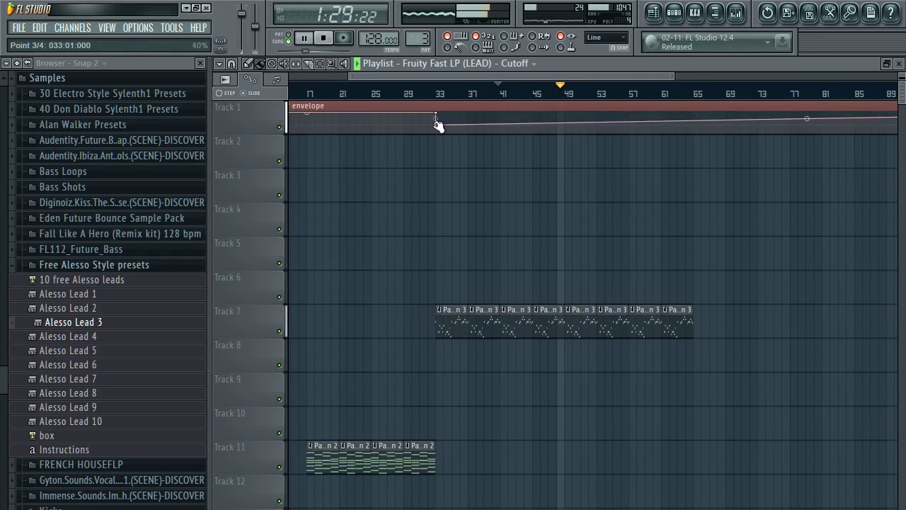
{"action": "right_click", "coordinate": [560, 116]}
{"action": "left_click_drag", "start_coordinate": [567, 115], "coordinate": [568, 98]}
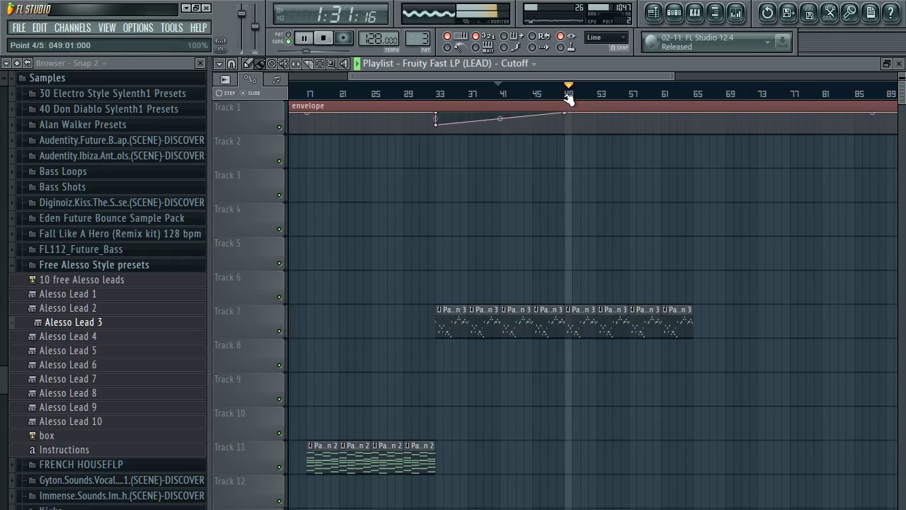
Step: Add cutoff envelope points at bars 45, 47 and 48 so the filter opens more steeply, playing the buildup to check it
{"action": "scroll", "coordinate": [570, 90], "scroll_direction": "up", "scroll_amount": 3}
{"action": "scroll", "coordinate": [572, 90], "scroll_direction": "up", "scroll_amount": 1}
{"action": "scroll", "coordinate": [545, 92], "scroll_direction": "down", "scroll_amount": 4}
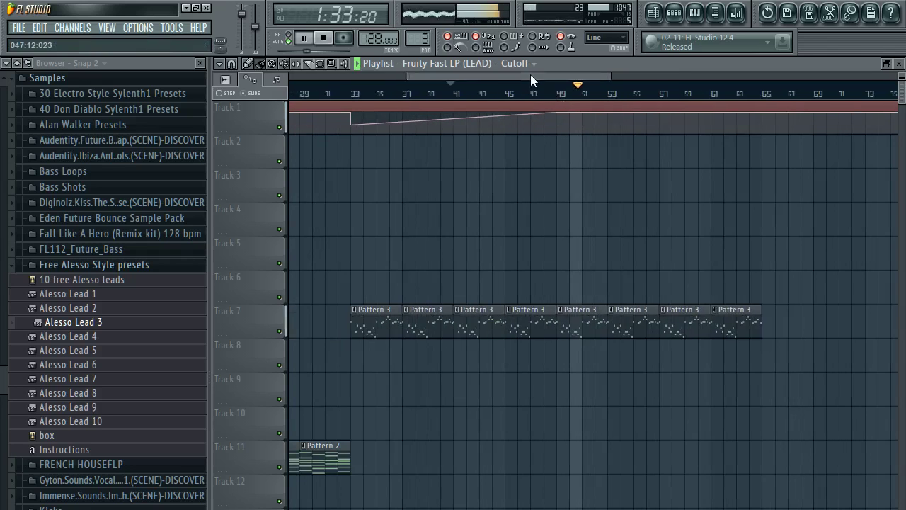
{"action": "left_click", "coordinate": [435, 93]}
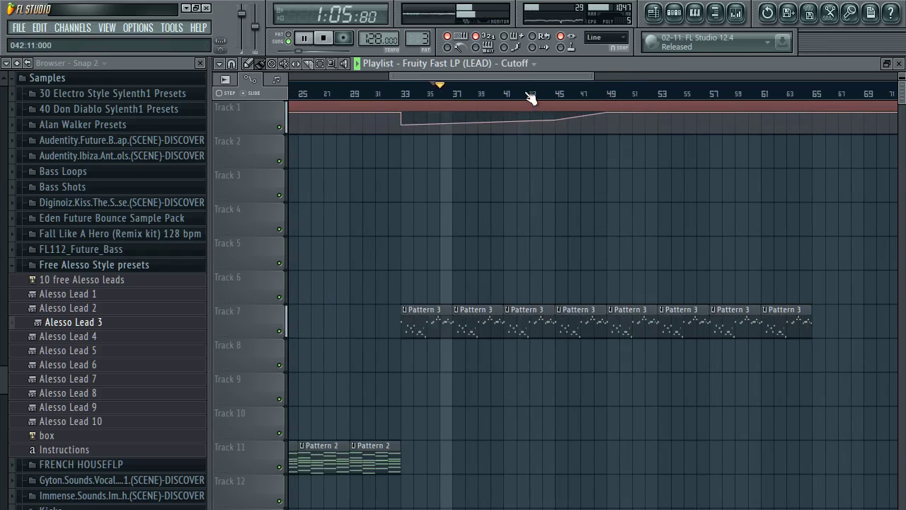
{"action": "left_click_drag", "start_coordinate": [545, 94], "coordinate": [587, 95]}
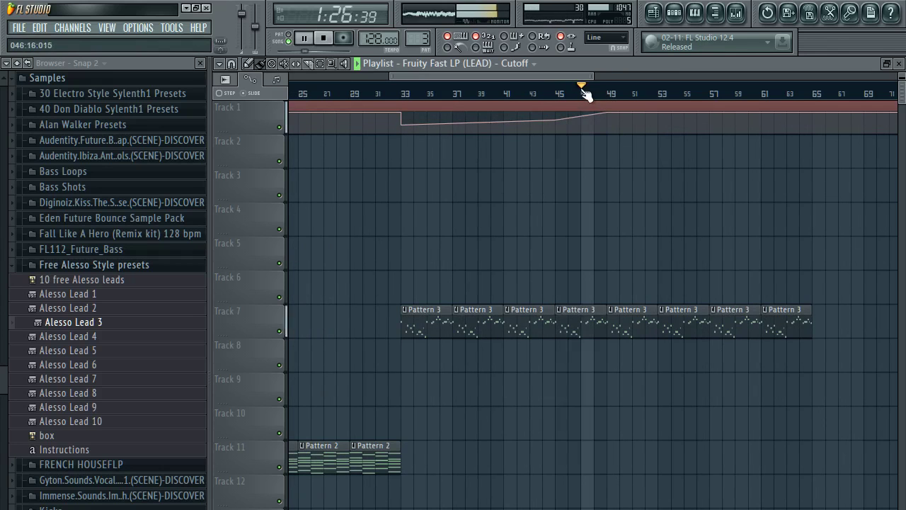
{"action": "scroll", "coordinate": [600, 116], "scroll_direction": "up", "scroll_amount": 3}
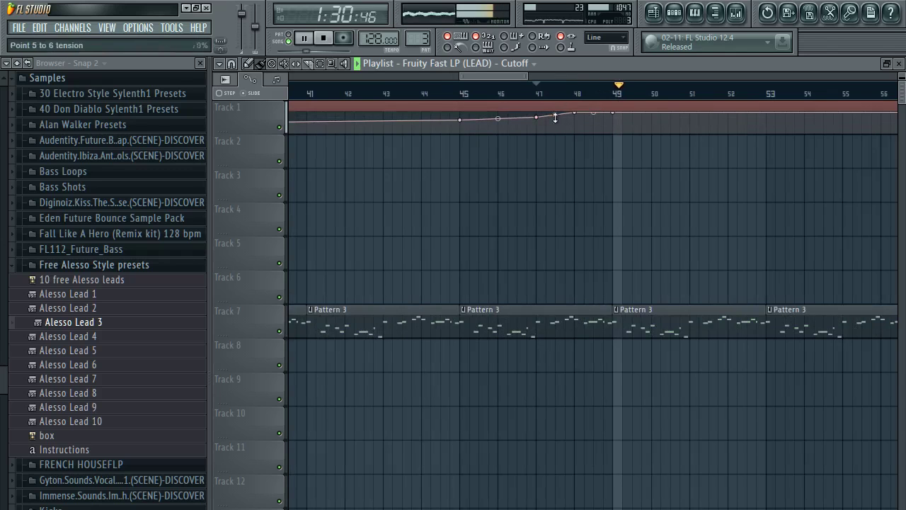
{"action": "left_click", "coordinate": [518, 95]}
{"action": "scroll", "coordinate": [535, 94], "scroll_direction": "down", "scroll_amount": 2}
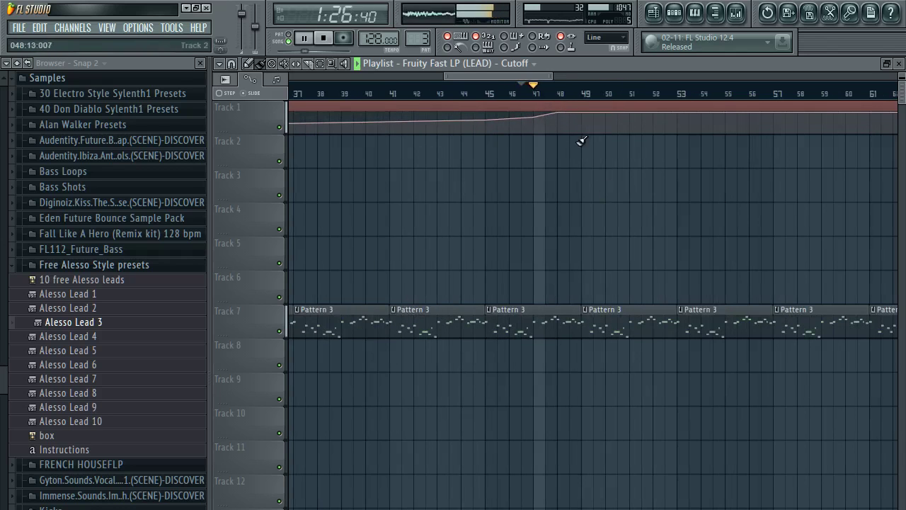
Step: Add a 100% cutoff point at bar 65, where the Pattern 3 clips end, and stop playback
{"action": "scroll", "coordinate": [560, 105], "scroll_direction": "down", "scroll_amount": 2}
{"action": "scroll", "coordinate": [564, 94], "scroll_direction": "up", "scroll_amount": 1}
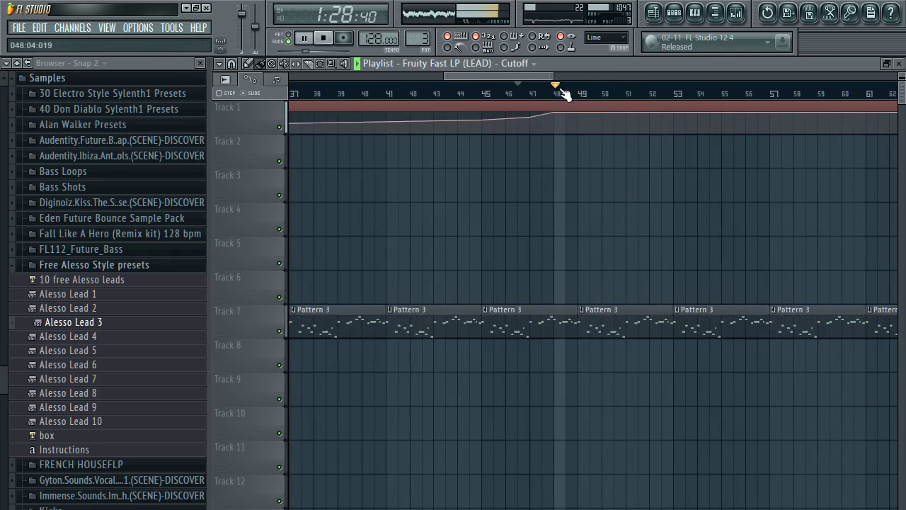
{"action": "scroll", "coordinate": [566, 94], "scroll_direction": "down", "scroll_amount": 3}
{"action": "scroll", "coordinate": [565, 94], "scroll_direction": "down", "scroll_amount": 2}
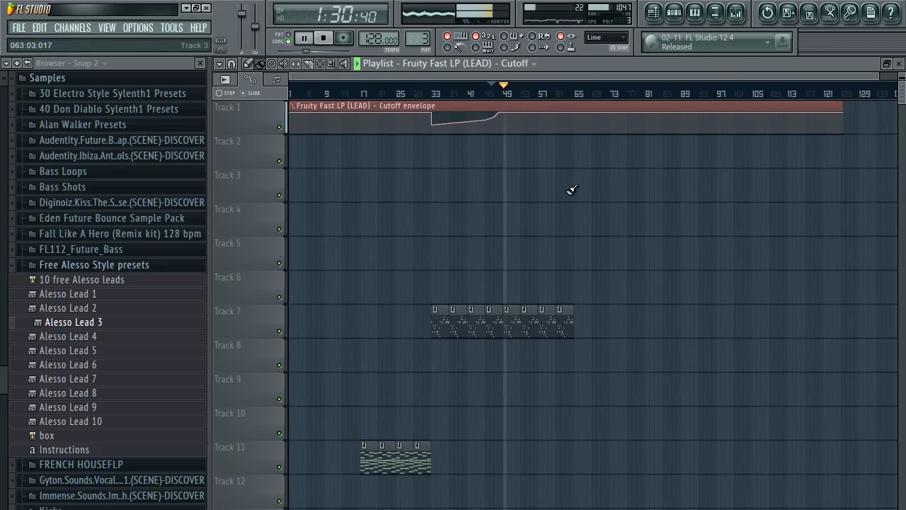
{"action": "scroll", "coordinate": [545, 103], "scroll_direction": "down", "scroll_amount": 1}
{"action": "scroll", "coordinate": [558, 95], "scroll_direction": "up", "scroll_amount": 3}
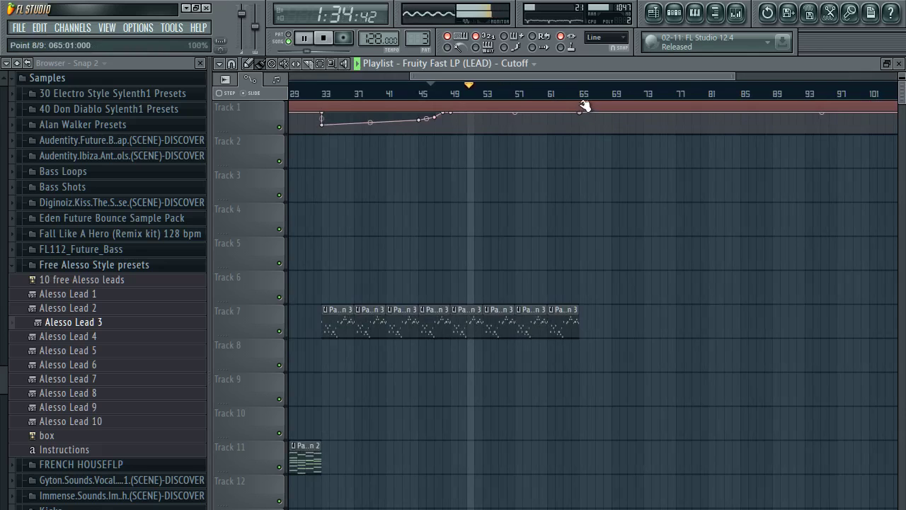
{"action": "scroll", "coordinate": [575, 93], "scroll_direction": "down", "scroll_amount": 3}
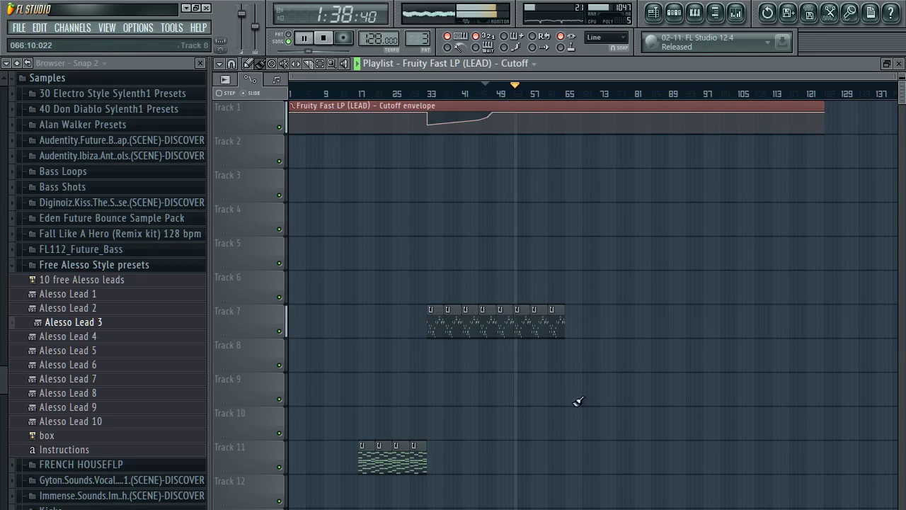
{"action": "left_click", "coordinate": [324, 40]}
{"action": "left_click", "coordinate": [324, 40]}
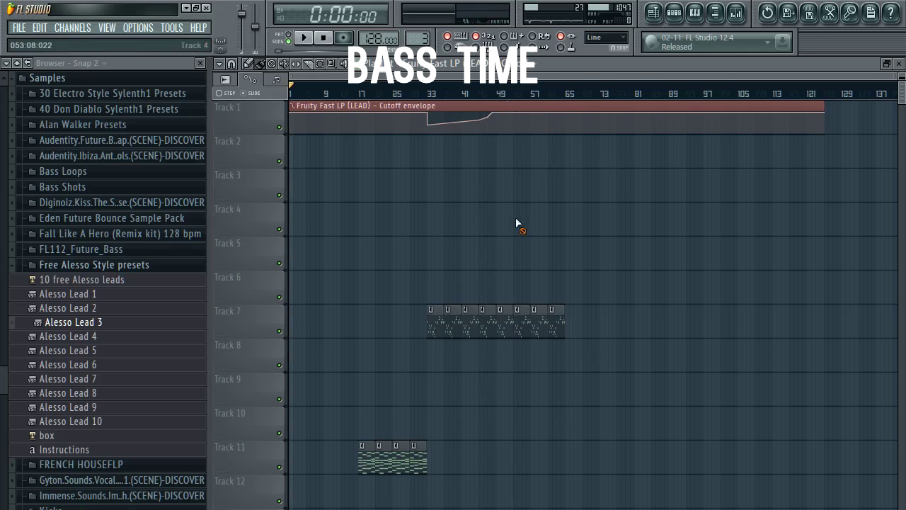
Step: Add a Sylenth1 channel in Pattern 4, name it BASS and load the preset BS Borgeous Bassline
{"action": "left_click", "coordinate": [674, 13]}
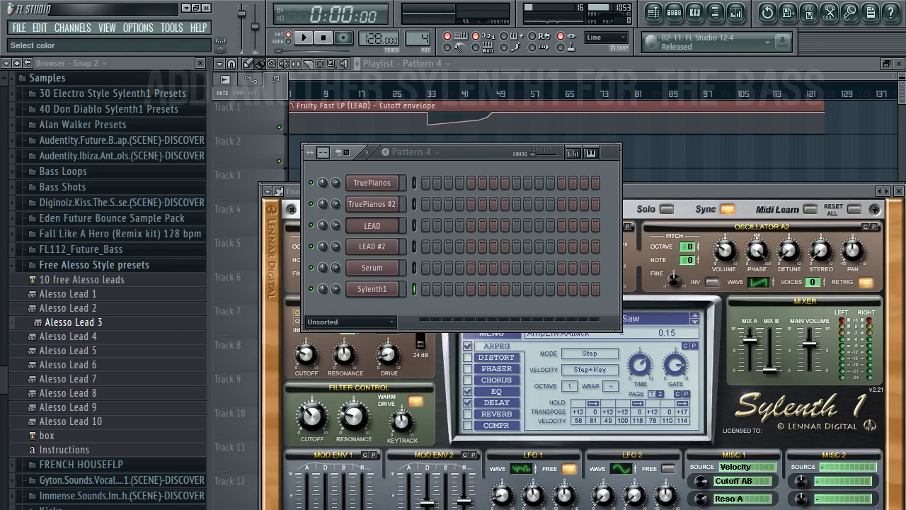
{"action": "left_click", "coordinate": [370, 288]}
{"action": "left_click", "coordinate": [339, 136]}
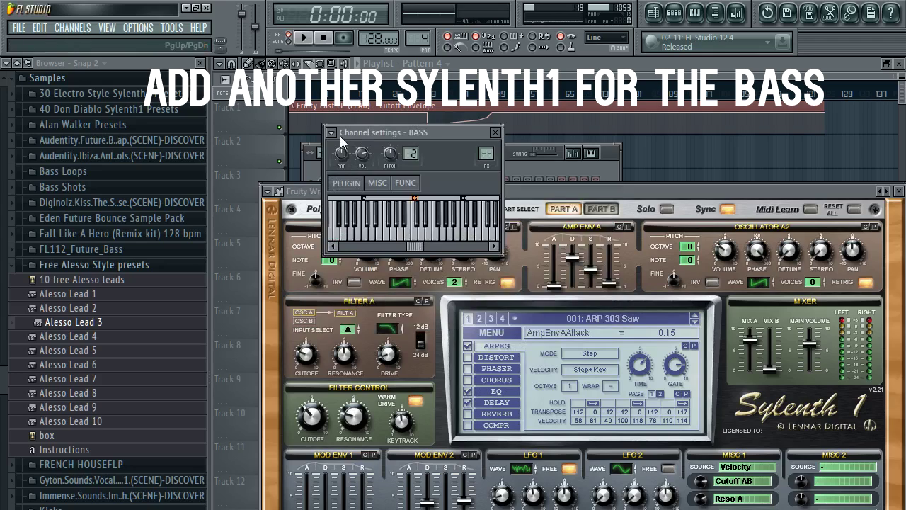
{"action": "key", "text": "F9"}
{"action": "left_click", "coordinate": [535, 157]}
{"action": "left_click", "coordinate": [183, 265]}
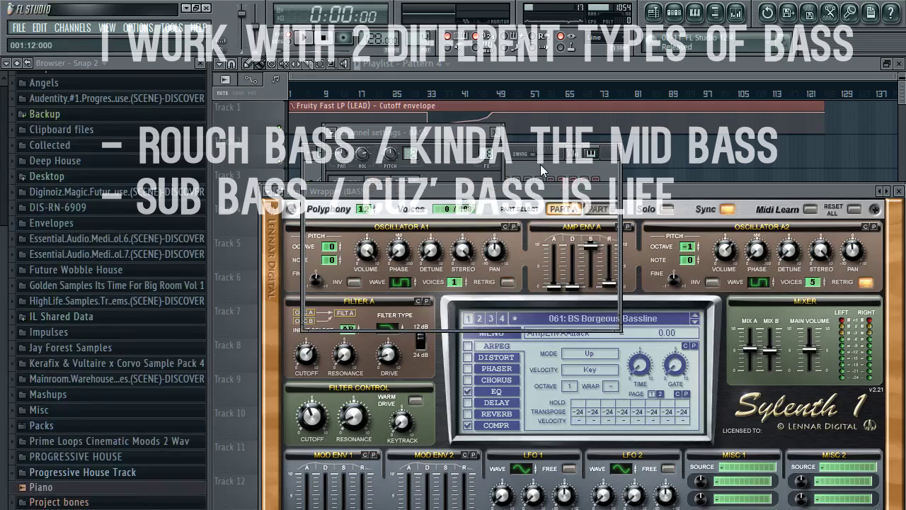
Step: Audition the bass sound, route the BASS channel to mixer track 6 named BASS, and lower that track's fader
{"action": "left_click", "coordinate": [543, 170]}
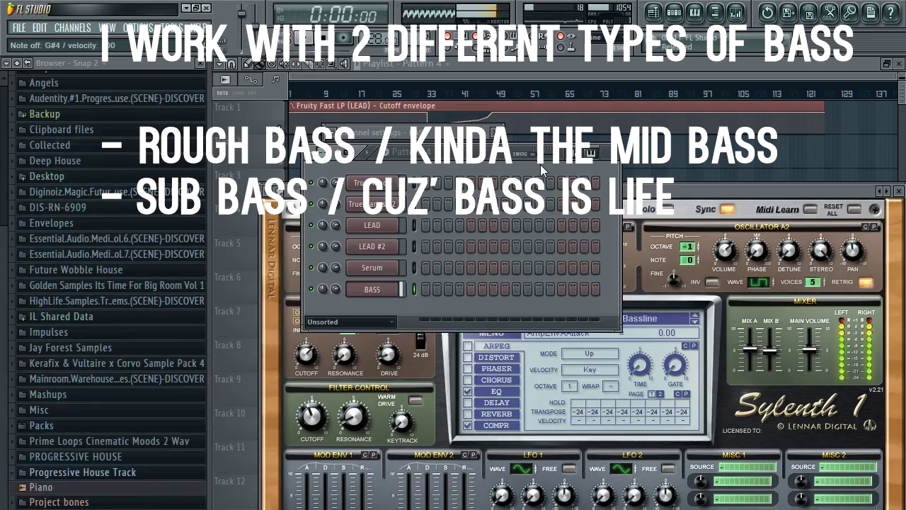
{"action": "left_click", "coordinate": [362, 296]}
{"action": "left_click", "coordinate": [737, 13]}
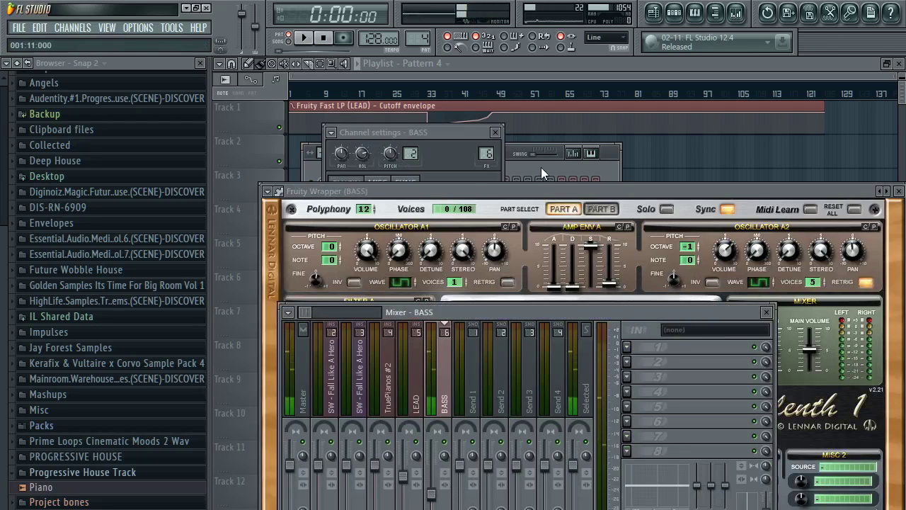
Step: Put the melody and chord notes into the BASS piano roll and delete all except the lowest note of each chord
{"action": "left_click", "coordinate": [541, 170]}
{"action": "scroll", "coordinate": [412, 41], "scroll_direction": "down", "scroll_amount": 2}
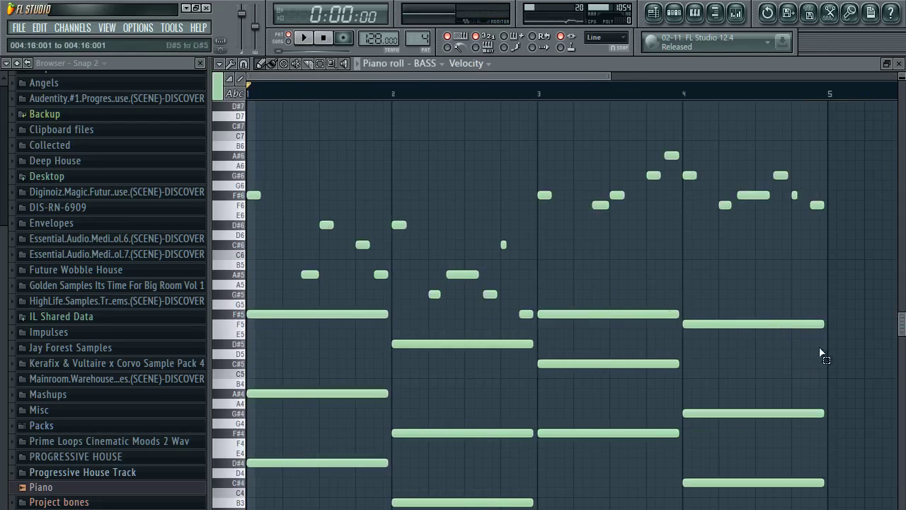
{"action": "left_click_drag", "start_coordinate": [822, 353], "coordinate": [245, 148]}
{"action": "key", "text": "Delete"}
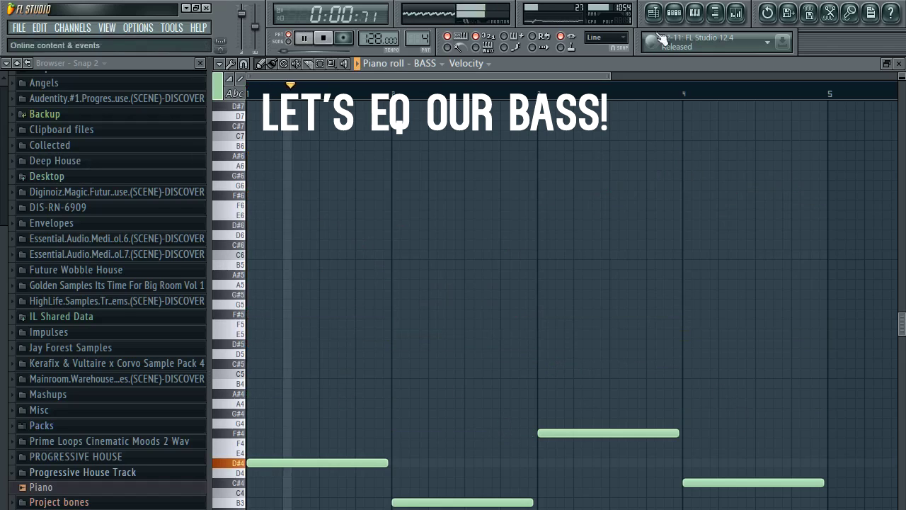
Step: Add FabFilter Pro-Q in effect slot 8 of the BASS mixer track
{"action": "left_click", "coordinate": [736, 12]}
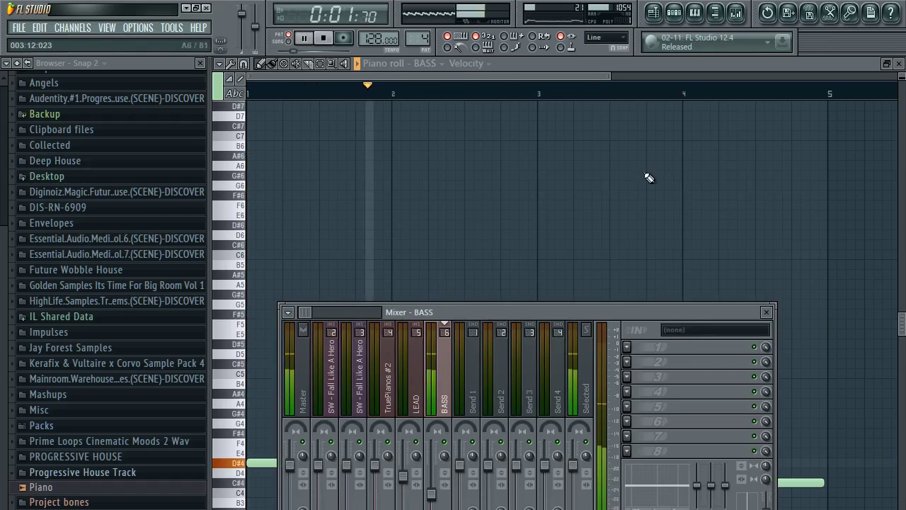
{"action": "left_click", "coordinate": [627, 450]}
{"action": "left_click", "coordinate": [687, 329]}
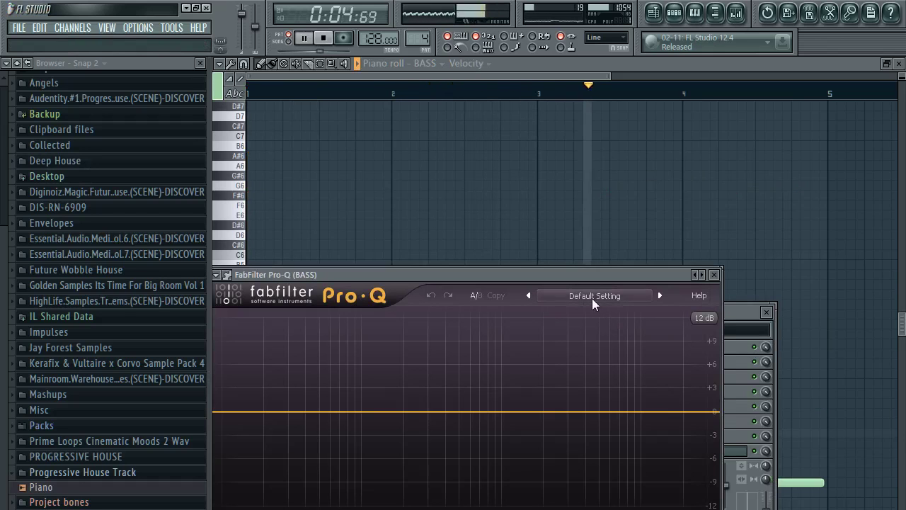
Step: Load the Sub preset in Pro-Q and adjust its low cut to about 30 Hz, its high cut and its low boost
{"action": "left_click", "coordinate": [580, 471]}
{"action": "left_click", "coordinate": [597, 299]}
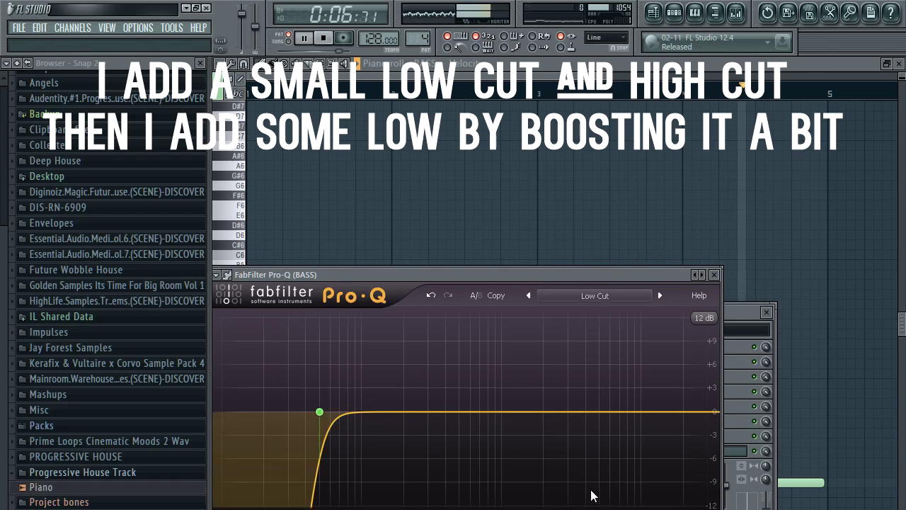
{"action": "left_click", "coordinate": [592, 496]}
{"action": "left_click_drag", "start_coordinate": [670, 412], "coordinate": [650, 411]}
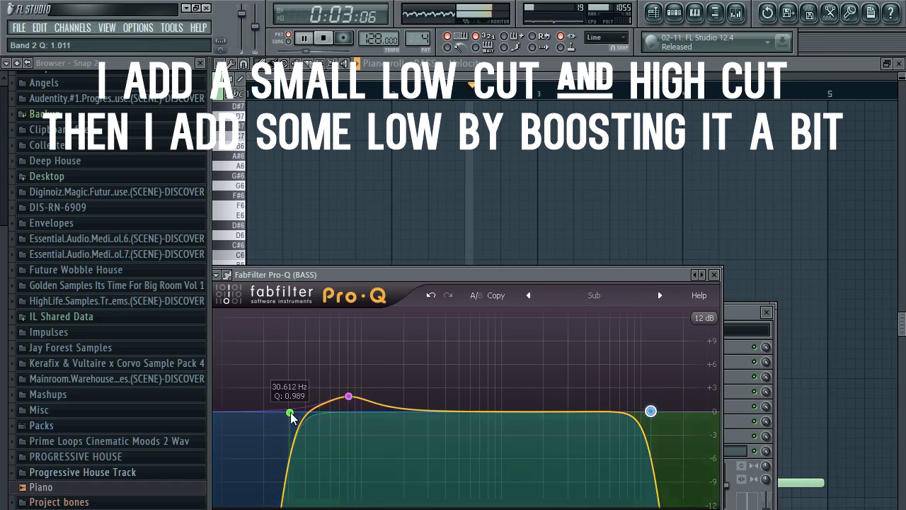
{"action": "left_click_drag", "start_coordinate": [342, 401], "coordinate": [334, 395]}
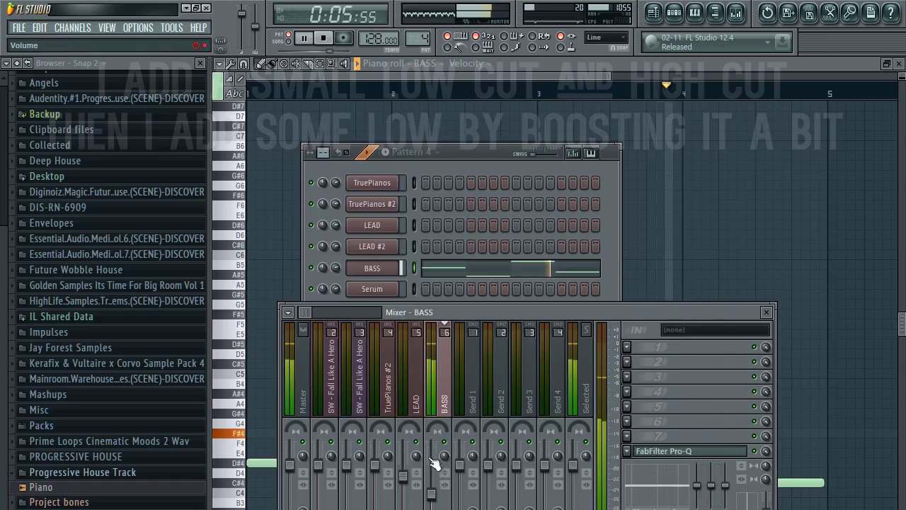
Step: Lengthen the four bass notes in the BASS piano roll so that each one fills its whole bar
{"action": "left_click_drag", "start_coordinate": [507, 160], "coordinate": [493, 149]}
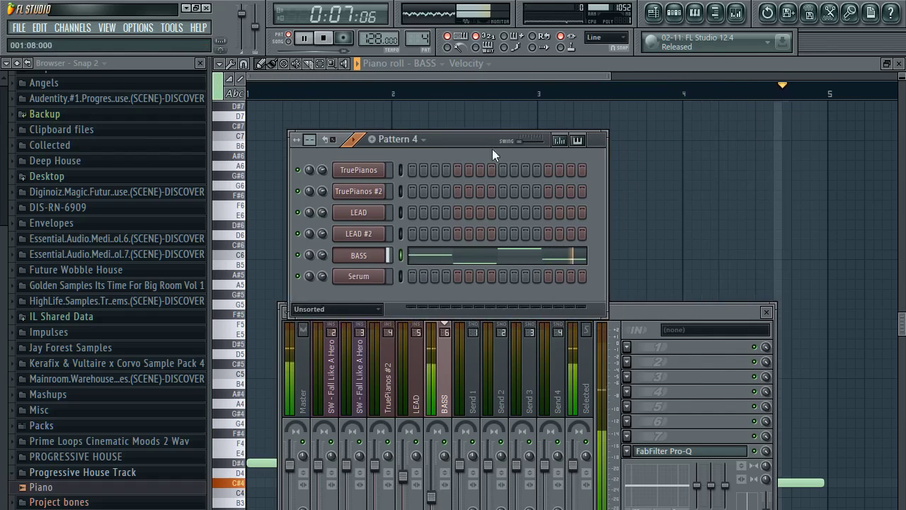
{"action": "right_click", "coordinate": [660, 276]}
{"action": "key", "text": "ctrl+a"}
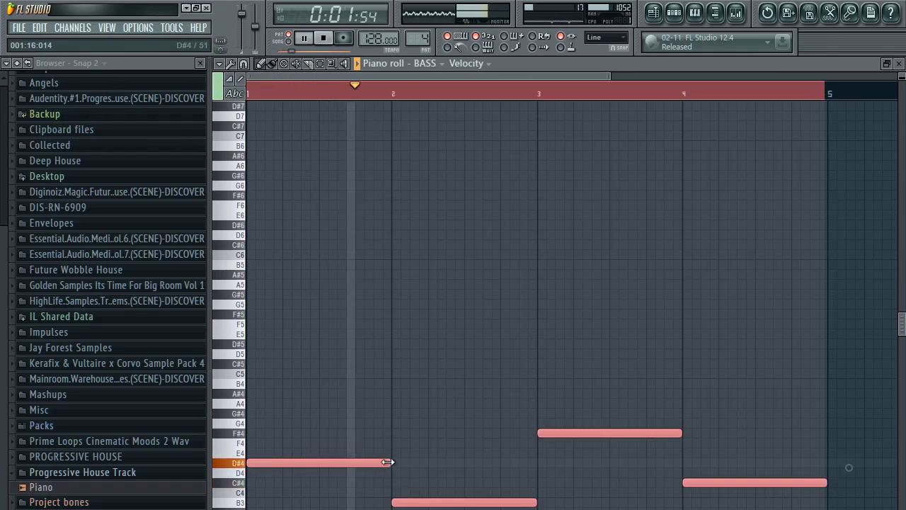
{"action": "left_click", "coordinate": [641, 333]}
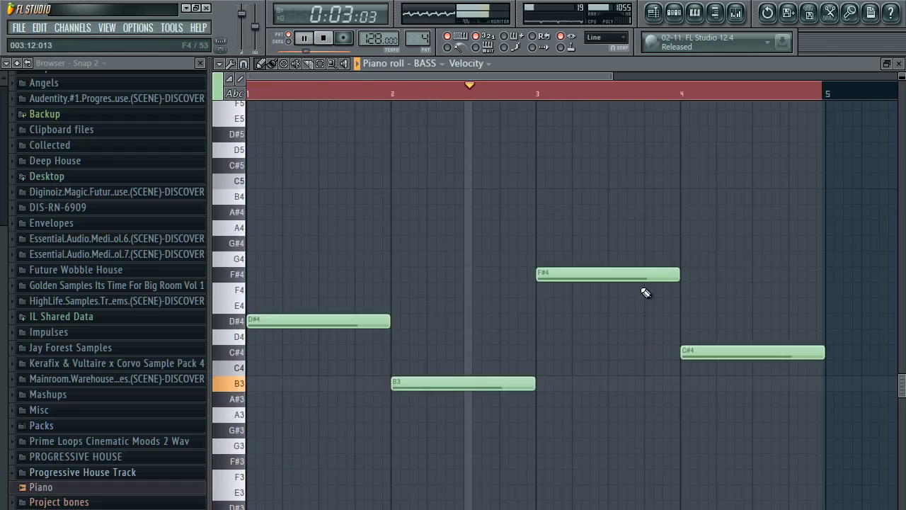
{"action": "left_click", "coordinate": [850, 93], "text": "ctrl"}
{"action": "scroll", "coordinate": [850, 92], "scroll_direction": "up", "scroll_amount": 8}
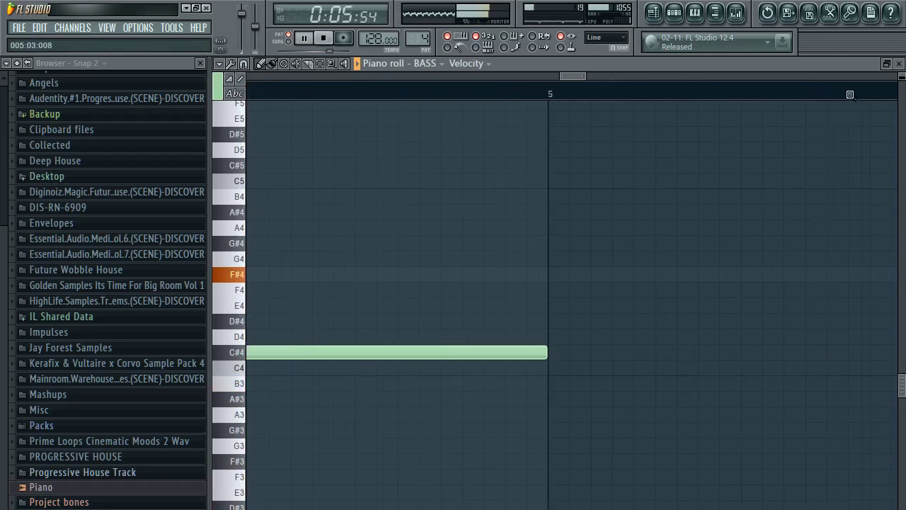
{"action": "scroll", "coordinate": [850, 92], "scroll_direction": "down", "scroll_amount": 8}
Step: Chop the four bass notes into eight equal notes per bar and play back the pattern
{"action": "left_click", "coordinate": [322, 39]}
{"action": "key", "text": "ctrl+a"}
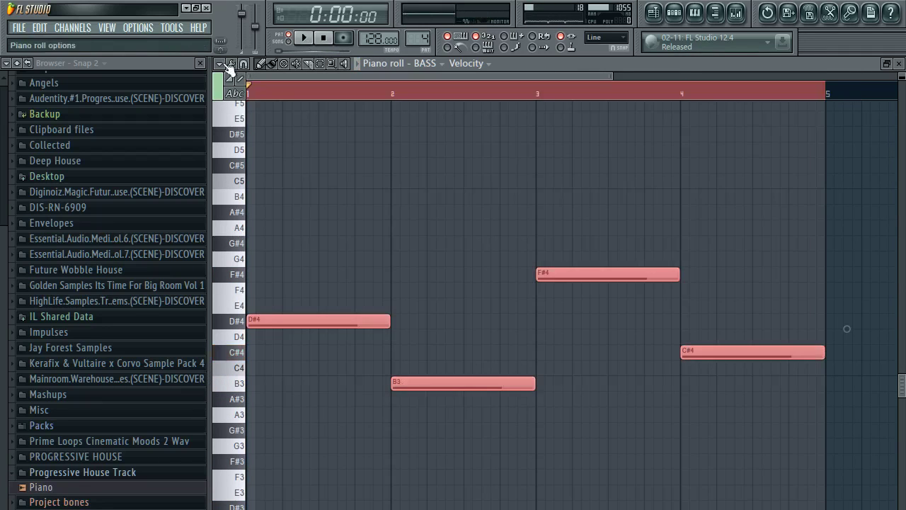
{"action": "key", "text": "ctrl+u"}
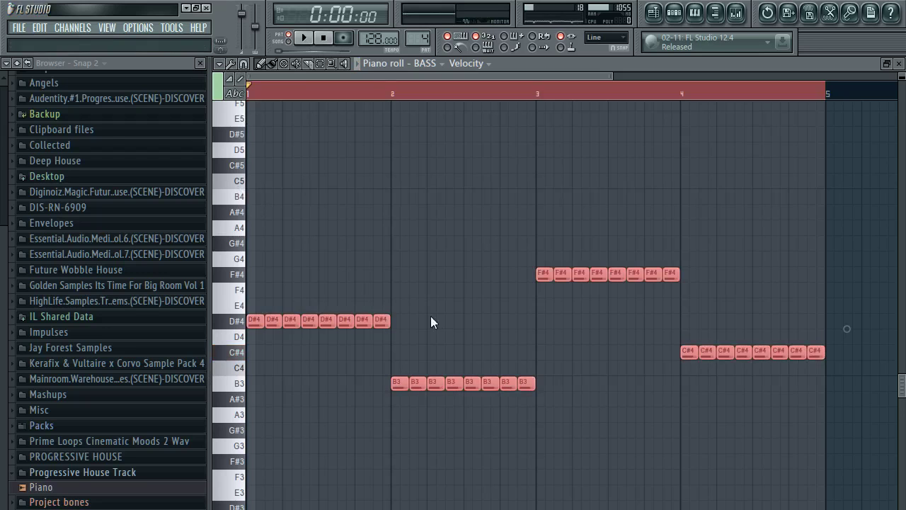
{"action": "key", "text": "space"}
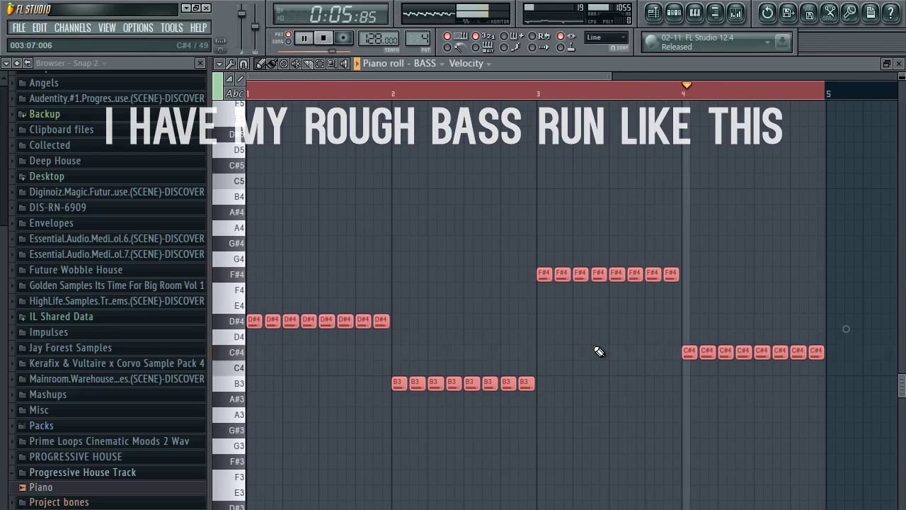
{"action": "left_click", "coordinate": [603, 209], "text": "ctrl"}
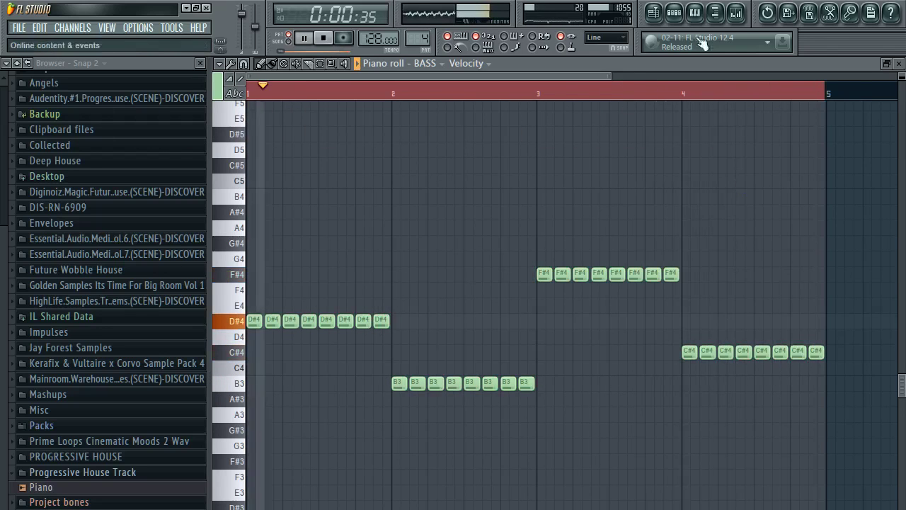
Step: Add the Nicky Romero Kickstart sidechain effect to the BASS mixer track and lower its mix to about 0.91
{"action": "left_click", "coordinate": [736, 13]}
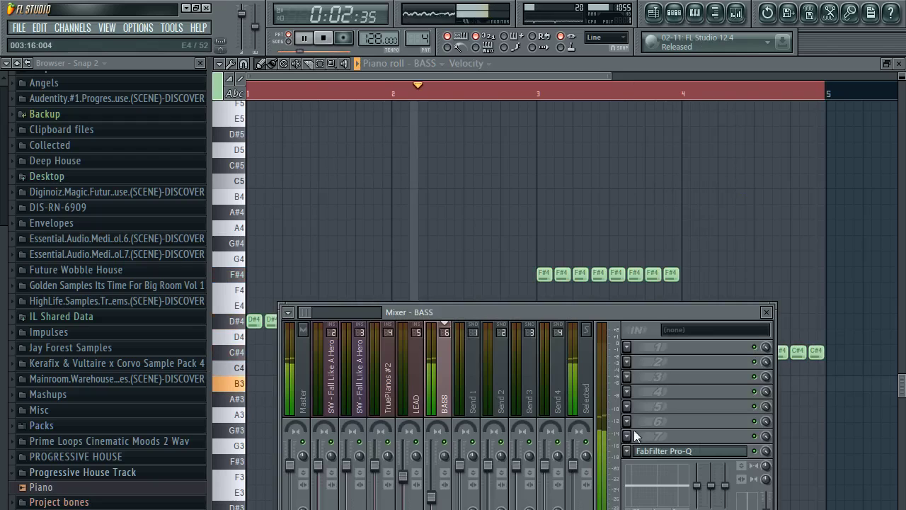
{"action": "left_click", "coordinate": [805, 389]}
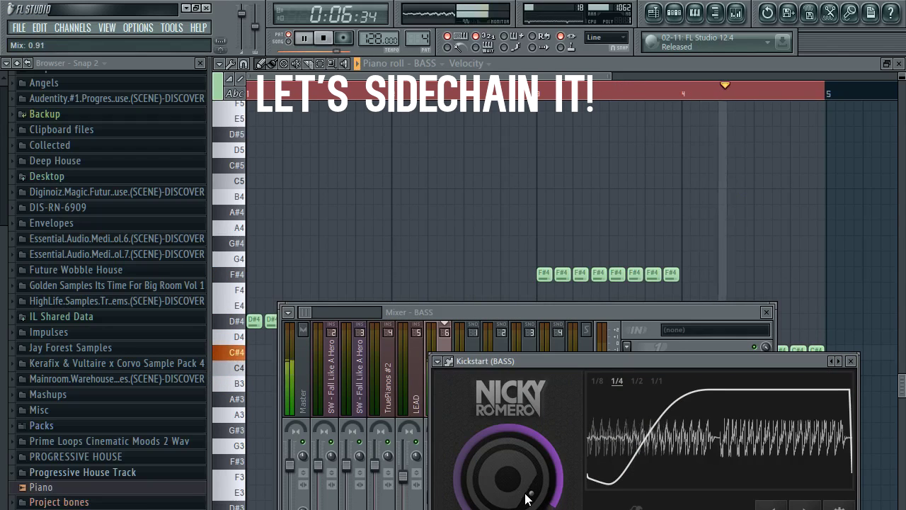
Step: Place eight Pattern 4 clips on Track 8 from about bar 33 to bar 65 and play from bar 48
{"action": "left_click", "coordinate": [656, 13]}
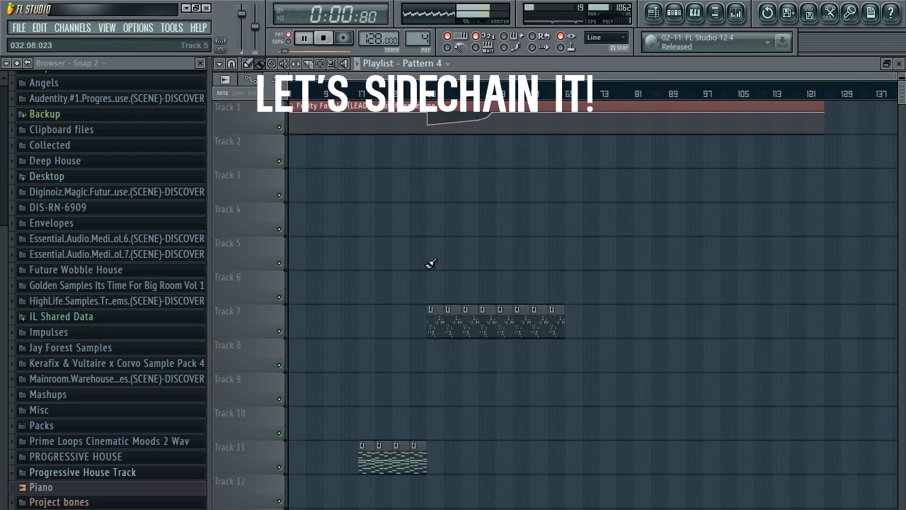
{"action": "left_click_drag", "start_coordinate": [433, 352], "coordinate": [567, 355]}
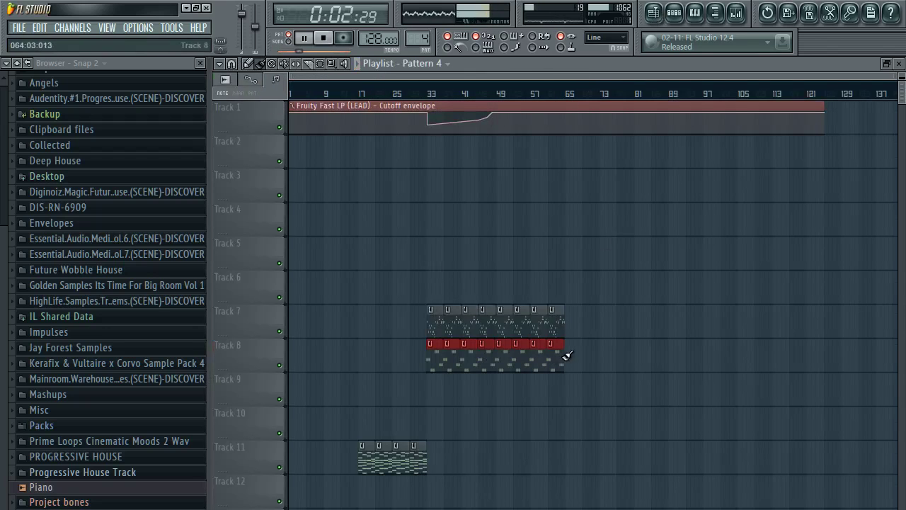
{"action": "scroll", "coordinate": [424, 95], "scroll_direction": "up", "scroll_amount": 3}
{"action": "left_click", "coordinate": [429, 94]}
{"action": "left_click", "coordinate": [581, 92]}
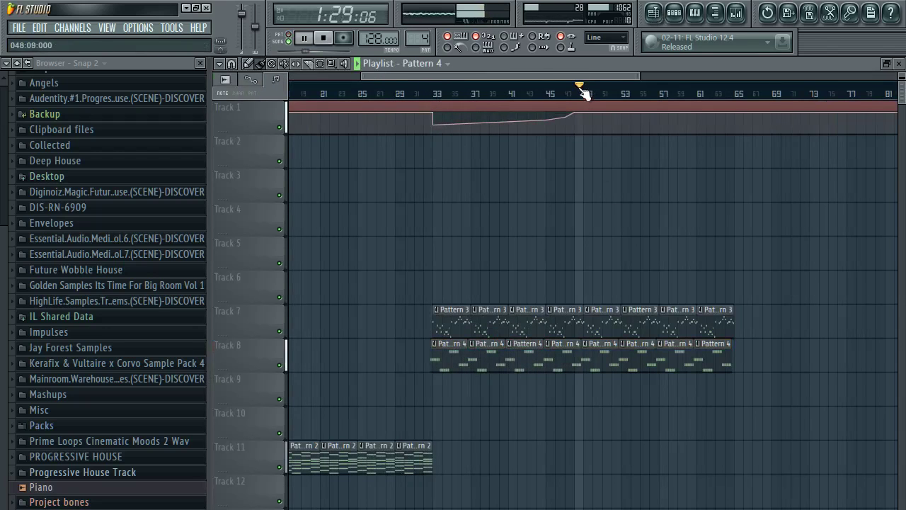
Step: Delete the two Pattern 4 clips on Track 8 between bars 41 and 49
{"action": "scroll", "coordinate": [626, 94], "scroll_direction": "up", "scroll_amount": 3}
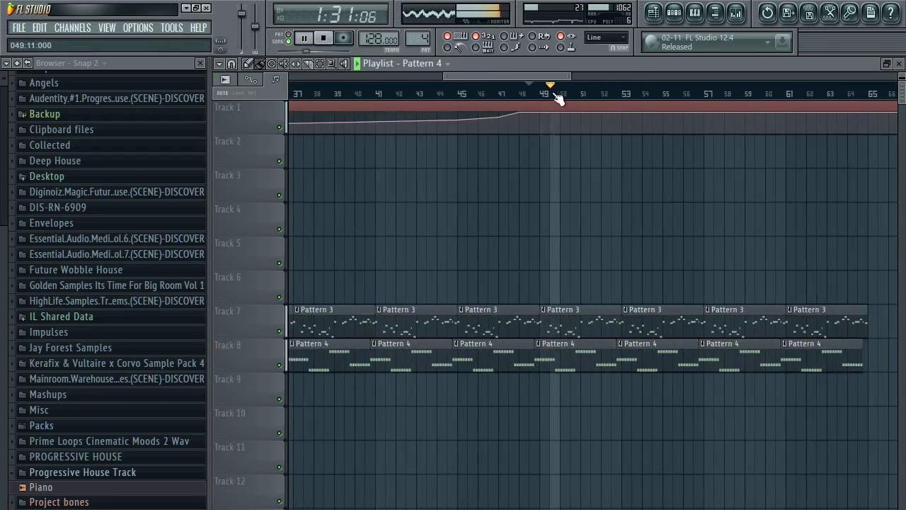
{"action": "right_click", "coordinate": [504, 363]}
{"action": "right_click", "coordinate": [428, 358]}
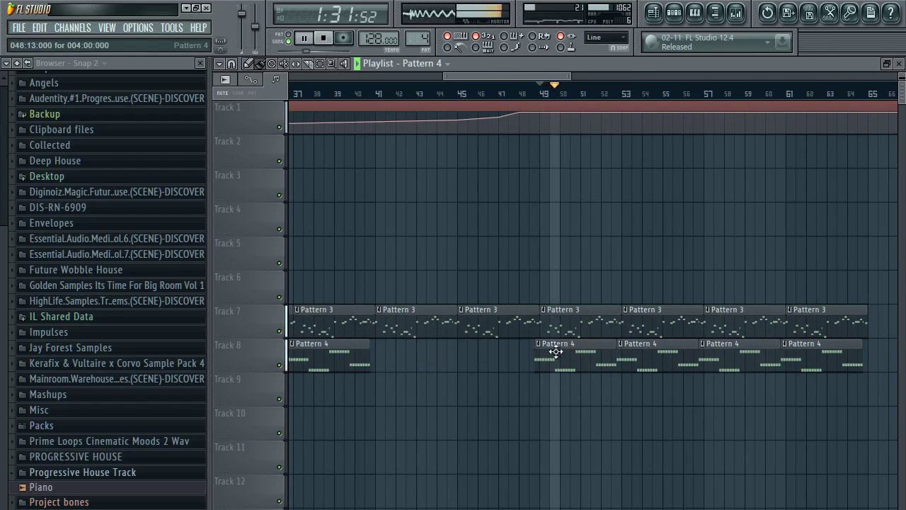
Step: Align the remaining Pattern 4 clip groups on Track 8 so they start exactly at bars 33 and 49
{"action": "left_click_drag", "start_coordinate": [554, 351], "coordinate": [836, 352]}
{"action": "key", "text": "space"}
{"action": "key", "text": "space"}
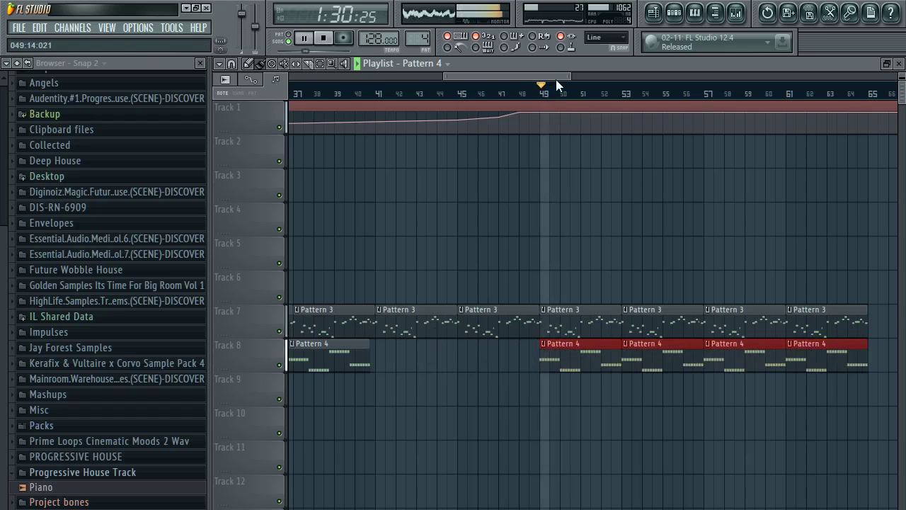
{"action": "left_click_drag", "start_coordinate": [556, 78], "coordinate": [506, 76]}
{"action": "left_click_drag", "start_coordinate": [545, 360], "coordinate": [439, 352]}
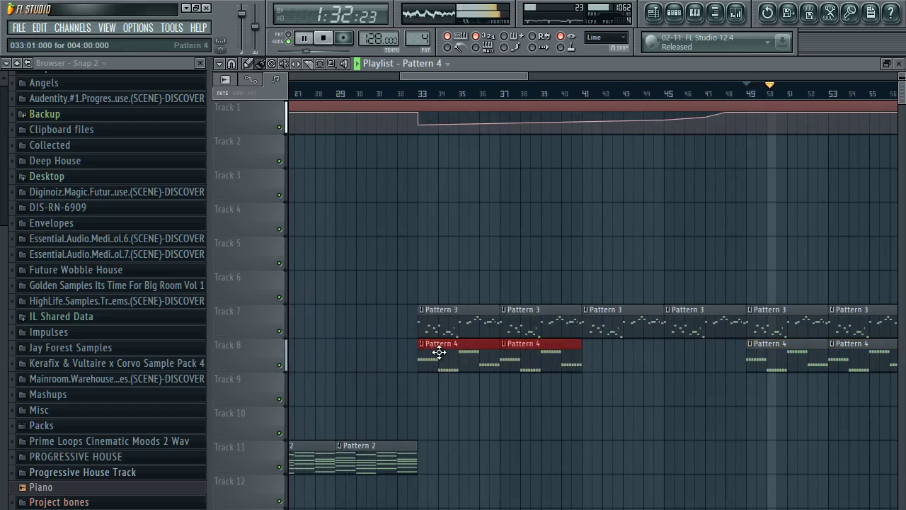
{"action": "key", "text": "ctrl+d"}
{"action": "left_click_drag", "start_coordinate": [480, 76], "coordinate": [528, 77]}
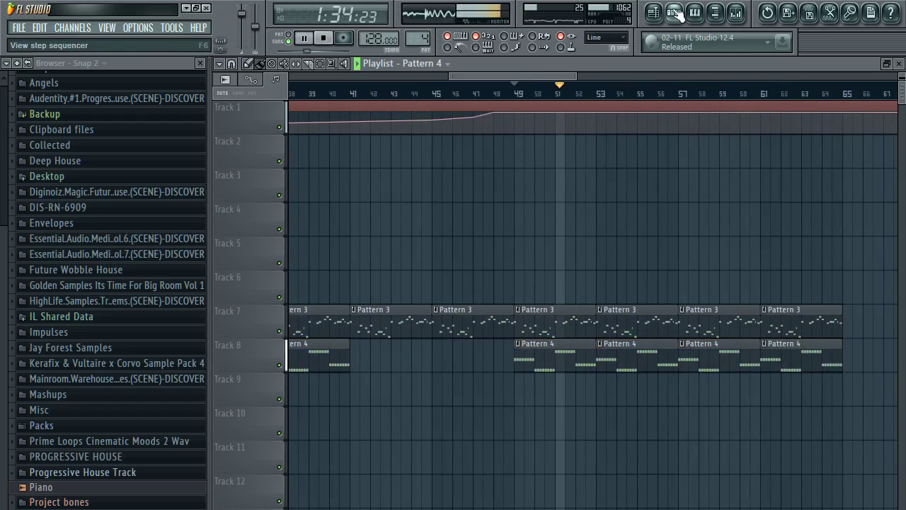
Step: Stop playback and clone the BASS channel as a new channel named SUB ROLLING
{"action": "left_click", "coordinate": [674, 12]}
{"action": "key", "text": "space"}
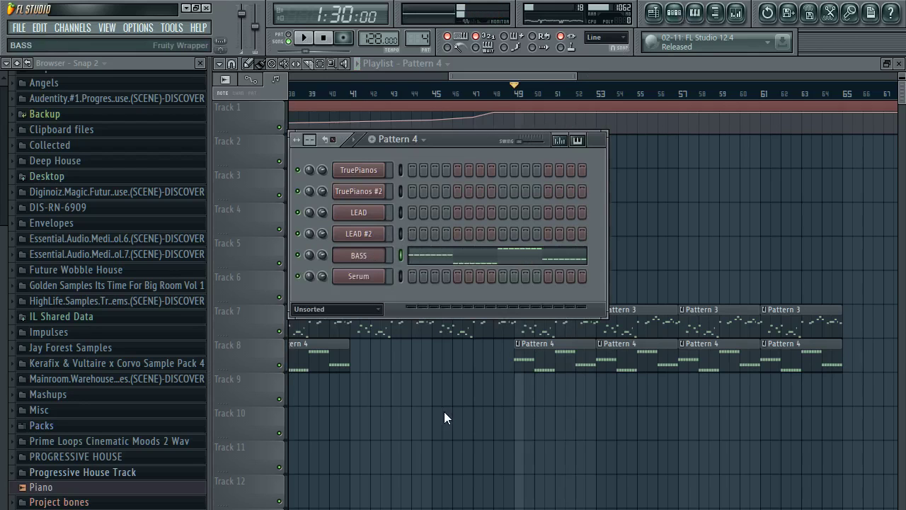
{"action": "key", "text": "alt+shift+c"}
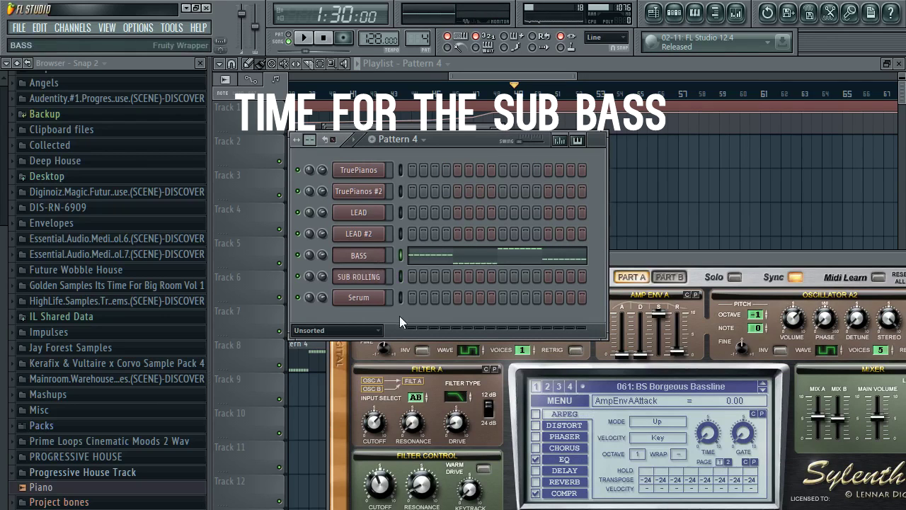
Step: Create Pattern 5 and open the Sylenth1 synth of the SUB ROLLING channel
{"action": "key", "text": "F4"}
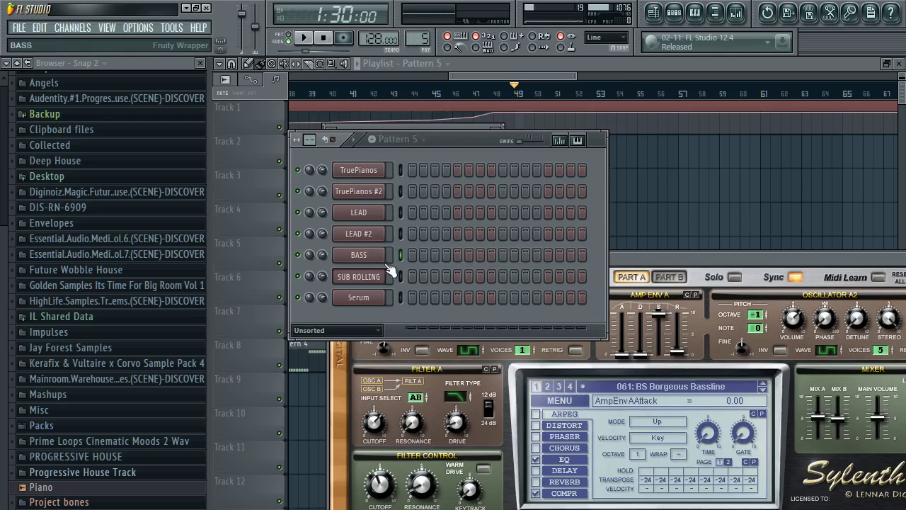
{"action": "left_click", "coordinate": [371, 276]}
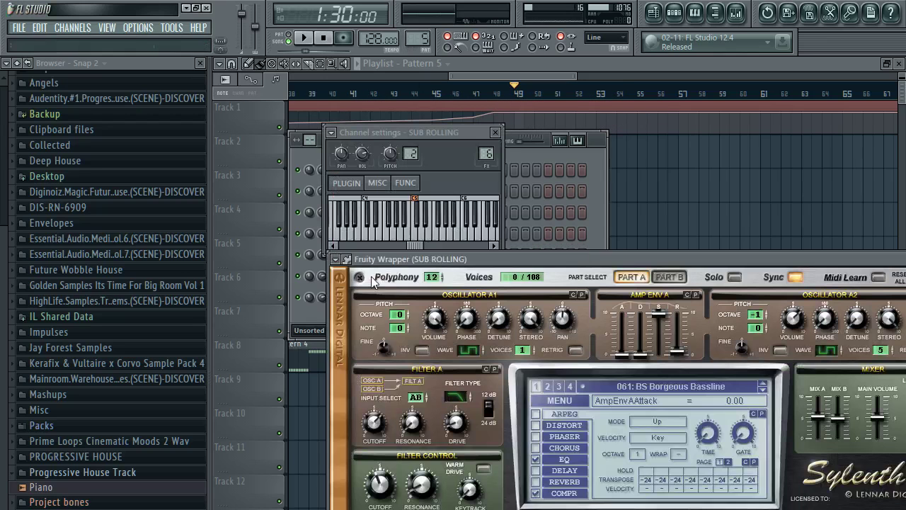
{"action": "left_click_drag", "start_coordinate": [575, 258], "coordinate": [535, 223]}
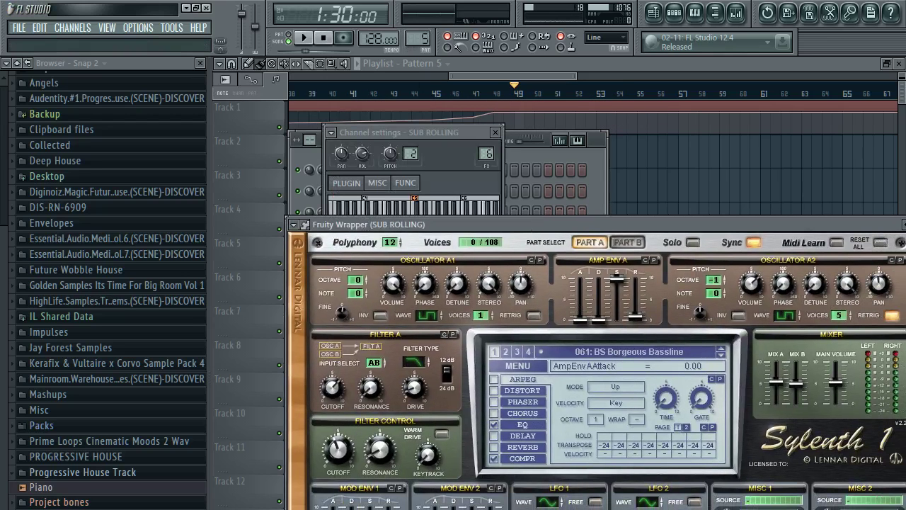
{"action": "left_click", "coordinate": [621, 442]}
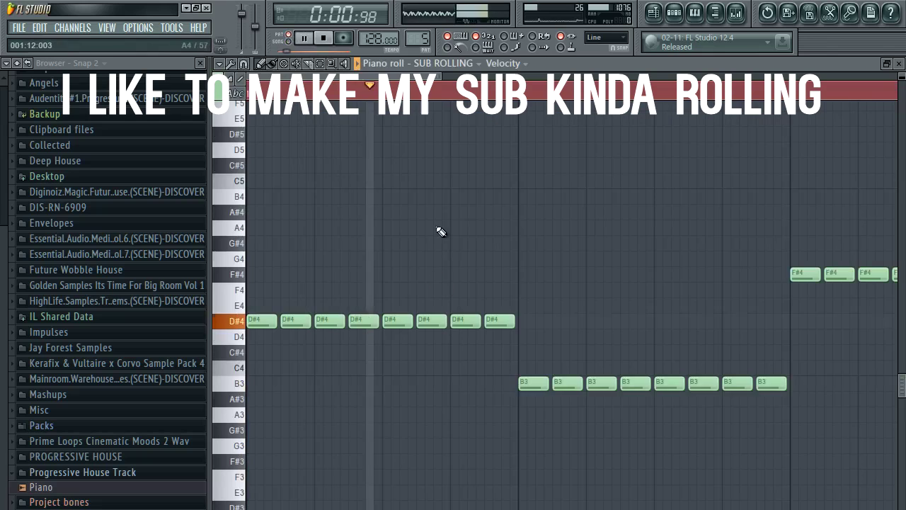
Step: Halve the length of all SUB ROLLING notes and fill the gaps to get sixteen equal notes per bar
{"action": "key", "text": "ctrl+a"}
{"action": "mouse_move", "coordinate": [514, 321]}
{"action": "left_mouse_down"}
{"action": "mouse_move", "coordinate": [491, 320]}
{"action": "mouse_move", "coordinate": [509, 320]}
{"action": "left_mouse_up"}
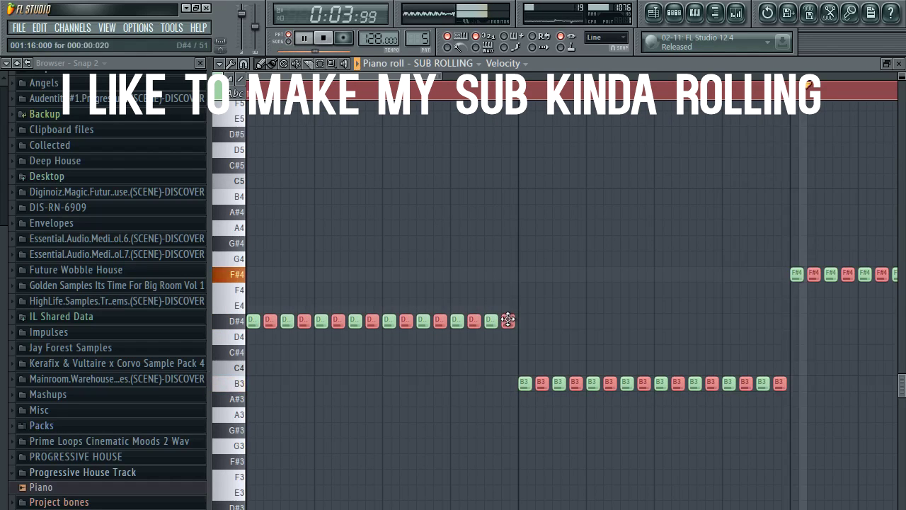
{"action": "scroll", "coordinate": [514, 274], "scroll_direction": "down", "scroll_amount": 2}
{"action": "left_click", "coordinate": [411, 204], "text": "ctrl"}
{"action": "scroll", "coordinate": [266, 92], "scroll_direction": "up", "scroll_amount": 3}
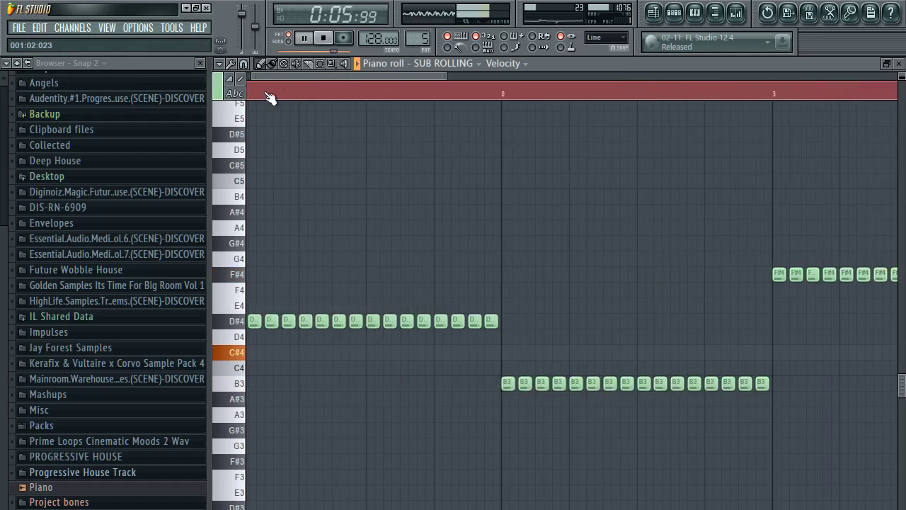
Step: Delete the fourth, eighth and sixteenth D#4 notes in bar 1 of SUB ROLLING and listen to the rhythm
{"action": "scroll", "coordinate": [248, 93], "scroll_direction": "up", "scroll_amount": 2}
{"action": "key", "text": "space"}
{"action": "right_click", "coordinate": [335, 320]}
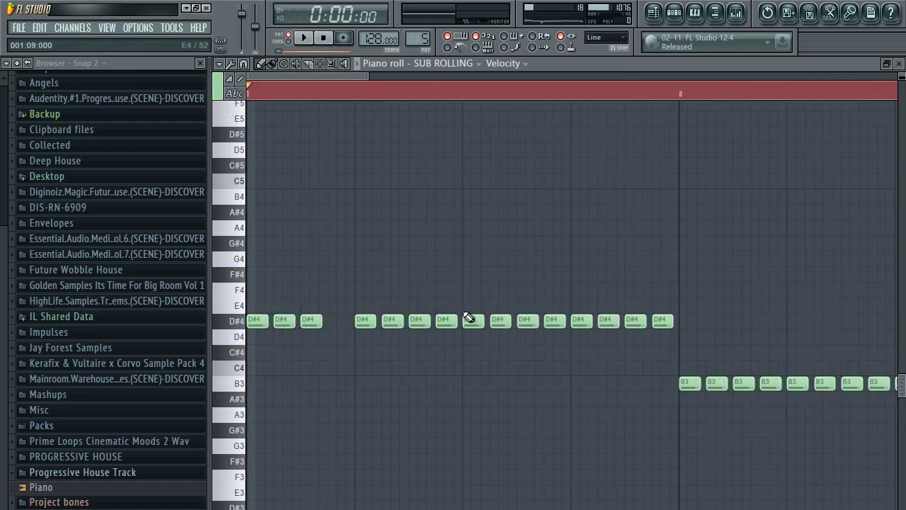
{"action": "key", "text": "space"}
{"action": "scroll", "coordinate": [482, 98], "scroll_direction": "down", "scroll_amount": 2}
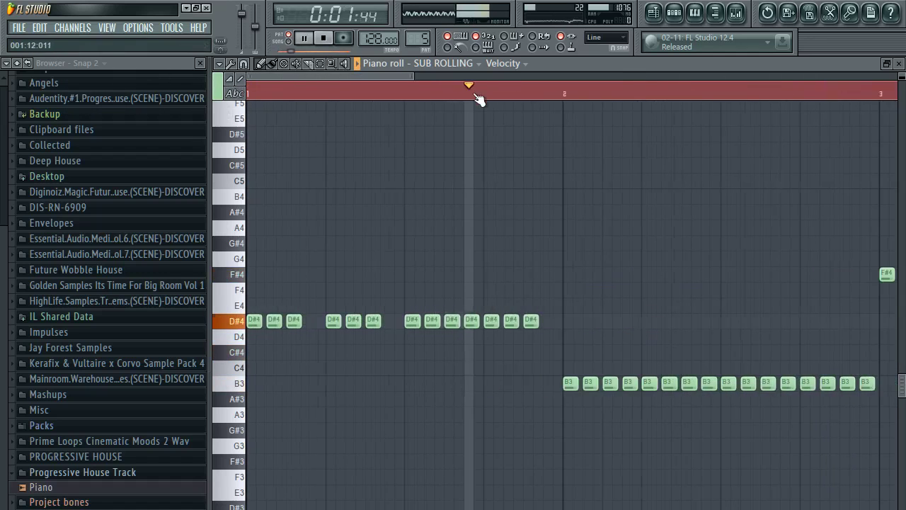
{"action": "key", "text": "space"}
Step: Delete the fourth, eighth and sixteenth notes in the B3, F#4 and C#4 bars to repeat the rolling rhythm
{"action": "right_click", "coordinate": [500, 383]}
{"action": "right_click", "coordinate": [550, 377]}
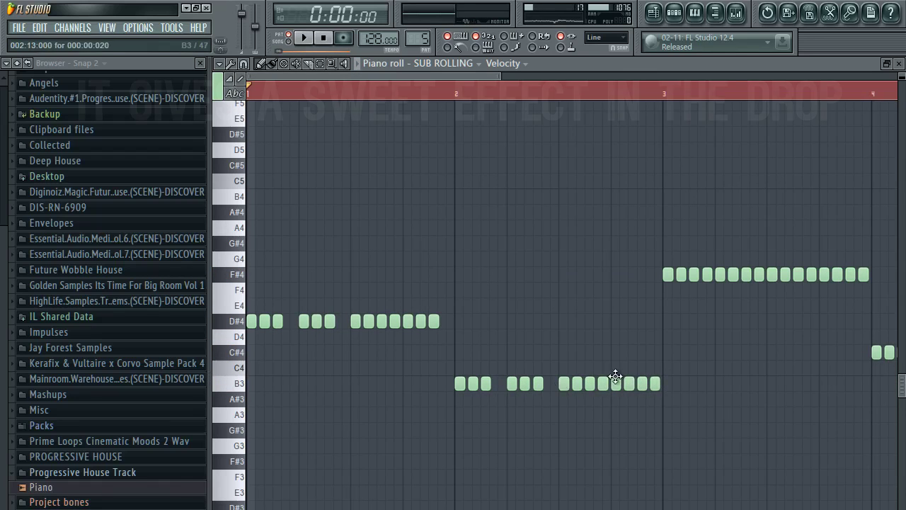
{"action": "right_click", "coordinate": [659, 380]}
{"action": "left_click_drag", "start_coordinate": [439, 75], "coordinate": [512, 146]}
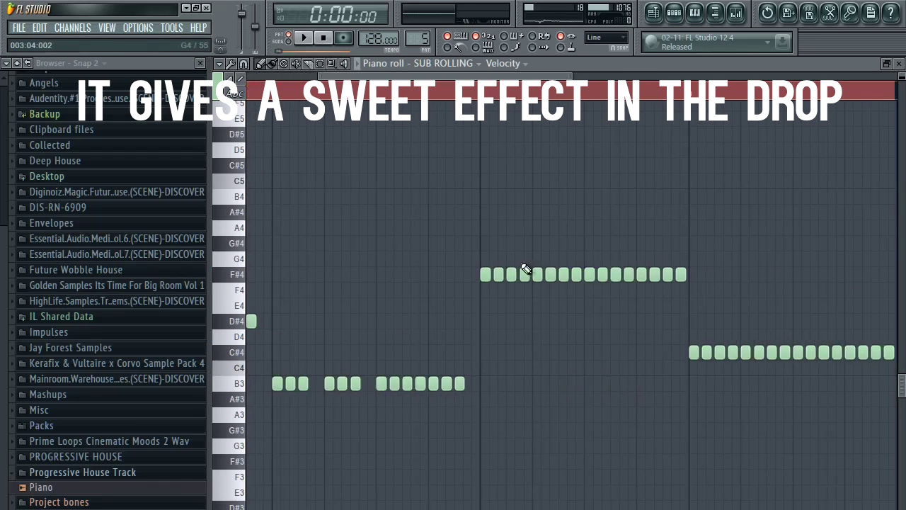
{"action": "key", "text": "space"}
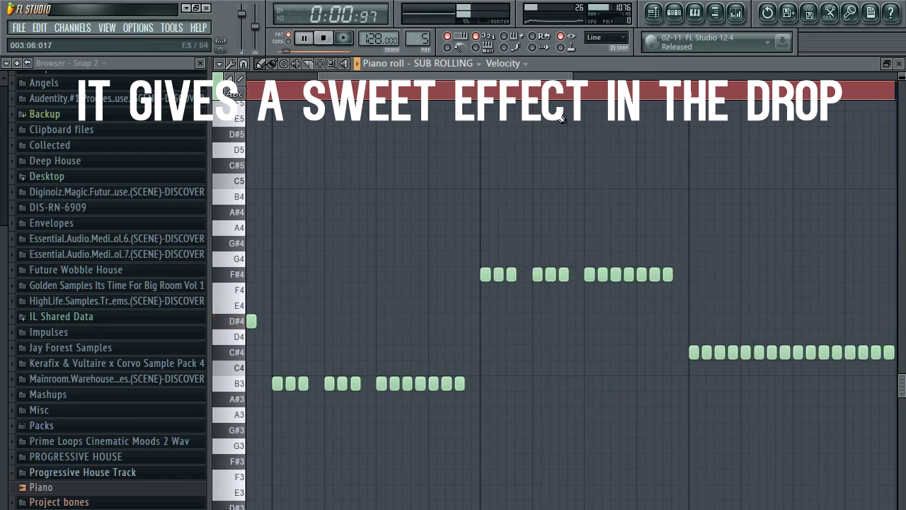
{"action": "right_click", "coordinate": [557, 351]}
{"action": "right_click", "coordinate": [608, 352]}
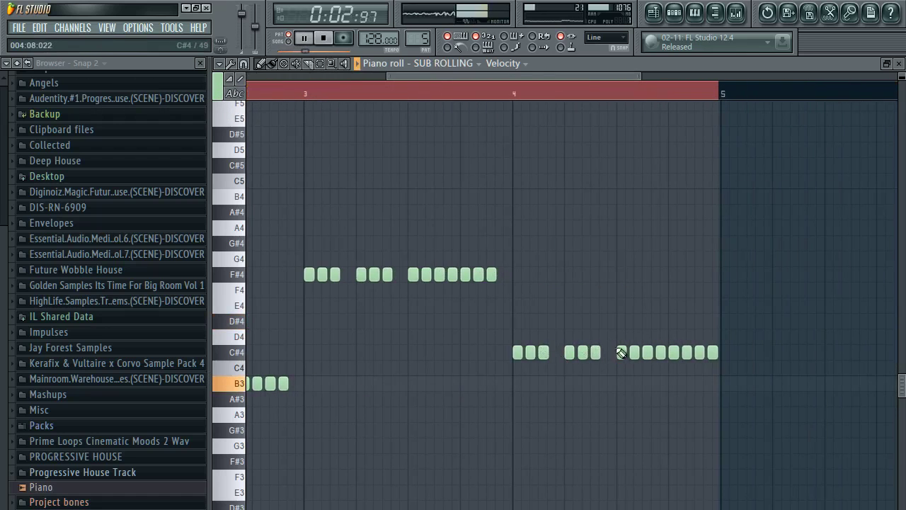
{"action": "right_click", "coordinate": [712, 352]}
Step: Place four Pattern 5 clips on Track 9 from bar 49 to bar 65 and clear the Pattern 4 clips before bar 49
{"action": "left_click", "coordinate": [653, 13]}
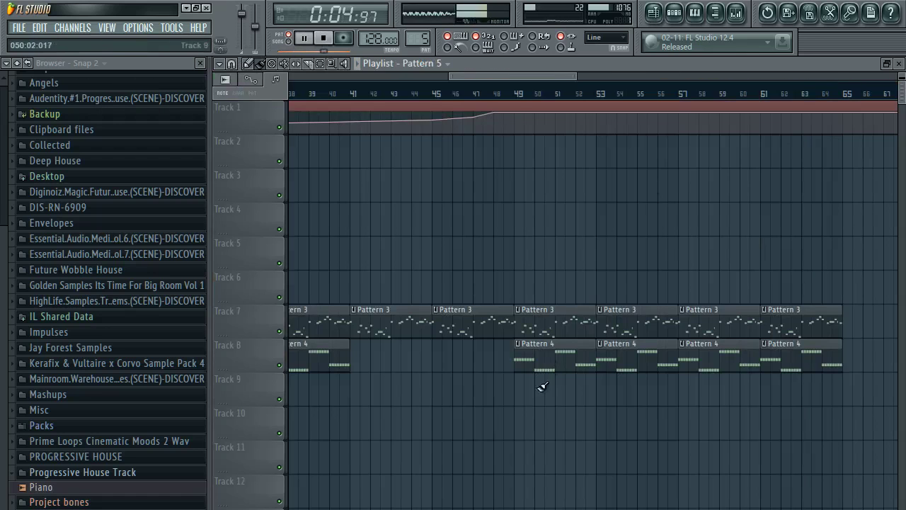
{"action": "left_click_drag", "start_coordinate": [520, 396], "coordinate": [794, 391]}
{"action": "scroll", "coordinate": [519, 97], "scroll_direction": "down", "scroll_amount": 3}
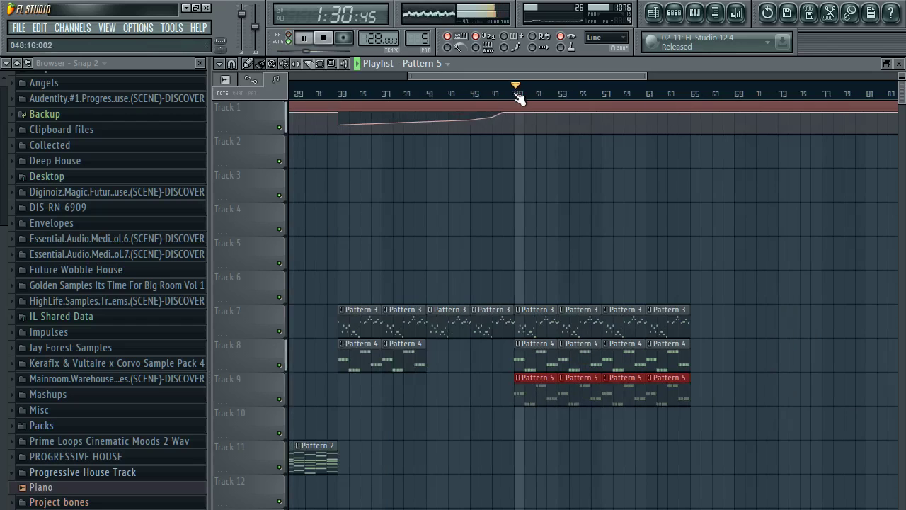
{"action": "scroll", "coordinate": [547, 97], "scroll_direction": "up", "scroll_amount": 3}
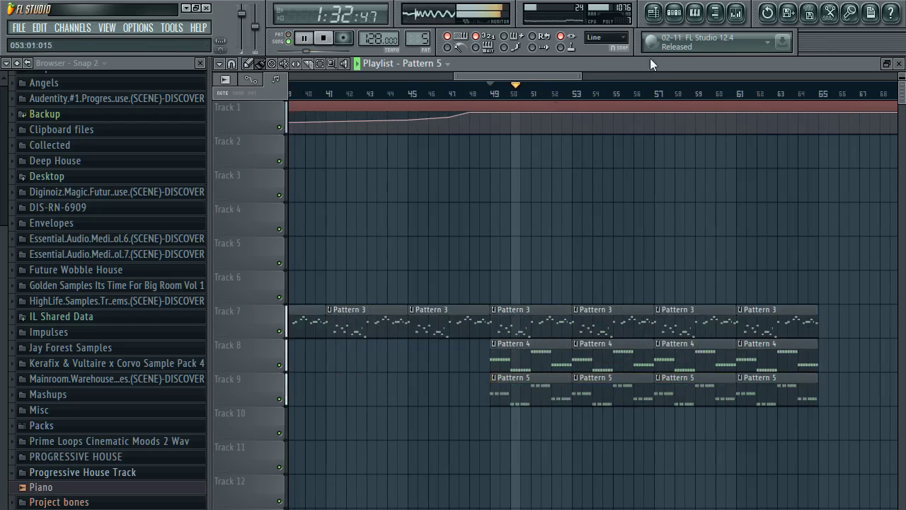
{"action": "scroll", "coordinate": [550, 95], "scroll_direction": "up", "scroll_amount": 3}
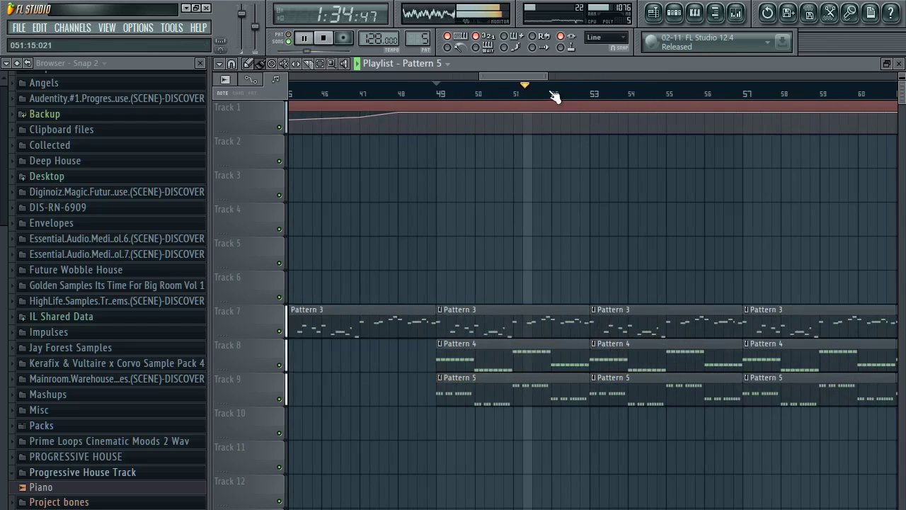
{"action": "scroll", "coordinate": [555, 96], "scroll_direction": "up", "scroll_amount": 2}
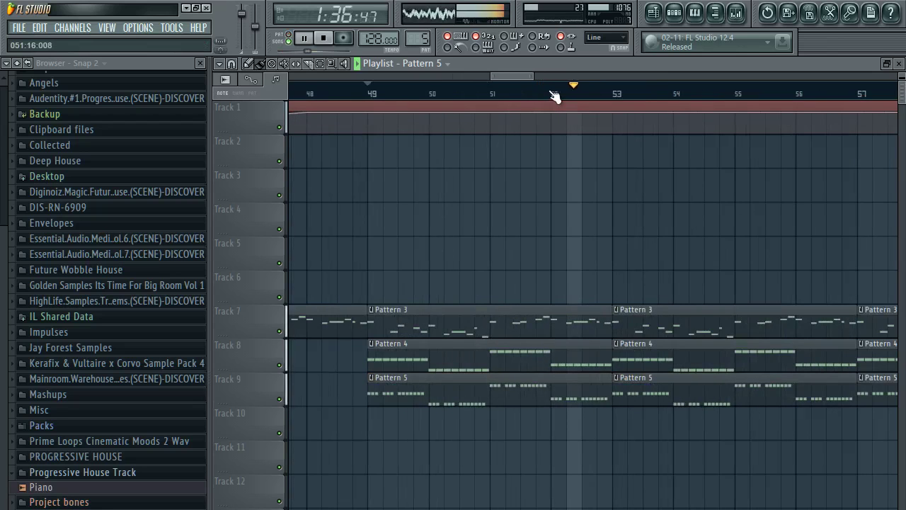
{"action": "scroll", "coordinate": [555, 97], "scroll_direction": "down", "scroll_amount": 2}
{"action": "scroll", "coordinate": [555, 97], "scroll_direction": "down", "scroll_amount": 2}
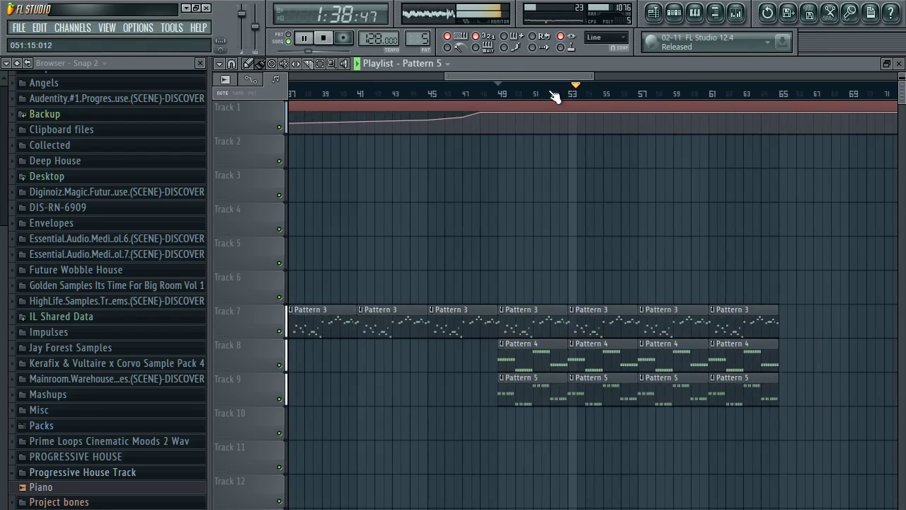
{"action": "scroll", "coordinate": [555, 97], "scroll_direction": "down", "scroll_amount": 2}
{"action": "scroll", "coordinate": [554, 97], "scroll_direction": "down", "scroll_amount": 2}
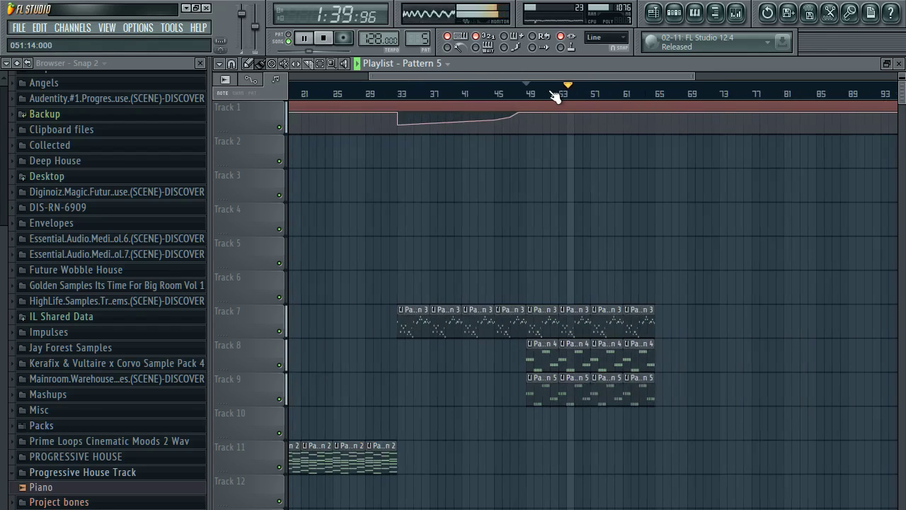
Step: Add Gross Beat and dblue Glitch to the BASS mixer track, with TapeStop on Glitch steps 5 and 16
{"action": "left_click", "coordinate": [736, 12]}
{"action": "key", "text": "space"}
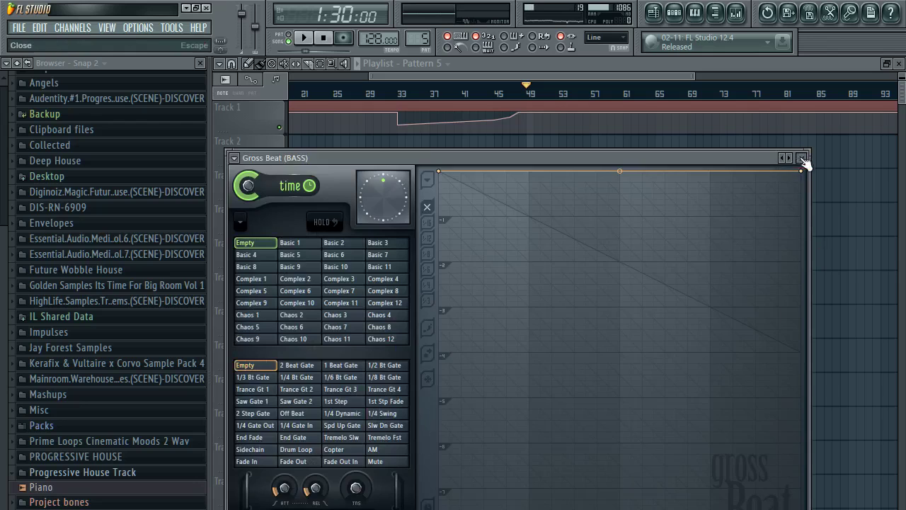
{"action": "left_click", "coordinate": [803, 160]}
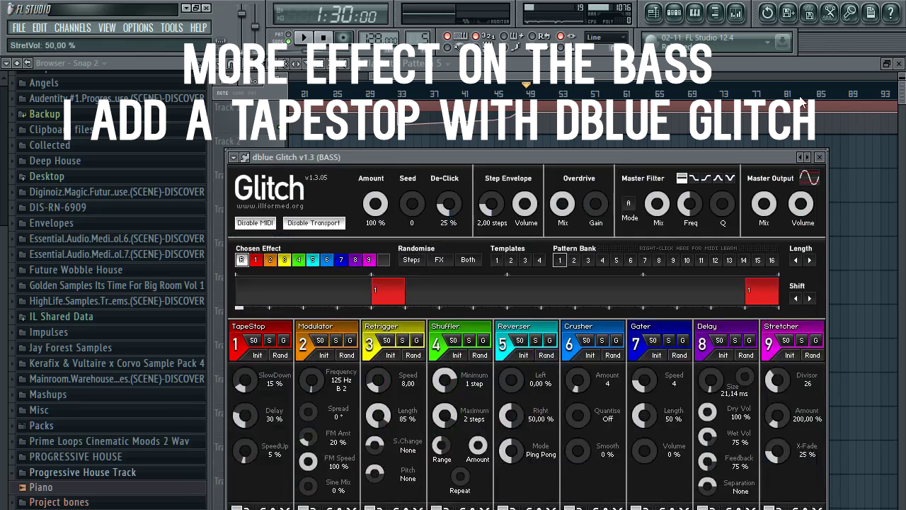
Step: Play the song in pattern mode to hear the Glitch effect, close the effect window and solo Track 8
{"action": "left_click", "coordinate": [287, 38]}
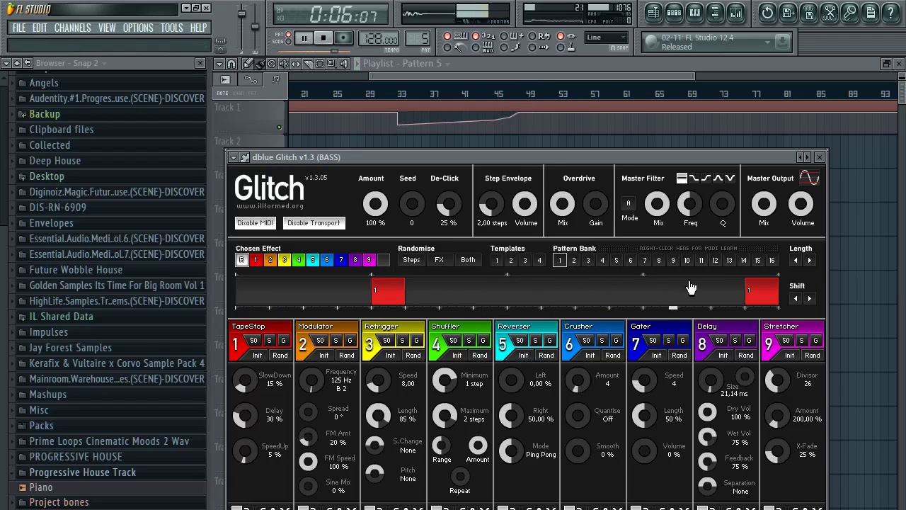
{"action": "left_click", "coordinate": [821, 157]}
{"action": "left_click", "coordinate": [631, 201]}
{"action": "left_click", "coordinate": [279, 365], "text": "ctrl"}
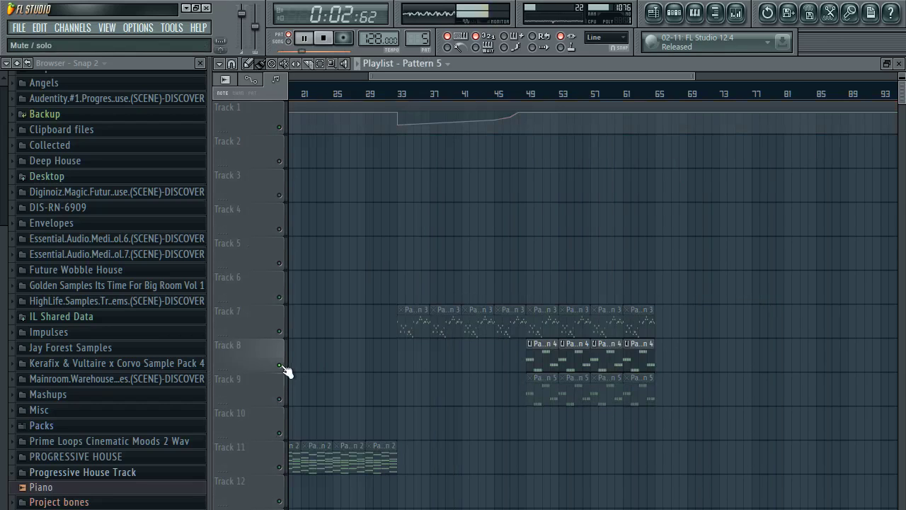
Step: Play Track 9 together with the soloed Track 8 from bar 49 and reactivate all the muted tracks
{"action": "left_click", "coordinate": [279, 399]}
{"action": "left_click", "coordinate": [531, 93]}
{"action": "scroll", "coordinate": [532, 92], "scroll_direction": "up", "scroll_amount": 3}
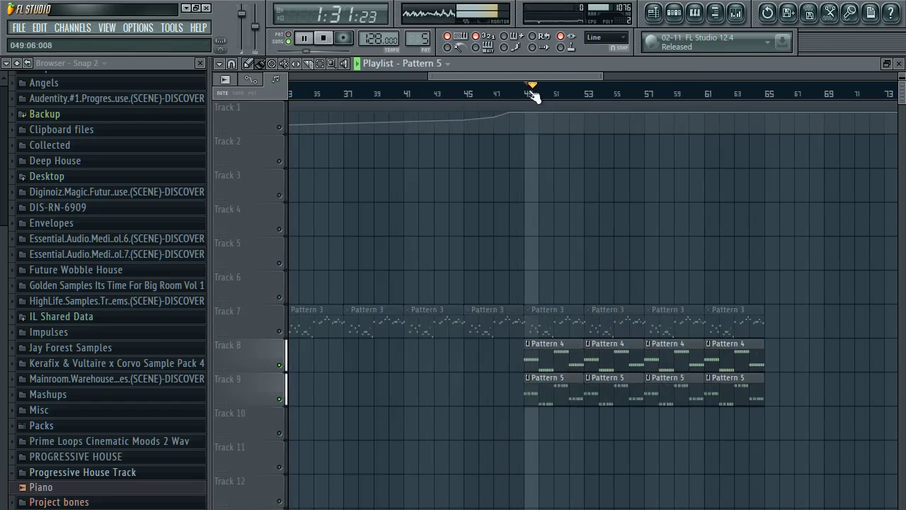
{"action": "left_click_drag", "start_coordinate": [548, 77], "coordinate": [567, 79]}
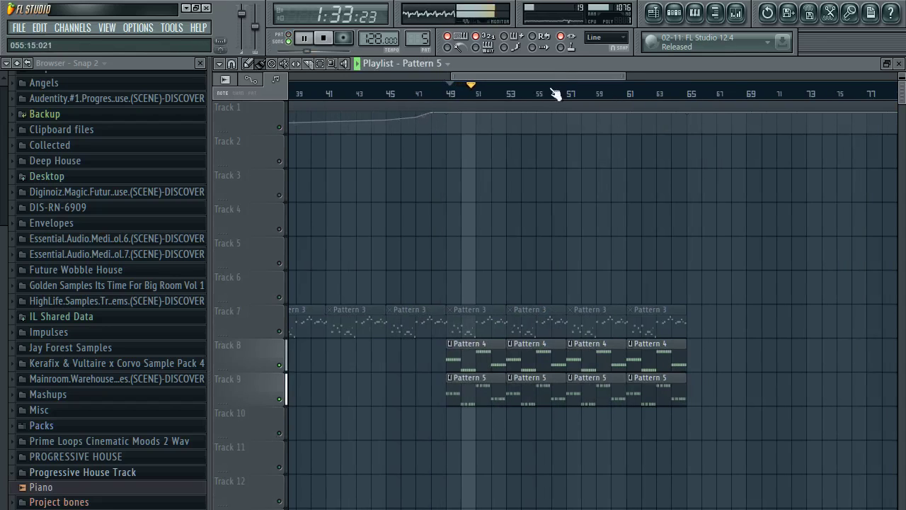
{"action": "left_click", "coordinate": [280, 333]}
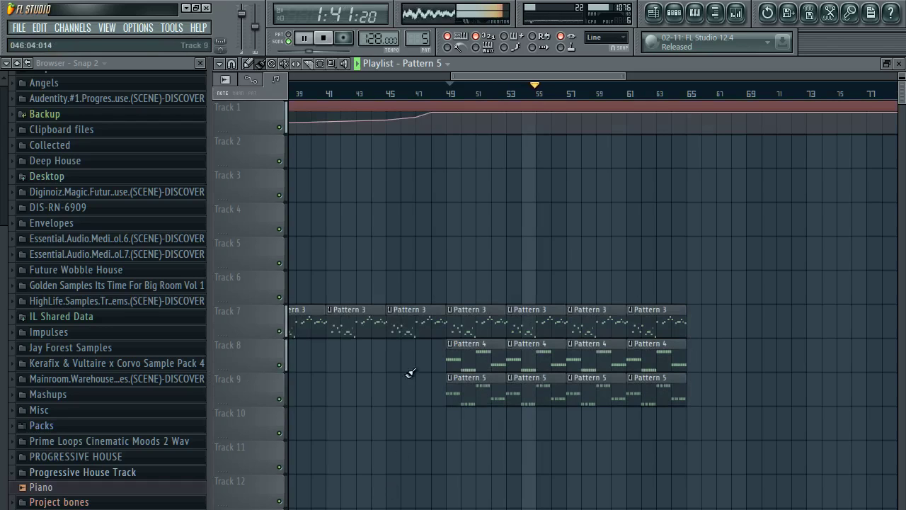
{"action": "scroll", "coordinate": [432, 148], "scroll_direction": "down", "scroll_amount": 5, "text": "ctrl"}
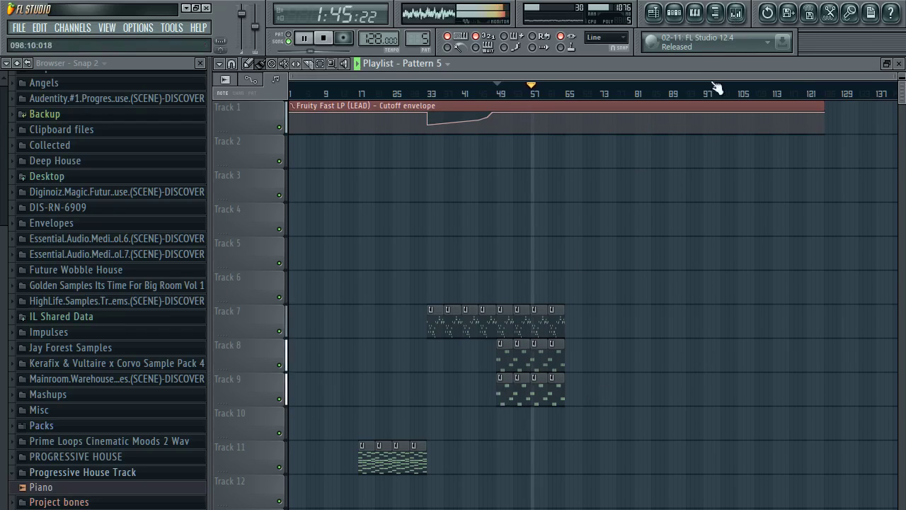
{"action": "scroll", "coordinate": [531, 95], "scroll_direction": "up", "scroll_amount": 8, "text": "ctrl"}
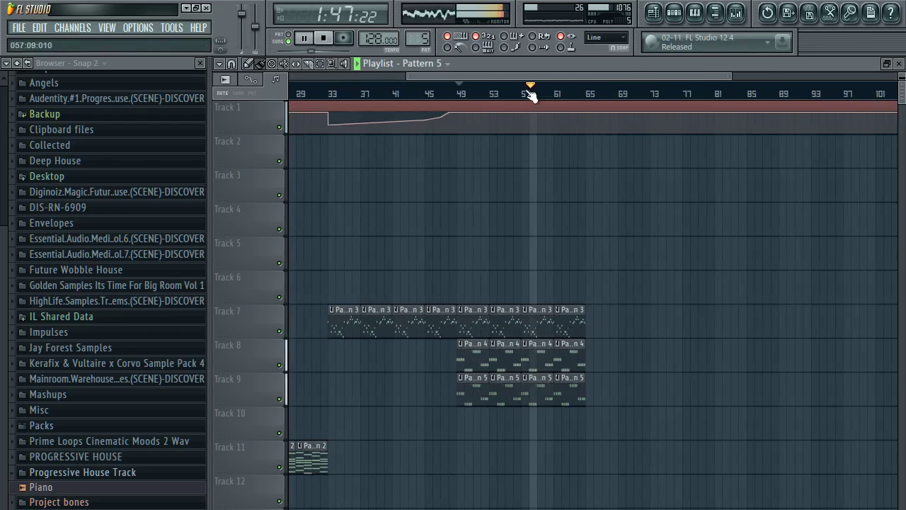
Step: Trim the Pattern 3, 4 and 5 clips by a quarter bar on both sides of bar 57, leaving a half-bar gap
{"action": "key", "text": "space"}
{"action": "left_click_drag", "start_coordinate": [517, 419], "coordinate": [512, 325], "text": "ctrl"}
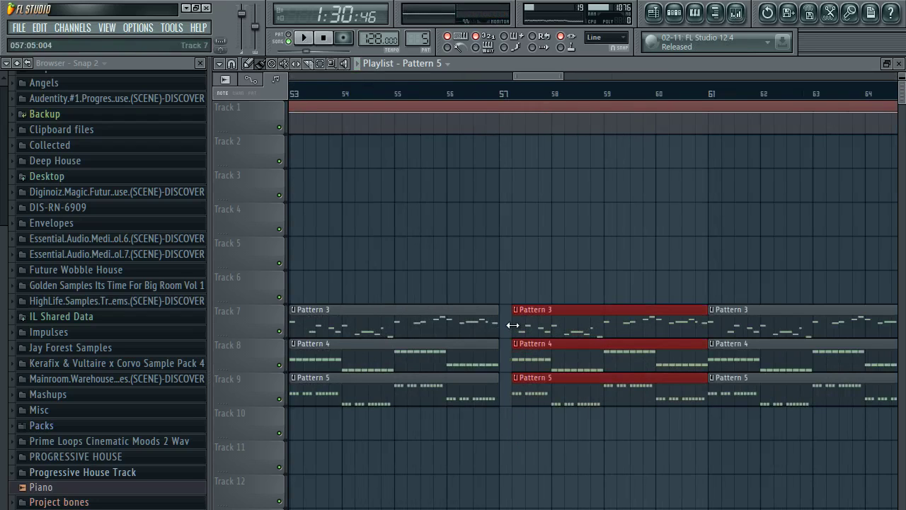
{"action": "left_click", "coordinate": [499, 92]}
{"action": "left_click_drag", "start_coordinate": [490, 282], "coordinate": [500, 390], "text": "ctrl"}
{"action": "left_click_drag", "start_coordinate": [497, 386], "coordinate": [490, 390]}
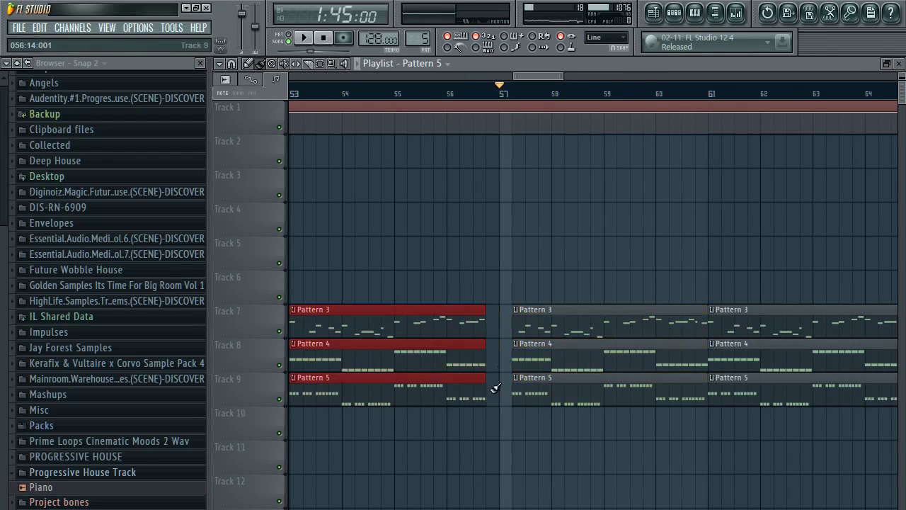
{"action": "left_click", "coordinate": [495, 388], "text": "ctrl"}
Step: Play the song from bar 57 and again from just before it to hear the gap between the clips
{"action": "key", "text": "space"}
{"action": "scroll", "coordinate": [517, 95], "scroll_direction": "up", "scroll_amount": 1}
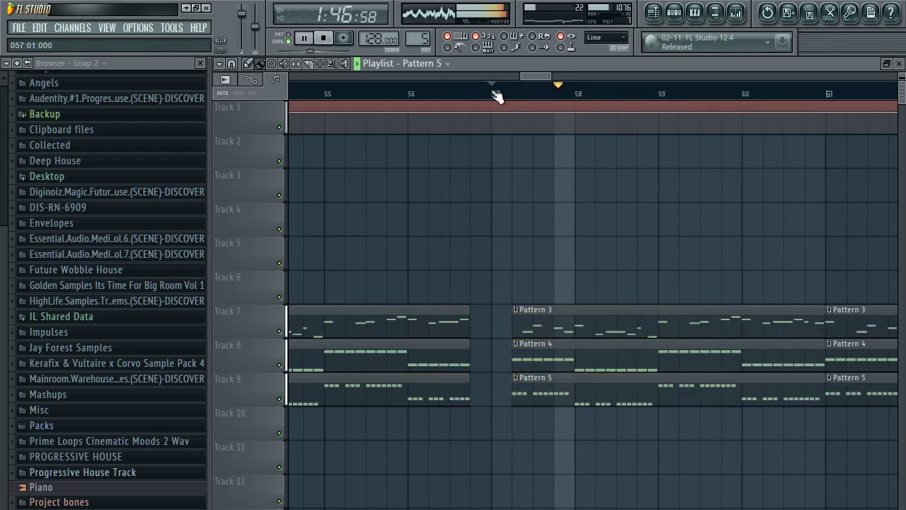
{"action": "left_click", "coordinate": [451, 93]}
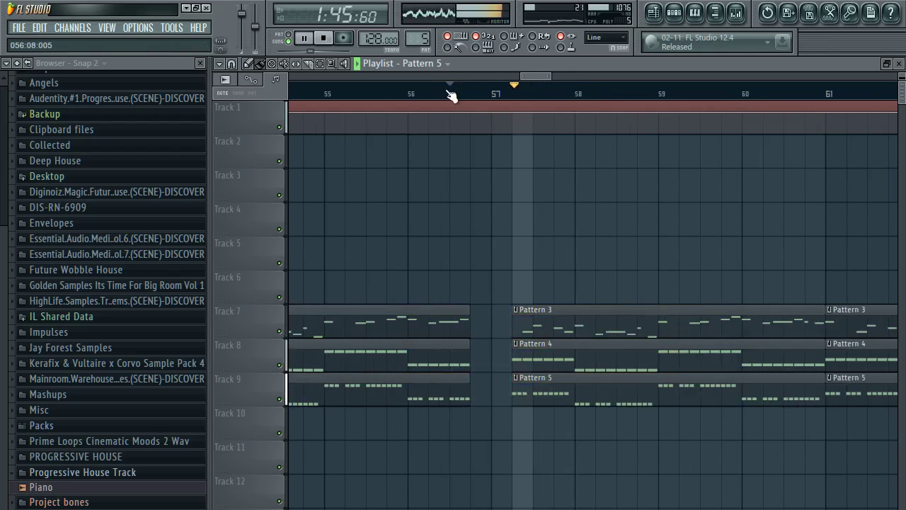
{"action": "scroll", "coordinate": [452, 94], "scroll_direction": "down", "scroll_amount": 3}
{"action": "scroll", "coordinate": [451, 94], "scroll_direction": "down", "scroll_amount": 3}
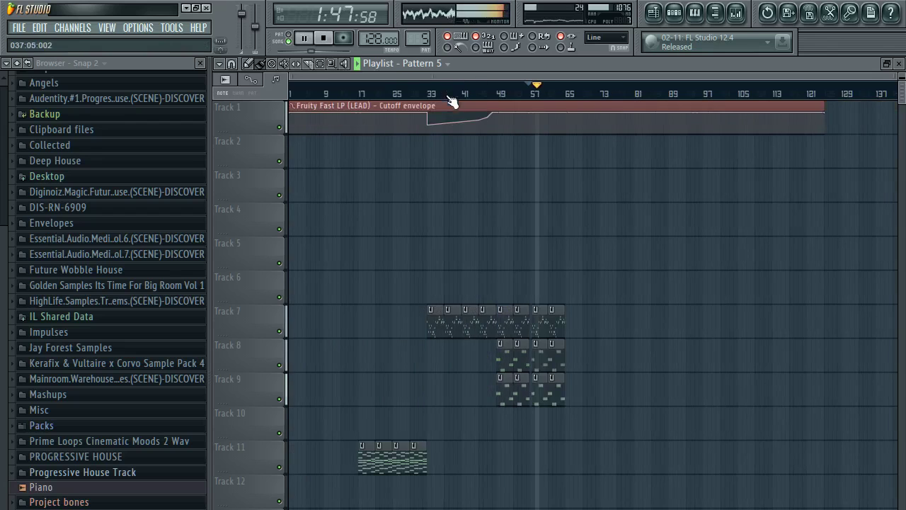
Step: Stop playback and show the empty Pattern 6 in the channel rack
{"action": "left_click", "coordinate": [740, 12]}
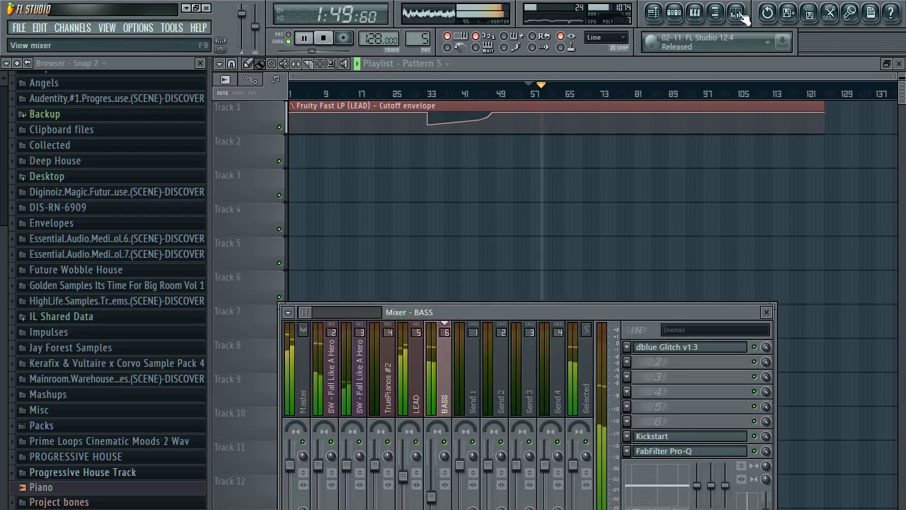
{"action": "left_click", "coordinate": [620, 225]}
{"action": "left_click", "coordinate": [675, 14]}
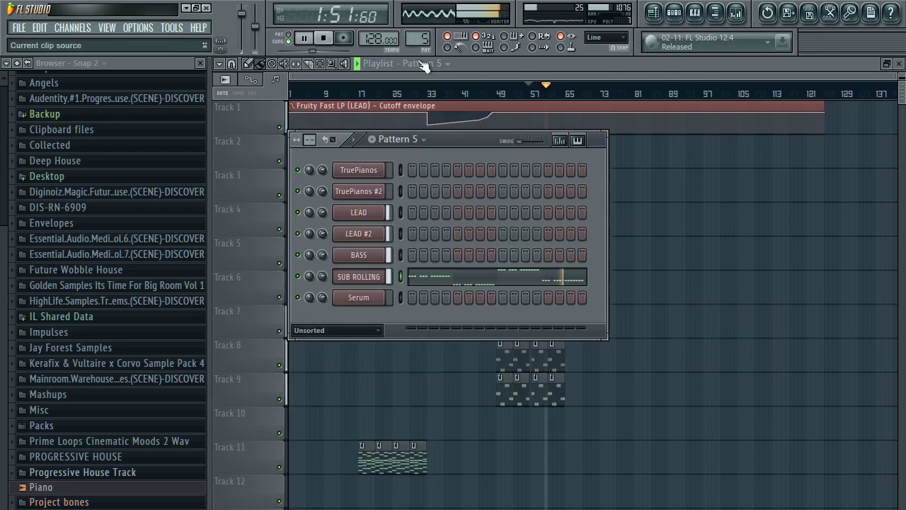
{"action": "key", "text": "space"}
{"action": "scroll", "coordinate": [410, 41], "scroll_direction": "down", "scroll_amount": 1}
{"action": "scroll", "coordinate": [410, 40], "scroll_direction": "up", "scroll_amount": 2}
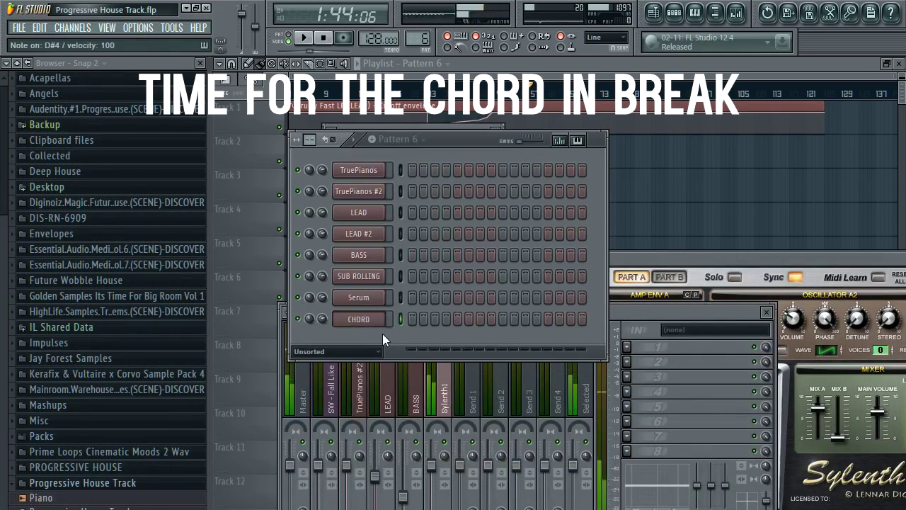
Step: Lower the volume of the Sylenth1 mixer track and look through the Jay Forest Samples folder
{"action": "left_click_drag", "start_coordinate": [431, 465], "coordinate": [431, 487]}
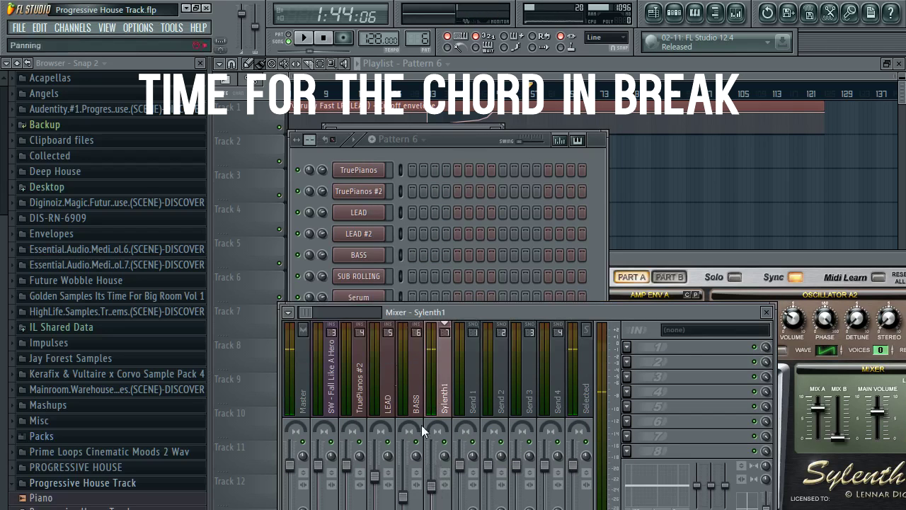
{"action": "left_click", "coordinate": [461, 145]}
{"action": "left_click", "coordinate": [74, 359]}
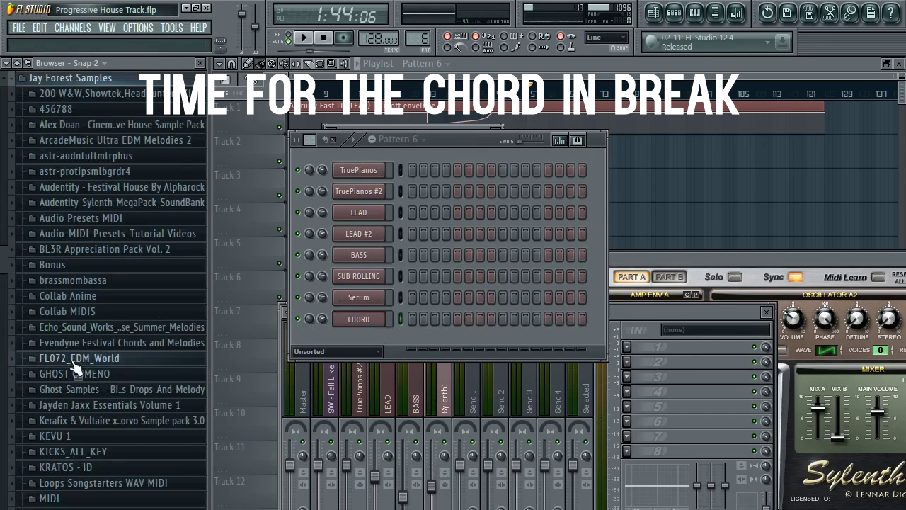
{"action": "scroll", "coordinate": [75, 368], "scroll_direction": "down", "scroll_amount": 5}
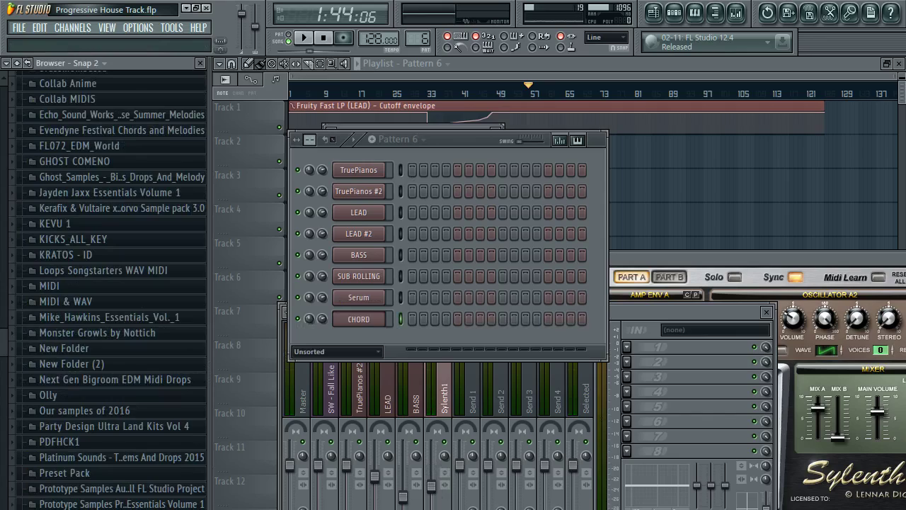
{"action": "scroll", "coordinate": [113, 283], "scroll_direction": "down", "scroll_amount": 1}
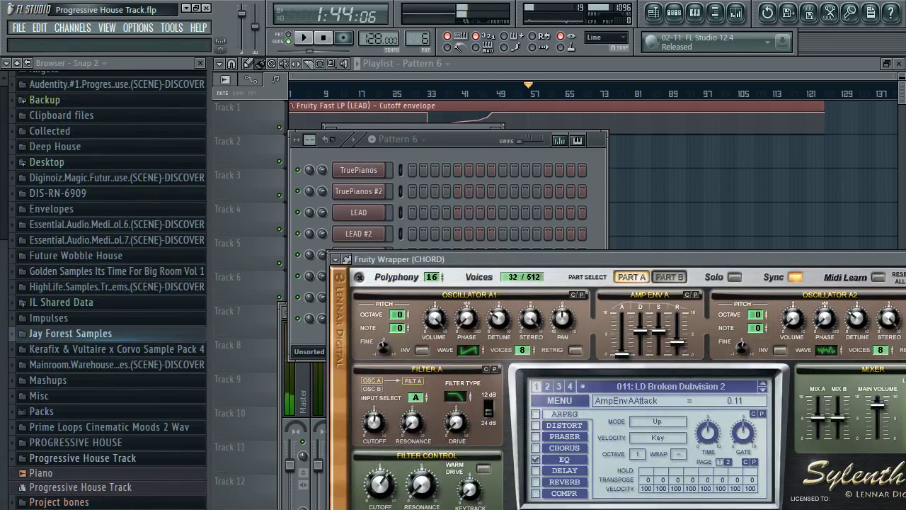
{"action": "left_click", "coordinate": [464, 140]}
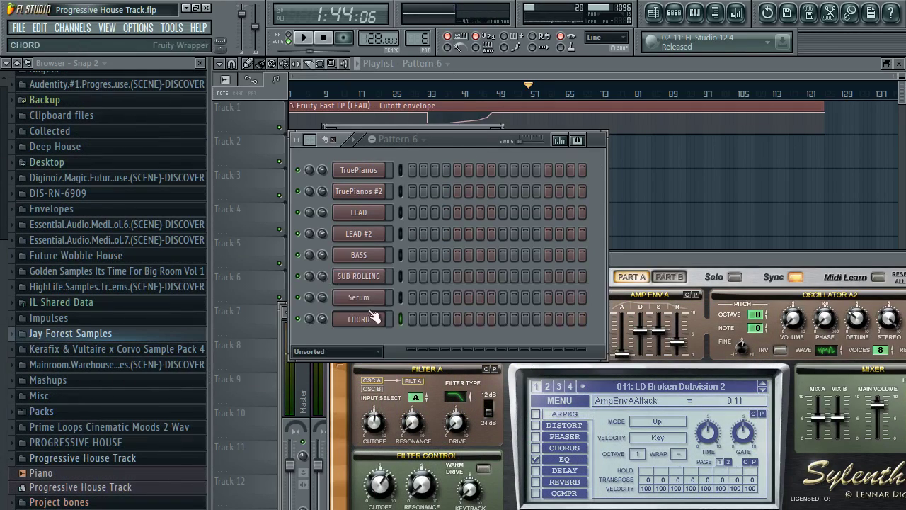
Step: Copy the TruePianos #2 chord notes from Pattern 2 into the CHORD channel of Pattern 6
{"action": "scroll", "coordinate": [420, 39], "scroll_direction": "down", "scroll_amount": 2}
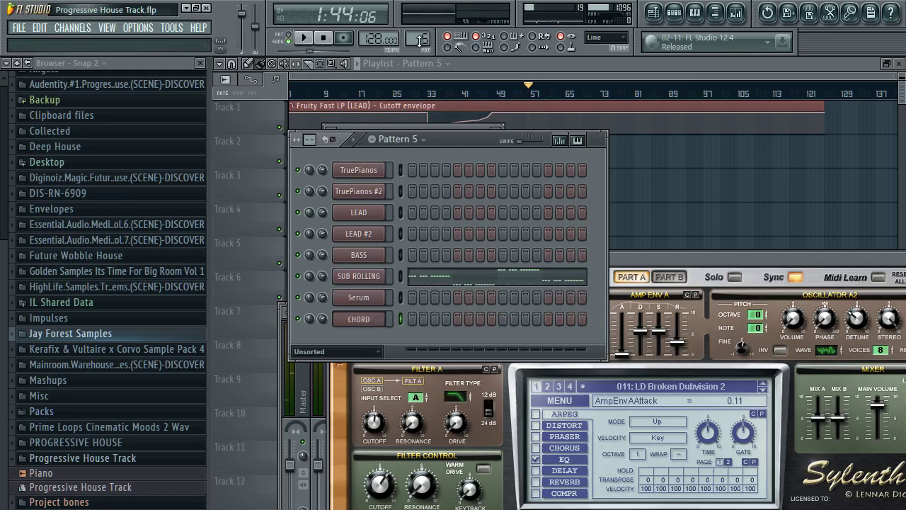
{"action": "scroll", "coordinate": [420, 39], "scroll_direction": "down", "scroll_amount": 3}
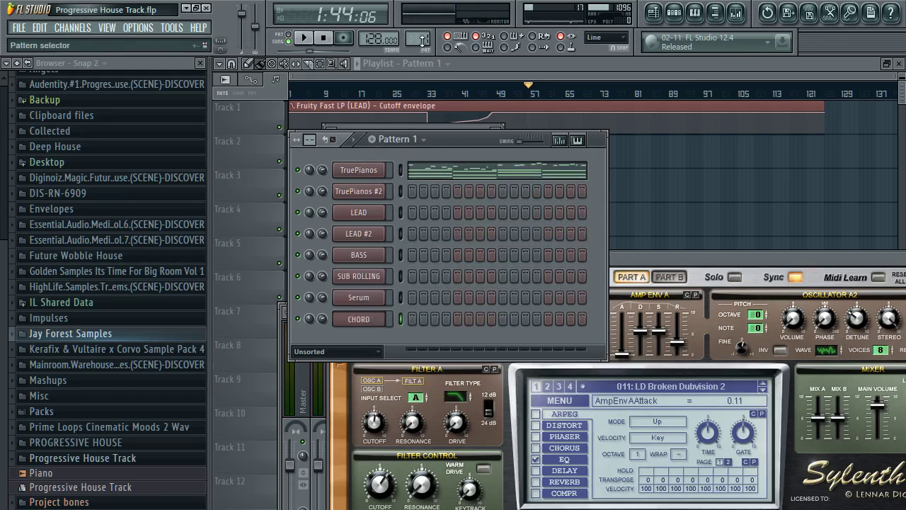
{"action": "scroll", "coordinate": [423, 40], "scroll_direction": "up", "scroll_amount": 1}
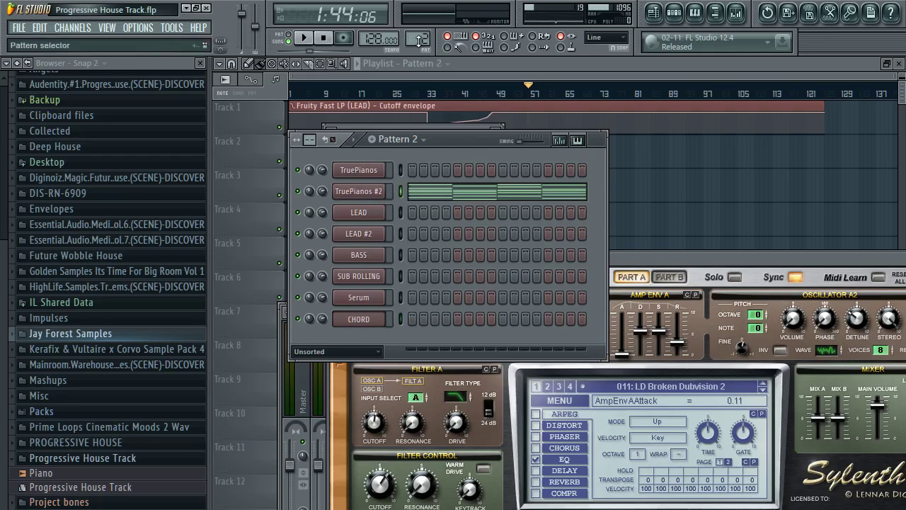
{"action": "scroll", "coordinate": [420, 38], "scroll_direction": "up", "scroll_amount": 4}
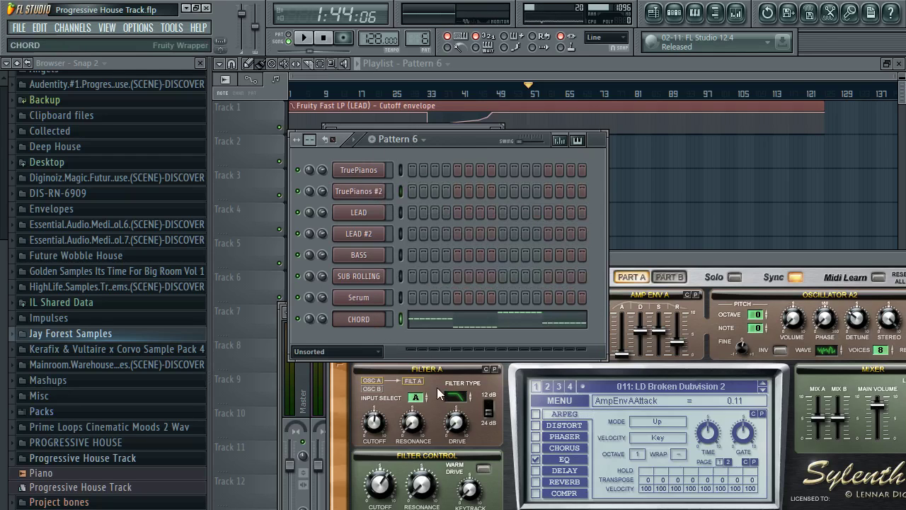
{"action": "scroll", "coordinate": [420, 39], "scroll_direction": "down", "scroll_amount": 4}
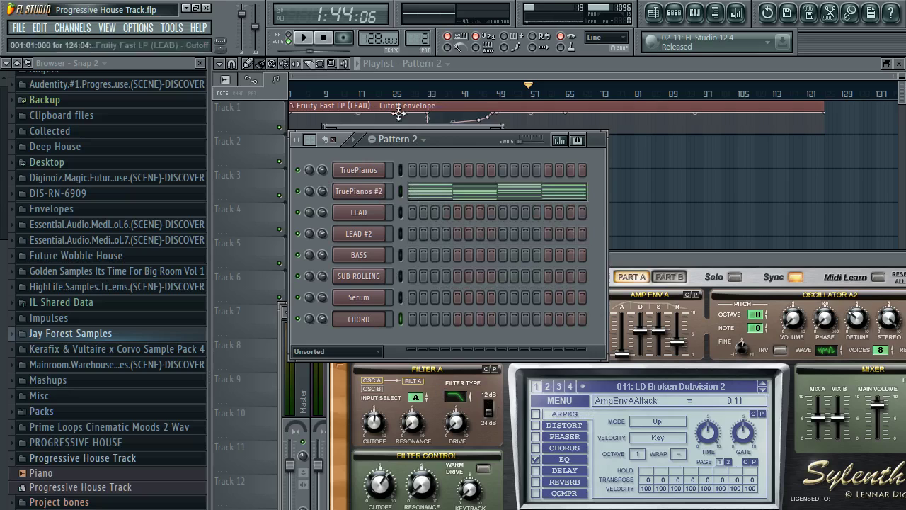
{"action": "scroll", "coordinate": [406, 40], "scroll_direction": "up", "scroll_amount": 4}
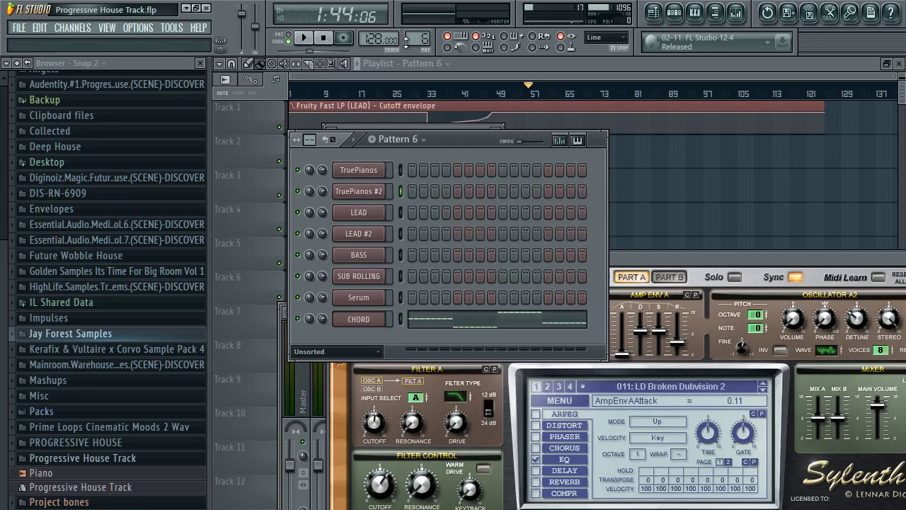
{"action": "left_click", "coordinate": [388, 319]}
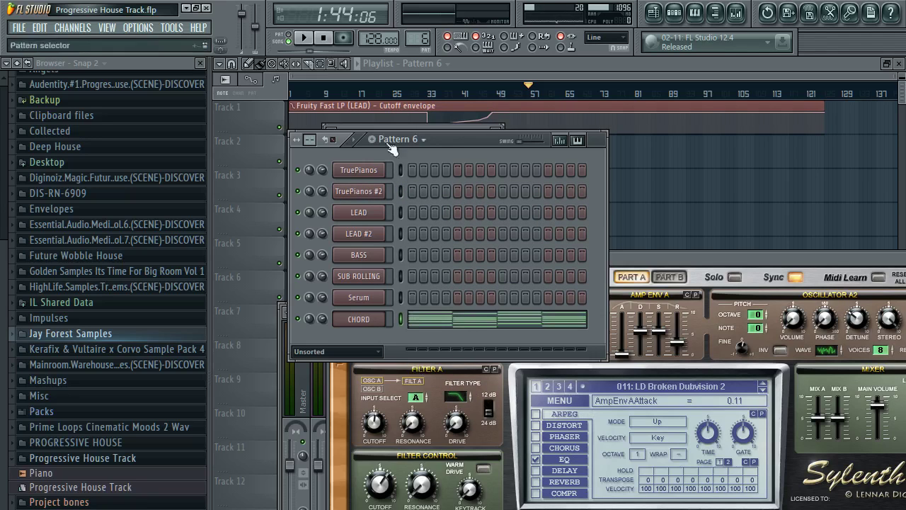
Step: Play Pattern 6 and delete the lowest CHORD note in each bar: D#3, B2, F#3 and C#3
{"action": "left_click", "coordinate": [303, 38]}
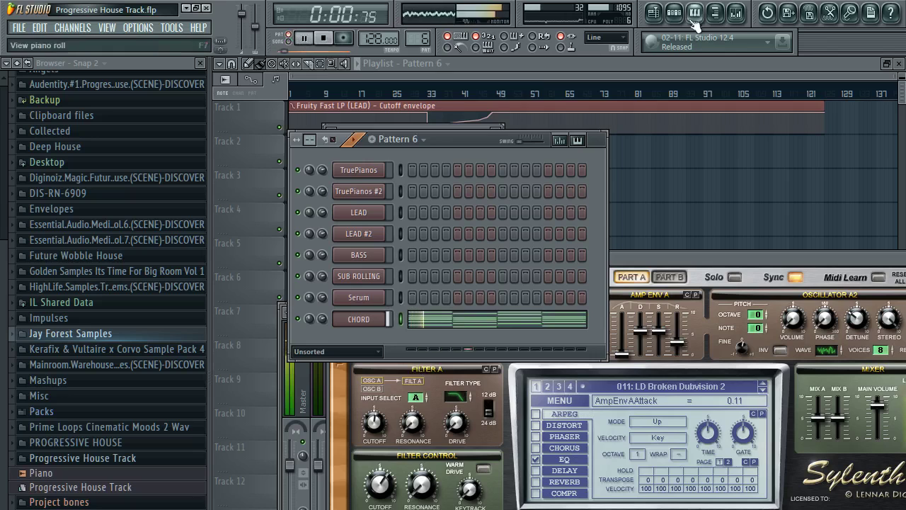
{"action": "left_click", "coordinate": [499, 322]}
{"action": "key", "text": "space"}
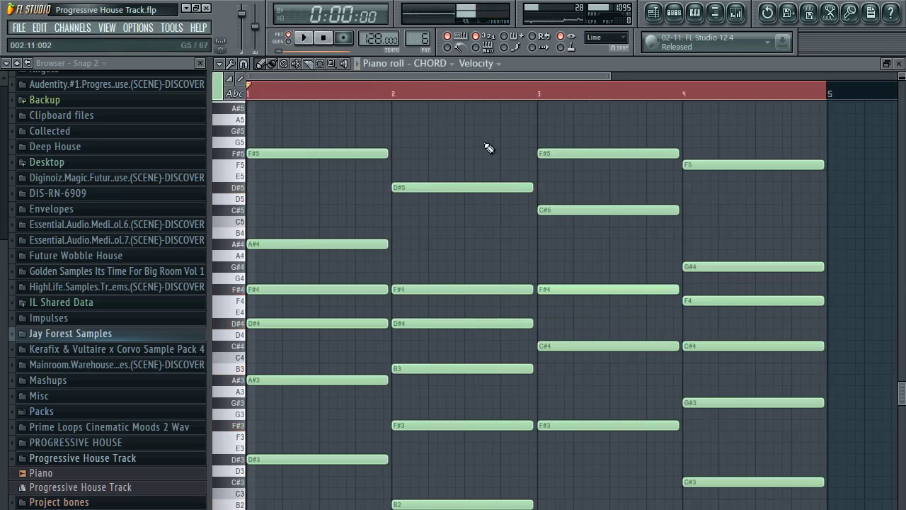
{"action": "right_click", "coordinate": [730, 482]}
{"action": "right_click", "coordinate": [615, 426]}
{"action": "right_click", "coordinate": [488, 504]}
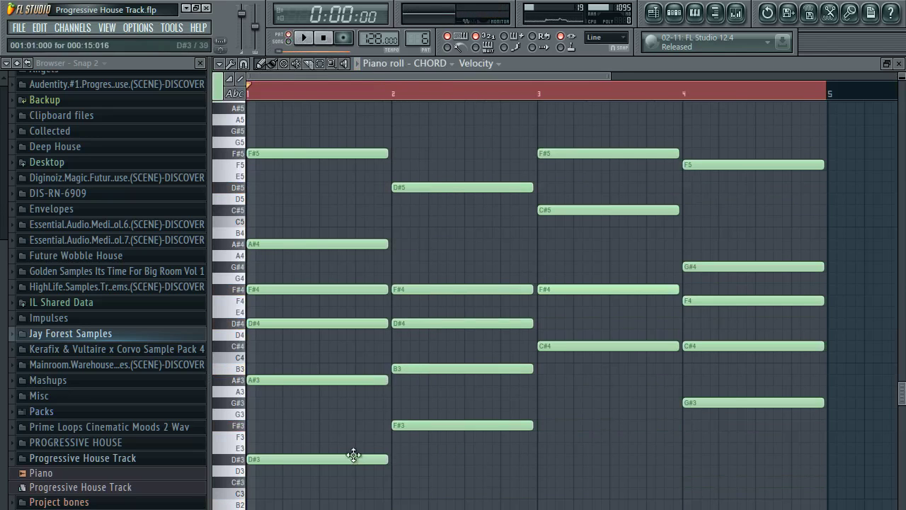
{"action": "right_click", "coordinate": [354, 459]}
Step: Add FabFilter Pro-Q to the Sylenth1 mixer track with the Low Cut preset and a high cut at about 25 kHz
{"action": "left_click", "coordinate": [736, 14]}
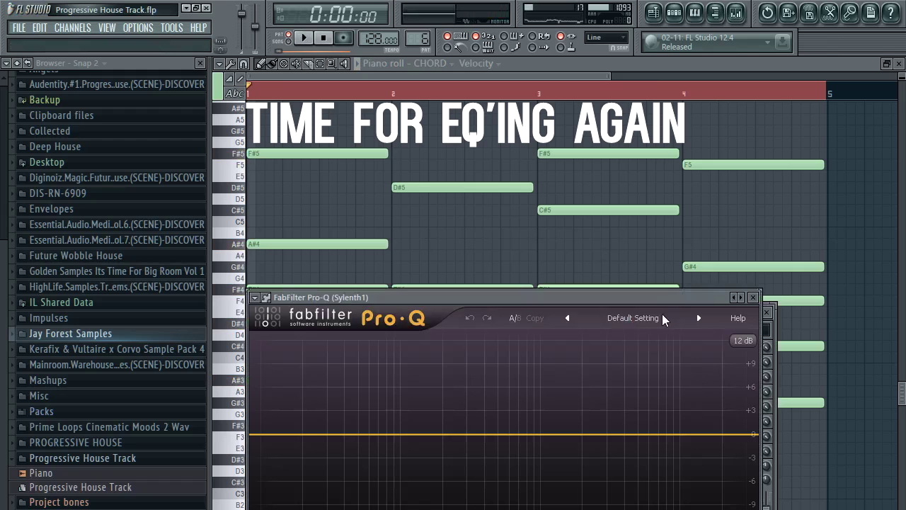
{"action": "left_click", "coordinate": [662, 316]}
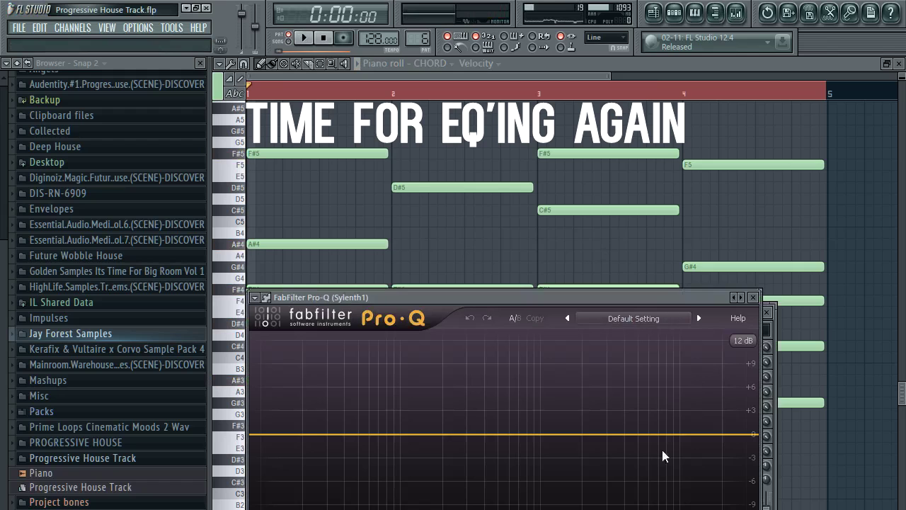
{"action": "left_click", "coordinate": [655, 494]}
{"action": "double_click", "coordinate": [740, 430]}
{"action": "left_click_drag", "start_coordinate": [741, 431], "coordinate": [734, 431]}
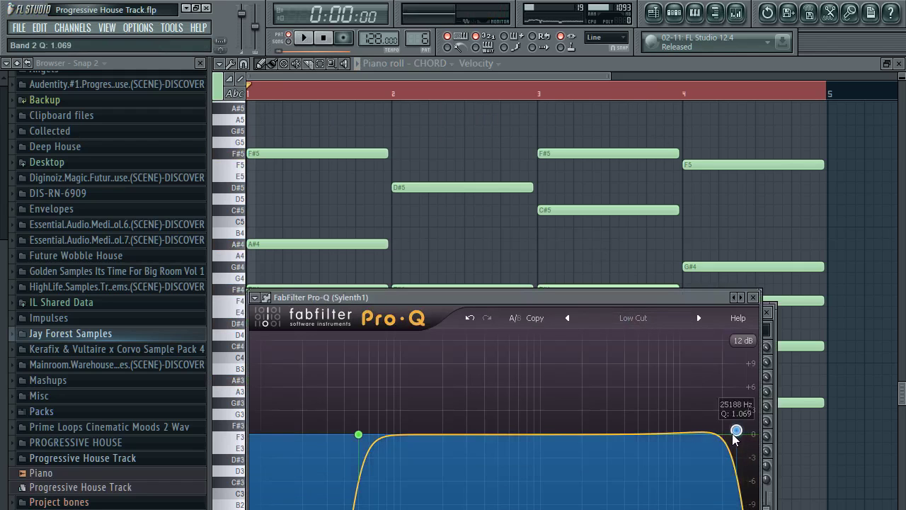
Step: Move the chord's low cut to about 141 Hz while the pattern plays
{"action": "left_click_drag", "start_coordinate": [358, 434], "coordinate": [458, 435]}
{"action": "left_click", "coordinate": [303, 37]}
{"action": "left_click_drag", "start_coordinate": [429, 433], "coordinate": [420, 436]}
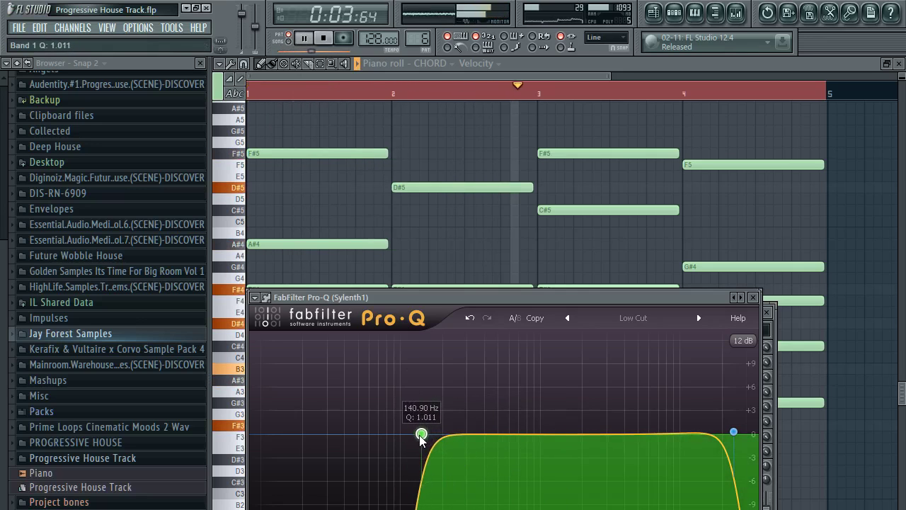
Step: Shape the chord EQ with a mid dip of about 3 dB, a high boost of about 1 dB and a high cut near 17.5 kHz
{"action": "left_click_drag", "start_coordinate": [519, 435], "coordinate": [514, 461]}
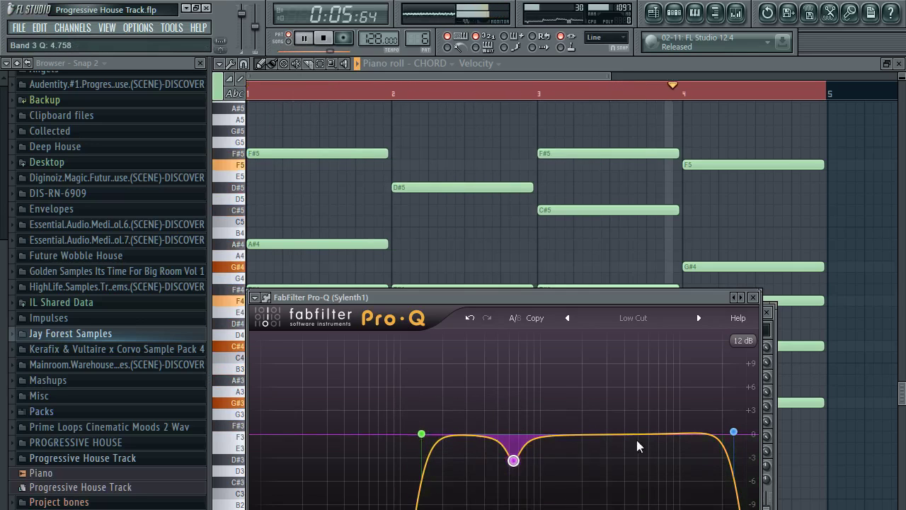
{"action": "left_click_drag", "start_coordinate": [664, 433], "coordinate": [669, 426]}
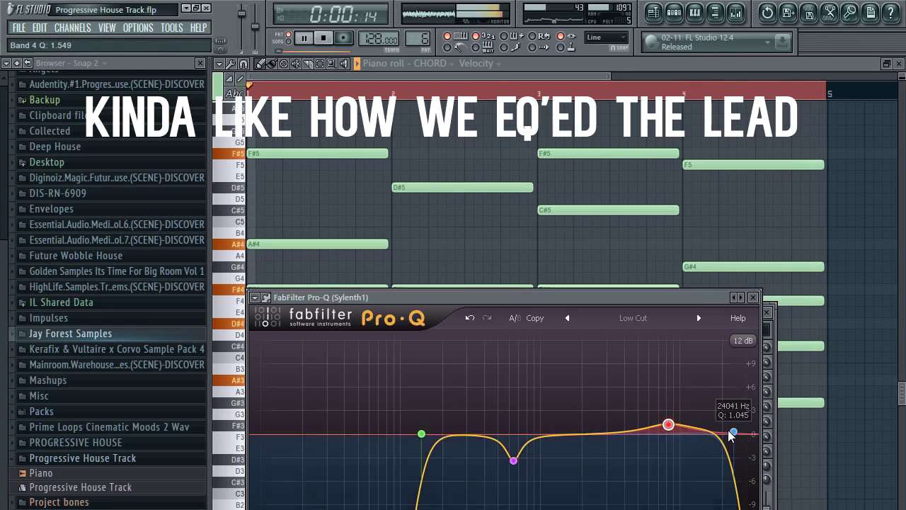
{"action": "left_click_drag", "start_coordinate": [734, 432], "coordinate": [719, 436]}
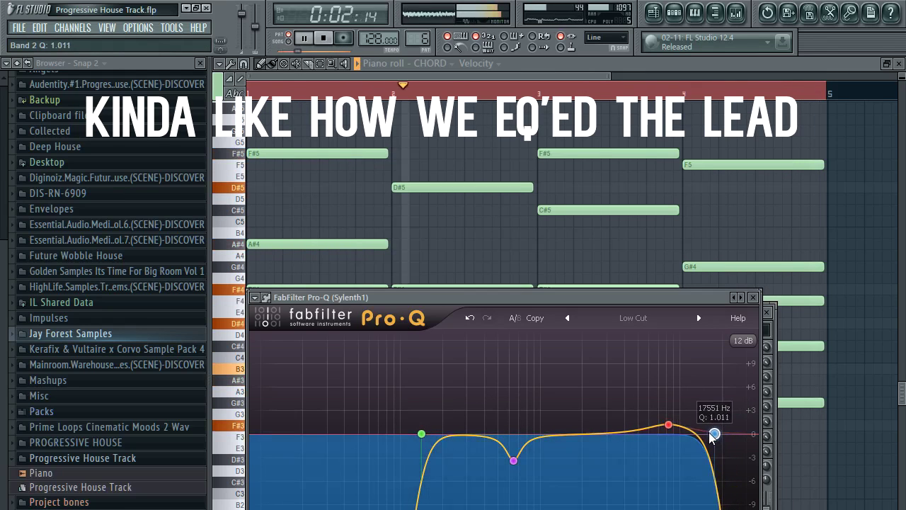
Step: Sidechain the chord by adding Kickstart at 1/4 to the Sylenth1 mixer track
{"action": "left_click", "coordinate": [753, 296]}
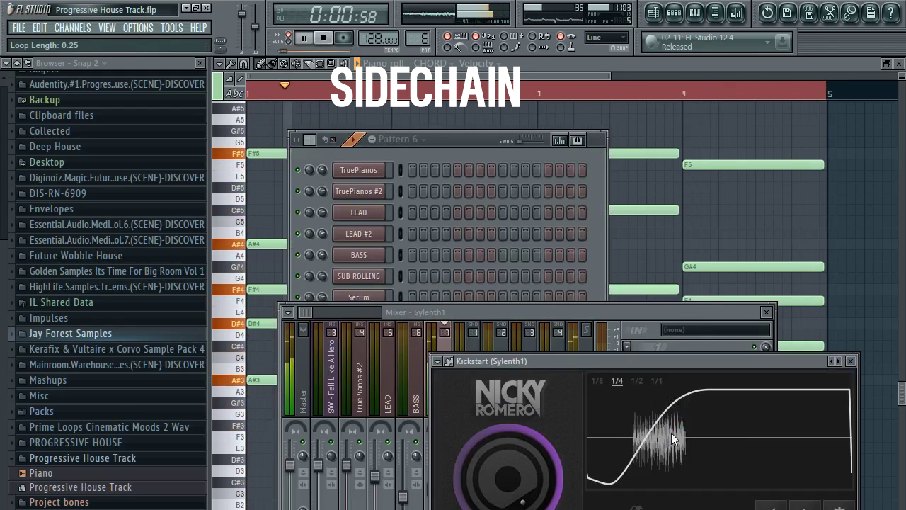
{"action": "left_click", "coordinate": [852, 362]}
{"action": "left_click", "coordinate": [846, 289]}
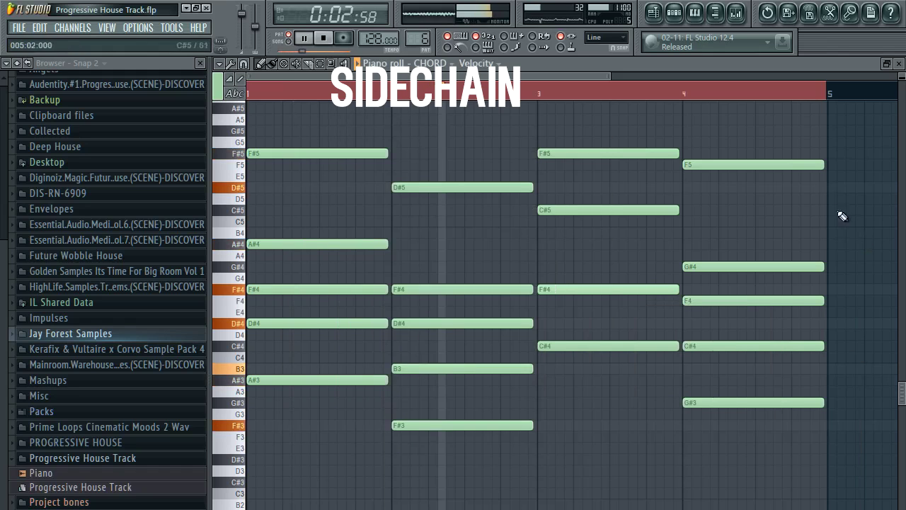
Step: Lengthen all CHORD notes to fill their bars, chop them into eight equal notes per bar, and play the pattern
{"action": "key", "text": "ctrl+a"}
{"action": "key", "text": "space"}
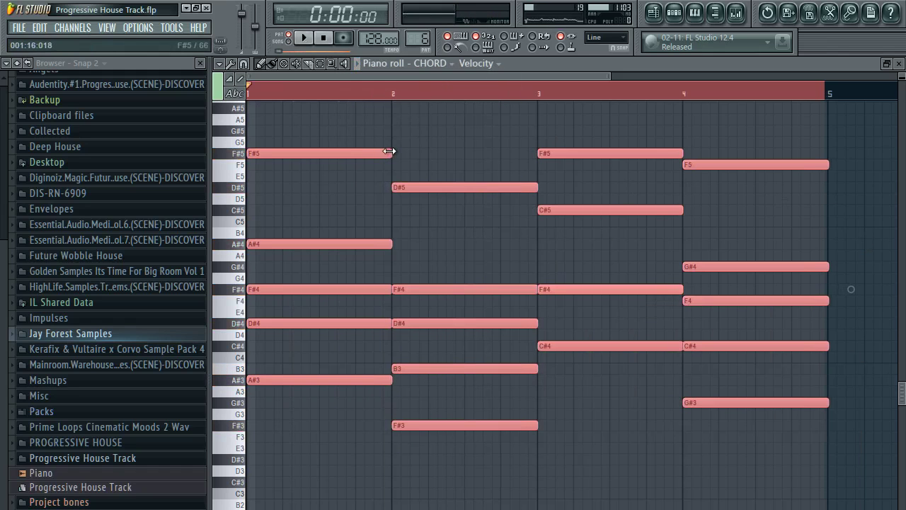
{"action": "key", "text": "space"}
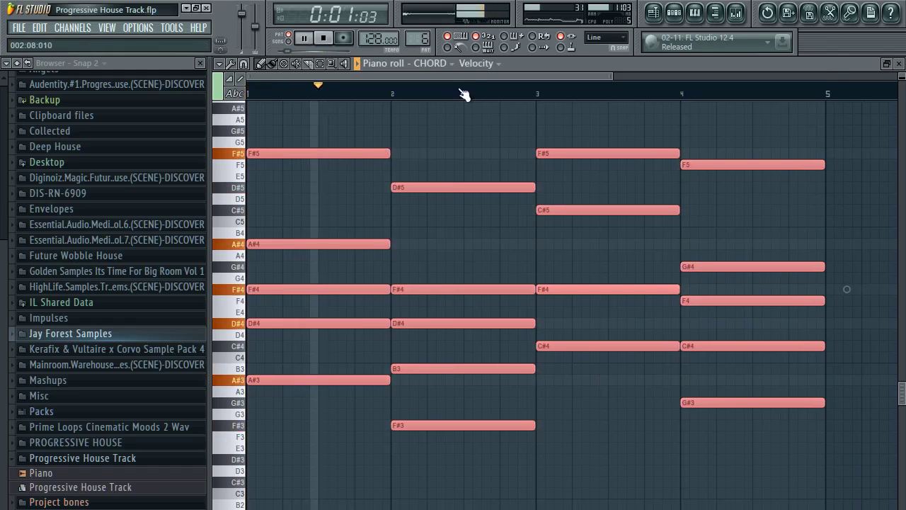
{"action": "key", "text": "space"}
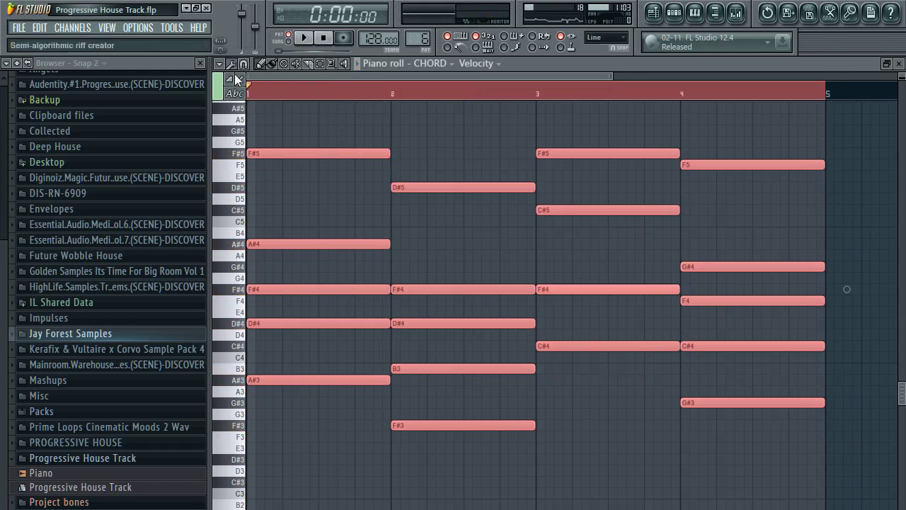
{"action": "left_click", "coordinate": [257, 189]}
{"action": "key", "text": "space"}
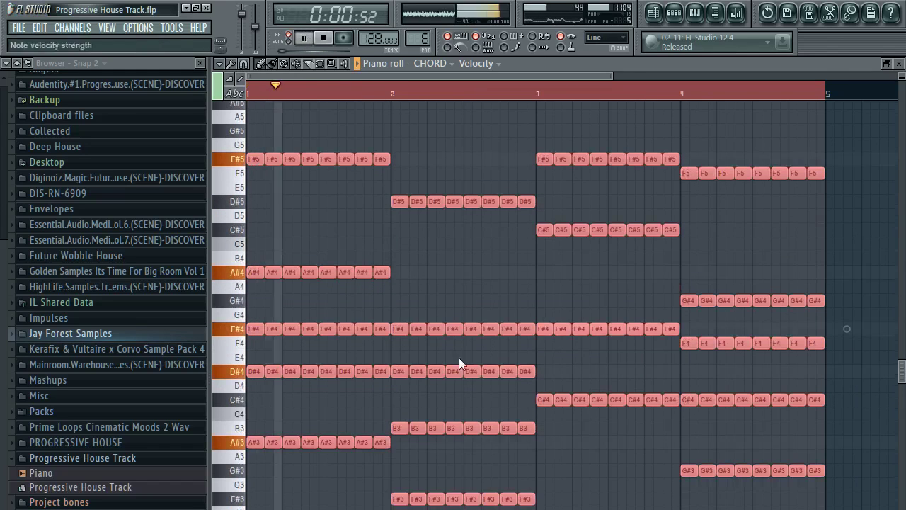
Step: Insert a playlist track between the Pattern 3 and Pattern 4 rows and place two consecutive Pattern 6 clips near bar 49
{"action": "left_click", "coordinate": [653, 13]}
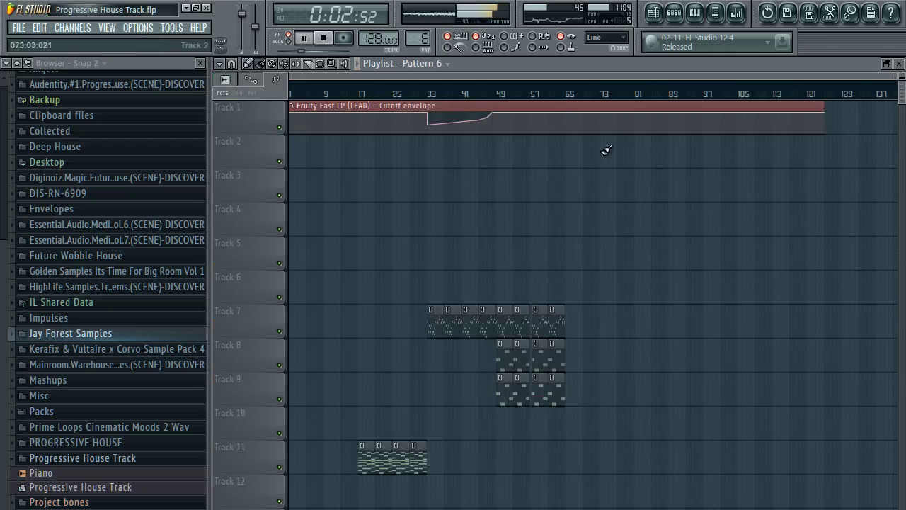
{"action": "left_click", "coordinate": [736, 13]}
{"action": "key", "text": "F9"}
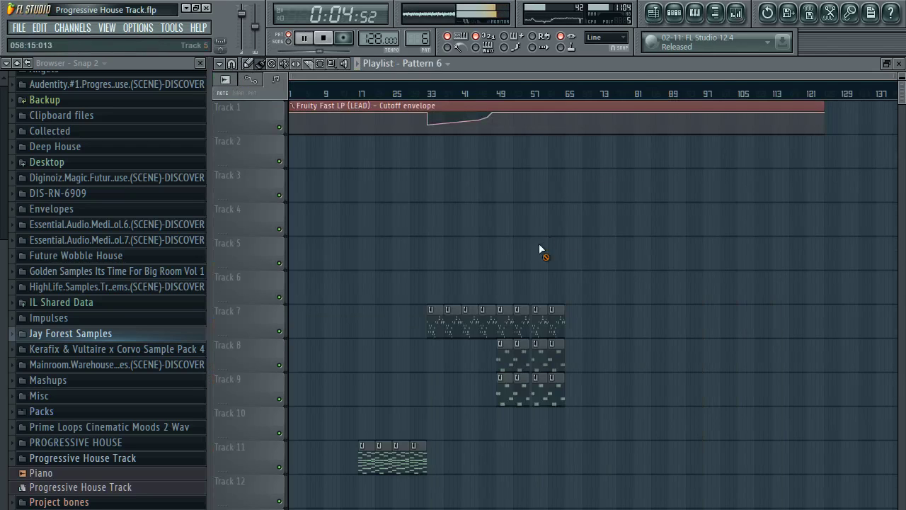
{"action": "scroll", "coordinate": [499, 90], "scroll_direction": "up", "scroll_amount": 3}
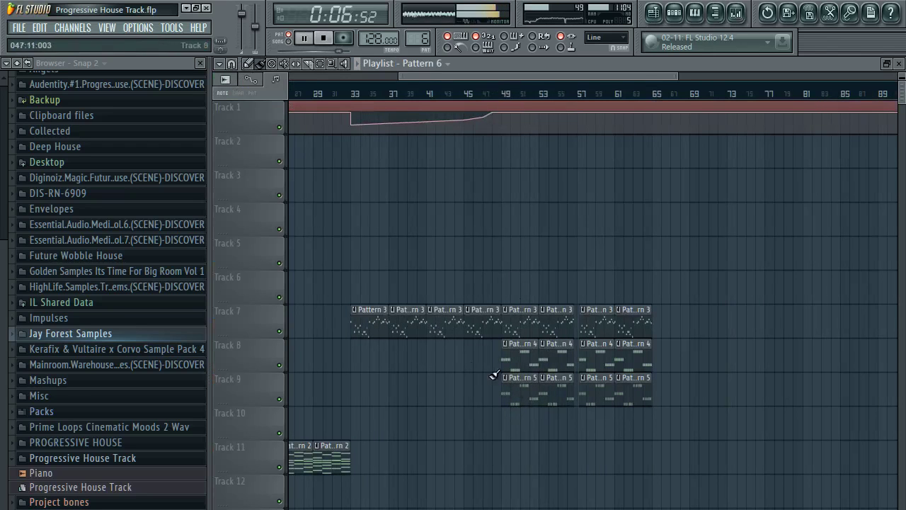
{"action": "left_click", "coordinate": [284, 389]}
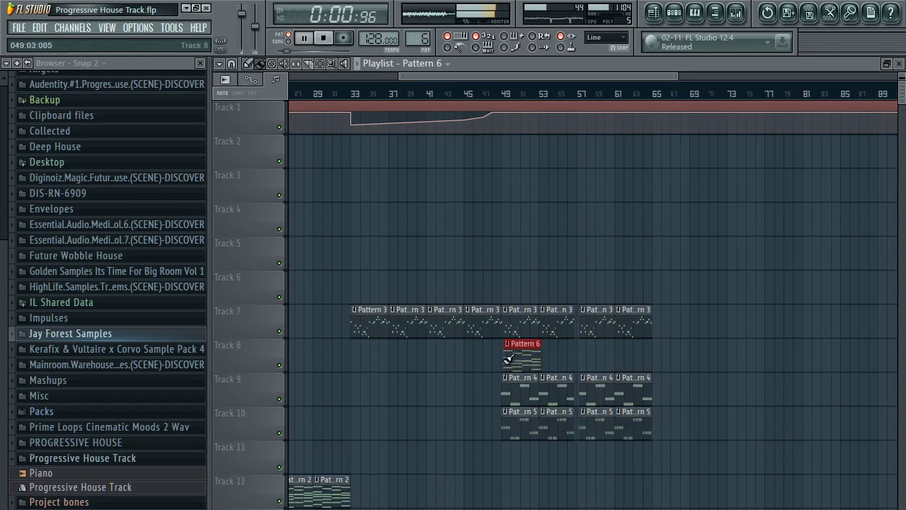
{"action": "scroll", "coordinate": [556, 96], "scroll_direction": "up", "scroll_amount": 3}
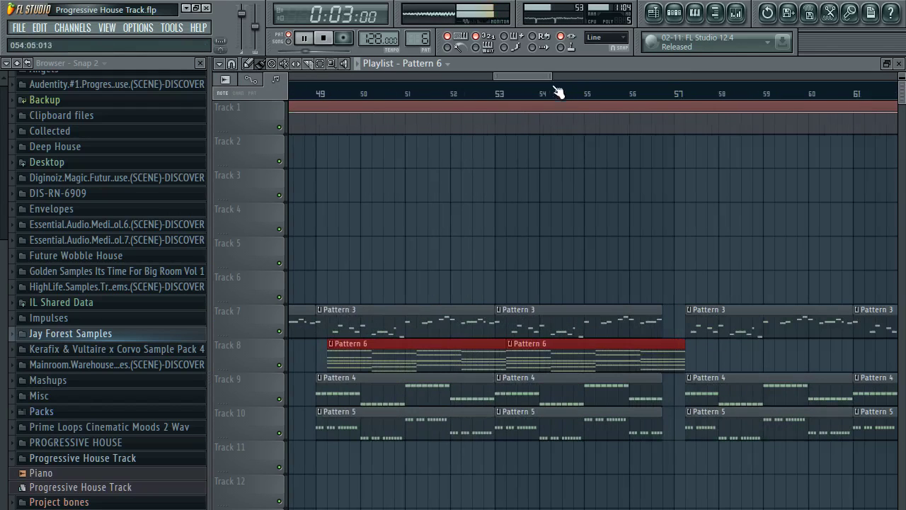
Step: Align the Pattern 6 clips with the Pattern 4 clips and repeat the pair after the gap near bar 57, trimmed to match
{"action": "left_click_drag", "start_coordinate": [613, 355], "coordinate": [604, 357]}
{"action": "left_click_drag", "start_coordinate": [687, 355], "coordinate": [875, 354]}
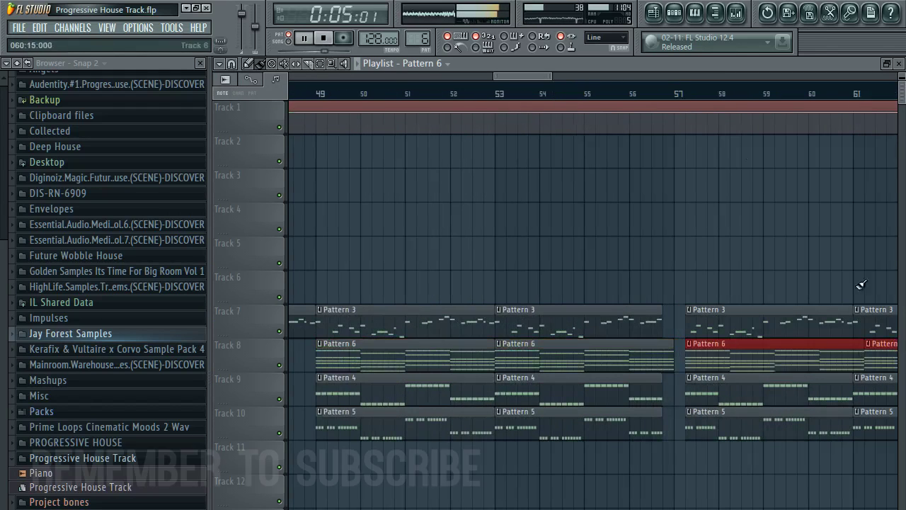
{"action": "left_click_drag", "start_coordinate": [740, 350], "coordinate": [687, 356]}
{"action": "key", "text": "ctrl+d"}
Step: Play the song from about bar 48 and adjust the Sylenth1 mixer track's volume against the other parts
{"action": "left_click", "coordinate": [317, 92]}
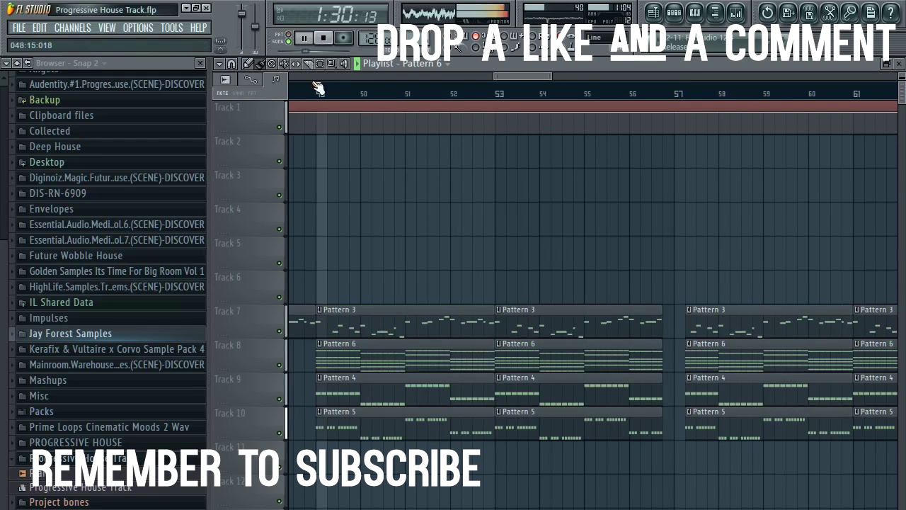
{"action": "scroll", "coordinate": [310, 92], "scroll_direction": "down", "scroll_amount": 2}
{"action": "left_click", "coordinate": [307, 93]}
{"action": "left_click", "coordinate": [736, 12]}
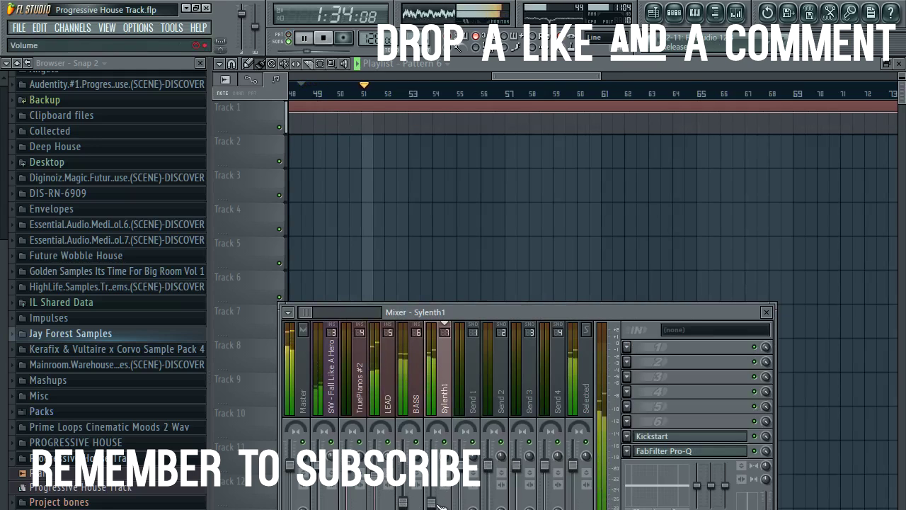
{"action": "right_click", "coordinate": [429, 224]}
{"action": "left_click_drag", "start_coordinate": [534, 76], "coordinate": [501, 76]}
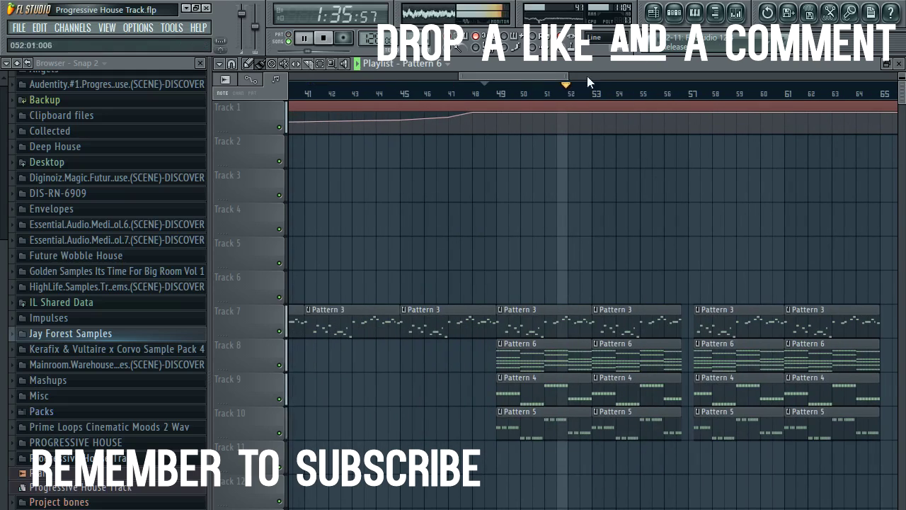
Step: Add CamelCrusher to the first effect slot of the LEAD mixer track, using the Subtle Master patch with tube distortion at 15%
{"action": "left_click", "coordinate": [737, 12]}
{"action": "left_click", "coordinate": [391, 394]}
{"action": "key", "text": "space"}
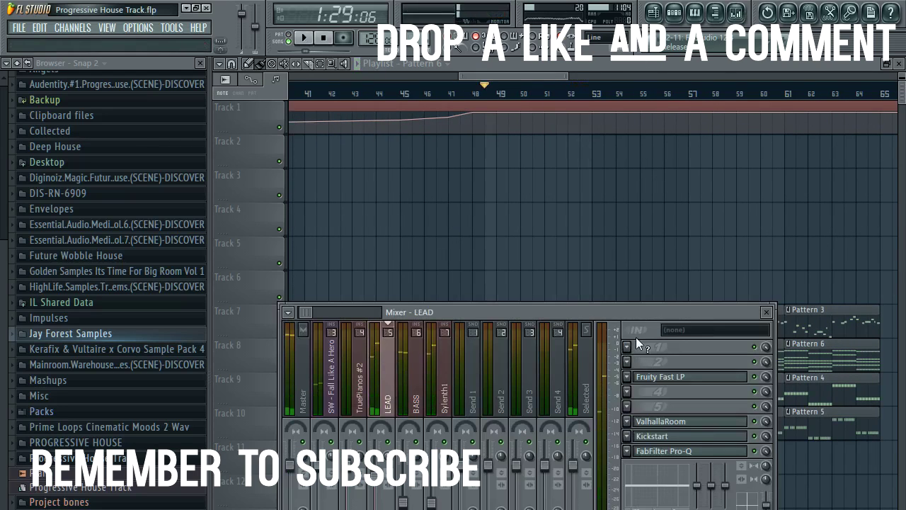
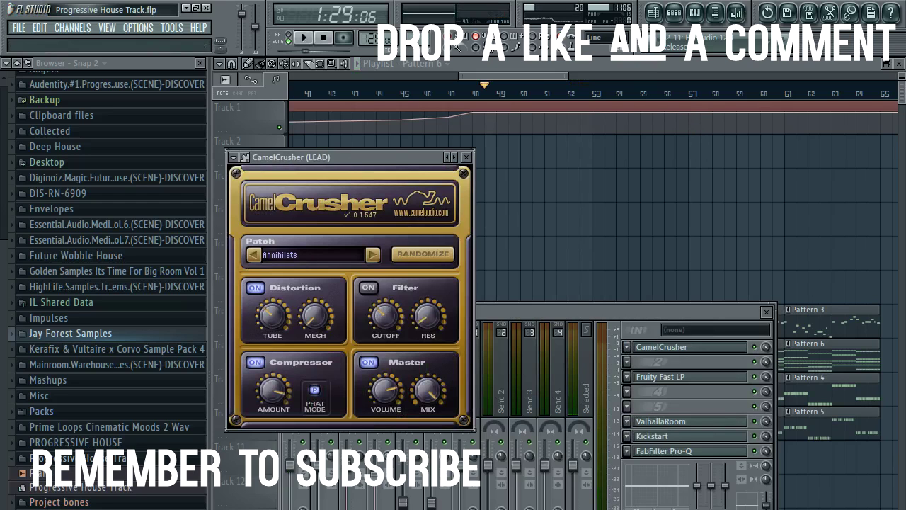
{"action": "left_click", "coordinate": [277, 398]}
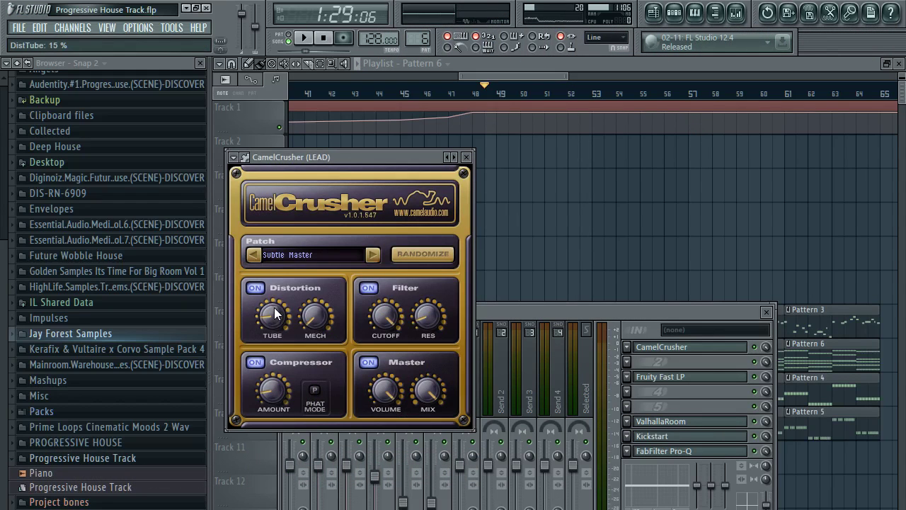
Step: Close CamelCrusher, play the song from bar 48 and lower the LEAD mixer track's volume to about -6.0 dB
{"action": "left_click", "coordinate": [465, 159]}
{"action": "key", "text": "space"}
{"action": "right_click", "coordinate": [647, 234]}
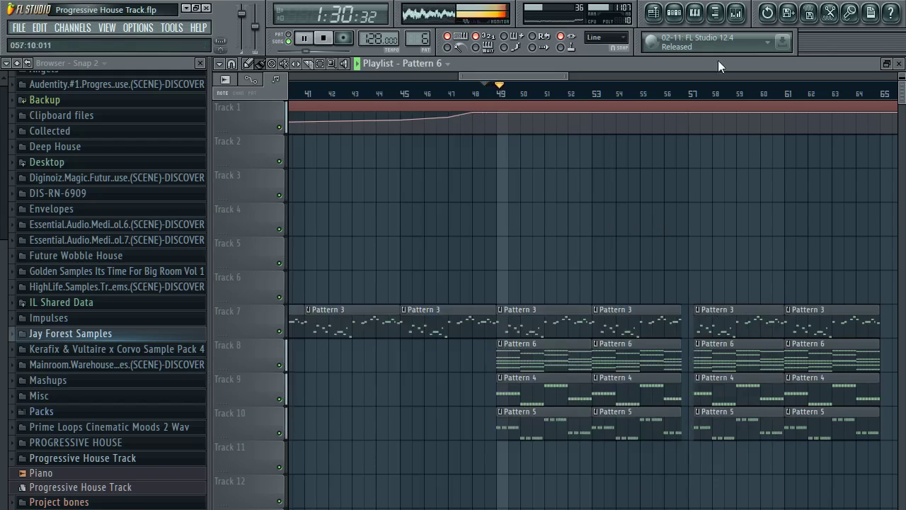
{"action": "left_click", "coordinate": [737, 12]}
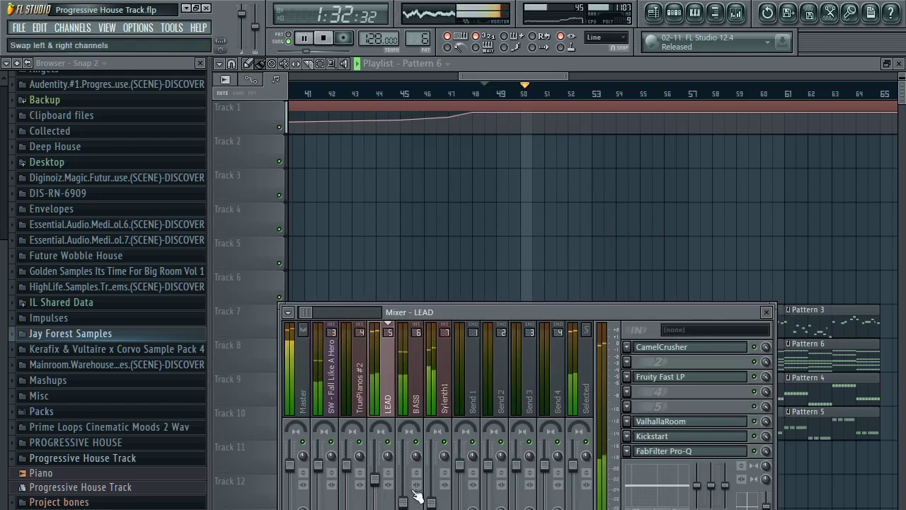
{"action": "left_click", "coordinate": [306, 385]}
{"action": "scroll", "coordinate": [305, 385], "scroll_direction": "down", "scroll_amount": 2}
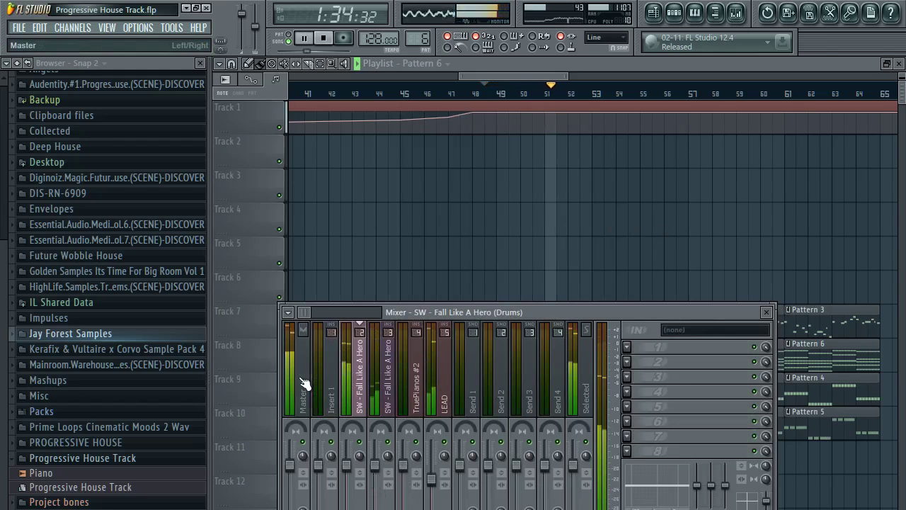
{"action": "left_click", "coordinate": [445, 393]}
{"action": "left_click_drag", "start_coordinate": [433, 487], "coordinate": [434, 494]}
{"action": "scroll", "coordinate": [449, 396], "scroll_direction": "down", "scroll_amount": 1}
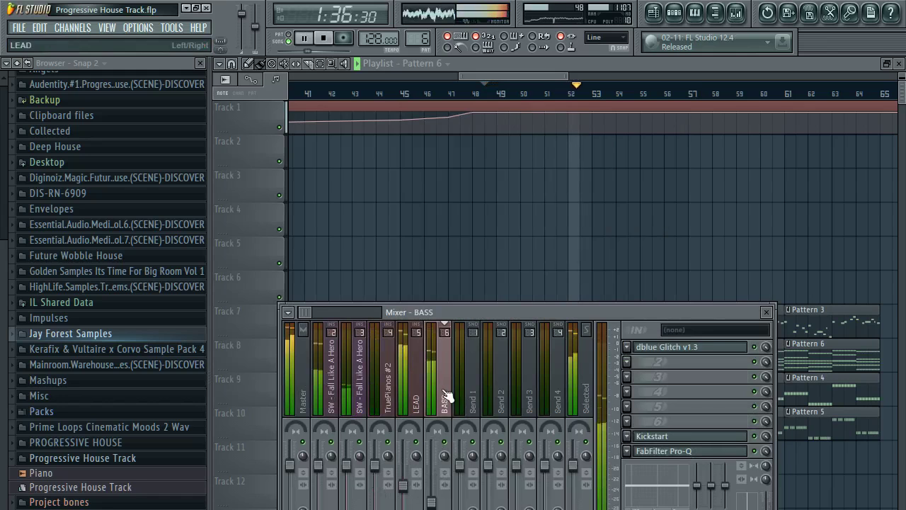
{"action": "scroll", "coordinate": [444, 390], "scroll_direction": "down", "scroll_amount": 1}
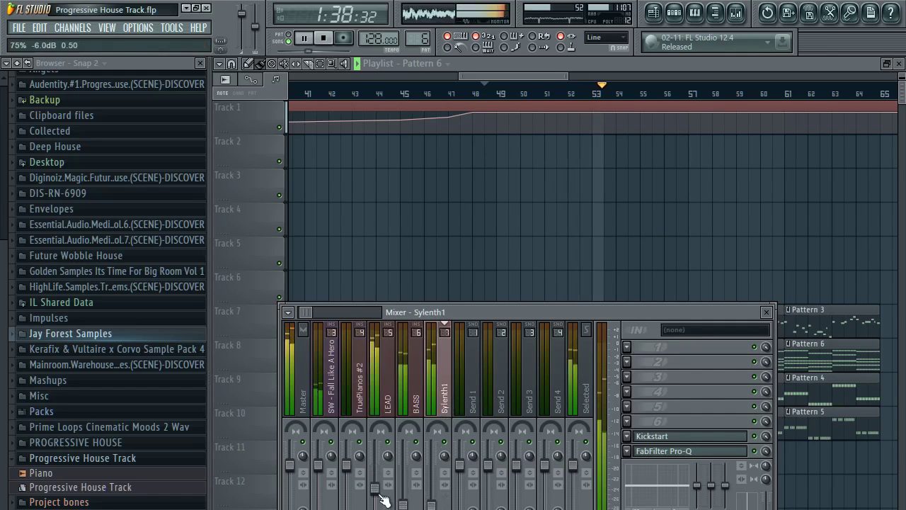
Step: Open the CHORD notes of Pattern 6 in the piano roll to review them
{"action": "left_click", "coordinate": [588, 237]}
{"action": "left_click", "coordinate": [674, 17]}
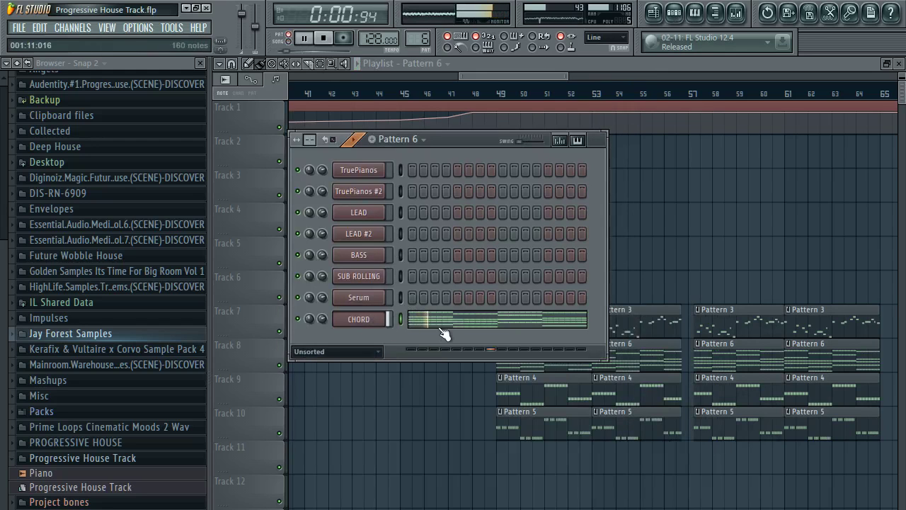
{"action": "left_click", "coordinate": [444, 331]}
{"action": "key", "text": "space"}
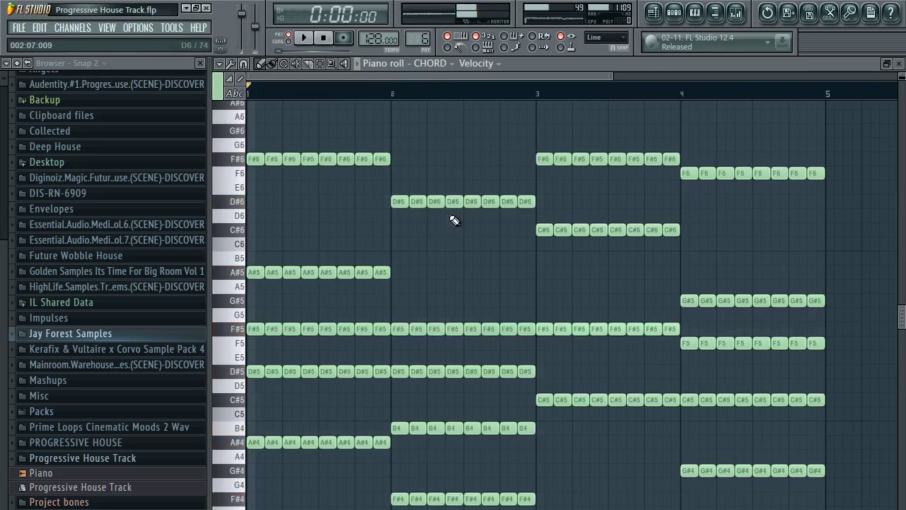
Step: Return to the playlist and play the arrangement in song mode from just before bar 49
{"action": "key", "text": "space"}
{"action": "left_click", "coordinate": [653, 13]}
{"action": "key", "text": "l"}
{"action": "left_click", "coordinate": [493, 94]}
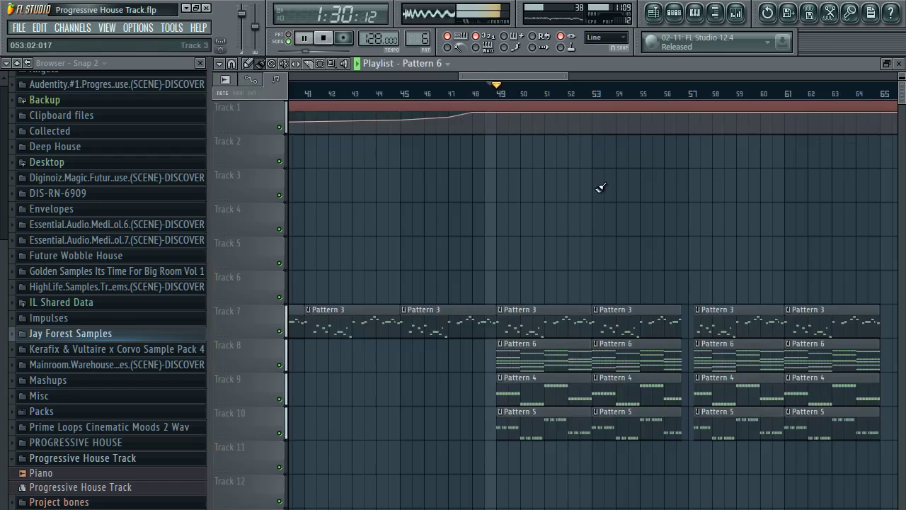
{"action": "scroll", "coordinate": [546, 79], "scroll_direction": "down", "scroll_amount": 1}
{"action": "scroll", "coordinate": [561, 93], "scroll_direction": "down", "scroll_amount": 2}
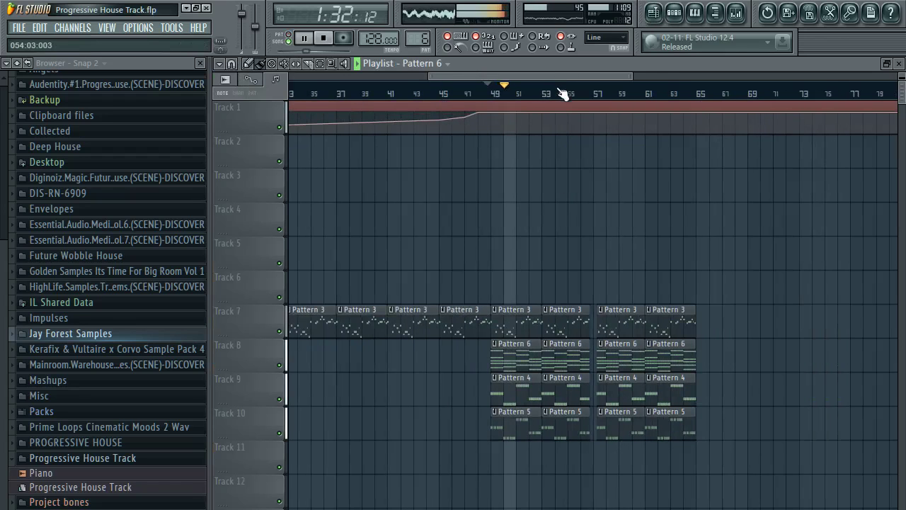
{"action": "scroll", "coordinate": [653, 103], "scroll_direction": "up", "scroll_amount": 2}
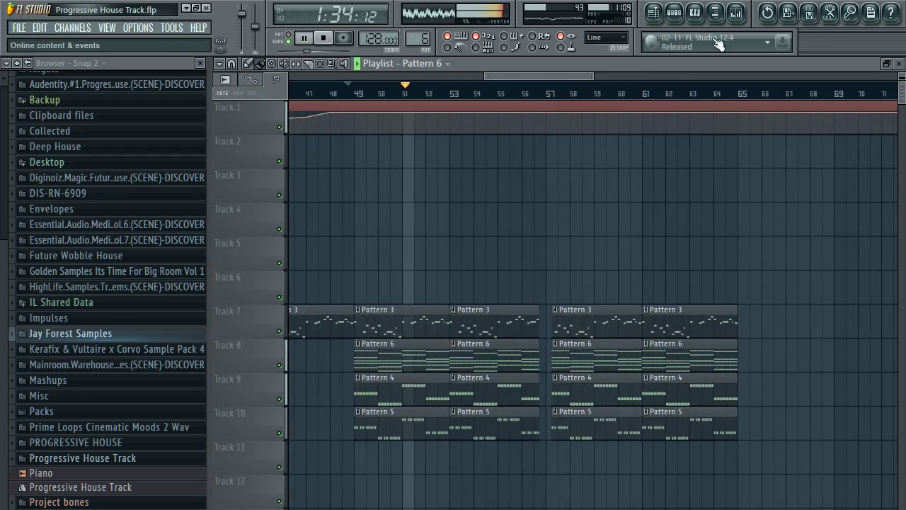
Step: Load dblue Glitch v1.3 in the first effect slot of the Sylenth1 mixer track, play the song and close the open windows
{"action": "left_click", "coordinate": [736, 14]}
{"action": "key", "text": "space"}
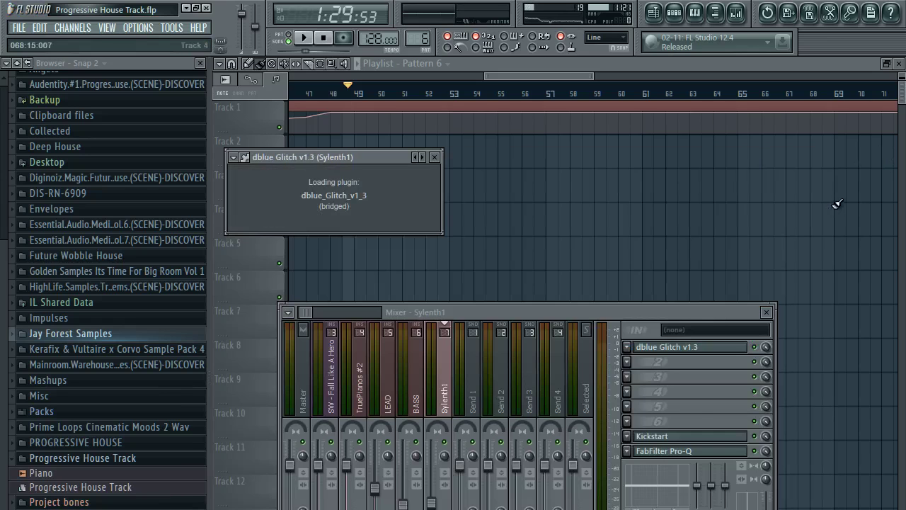
{"action": "key", "text": "space"}
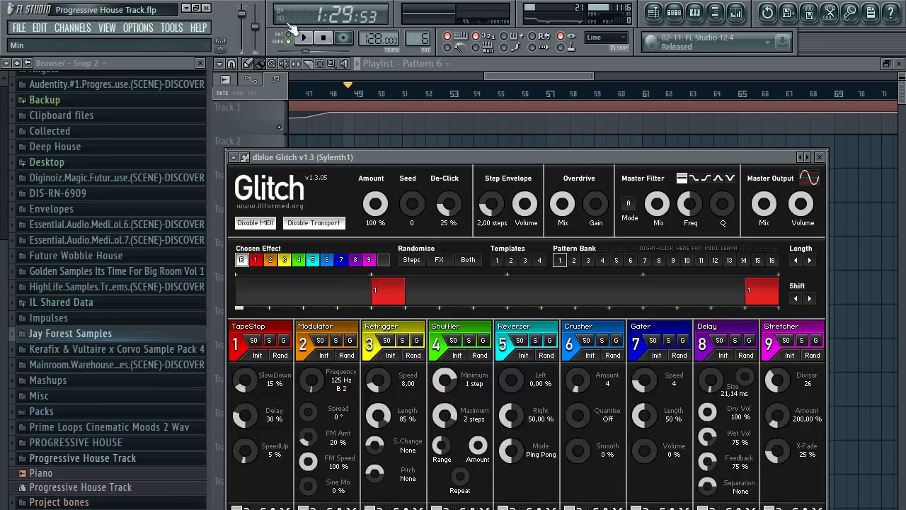
{"action": "key", "text": "F12"}
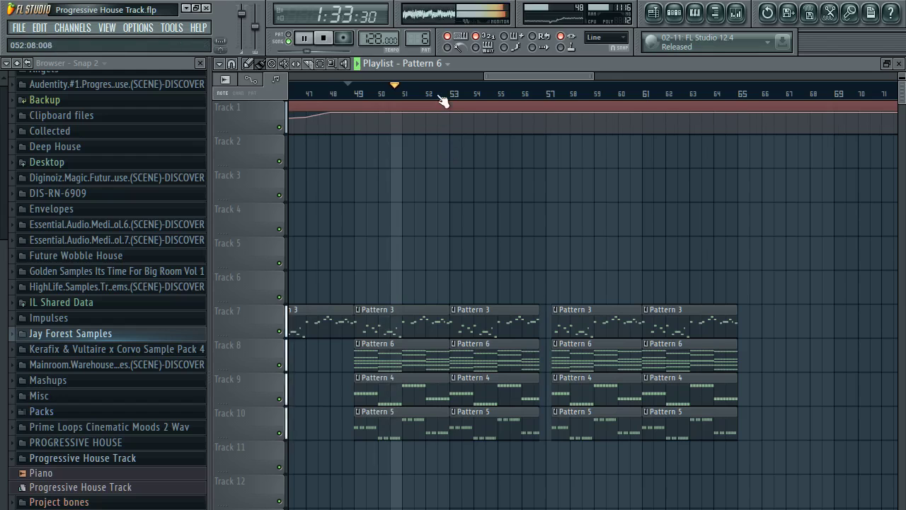
Step: Stop playback, select about bars 49 to 65 on the playlist timeline and play that range
{"action": "scroll", "coordinate": [420, 95], "scroll_direction": "up", "scroll_amount": 3}
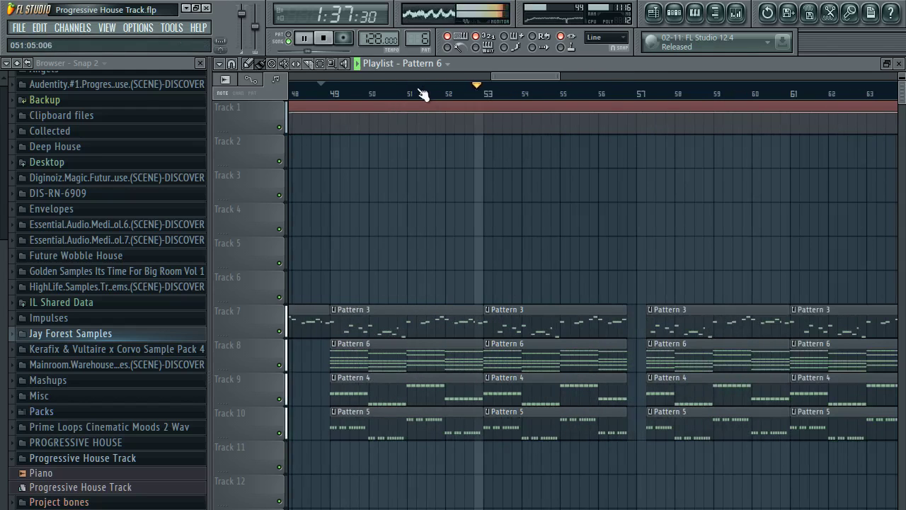
{"action": "scroll", "coordinate": [421, 95], "scroll_direction": "down", "scroll_amount": 4}
{"action": "left_click", "coordinate": [325, 39]}
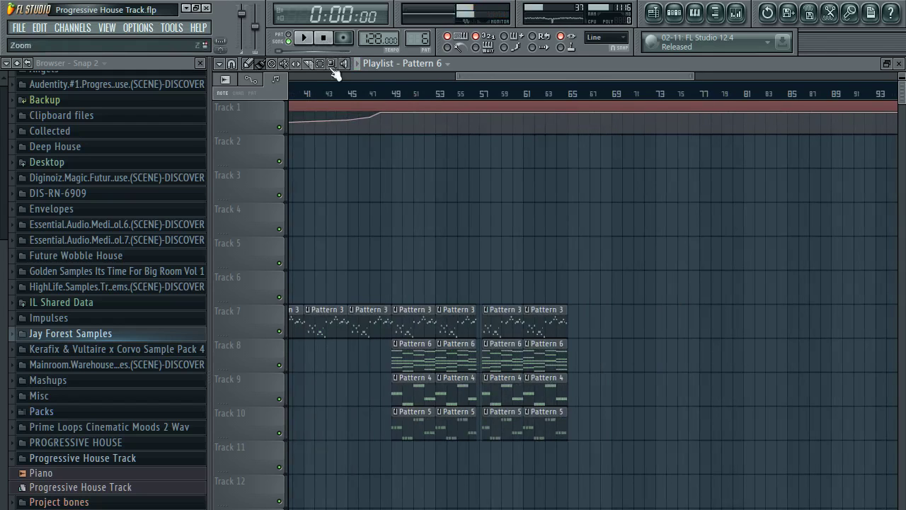
{"action": "scroll", "coordinate": [453, 91], "scroll_direction": "down", "scroll_amount": 3}
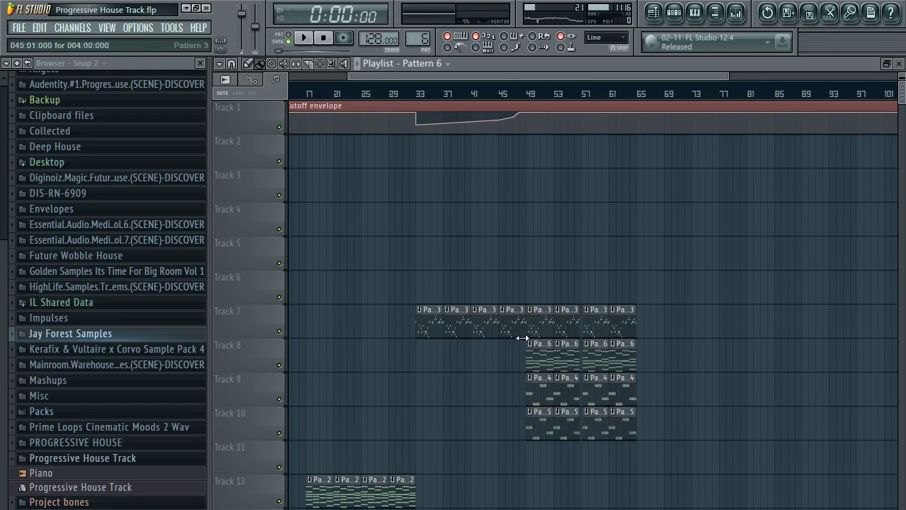
{"action": "left_click_drag", "start_coordinate": [525, 90], "coordinate": [648, 95]}
{"action": "key", "text": "space"}
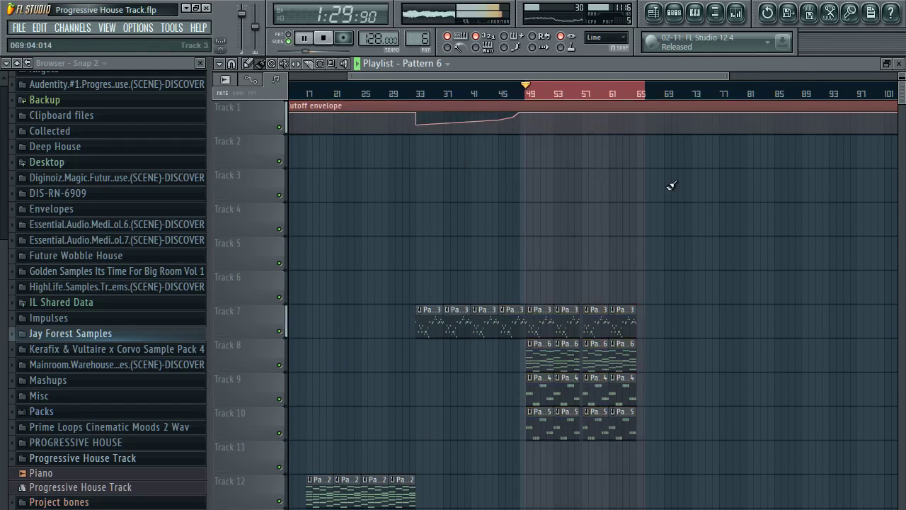
Step: Play the breakdown from the first Pattern 2 clip at bar 17, and stop playback
{"action": "scroll", "coordinate": [548, 103], "scroll_direction": "up", "scroll_amount": 3}
{"action": "scroll", "coordinate": [720, 95], "scroll_direction": "down", "scroll_amount": 5}
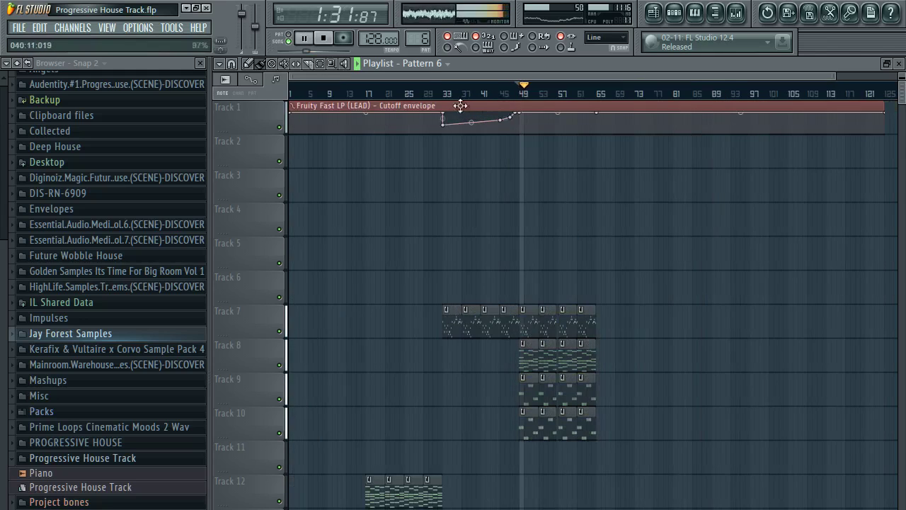
{"action": "scroll", "coordinate": [398, 78], "scroll_direction": "up", "scroll_amount": 3}
{"action": "left_click", "coordinate": [414, 85]}
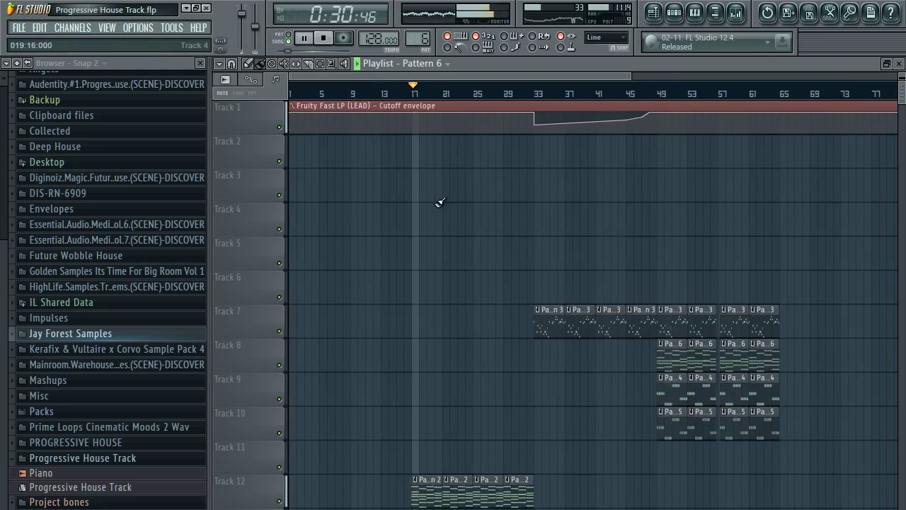
{"action": "key", "text": "space"}
Step: Copy the TruePianos #2 chords from Pattern 2 into the PAD SERUM channel of Pattern 7
{"action": "left_click", "coordinate": [674, 15]}
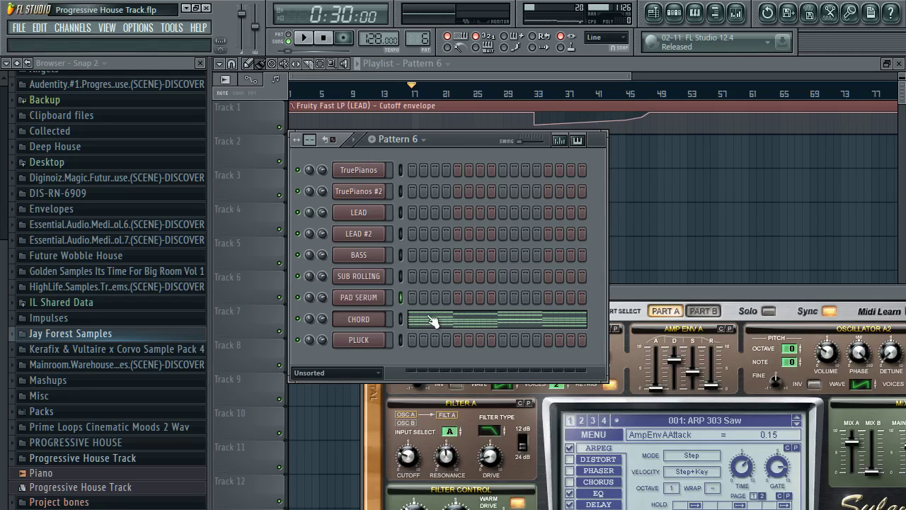
{"action": "scroll", "coordinate": [417, 37], "scroll_direction": "down", "scroll_amount": 4}
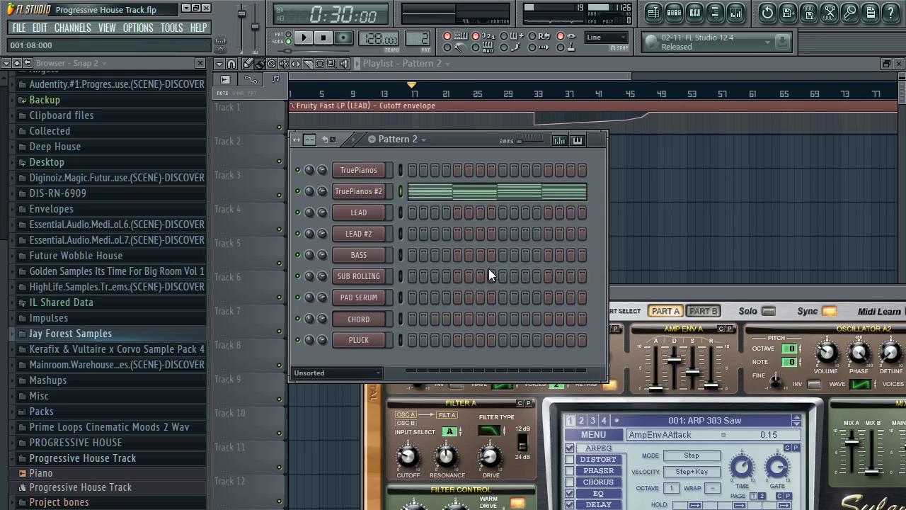
{"action": "scroll", "coordinate": [419, 39], "scroll_direction": "up", "scroll_amount": 5}
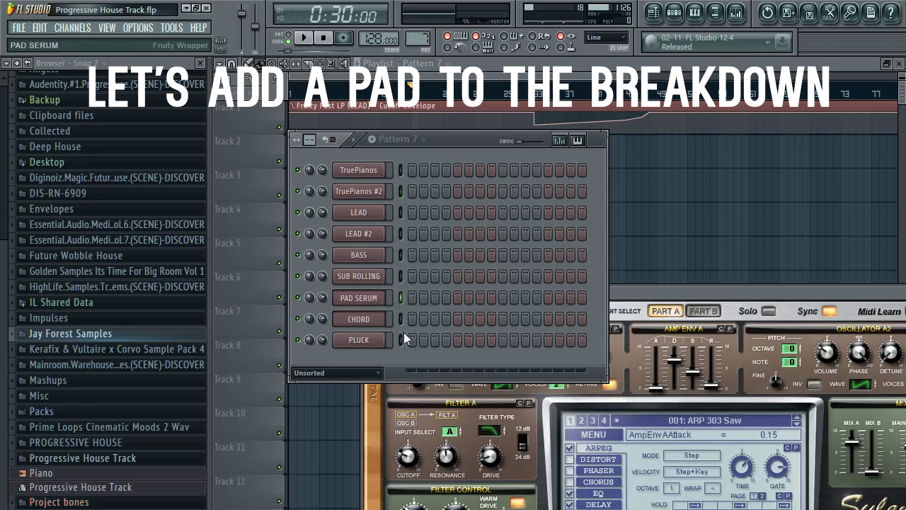
{"action": "key", "text": "ctrl+v"}
Step: Route the PAD SERUM channel to mixer track 8 and lower that track's volume
{"action": "left_click", "coordinate": [358, 299]}
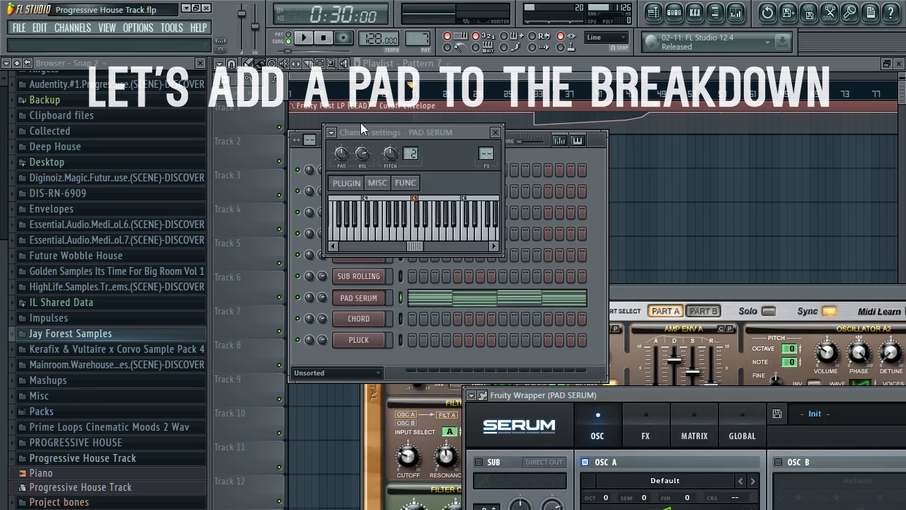
{"action": "key", "text": "ctrl+l"}
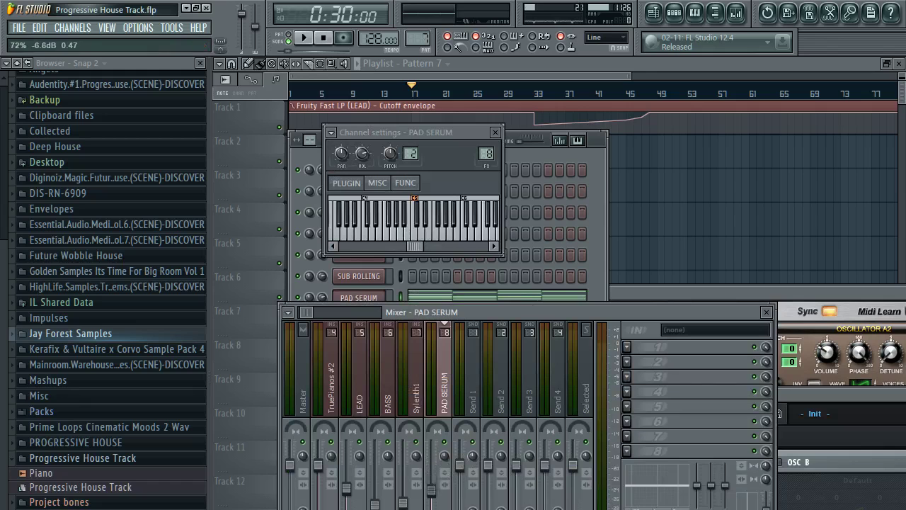
Step: Load the PD SwedPad [KSHMR] preset in the pad's Serum, audition the pattern and close the synth
{"action": "left_click_drag", "start_coordinate": [821, 393], "coordinate": [590, 136]}
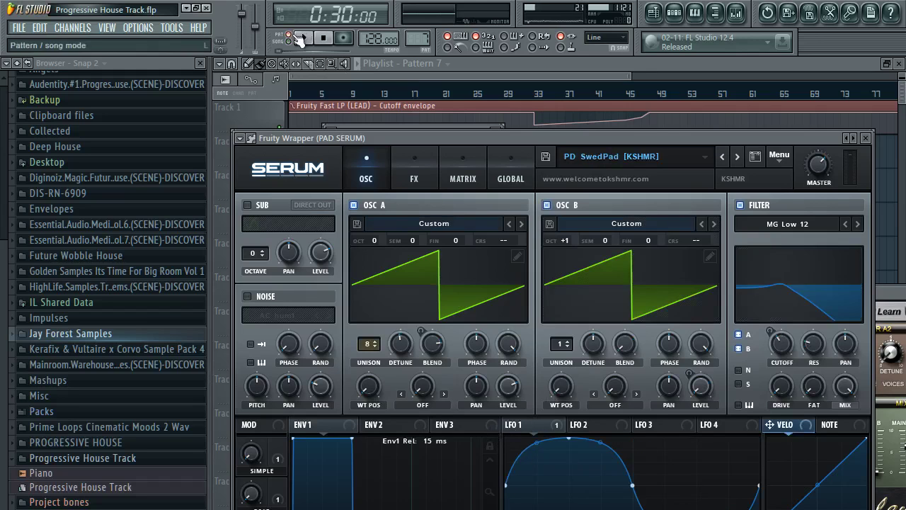
{"action": "left_click", "coordinate": [299, 39]}
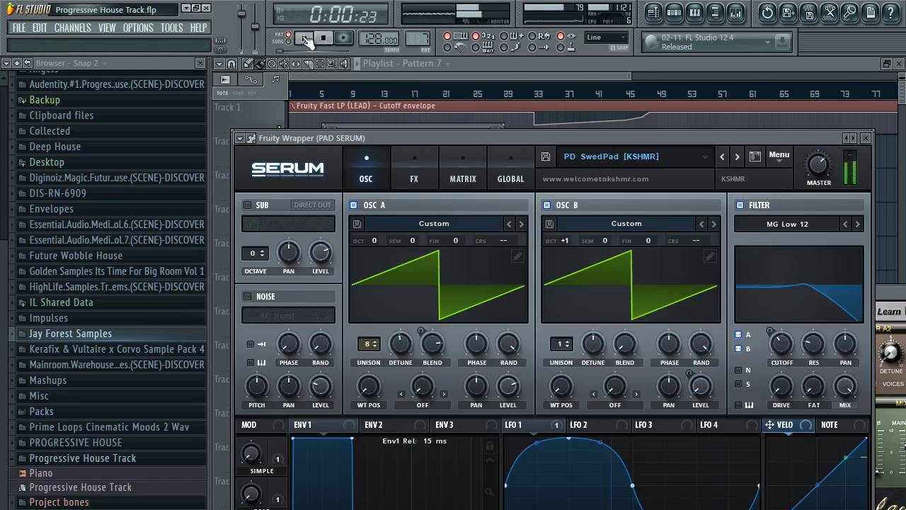
{"action": "left_click", "coordinate": [866, 138]}
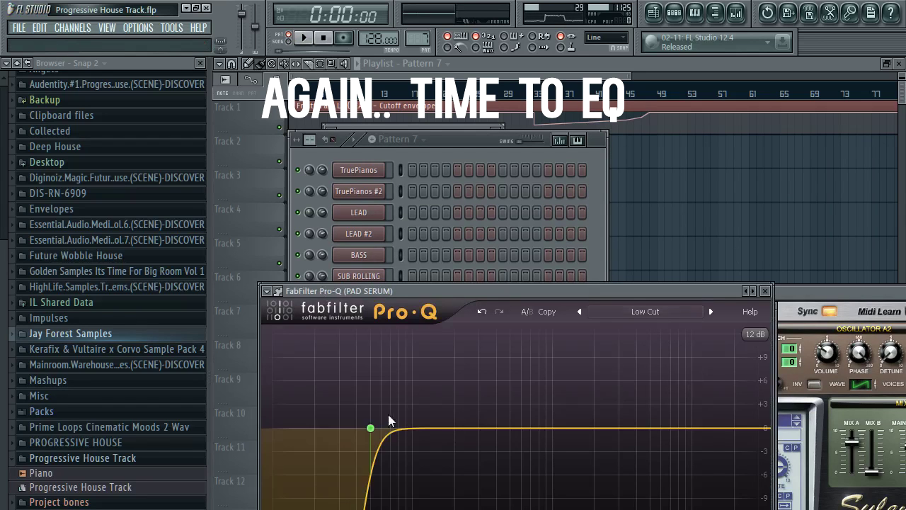
Step: Shape PAD SERUM in FabFilter Pro-Q with a higher low cut, a high cut around 19266 Hz, a slight treble boost and a low-mid dip of about 3 dB
{"action": "left_click_drag", "start_coordinate": [370, 428], "coordinate": [409, 429]}
{"action": "left_click_drag", "start_coordinate": [770, 428], "coordinate": [737, 430]}
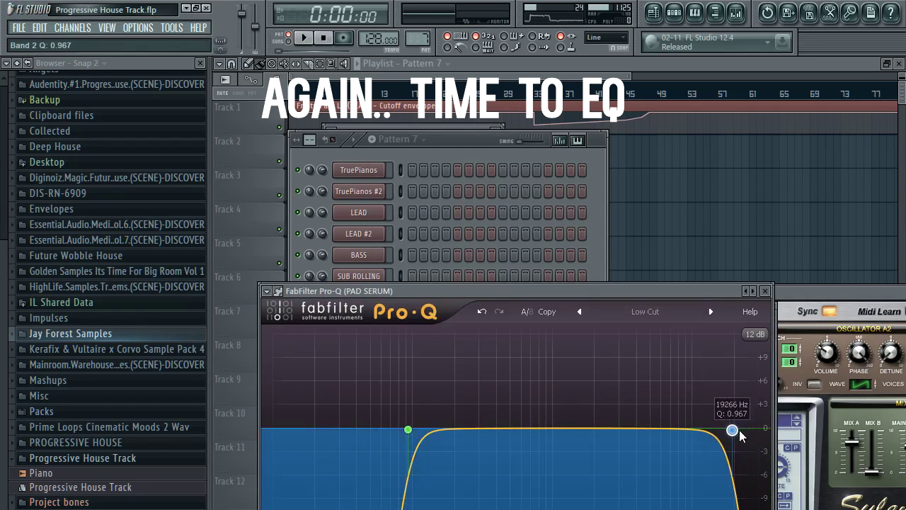
{"action": "left_click_drag", "start_coordinate": [642, 429], "coordinate": [670, 418]}
{"action": "left_click_drag", "start_coordinate": [486, 430], "coordinate": [482, 451]}
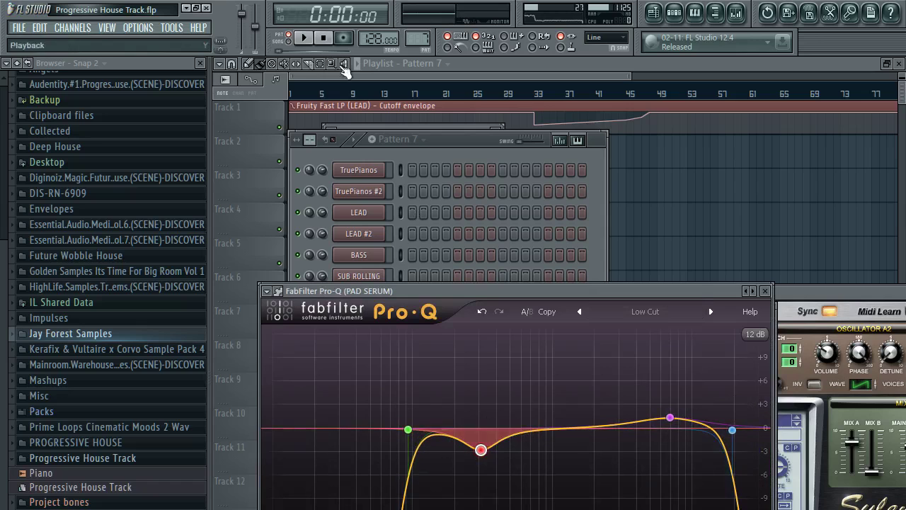
{"action": "left_click", "coordinate": [306, 39]}
{"action": "left_click", "coordinate": [768, 291]}
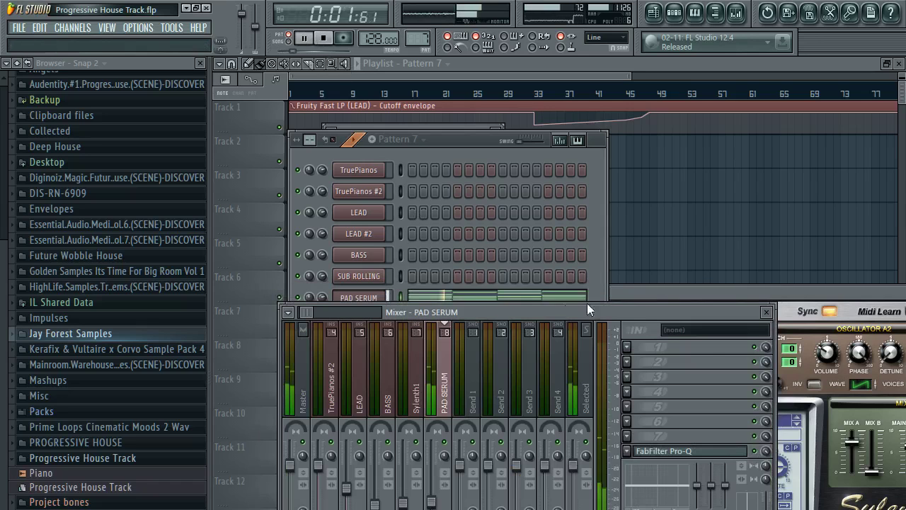
Step: Delete the lowest PAD SERUM note in each of the four bars: D#3, B2, F#3 and C#3
{"action": "left_click", "coordinate": [468, 154]}
{"action": "key", "text": "space"}
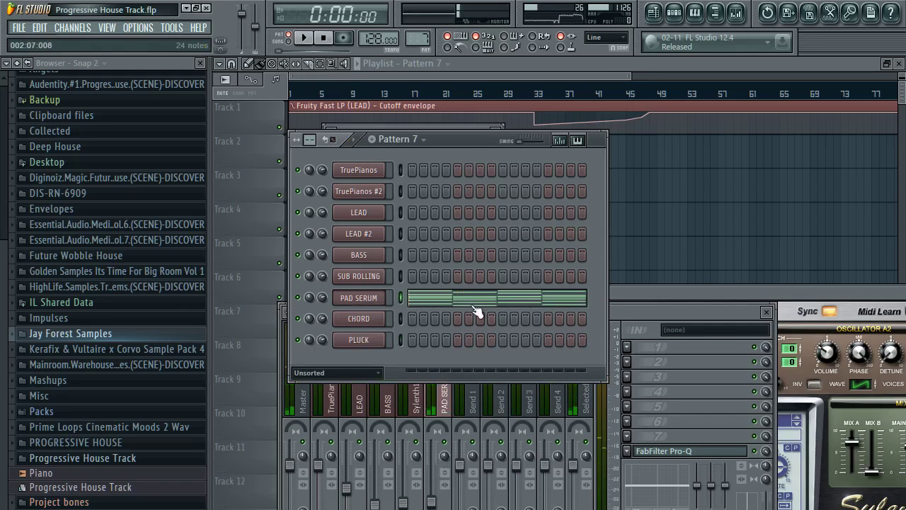
{"action": "left_click", "coordinate": [475, 304]}
{"action": "scroll", "coordinate": [468, 166], "scroll_direction": "down", "scroll_amount": 2}
{"action": "right_click", "coordinate": [329, 459]}
{"action": "right_click", "coordinate": [432, 503]}
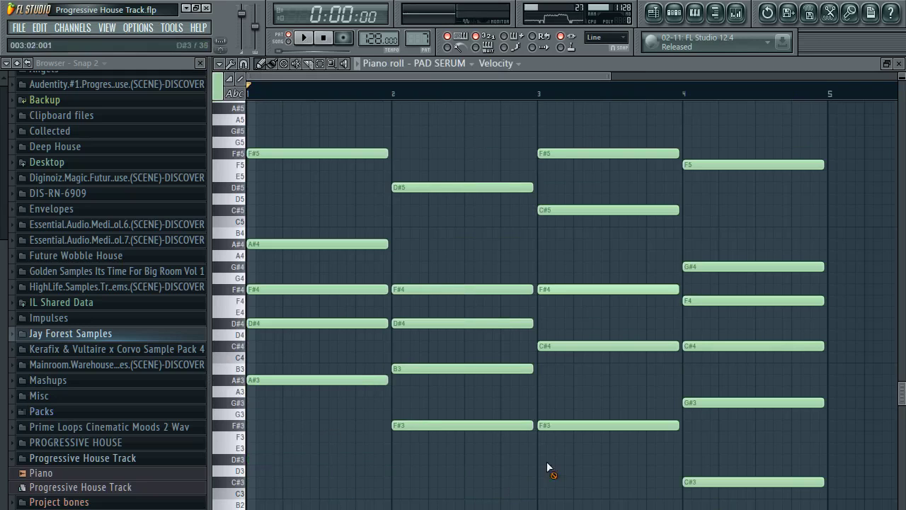
{"action": "right_click", "coordinate": [570, 427]}
{"action": "right_click", "coordinate": [765, 483]}
Step: Play the pad and delete A#3 in bar 1, F#3 in bar 2 and G#3 in bar 4
{"action": "key", "text": "space"}
{"action": "right_click", "coordinate": [381, 381]}
{"action": "right_click", "coordinate": [499, 425]}
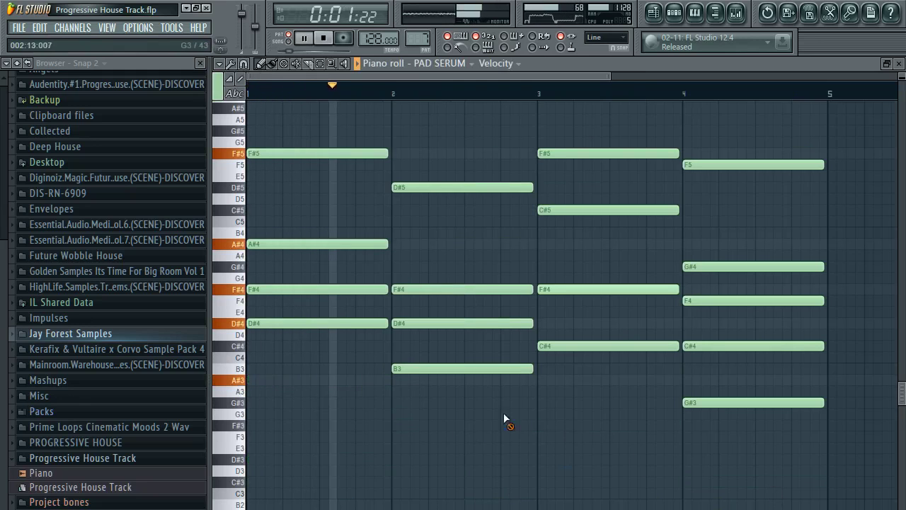
{"action": "right_click", "coordinate": [705, 405]}
{"action": "right_click", "coordinate": [608, 346]}
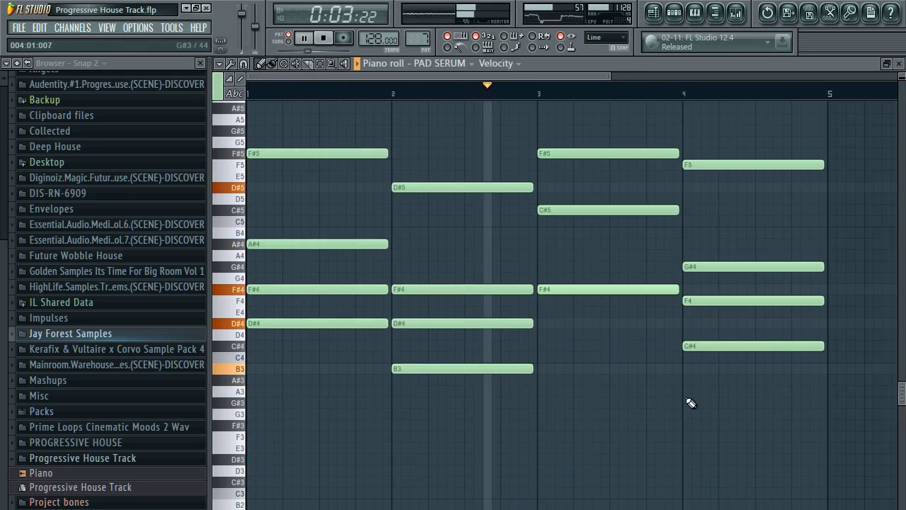
{"action": "key", "text": "space"}
{"action": "key", "text": "ctrl+z"}
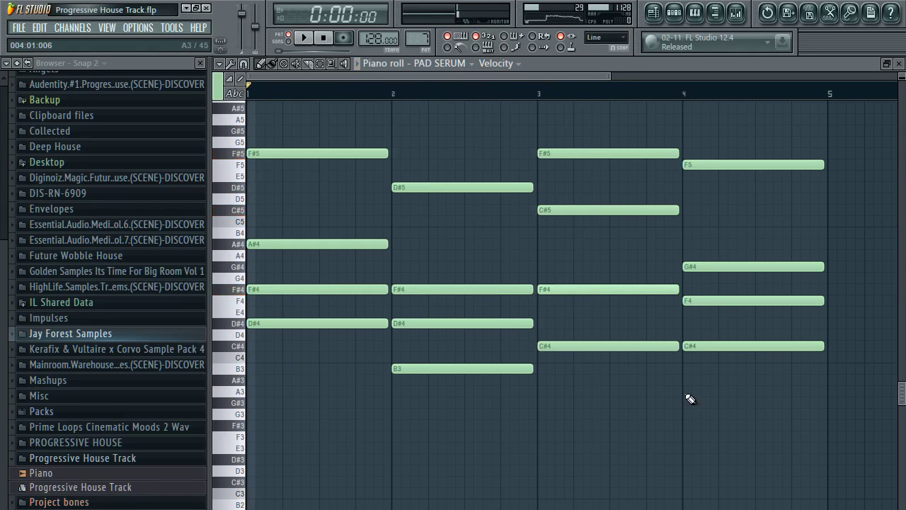
Step: Play the pad pattern and slightly lower the filter cutoff in PAD SERUM's Serum synth
{"action": "key", "text": "space"}
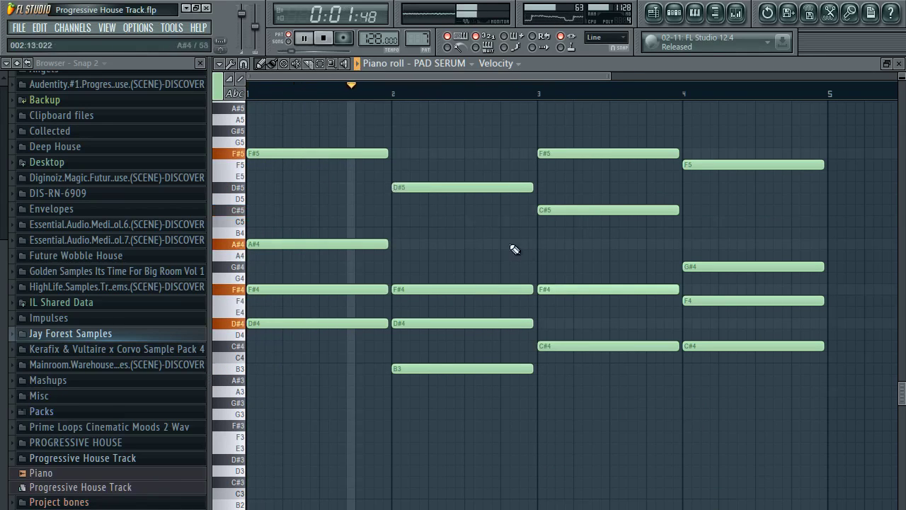
{"action": "scroll", "coordinate": [520, 253], "scroll_direction": "up", "scroll_amount": 3}
{"action": "scroll", "coordinate": [526, 257], "scroll_direction": "down", "scroll_amount": 2}
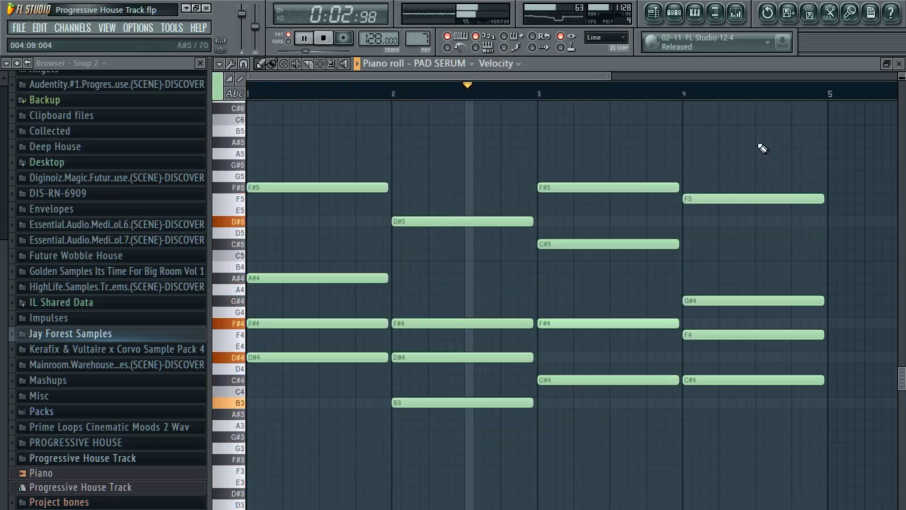
{"action": "left_click", "coordinate": [900, 64]}
{"action": "left_click", "coordinate": [673, 314]}
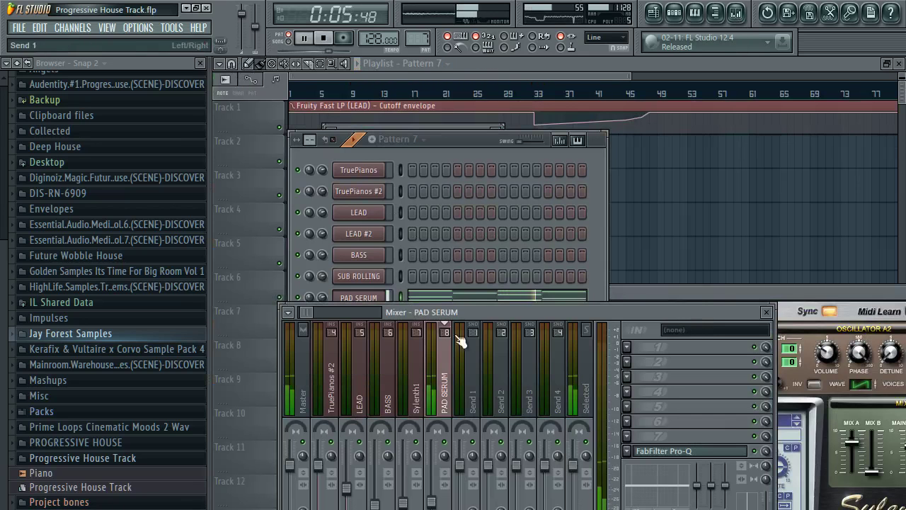
{"action": "left_click", "coordinate": [377, 297]}
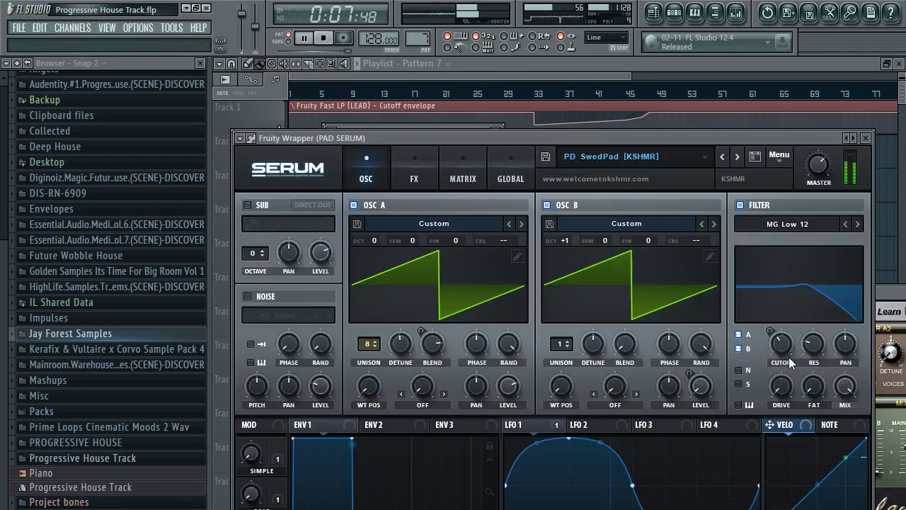
{"action": "left_click_drag", "start_coordinate": [784, 332], "coordinate": [784, 343]}
{"action": "left_click", "coordinate": [865, 138]}
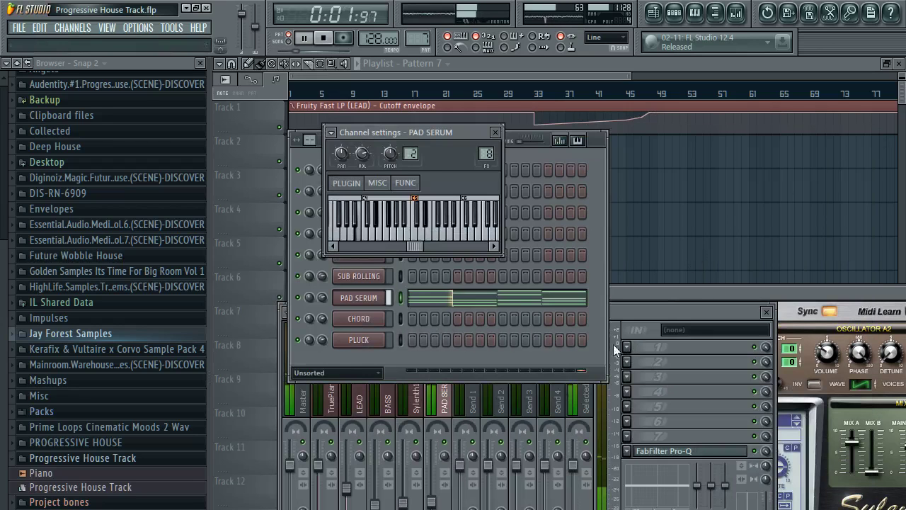
Step: Place four Pattern 7 clips end to end on Track 11 from bar 17 to bar 33, above the Pattern 2 clips
{"action": "left_click", "coordinate": [679, 234]}
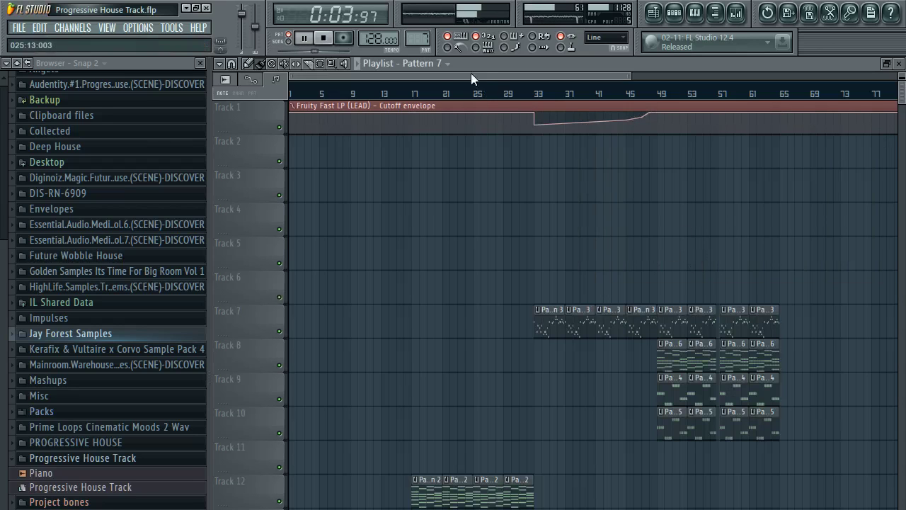
{"action": "left_click_drag", "start_coordinate": [471, 78], "coordinate": [418, 97]}
{"action": "left_click_drag", "start_coordinate": [415, 452], "coordinate": [632, 453]}
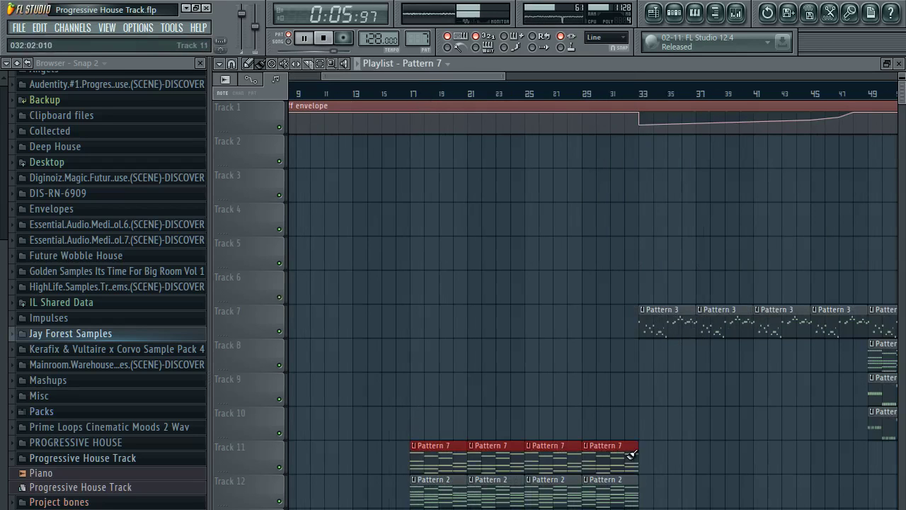
Step: Play the song from bar 17 and lower the TruePianos #2 mixer level to about -3.7 dB
{"action": "left_click", "coordinate": [405, 102]}
{"action": "scroll", "coordinate": [457, 95], "scroll_direction": "down", "scroll_amount": 3}
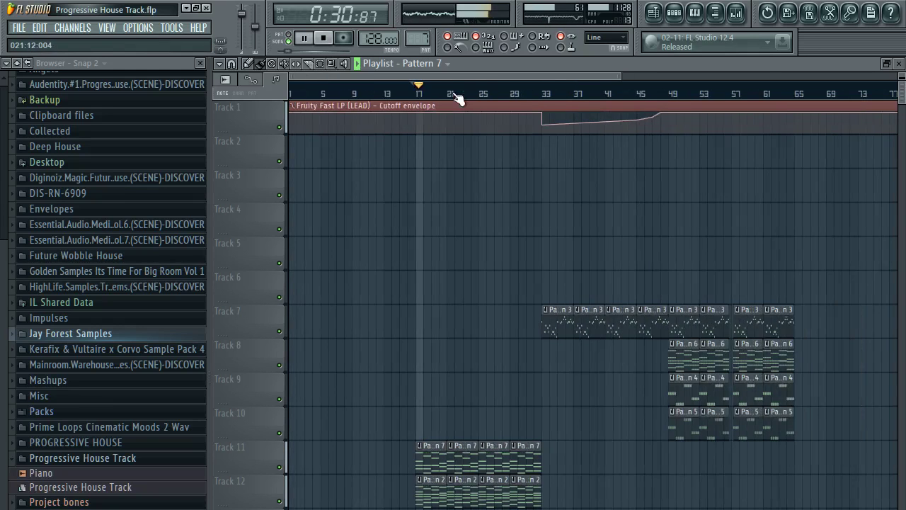
{"action": "scroll", "coordinate": [411, 250], "scroll_direction": "down", "scroll_amount": 3}
{"action": "scroll", "coordinate": [383, 95], "scroll_direction": "up", "scroll_amount": 2}
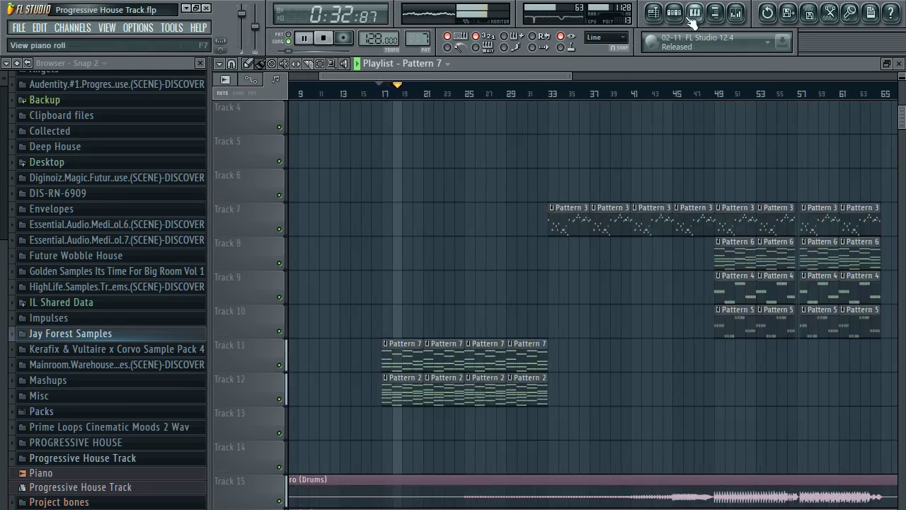
{"action": "left_click", "coordinate": [736, 13]}
{"action": "left_click", "coordinate": [319, 466]}
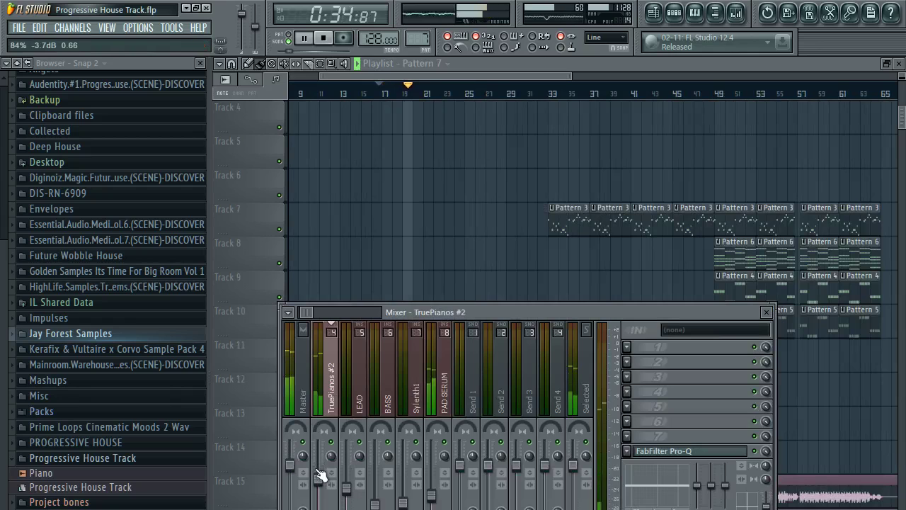
{"action": "key", "text": "F9"}
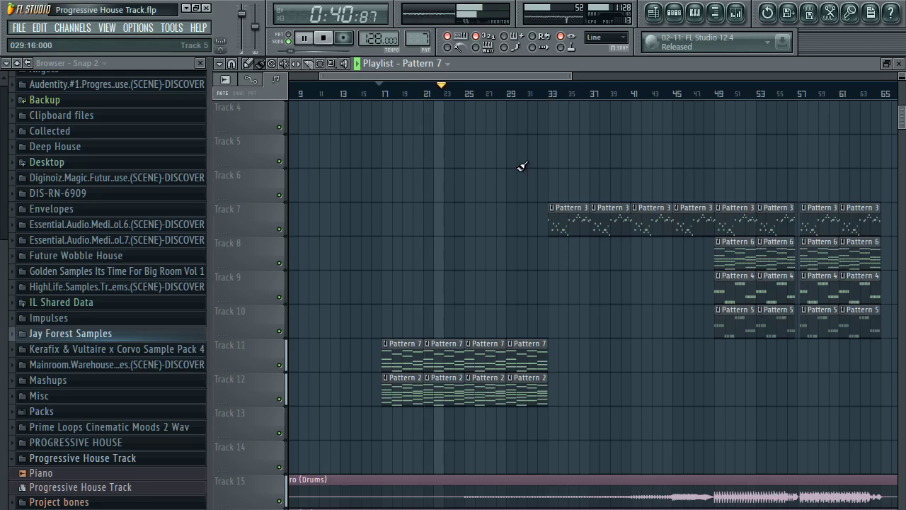
{"action": "scroll", "coordinate": [501, 173], "scroll_direction": "up", "scroll_amount": 3}
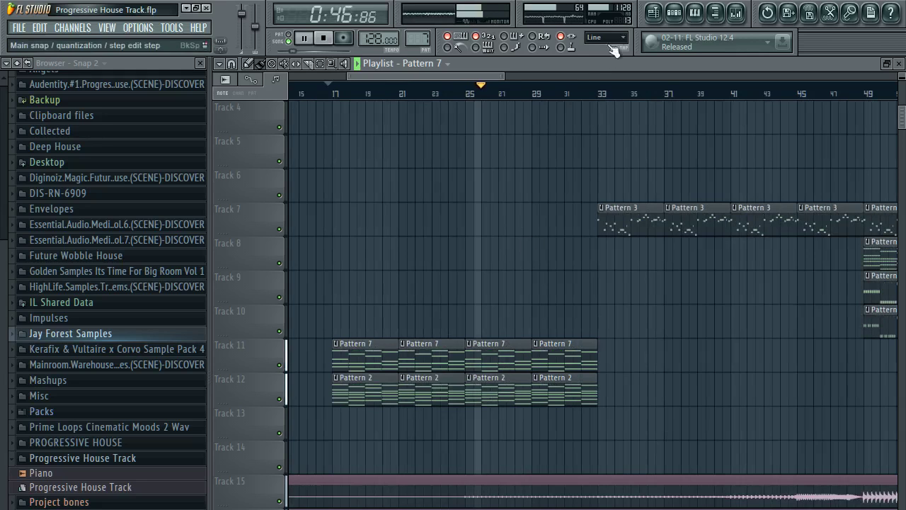
Step: Stop playback, switch to the empty Pattern 8, clone the SUB ROLLING channel and rename the copy SUB BREAK
{"action": "left_click", "coordinate": [675, 12]}
{"action": "key", "text": "space"}
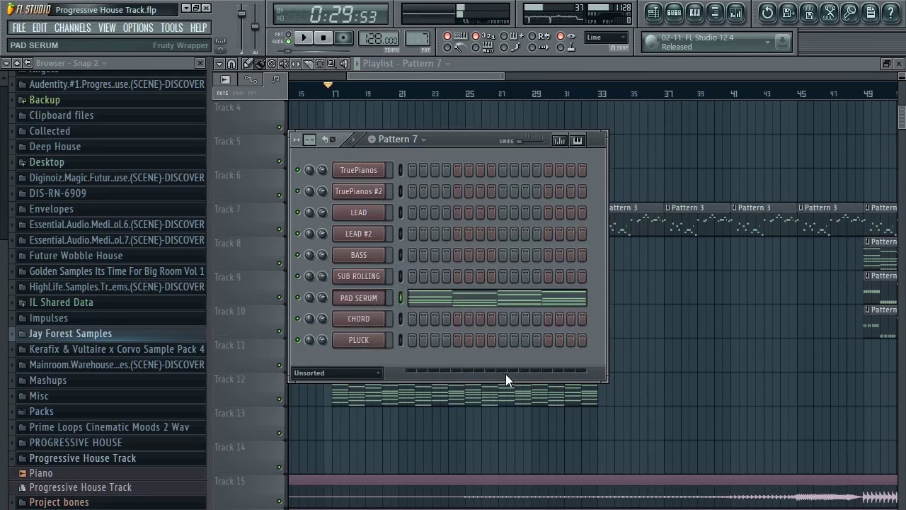
{"action": "scroll", "coordinate": [423, 41], "scroll_direction": "up", "scroll_amount": 1}
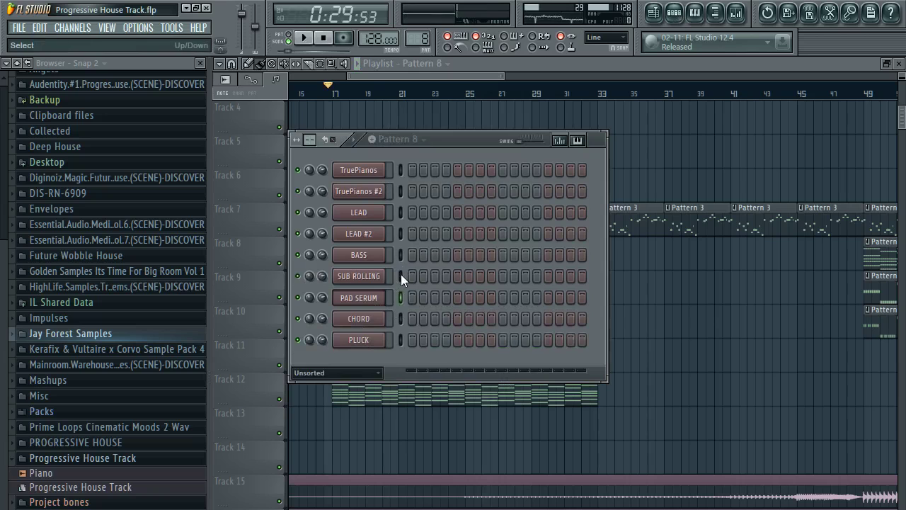
{"action": "key", "text": "alt+c"}
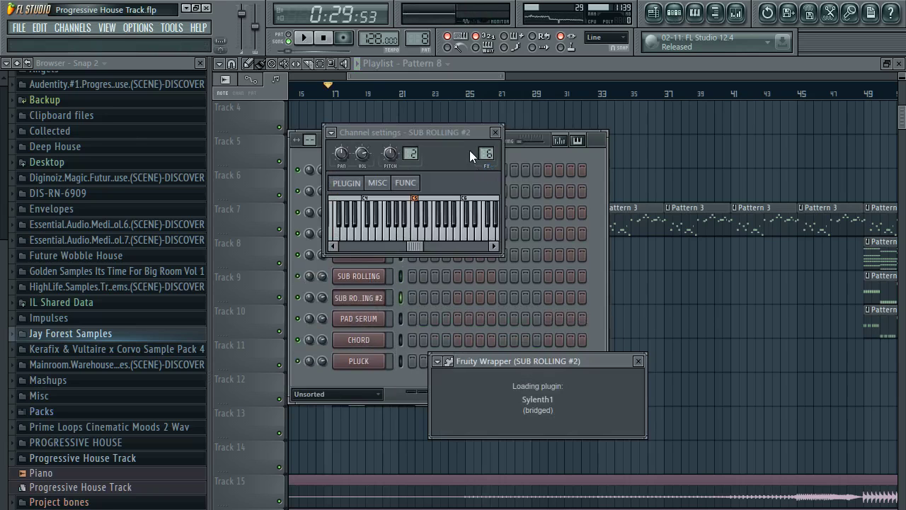
{"action": "left_click", "coordinate": [556, 153]}
{"action": "left_click", "coordinate": [366, 299]}
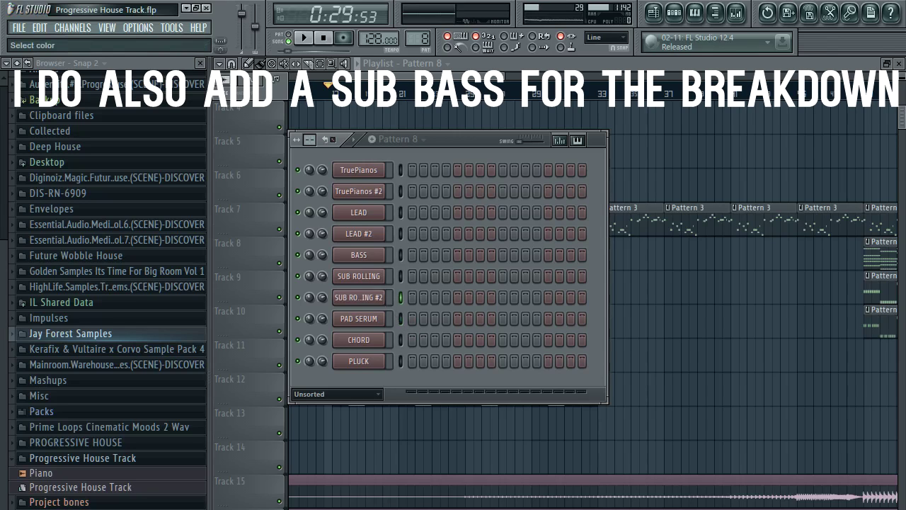
Step: Paste the pad's chord notes into the SUB BREAK channel of Pattern 8 and open them in the piano roll
{"action": "left_click", "coordinate": [398, 318]}
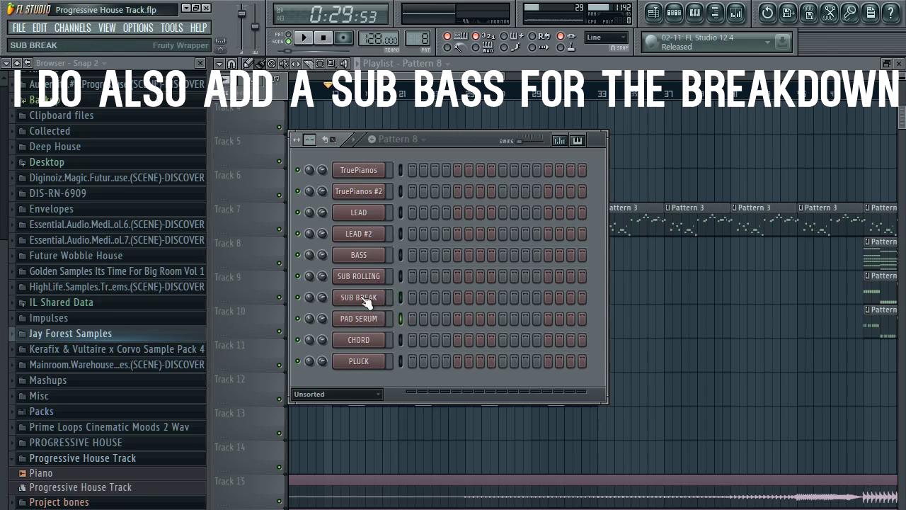
{"action": "key", "text": "ctrl+v"}
{"action": "left_click", "coordinate": [435, 300]}
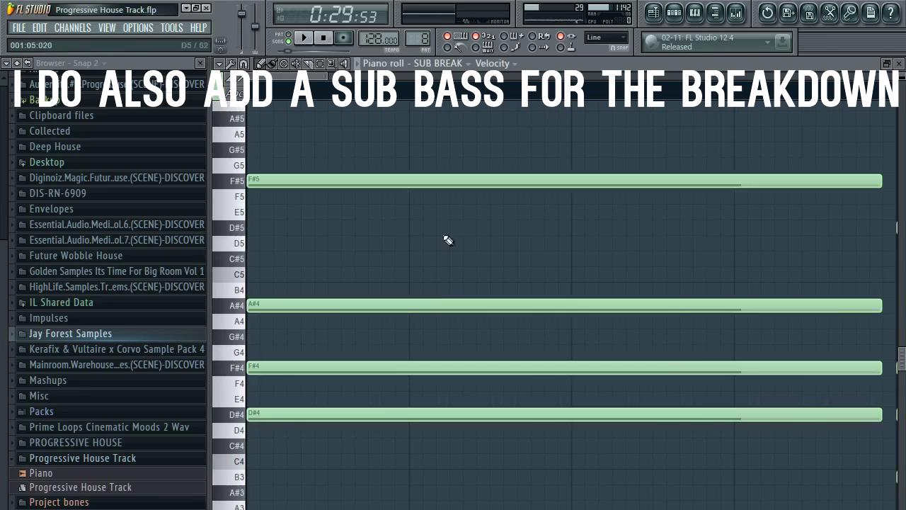
Step: Delete the upper SUB BREAK notes in all four bars, keeping only the lowest ones: D#4, B3, C#4 and C#4
{"action": "scroll", "coordinate": [418, 153], "scroll_direction": "down", "scroll_amount": 3}
{"action": "right_click", "coordinate": [364, 181]}
{"action": "right_click", "coordinate": [334, 306]}
{"action": "right_click", "coordinate": [495, 227]}
{"action": "right_click", "coordinate": [581, 180]}
{"action": "right_click", "coordinate": [638, 259]}
{"action": "right_click", "coordinate": [716, 197]}
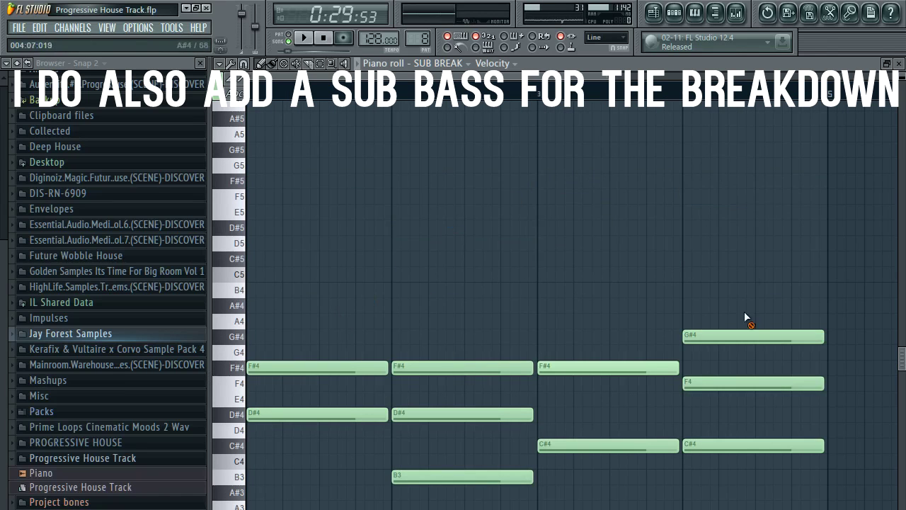
{"action": "right_click", "coordinate": [743, 337]}
{"action": "right_click", "coordinate": [609, 366]}
{"action": "right_click", "coordinate": [482, 366]}
{"action": "right_click", "coordinate": [326, 366]}
{"action": "right_click", "coordinate": [711, 383]}
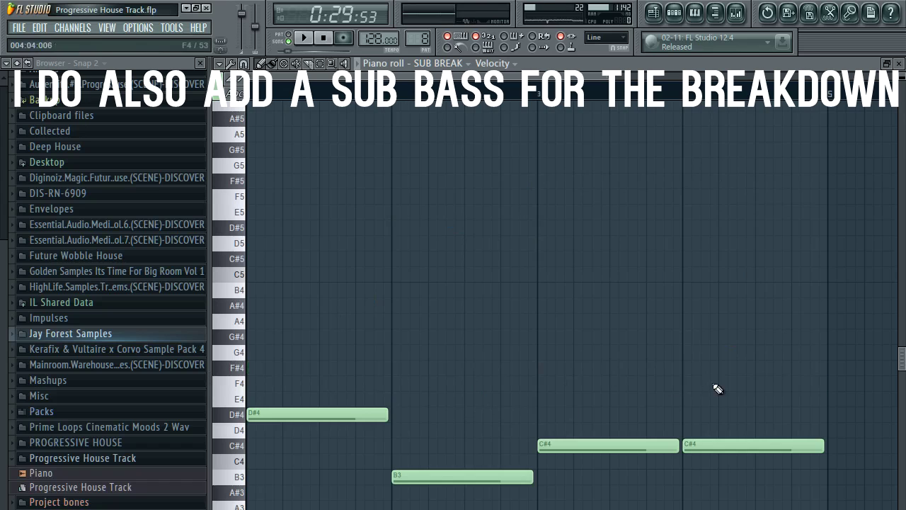
Step: Audition the sub pattern and place two Pattern 8 clips on Track 9 from bar 25 to bar 33
{"action": "left_click", "coordinate": [303, 37]}
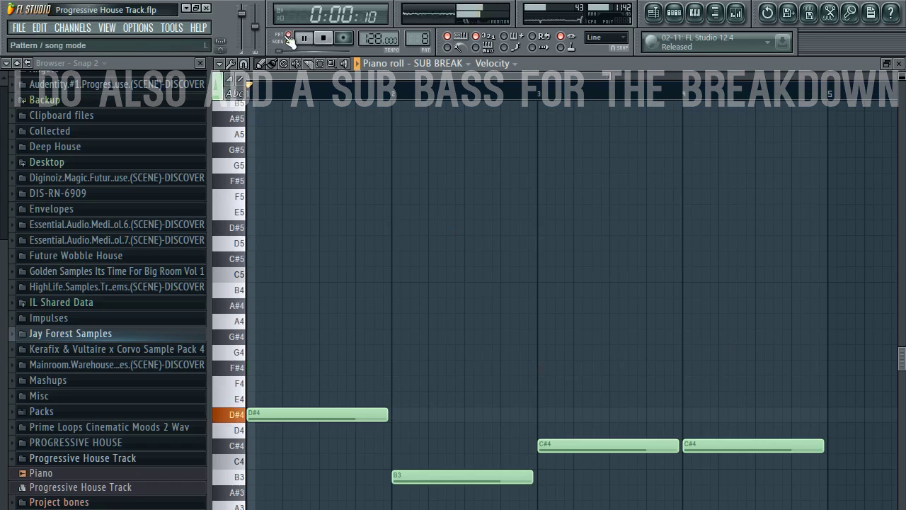
{"action": "left_click", "coordinate": [653, 13]}
{"action": "left_click_drag", "start_coordinate": [474, 299], "coordinate": [568, 291]}
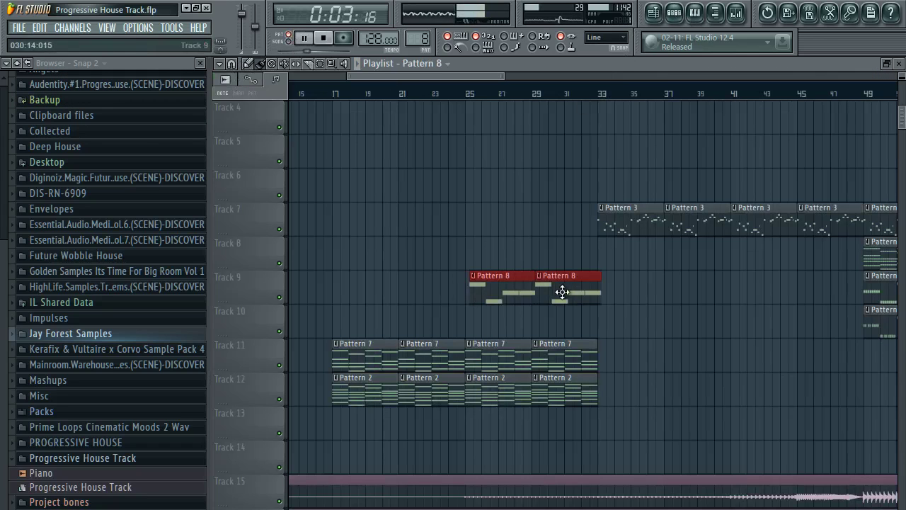
Step: Play the breakdown from bar 25 with the sub bass and check the BASS track's level in the mixer
{"action": "left_click", "coordinate": [459, 95]}
{"action": "scroll", "coordinate": [570, 96], "scroll_direction": "down", "scroll_amount": 3}
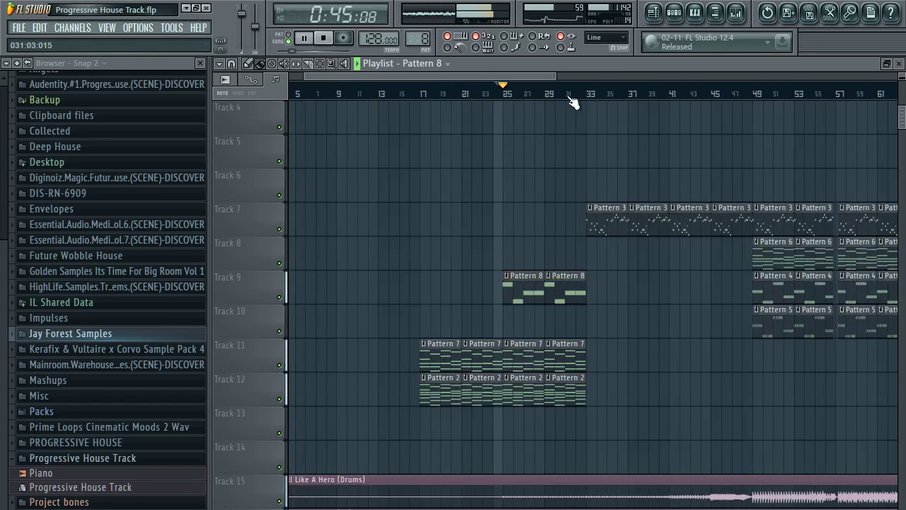
{"action": "scroll", "coordinate": [599, 95], "scroll_direction": "up", "scroll_amount": 2}
{"action": "scroll", "coordinate": [602, 98], "scroll_direction": "up", "scroll_amount": 1}
{"action": "left_click", "coordinate": [736, 14]}
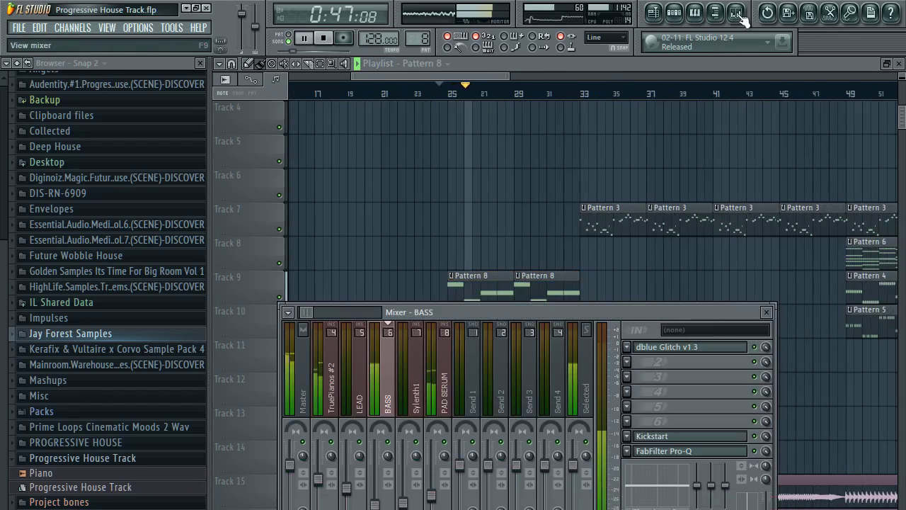
{"action": "key", "text": "F9"}
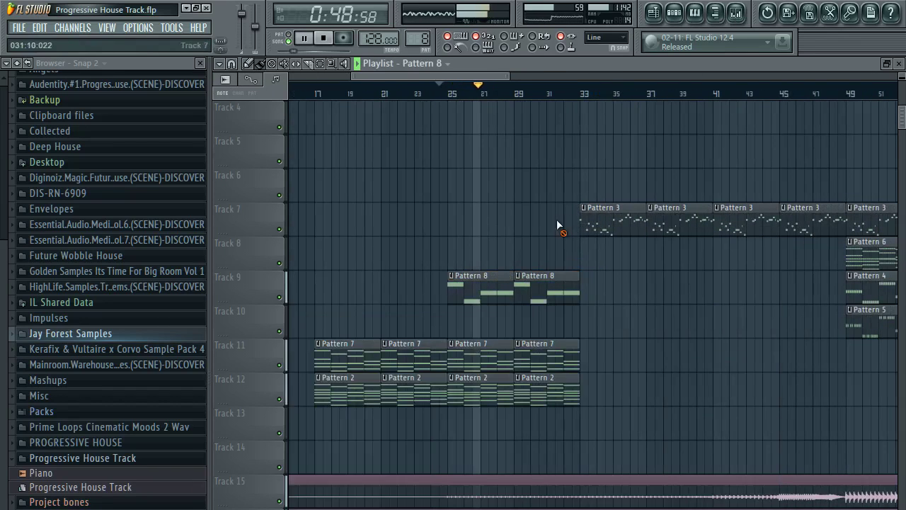
Step: Stop playback, route SUB BREAK to its own mixer track 9 and load FabFilter Pro-Q there with the Sub preset
{"action": "left_click", "coordinate": [674, 12]}
{"action": "key", "text": "space"}
{"action": "left_click", "coordinate": [369, 298]}
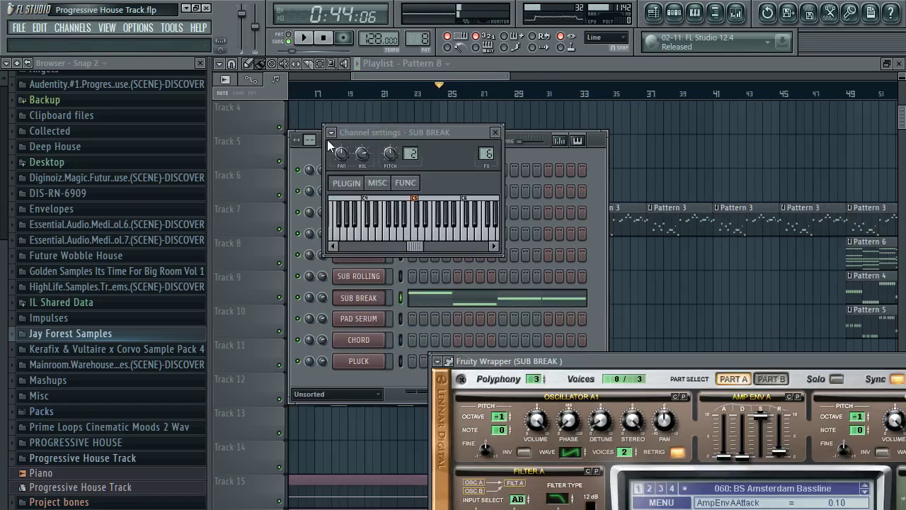
{"action": "key", "text": "ctrl+l"}
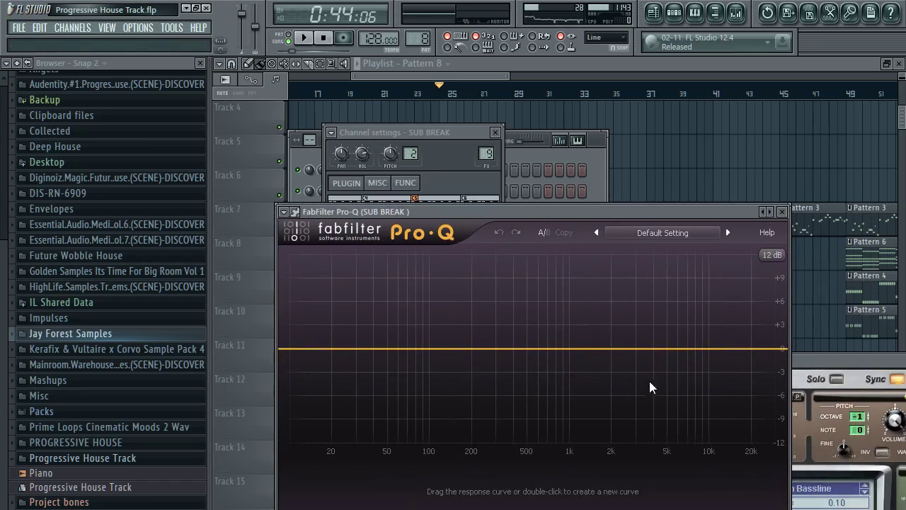
{"action": "left_click", "coordinate": [636, 451]}
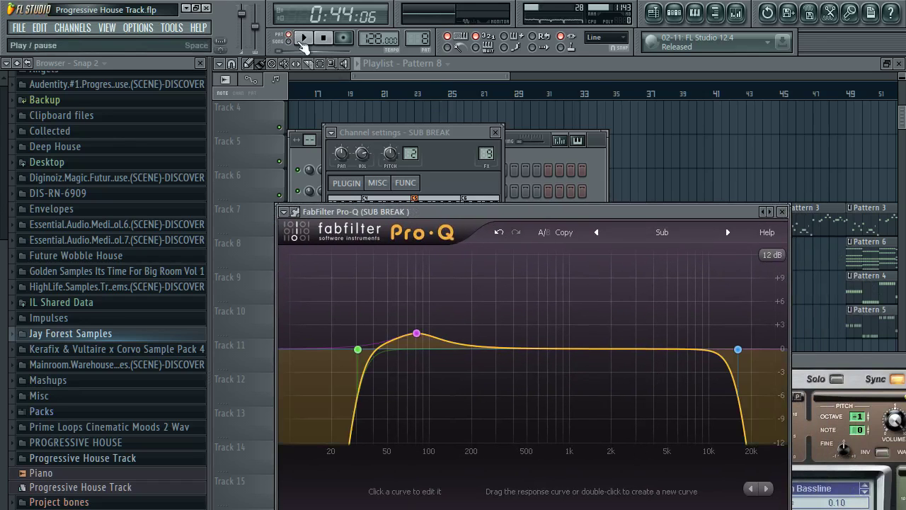
Step: Close the equaliser, play the breakdown into bar 25 and lower the SUB BREAK mixer level to about -12.9 dB
{"action": "left_click", "coordinate": [783, 212]}
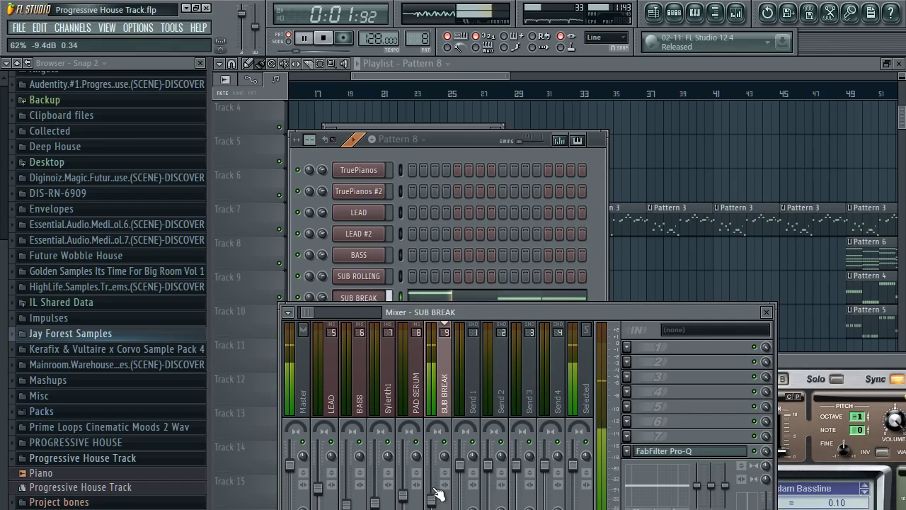
{"action": "key", "text": "F12"}
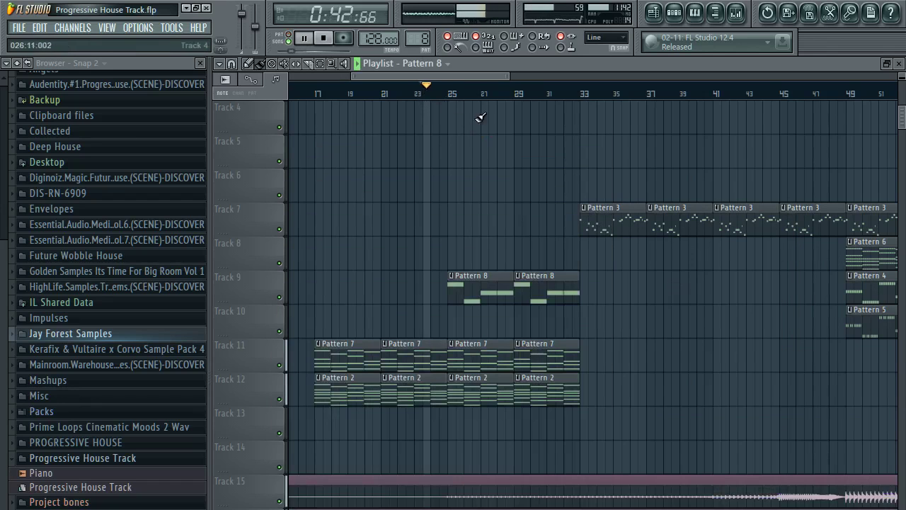
{"action": "scroll", "coordinate": [454, 102], "scroll_direction": "up", "scroll_amount": 5}
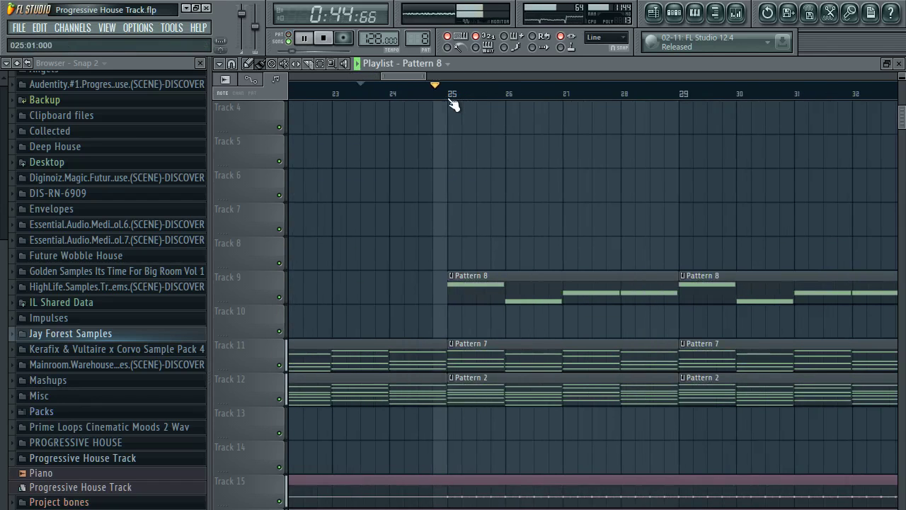
{"action": "scroll", "coordinate": [454, 105], "scroll_direction": "down", "scroll_amount": 2}
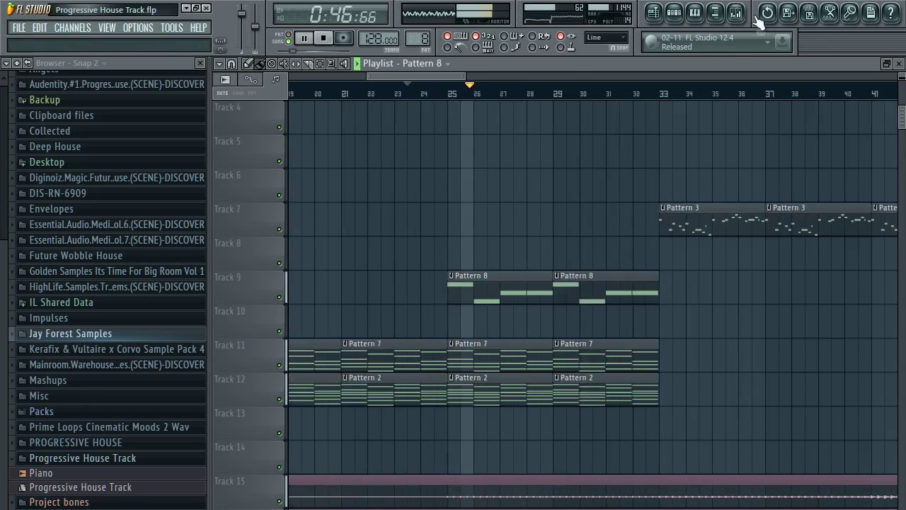
{"action": "key", "text": "F9"}
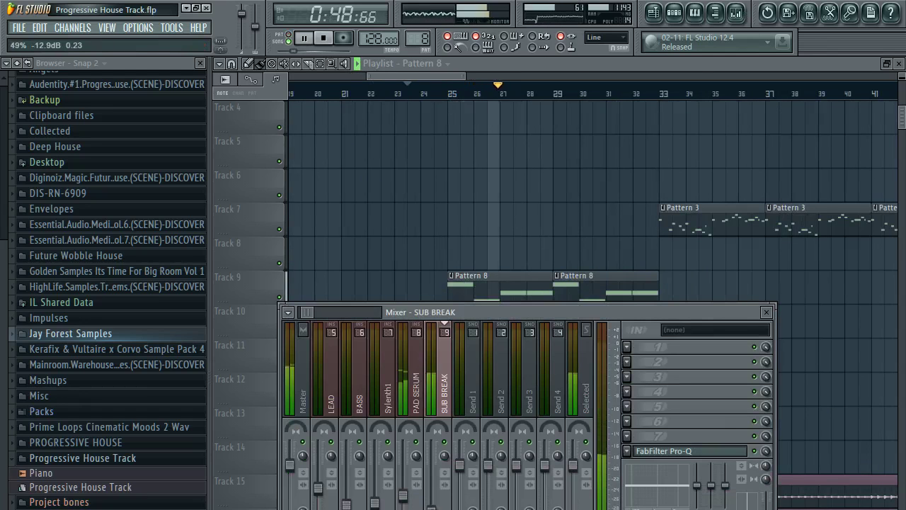
{"action": "key", "text": "F9"}
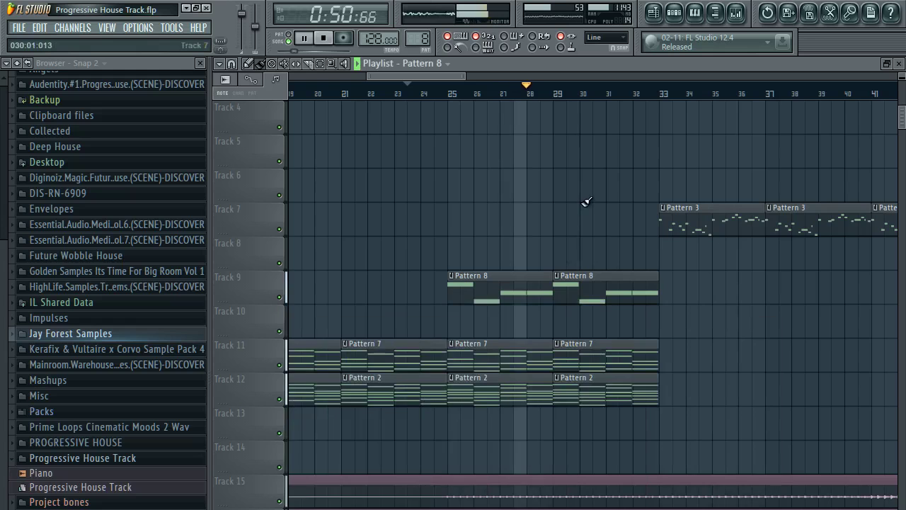
{"action": "scroll", "coordinate": [439, 91], "scroll_direction": "up", "scroll_amount": 4}
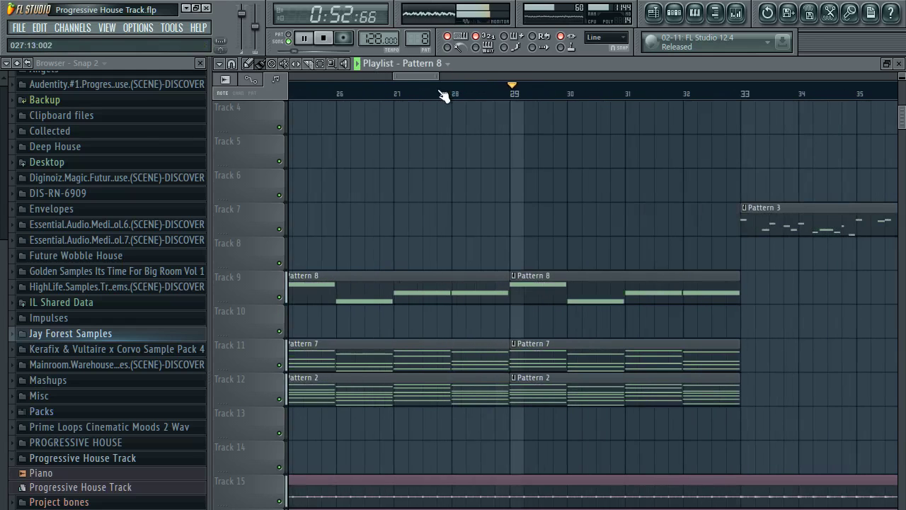
Step: Copy the Pattern 8, Pattern 7 and Pattern 2 clips from bars 25–33 to bars 33–41, then clear the selection
{"action": "scroll", "coordinate": [439, 90], "scroll_direction": "down", "scroll_amount": 6}
{"action": "scroll", "coordinate": [443, 94], "scroll_direction": "down", "scroll_amount": 4}
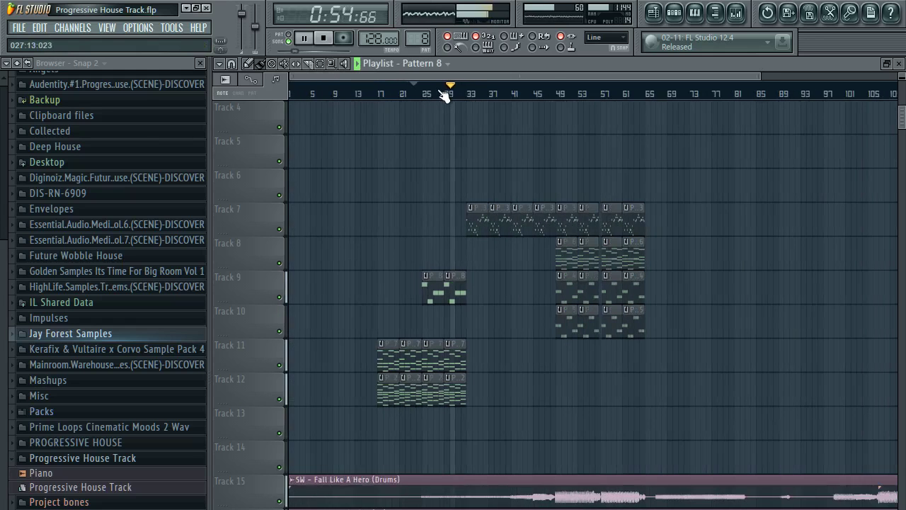
{"action": "scroll", "coordinate": [469, 97], "scroll_direction": "up", "scroll_amount": 3}
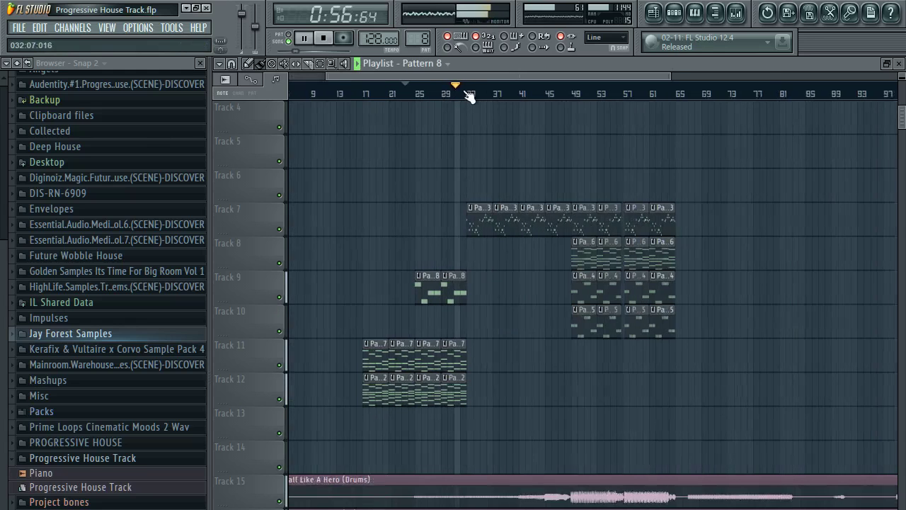
{"action": "left_click_drag", "start_coordinate": [497, 427], "coordinate": [484, 278]}
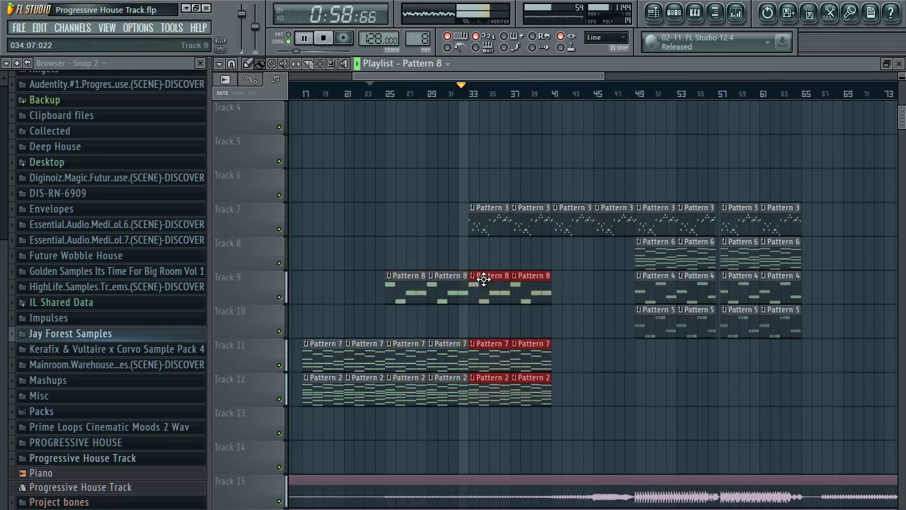
{"action": "left_click", "coordinate": [578, 286], "text": "ctrl"}
{"action": "scroll", "coordinate": [565, 95], "scroll_direction": "up", "scroll_amount": 2}
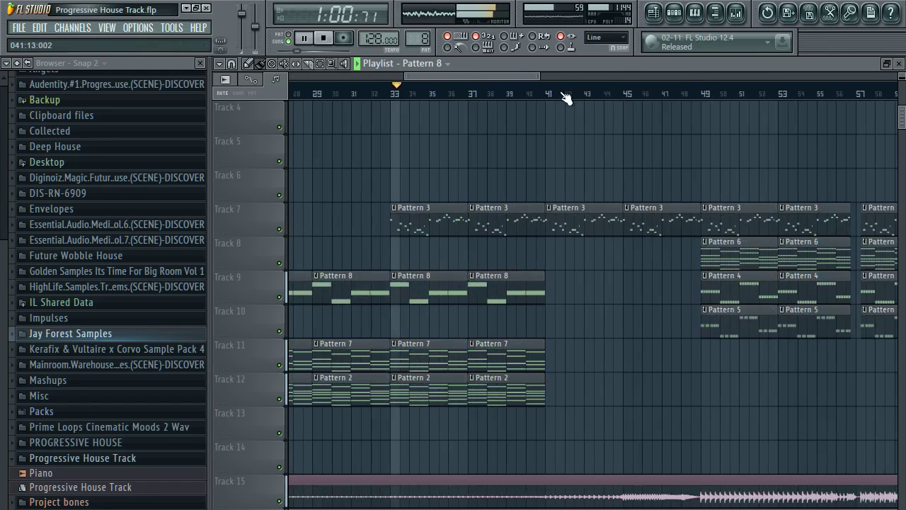
{"action": "scroll", "coordinate": [565, 96], "scroll_direction": "down", "scroll_amount": 2}
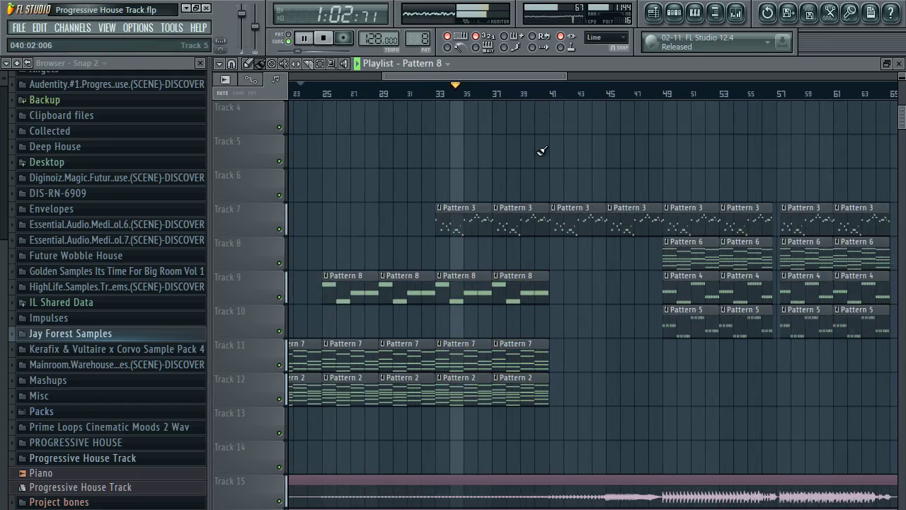
Step: Play the arrangement from bar 33, from bar 47 into the drop and from bar 17, then stop playback
{"action": "left_click", "coordinate": [437, 94]}
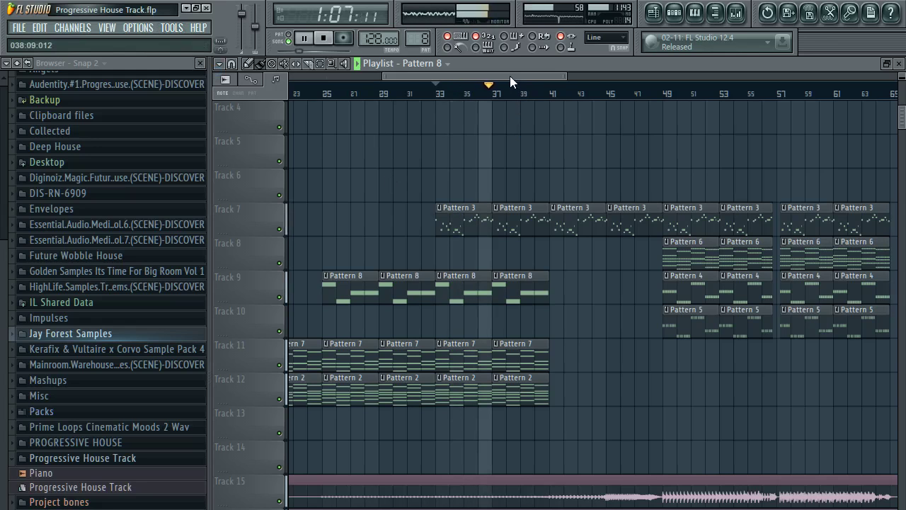
{"action": "scroll", "coordinate": [527, 96], "scroll_direction": "up", "scroll_amount": 2}
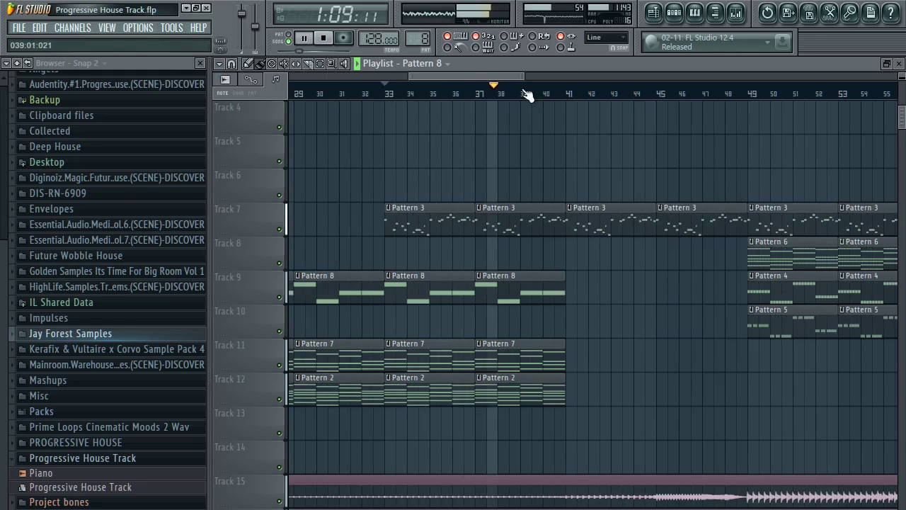
{"action": "mouse_move", "coordinate": [505, 79]}
{"action": "left_mouse_down"}
{"action": "mouse_move", "coordinate": [515, 77]}
{"action": "mouse_move", "coordinate": [507, 76]}
{"action": "left_mouse_up"}
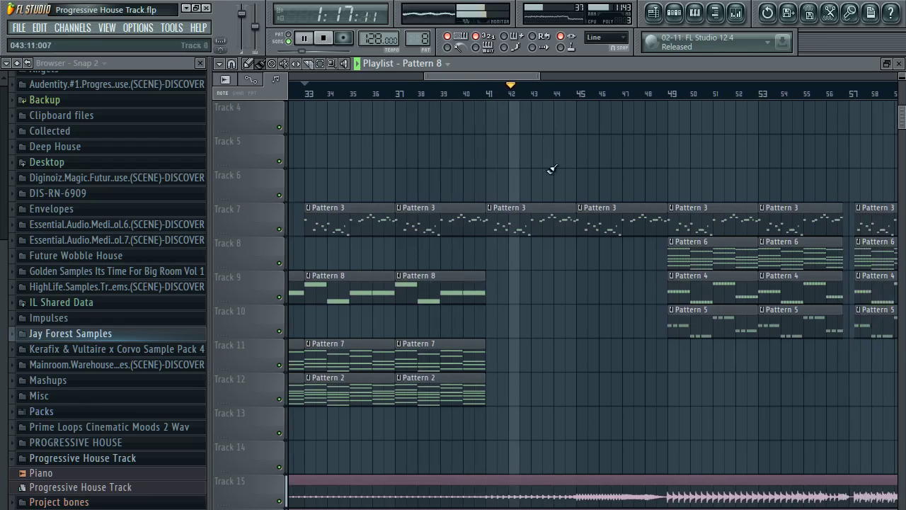
{"action": "left_click_drag", "start_coordinate": [512, 75], "coordinate": [532, 76]}
{"action": "left_click", "coordinate": [526, 93]}
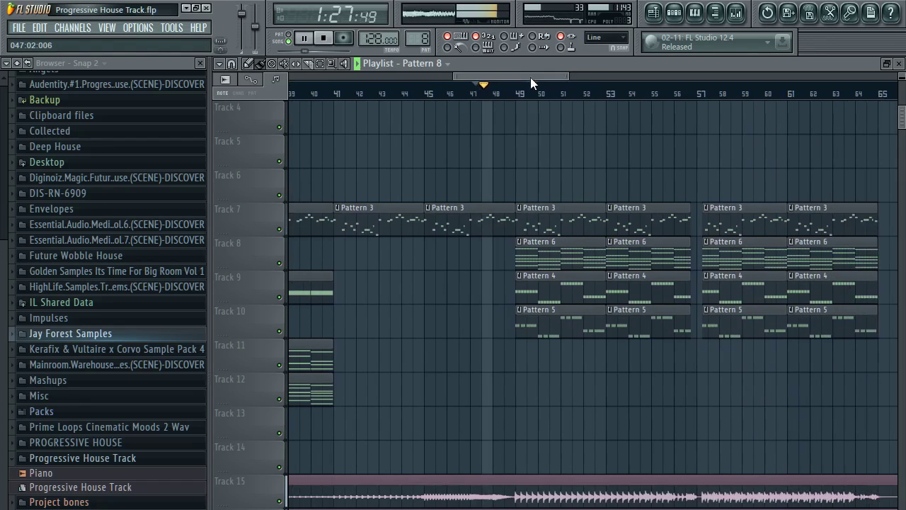
{"action": "scroll", "coordinate": [518, 103], "scroll_direction": "down", "scroll_amount": 5}
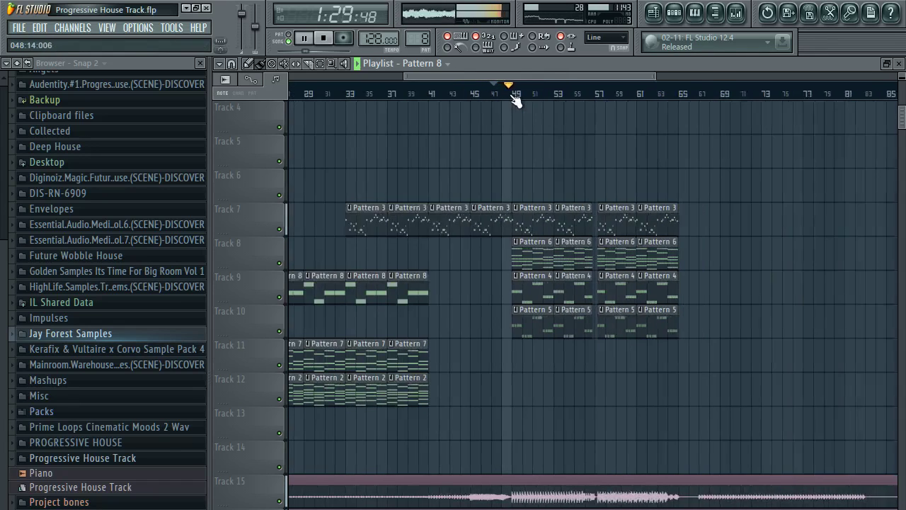
{"action": "scroll", "coordinate": [516, 100], "scroll_direction": "down", "scroll_amount": 3}
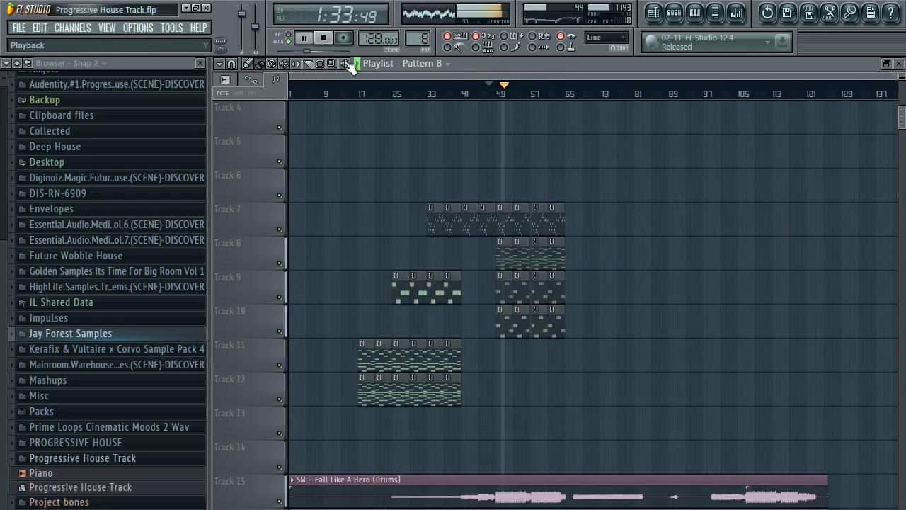
{"action": "left_click", "coordinate": [361, 92]}
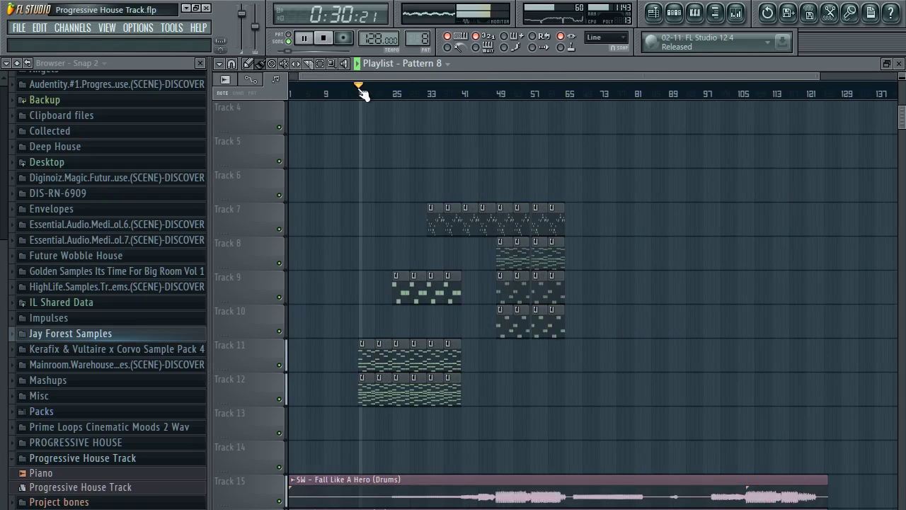
{"action": "scroll", "coordinate": [362, 92], "scroll_direction": "up", "scroll_amount": 4}
{"action": "key", "text": "space"}
Step: Copy the PAD SERUM chords from Pattern 7 into the PLUCK channel of Pattern 9
{"action": "left_click", "coordinate": [675, 13]}
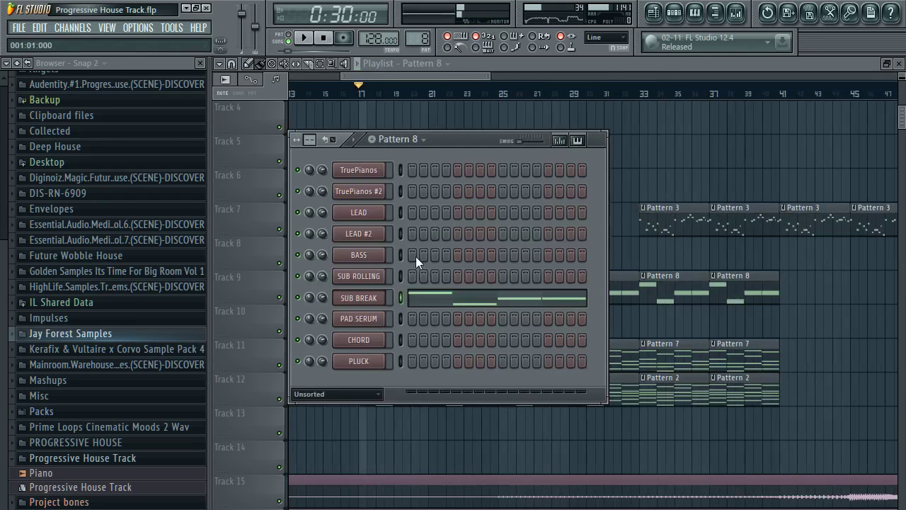
{"action": "scroll", "coordinate": [417, 48], "scroll_direction": "down", "scroll_amount": 1}
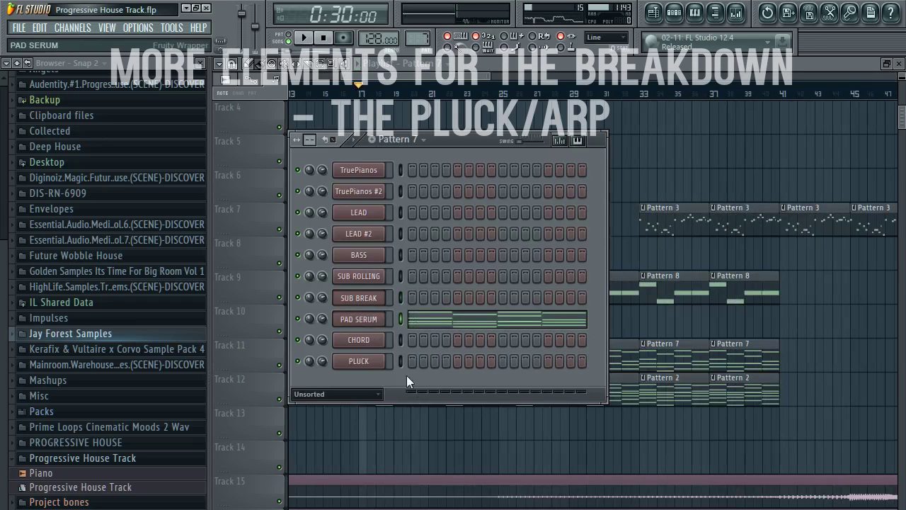
{"action": "scroll", "coordinate": [411, 39], "scroll_direction": "up", "scroll_amount": 2}
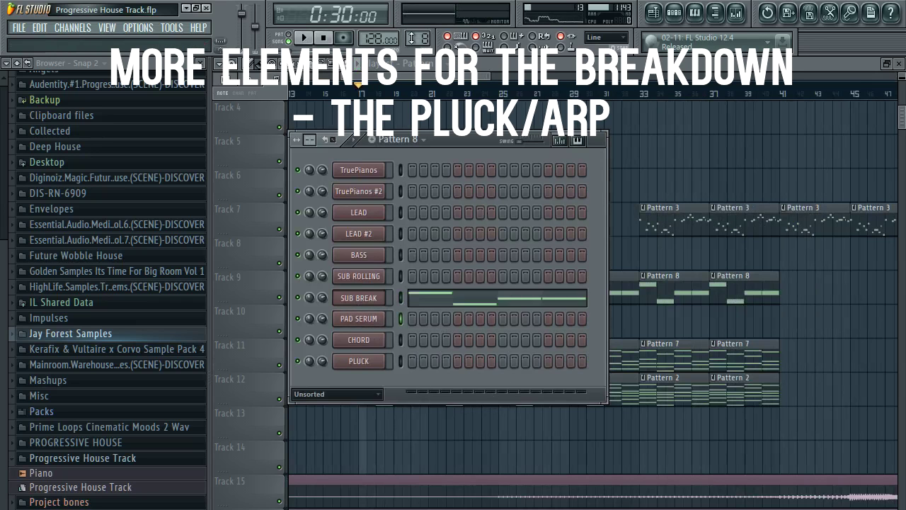
{"action": "left_click", "coordinate": [400, 360]}
{"action": "key", "text": "ctrl+v"}
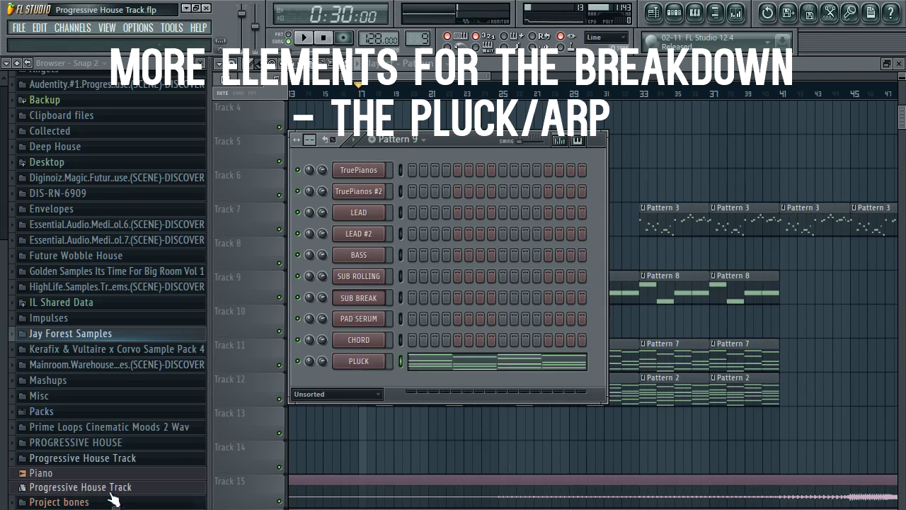
Step: Find the PL_Ftampa 97 preset in the sample library and load it onto the PLUCK channel
{"action": "left_click", "coordinate": [68, 336]}
{"action": "scroll", "coordinate": [91, 446], "scroll_direction": "down", "scroll_amount": 1}
{"action": "scroll", "coordinate": [95, 459], "scroll_direction": "down", "scroll_amount": 7}
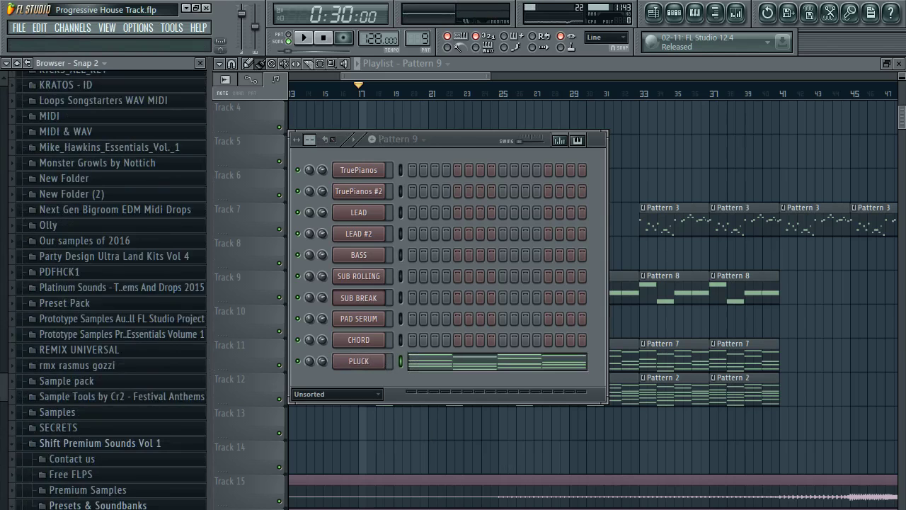
{"action": "scroll", "coordinate": [106, 283], "scroll_direction": "down", "scroll_amount": 10}
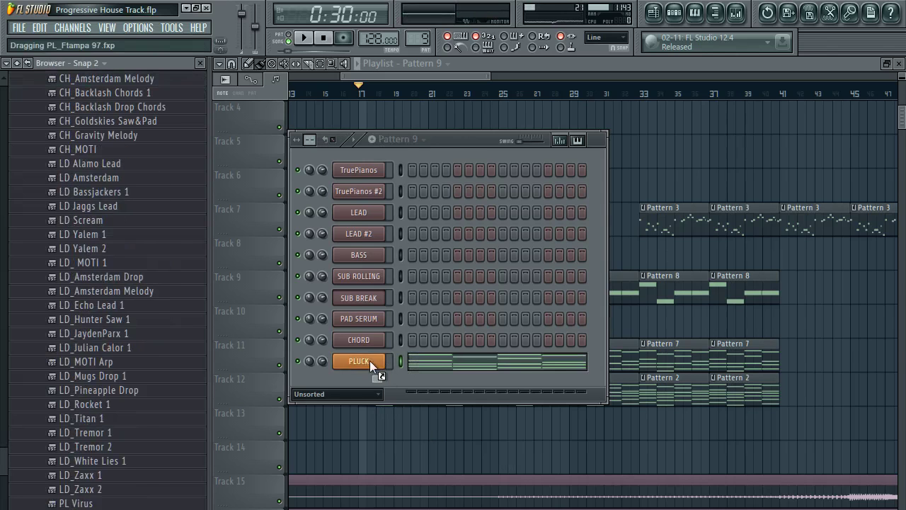
{"action": "left_click_drag", "start_coordinate": [370, 361], "coordinate": [370, 362]}
Step: Play Pattern 9 with the new pluck sound, view its chords in the piano roll and stop playback
{"action": "left_click", "coordinate": [301, 40]}
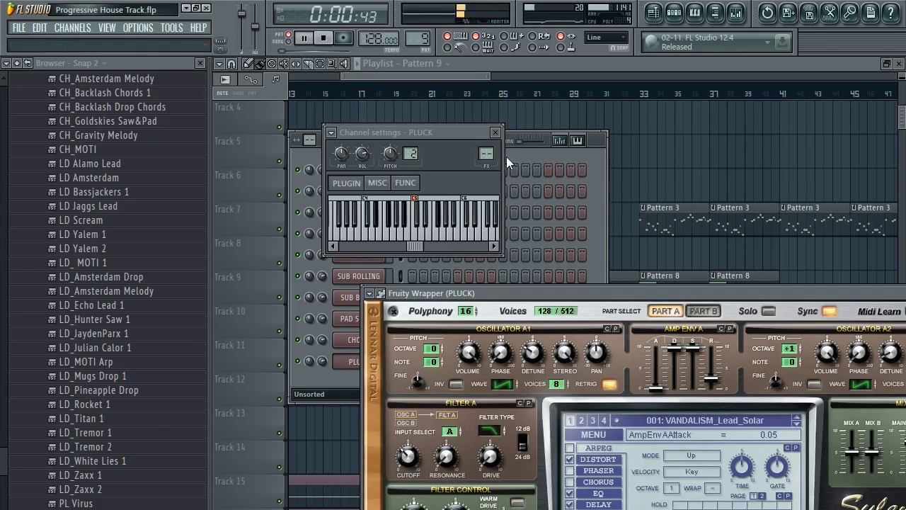
{"action": "left_click", "coordinate": [577, 157]}
{"action": "left_click", "coordinate": [427, 365]}
{"action": "left_click", "coordinate": [675, 14]}
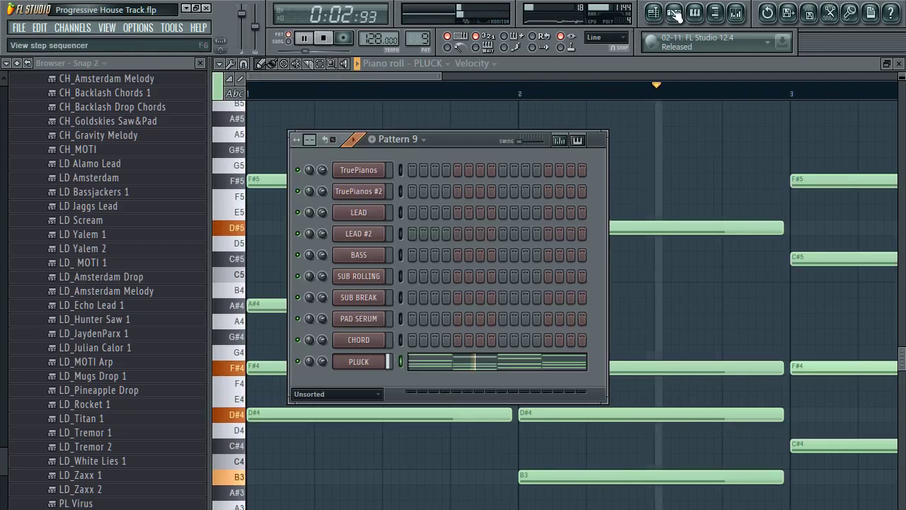
{"action": "key", "text": "space"}
Step: Route PLUCK to mixer track 10, load FabFilter Pro-Q there with the Lead preset and audition it before closing the plugin windows
{"action": "left_click", "coordinate": [373, 365]}
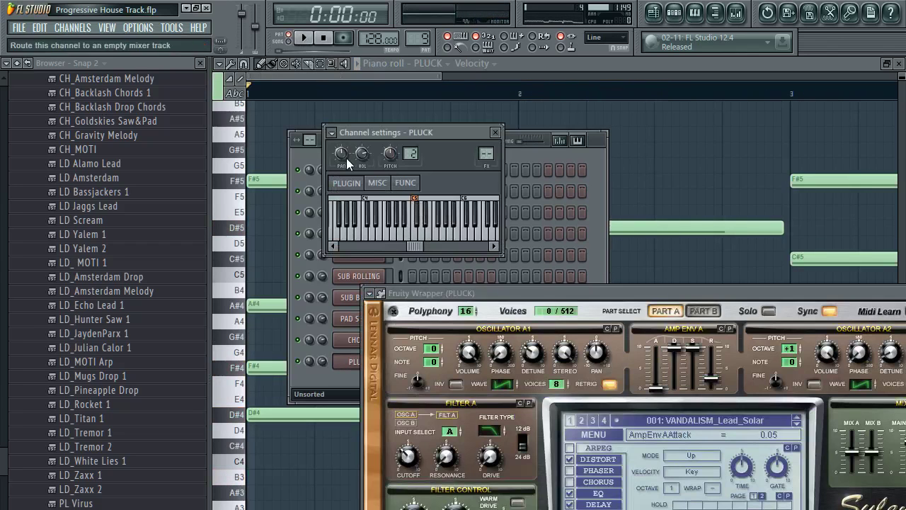
{"action": "key", "text": "ctrl+l"}
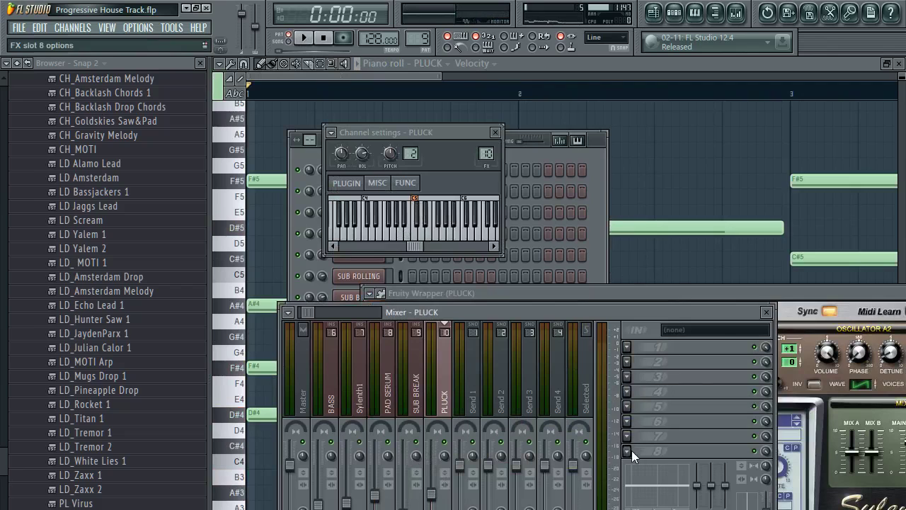
{"action": "left_click_drag", "start_coordinate": [694, 399], "coordinate": [500, 291]}
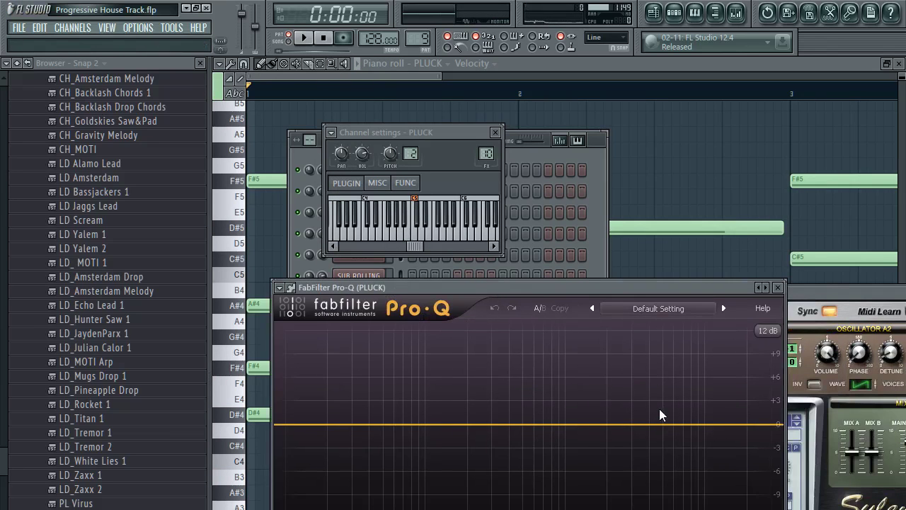
{"action": "left_click", "coordinate": [657, 451]}
{"action": "left_click", "coordinate": [520, 154]}
{"action": "key", "text": "space"}
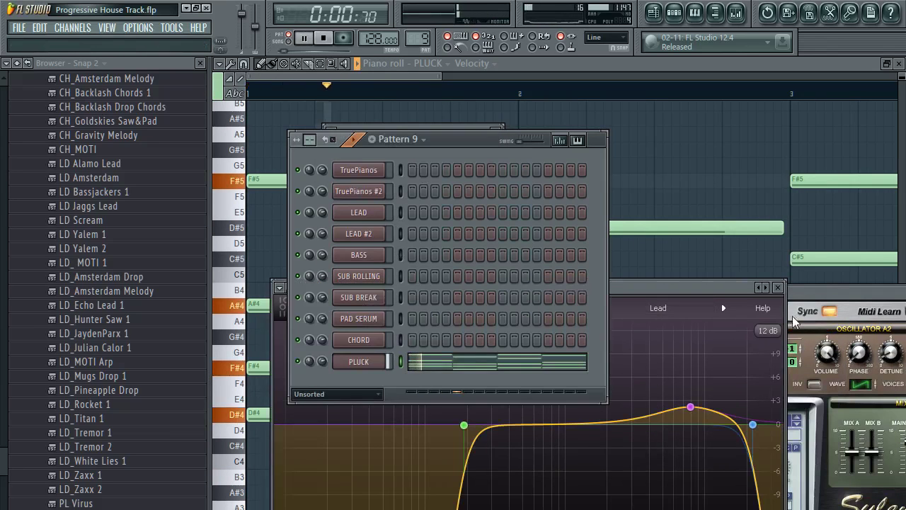
{"action": "left_click", "coordinate": [778, 288]}
{"action": "left_click", "coordinate": [792, 320]}
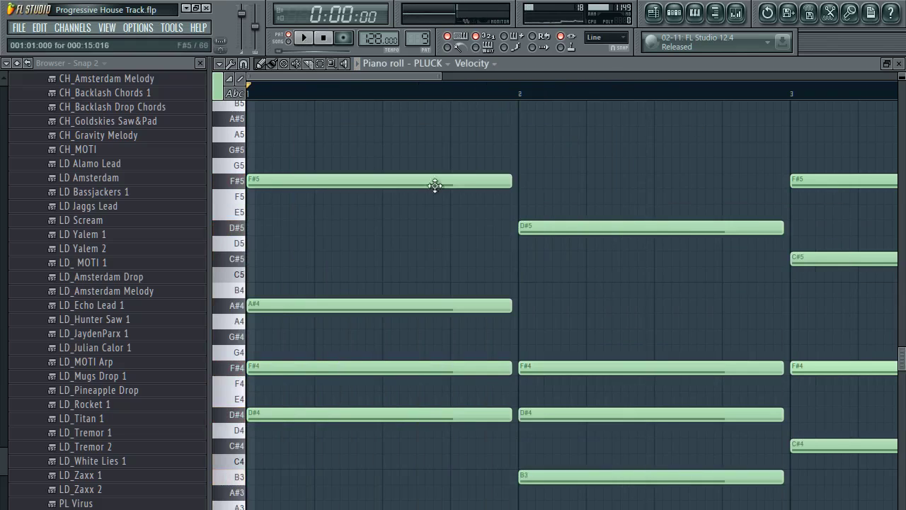
Step: Shorten all the PLUCK chord notes to about three quarters of a bar
{"action": "scroll", "coordinate": [354, 92], "scroll_direction": "down", "scroll_amount": 5}
{"action": "left_click_drag", "start_coordinate": [677, 158], "coordinate": [271, 491]}
{"action": "key", "text": "ctrl+a"}
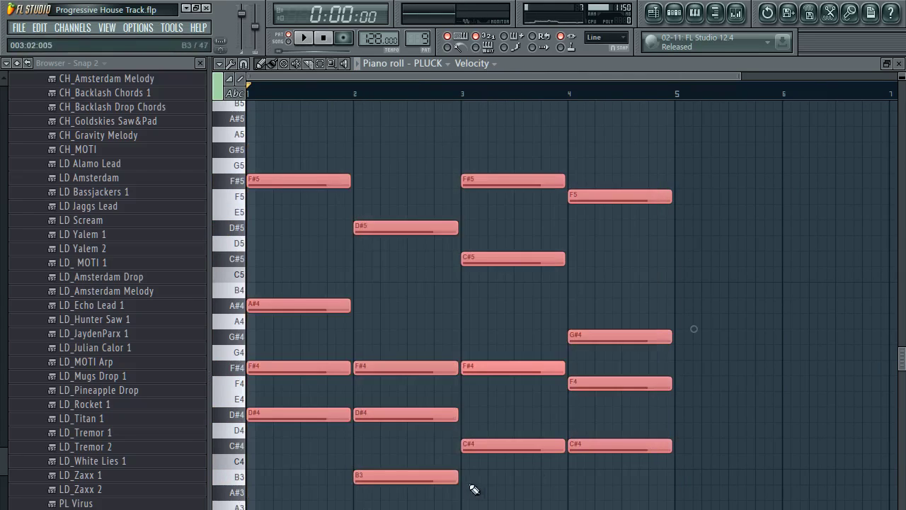
{"action": "left_click_drag", "start_coordinate": [456, 479], "coordinate": [431, 486]}
{"action": "left_click", "coordinate": [403, 286], "text": "ctrl"}
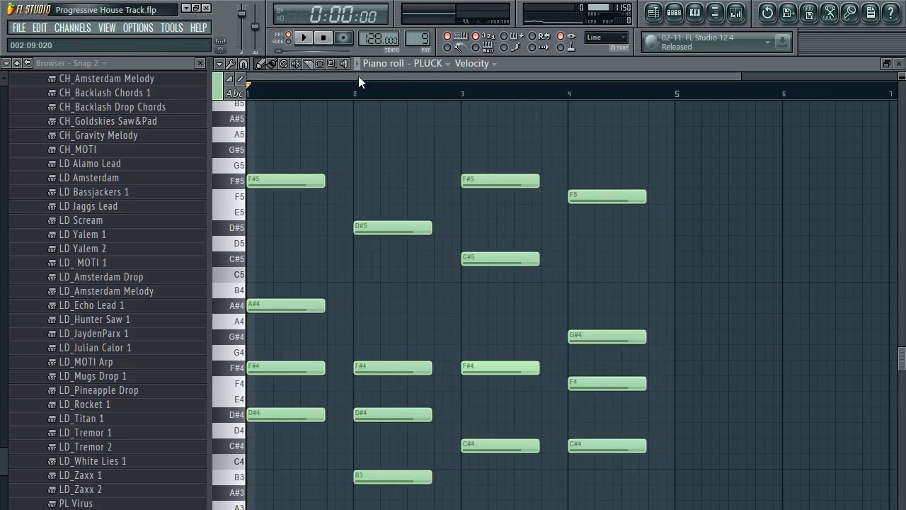
Step: Extend all the PLUCK chord notes so each one fills its whole bar
{"action": "scroll", "coordinate": [273, 95], "scroll_direction": "up", "scroll_amount": 3}
{"action": "scroll", "coordinate": [280, 85], "scroll_direction": "up", "scroll_amount": 3}
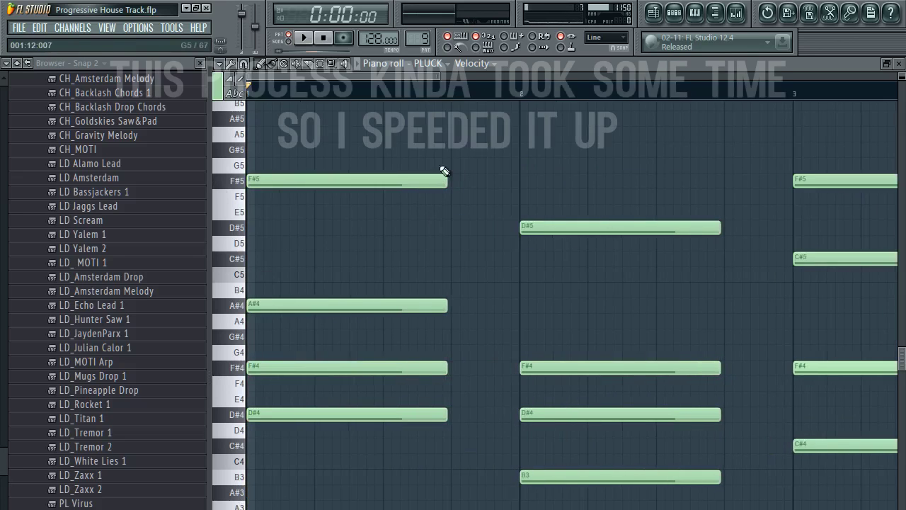
{"action": "key", "text": "ctrl+a"}
{"action": "left_click_drag", "start_coordinate": [445, 182], "coordinate": [514, 168]}
{"action": "scroll", "coordinate": [808, 94], "scroll_direction": "down", "scroll_amount": 3}
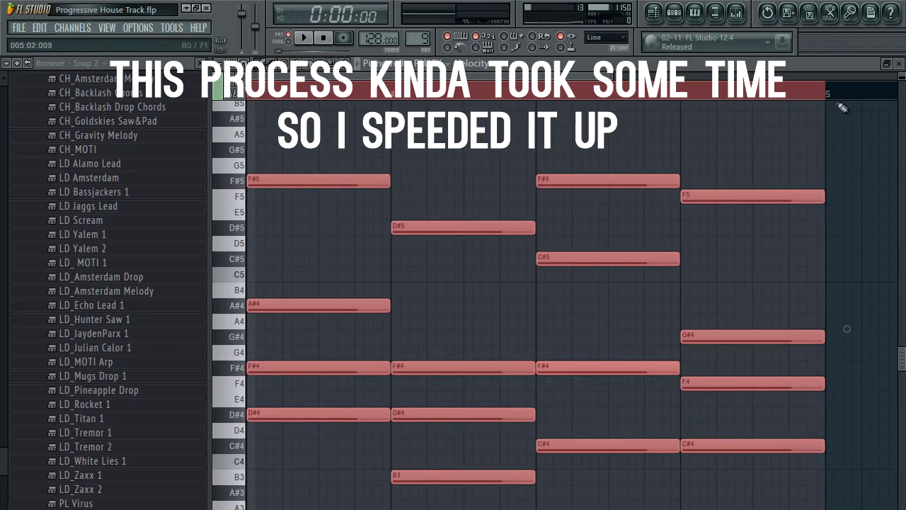
Step: Chop all the PLUCK chords into eight equal notes per bar, audition the pattern and clear the selection
{"action": "key", "text": "ctrl+u"}
{"action": "key", "text": "space"}
{"action": "key", "text": "ctrl+d"}
{"action": "key", "text": "ctrl+a"}
{"action": "left_click", "coordinate": [325, 39]}
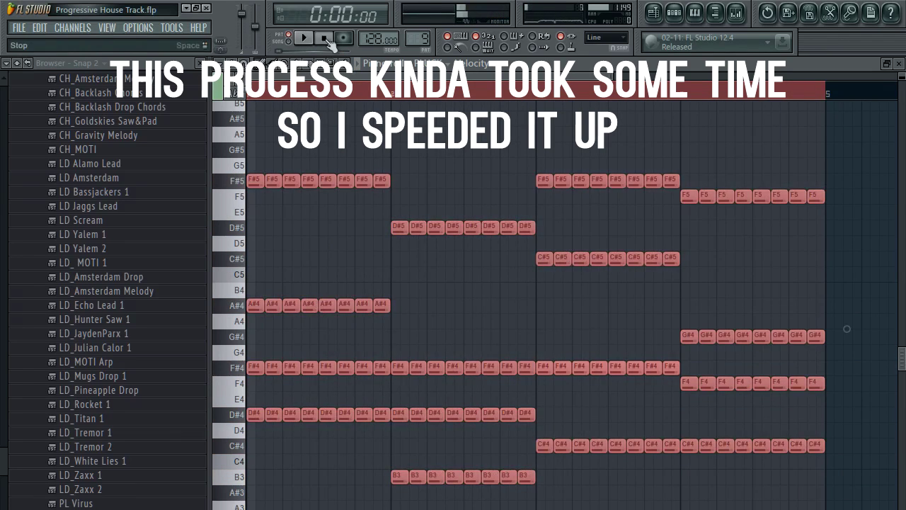
{"action": "key", "text": "ctrl+d"}
Step: Thin the first three chopped chords of bar 1 to the single notes D#4, A#4 and F#5
{"action": "scroll", "coordinate": [272, 94], "scroll_direction": "up", "scroll_amount": 3}
{"action": "right_click", "coordinate": [252, 182]}
{"action": "right_click", "coordinate": [258, 307]}
{"action": "right_click", "coordinate": [263, 368]}
{"action": "right_click", "coordinate": [294, 415]}
{"action": "left_click", "coordinate": [291, 308]}
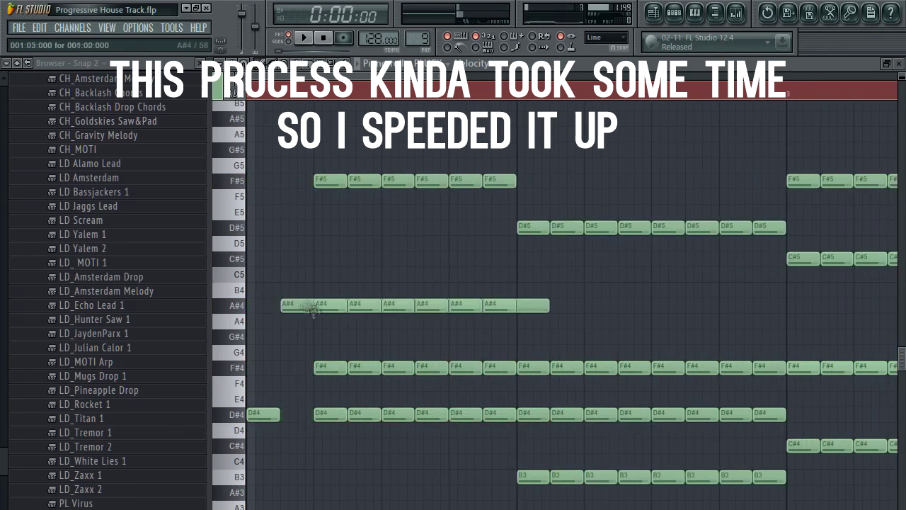
{"action": "right_click", "coordinate": [309, 307]}
{"action": "left_click", "coordinate": [324, 307]}
{"action": "left_click", "coordinate": [288, 306]}
{"action": "key", "text": "space"}
{"action": "scroll", "coordinate": [331, 94], "scroll_direction": "up", "scroll_amount": 1}
{"action": "key", "text": "space"}
{"action": "right_click", "coordinate": [361, 415]}
Step: Thin the remaining chords of bar 1 to the single notes A#4, D#4, A#4, F#5 and A#4
{"action": "right_click", "coordinate": [408, 182]}
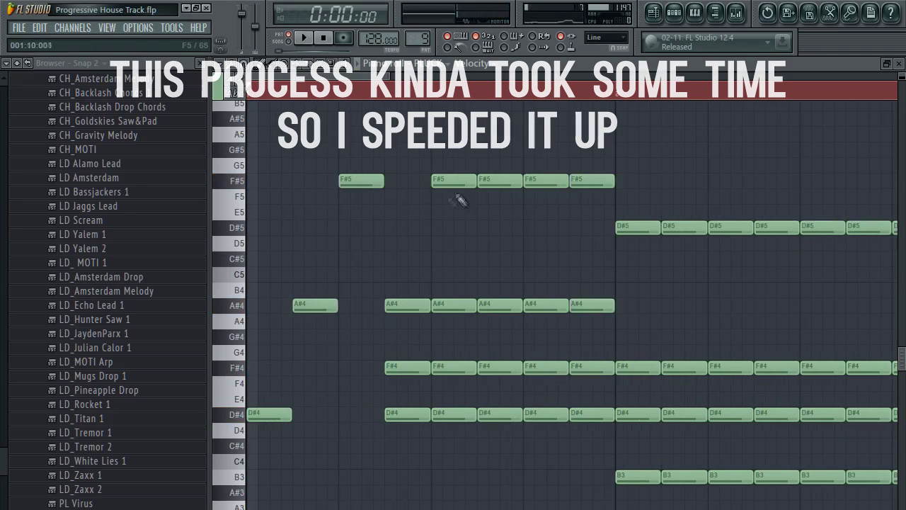
{"action": "right_click", "coordinate": [451, 183]}
{"action": "right_click", "coordinate": [409, 306]}
{"action": "right_click", "coordinate": [440, 306]}
{"action": "right_click", "coordinate": [409, 415]}
{"action": "right_click", "coordinate": [500, 368]}
{"action": "right_click", "coordinate": [500, 415]}
{"action": "right_click", "coordinate": [544, 306]}
{"action": "key", "text": "space"}
{"action": "right_click", "coordinate": [500, 181]}
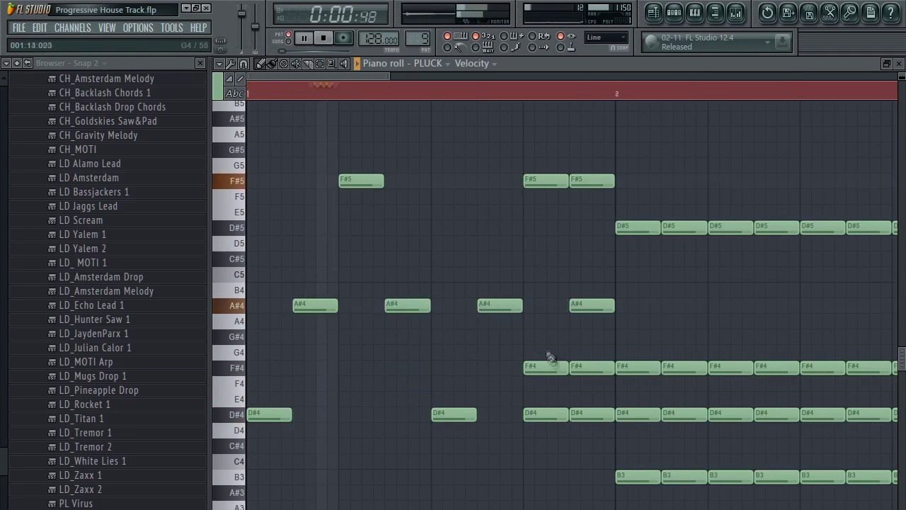
{"action": "right_click", "coordinate": [546, 367]}
Step: Thin the first two chords of bar 2 to the single notes D#4 and A#4
{"action": "scroll", "coordinate": [397, 94], "scroll_direction": "down", "scroll_amount": 2}
{"action": "key", "text": "space"}
{"action": "scroll", "coordinate": [453, 95], "scroll_direction": "down", "scroll_amount": 2}
{"action": "scroll", "coordinate": [453, 139], "scroll_direction": "down", "scroll_amount": 1}
{"action": "scroll", "coordinate": [418, 96], "scroll_direction": "up", "scroll_amount": 1}
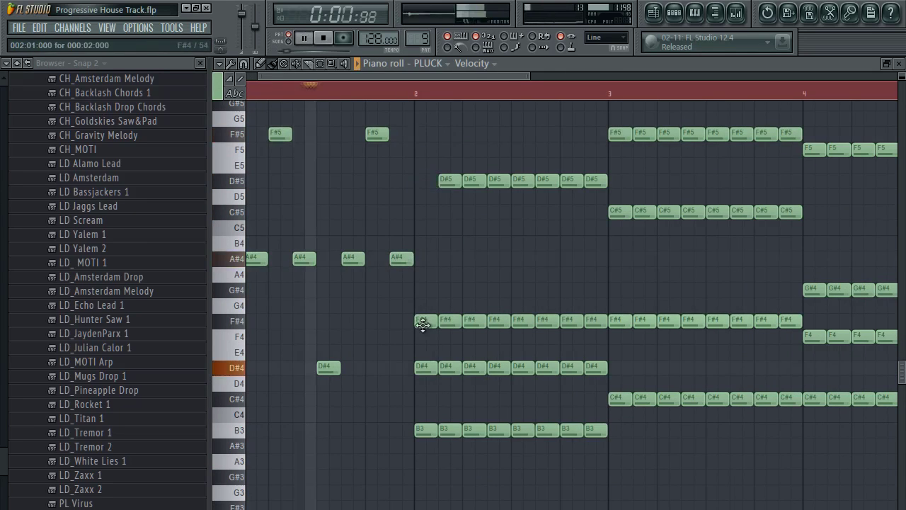
{"action": "right_click", "coordinate": [418, 429]}
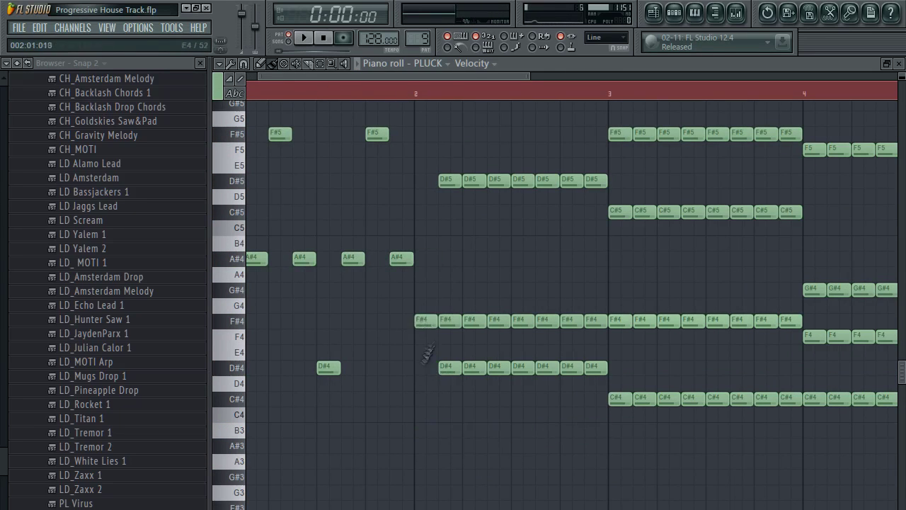
{"action": "right_click", "coordinate": [452, 367]}
{"action": "scroll", "coordinate": [458, 298], "scroll_direction": "up", "scroll_amount": 3}
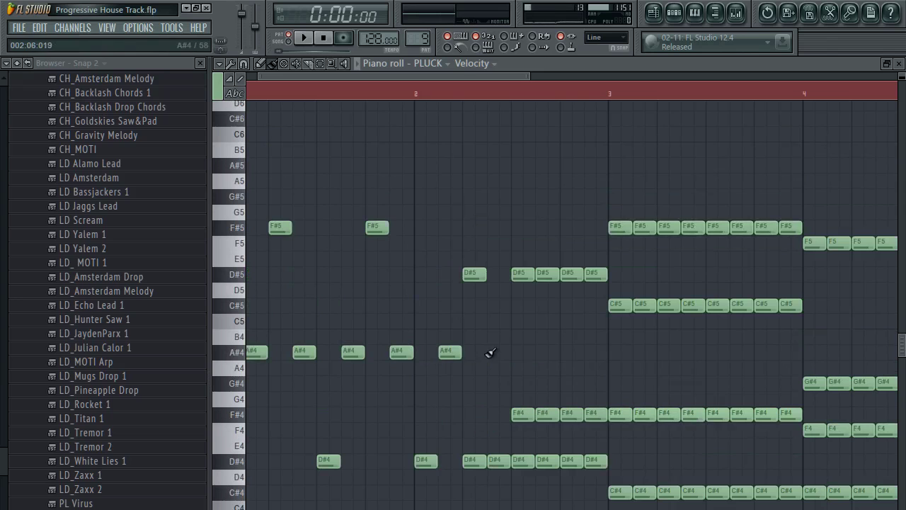
Step: Thin the remaining chords of bar 2 to D#5, A#4, D#4, A#4, D#5 and A#4, and audition the pattern
{"action": "left_click_drag", "start_coordinate": [490, 353], "coordinate": [470, 276]}
{"action": "right_click", "coordinate": [474, 461]}
{"action": "right_click", "coordinate": [522, 415]}
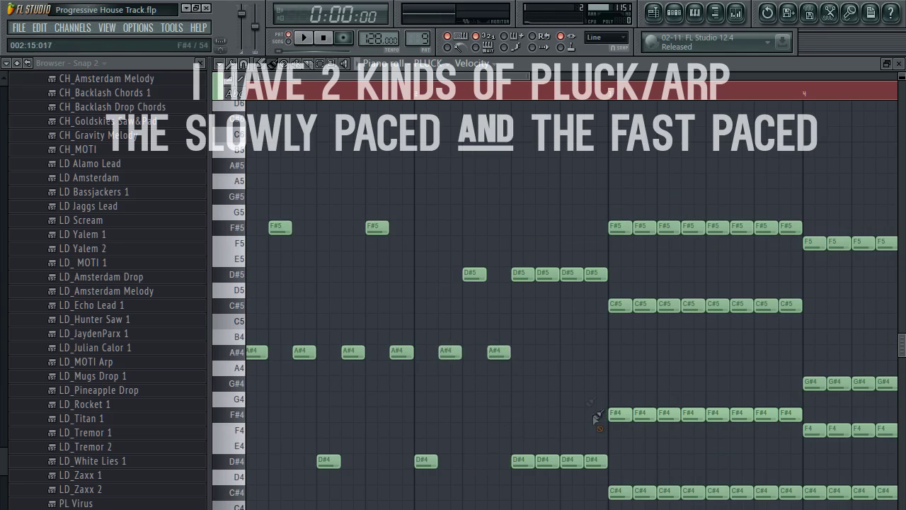
{"action": "left_click_drag", "start_coordinate": [548, 275], "coordinate": [548, 353]}
{"action": "key", "text": "space"}
{"action": "key", "text": "space"}
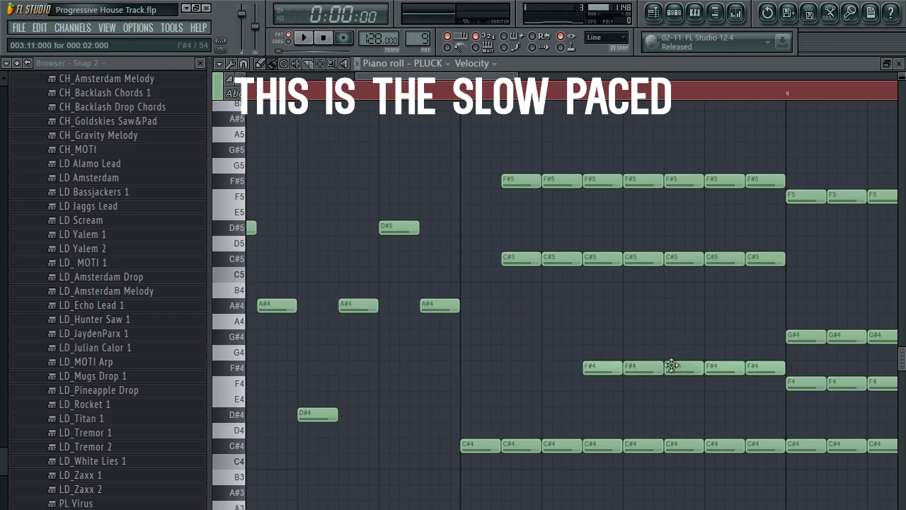
Step: Remove all F#4 notes from bar 3's chords and keep C#4 only on the first and fifth chords
{"action": "right_click", "coordinate": [764, 367]}
{"action": "right_click", "coordinate": [724, 367]}
{"action": "right_click", "coordinate": [684, 366]}
{"action": "right_click", "coordinate": [643, 367]}
{"action": "right_click", "coordinate": [602, 367]}
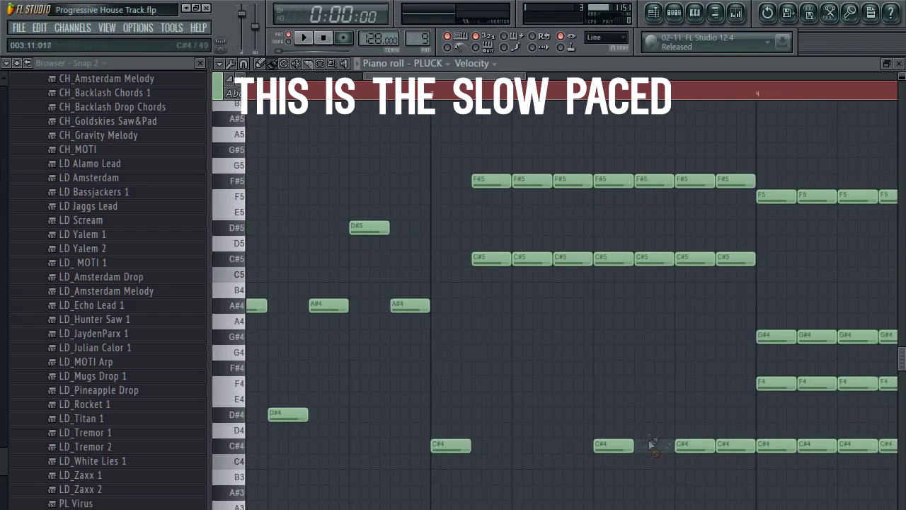
Step: Thin the upper notes of bar 3, keeping F#5 on the third and seventh positions and C#5 on every even one
{"action": "right_click", "coordinate": [714, 257]}
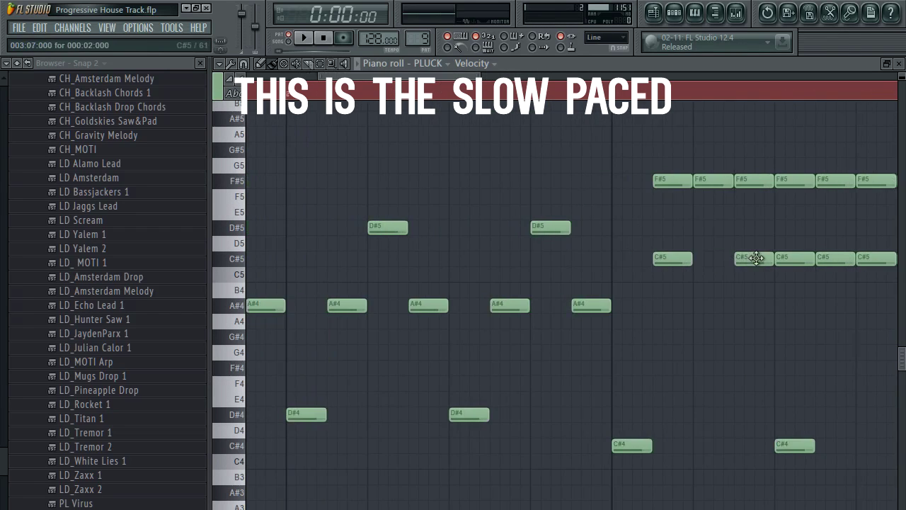
{"action": "right_click", "coordinate": [673, 181]}
{"action": "right_click", "coordinate": [749, 181]}
{"action": "right_click", "coordinate": [786, 180]}
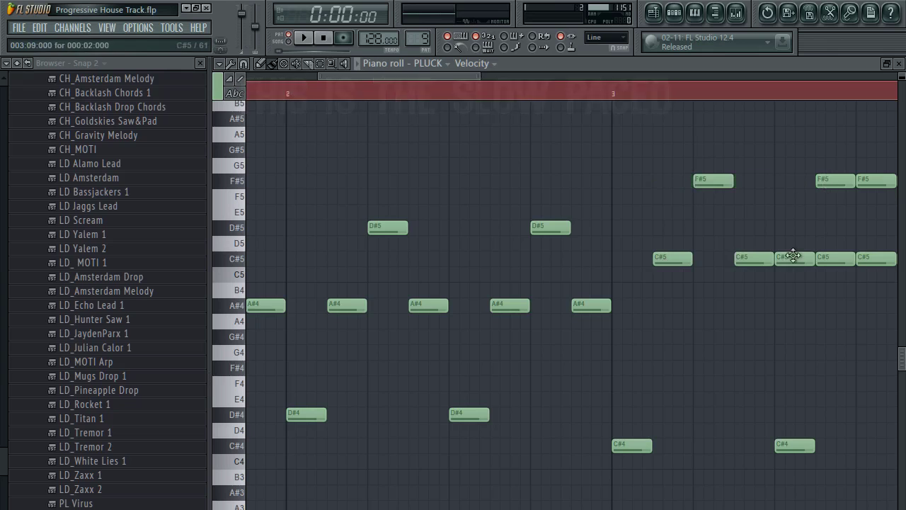
{"action": "right_click", "coordinate": [794, 257]}
{"action": "right_click", "coordinate": [877, 257]}
{"action": "right_click", "coordinate": [835, 180]}
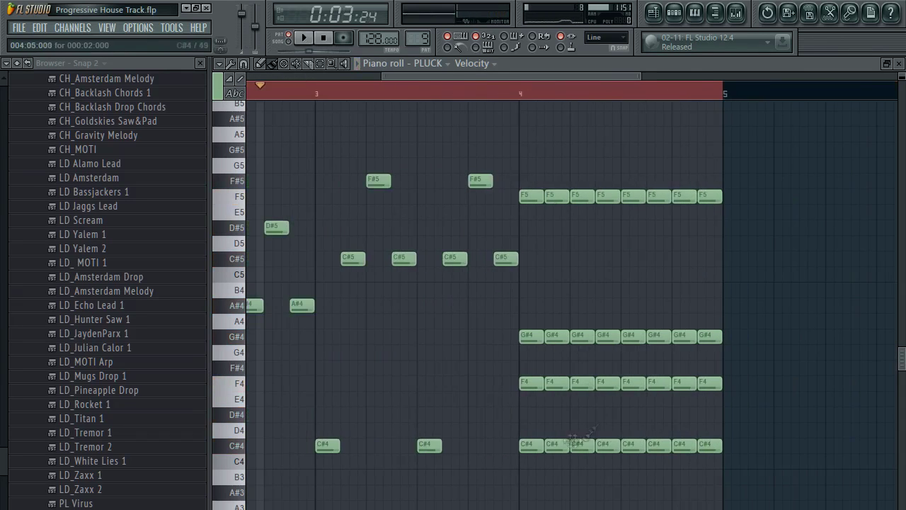
Step: Thin bar 4's chords to the single notes C#4, G#4, F5, G#4, C#4, G#4, F5 and G#4
{"action": "right_click", "coordinate": [558, 445]}
{"action": "right_click", "coordinate": [582, 445]}
{"action": "right_click", "coordinate": [608, 446]}
{"action": "right_click", "coordinate": [659, 446]}
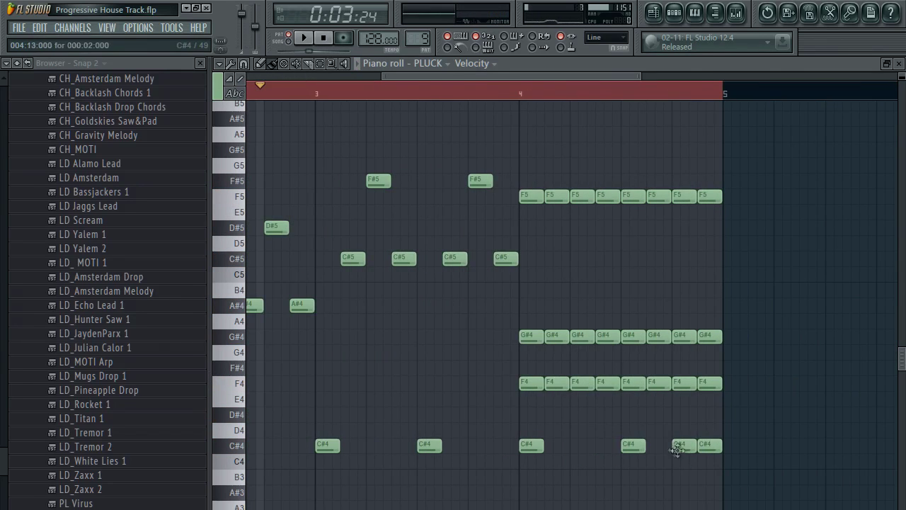
{"action": "left_click_drag", "start_coordinate": [528, 385], "coordinate": [711, 385]}
{"action": "right_click", "coordinate": [528, 341]}
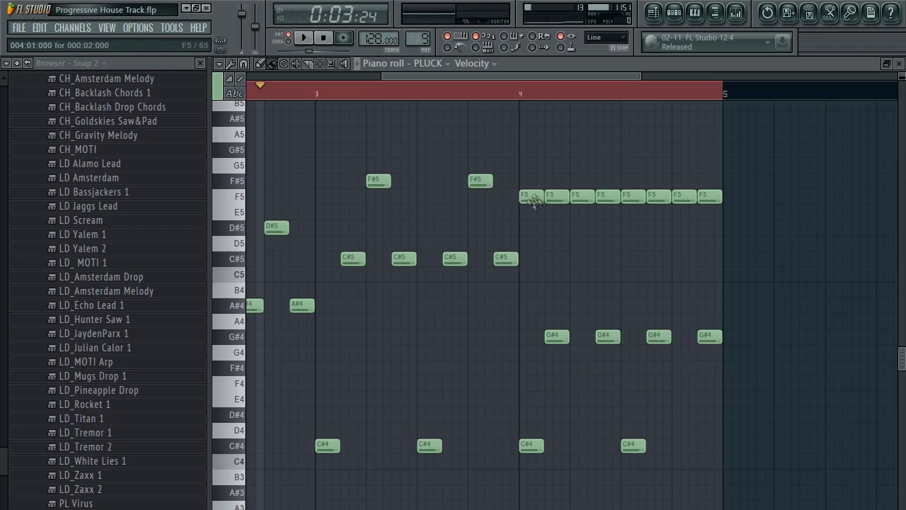
{"action": "right_click", "coordinate": [634, 196]}
{"action": "right_click", "coordinate": [710, 197]}
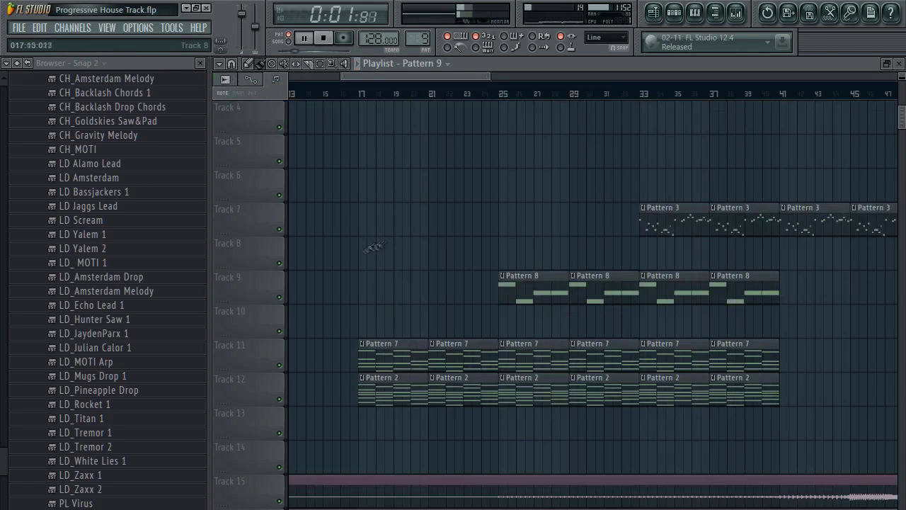
Step: Place Pattern 9 repeatedly on Track 8 from bar 17 to bar 41 and audition it with the other layers
{"action": "left_click_drag", "start_coordinate": [373, 246], "coordinate": [708, 244]}
{"action": "left_click_drag", "start_coordinate": [708, 245], "coordinate": [750, 244]}
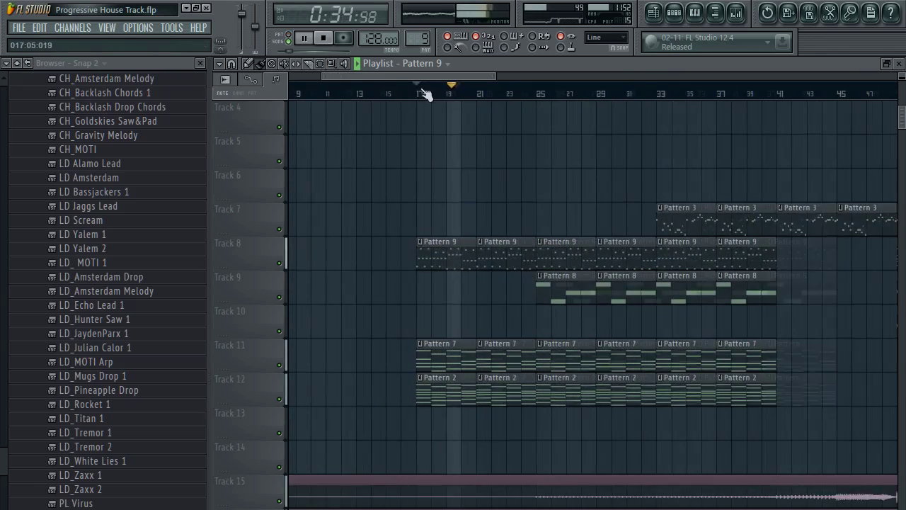
{"action": "scroll", "coordinate": [455, 95], "scroll_direction": "up", "scroll_amount": 5}
{"action": "key", "text": "F6"}
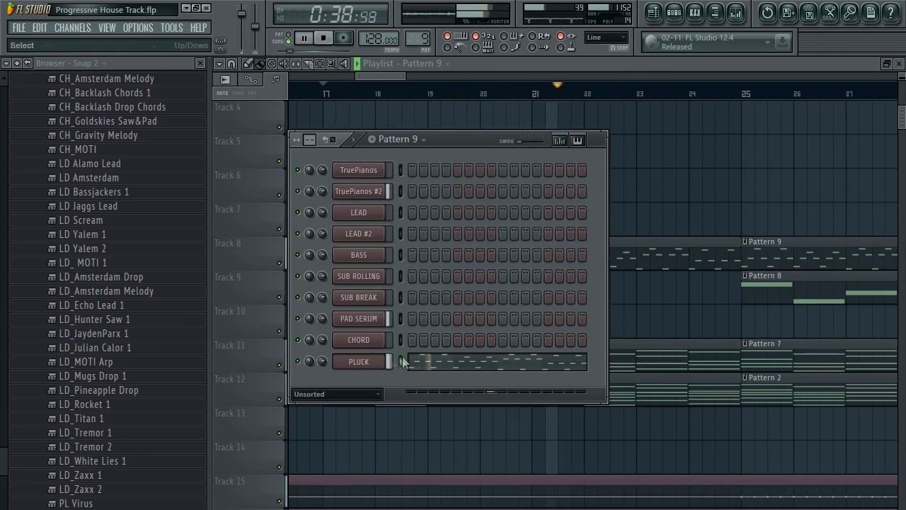
{"action": "key", "text": "F6"}
{"action": "key", "text": "F6"}
{"action": "left_click", "coordinate": [676, 13]}
{"action": "left_click", "coordinate": [676, 13]}
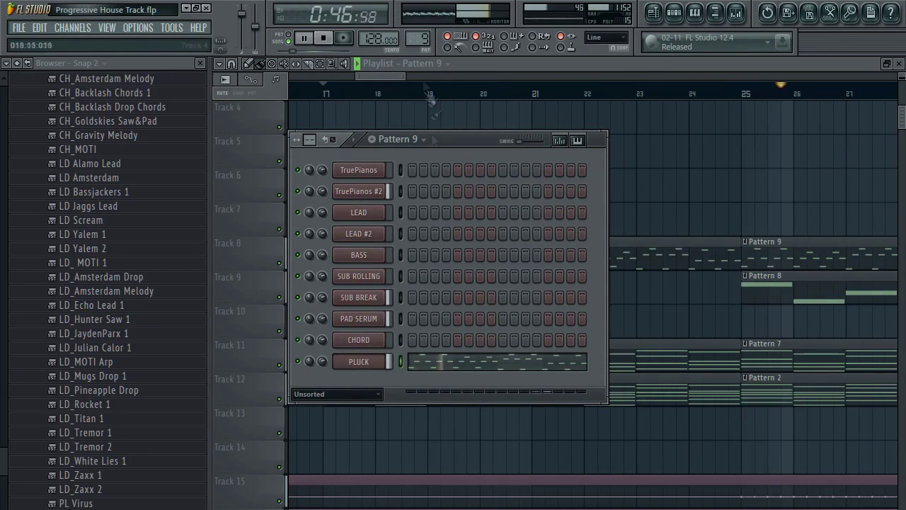
Step: Create a new pattern holding the slow PLUCK arpeggio notes and shorten its first D#4 note
{"action": "key", "text": "space"}
{"action": "key", "text": "F4"}
{"action": "scroll", "coordinate": [253, 94], "scroll_direction": "down", "scroll_amount": 2}
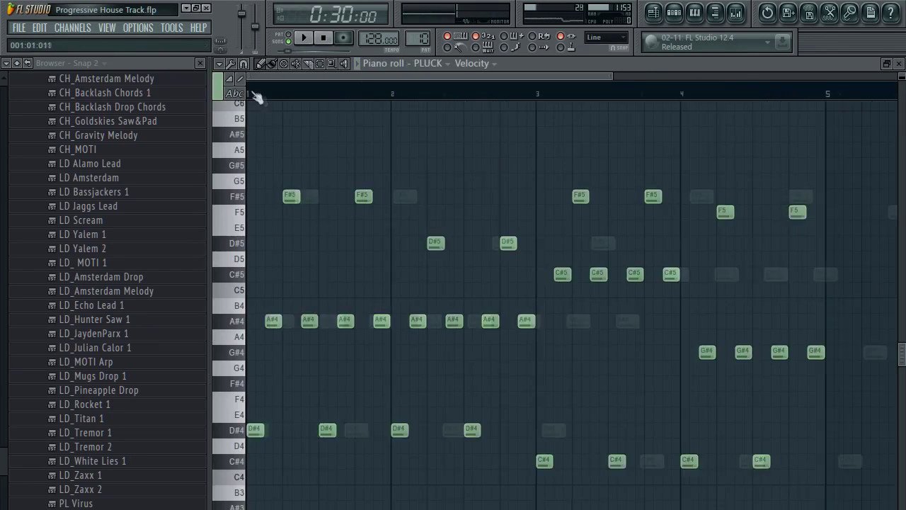
{"action": "scroll", "coordinate": [257, 97], "scroll_direction": "up", "scroll_amount": 3}
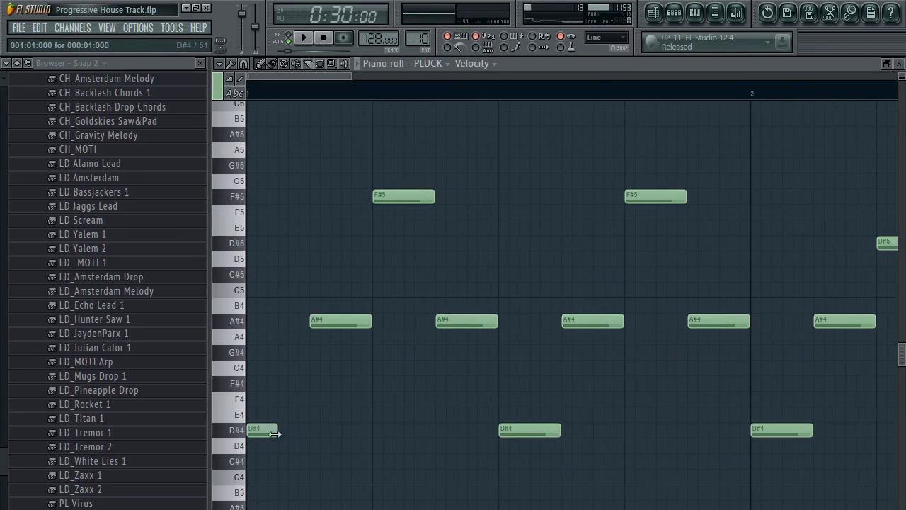
{"action": "key", "text": "space"}
{"action": "key", "text": "space"}
Step: Replace the first long A#4 and F#5 notes with short, closely spaced A#4, F#5, A#4 and D#4 notes
{"action": "right_click", "coordinate": [339, 322]}
{"action": "left_click", "coordinate": [313, 199]}
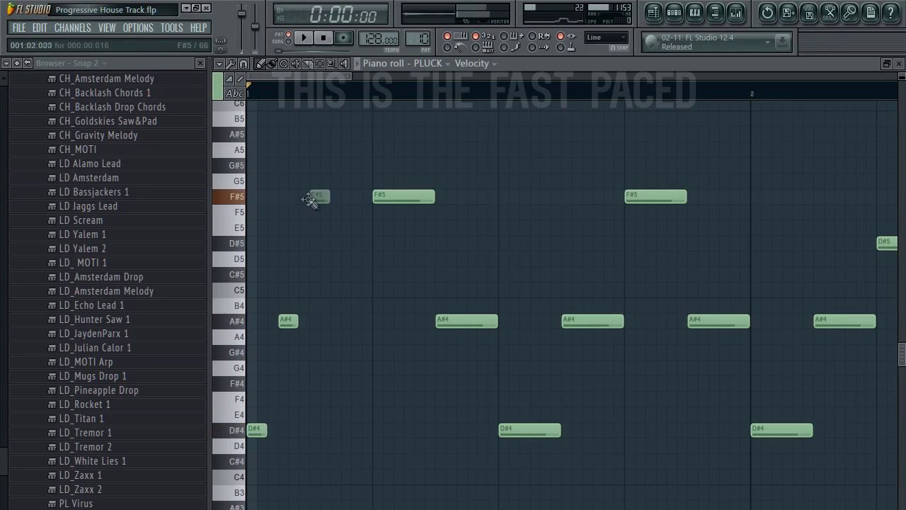
{"action": "left_click", "coordinate": [337, 322]}
{"action": "key", "text": "space"}
{"action": "key", "text": "space"}
{"action": "left_click", "coordinate": [377, 431]}
{"action": "right_click", "coordinate": [401, 200]}
{"action": "key", "text": "space"}
{"action": "key", "text": "space"}
Step: Realign the second short A#4 and continue the fast run with short A#4, F#5 and A#4 notes
{"action": "scroll", "coordinate": [296, 98], "scroll_direction": "up", "scroll_amount": 3}
{"action": "left_click_drag", "start_coordinate": [386, 321], "coordinate": [399, 318]}
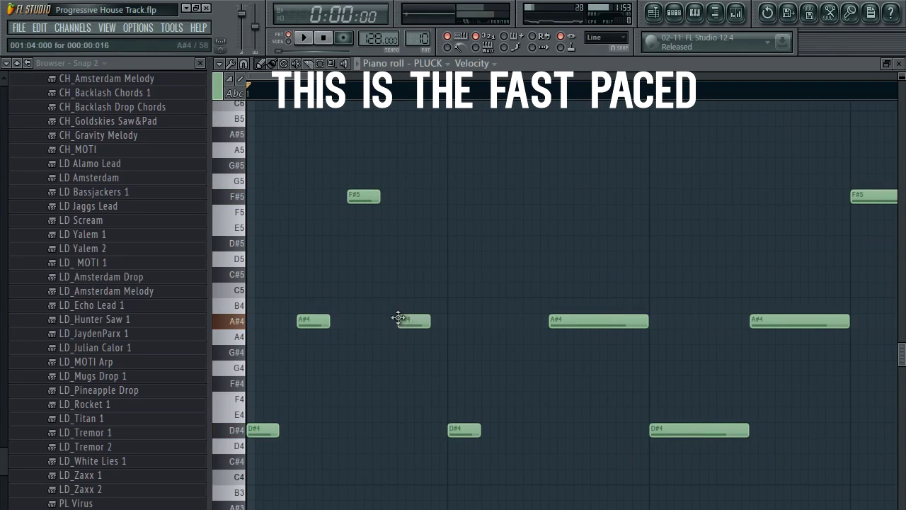
{"action": "right_click", "coordinate": [559, 322]}
{"action": "left_click", "coordinate": [560, 199]}
{"action": "left_click", "coordinate": [614, 323]}
{"action": "key", "text": "space"}
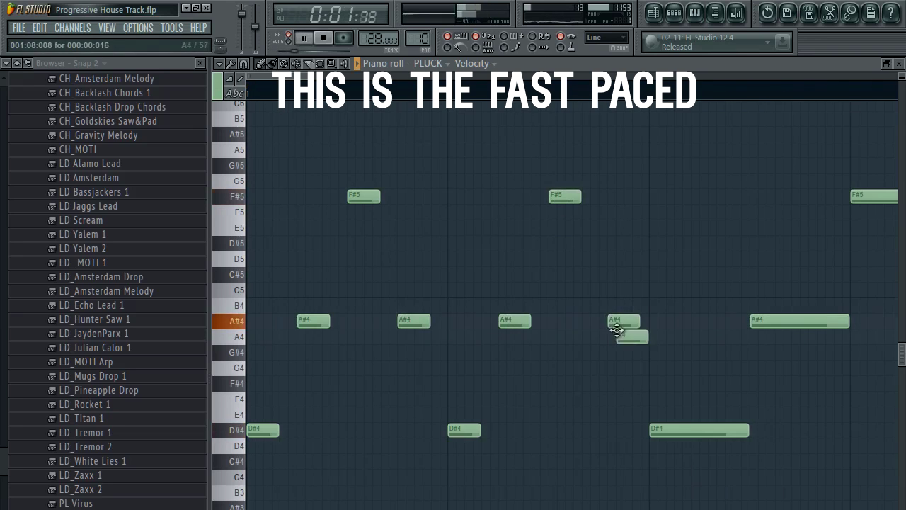
{"action": "left_click_drag", "start_coordinate": [619, 329], "coordinate": [615, 324]}
{"action": "key", "text": "space"}
Step: Delete the remaining long notes of bar 1 and duplicate the fast figure to fill the bar
{"action": "scroll", "coordinate": [614, 333], "scroll_direction": "down", "scroll_amount": 2}
{"action": "left_click_drag", "start_coordinate": [572, 430], "coordinate": [533, 434]}
{"action": "scroll", "coordinate": [593, 240], "scroll_direction": "down", "scroll_amount": 2}
{"action": "right_click", "coordinate": [637, 321]}
{"action": "right_click", "coordinate": [589, 197]}
{"action": "right_click", "coordinate": [538, 322]}
{"action": "left_click_drag", "start_coordinate": [501, 466], "coordinate": [267, 190]}
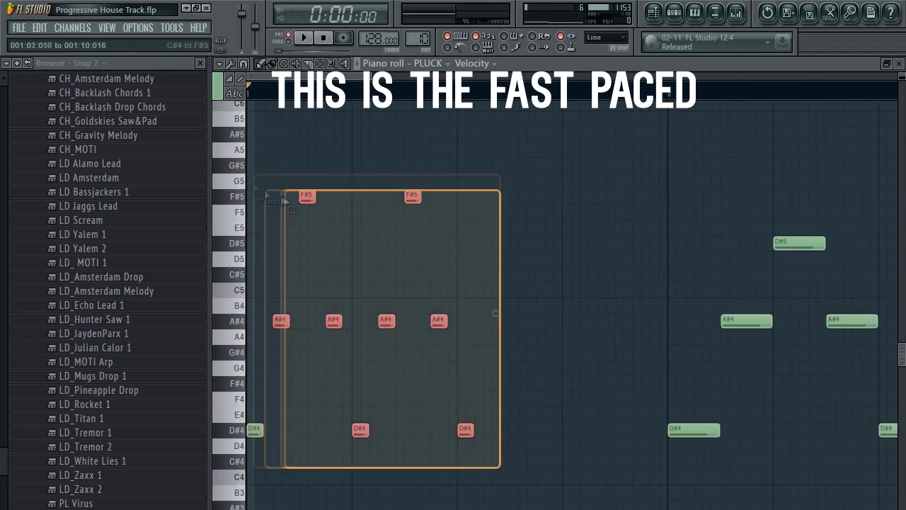
{"action": "left_click_drag", "start_coordinate": [276, 318], "coordinate": [488, 315]}
{"action": "left_click", "coordinate": [701, 313], "text": "ctrl"}
Step: Delete the long D#4 and A#4 notes from bar 2 and audition the fast pattern
{"action": "right_click", "coordinate": [675, 429]}
{"action": "scroll", "coordinate": [678, 436], "scroll_direction": "down", "scroll_amount": 2}
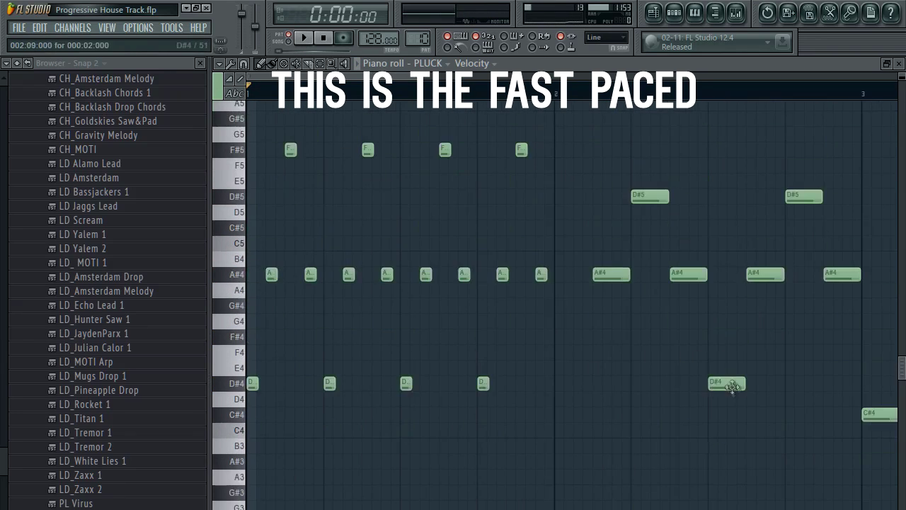
{"action": "left_click", "coordinate": [562, 383]}
{"action": "scroll", "coordinate": [562, 383], "scroll_direction": "down", "scroll_amount": 4}
{"action": "scroll", "coordinate": [562, 383], "scroll_direction": "up", "scroll_amount": 5}
{"action": "scroll", "coordinate": [524, 293], "scroll_direction": "down", "scroll_amount": 1}
{"action": "key", "text": "space"}
{"action": "key", "text": "space"}
{"action": "left_click_drag", "start_coordinate": [677, 436], "coordinate": [482, 307]}
{"action": "key", "text": "Delete"}
Step: Copy bar 1's short D#4 and A#4 notes into bar 2, replace its long D#5 notes with short ones, and audition
{"action": "left_click_drag", "start_coordinate": [462, 440], "coordinate": [160, 304]}
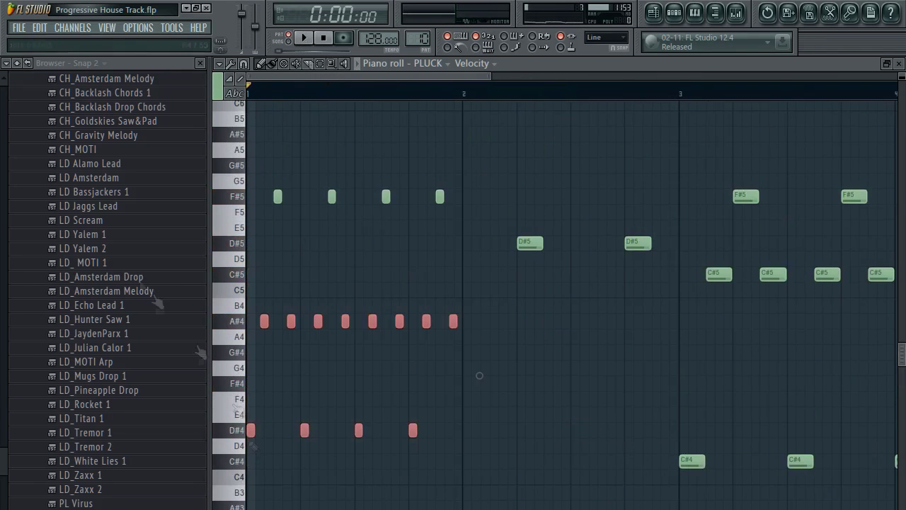
{"action": "left_click_drag", "start_coordinate": [251, 433], "coordinate": [466, 435]}
{"action": "left_click_drag", "start_coordinate": [657, 262], "coordinate": [495, 244]}
{"action": "key", "text": "Delete"}
{"action": "scroll", "coordinate": [494, 91], "scroll_direction": "up", "scroll_amount": 6}
{"action": "key", "text": "space"}
{"action": "scroll", "coordinate": [480, 96], "scroll_direction": "down", "scroll_amount": 4}
{"action": "scroll", "coordinate": [478, 96], "scroll_direction": "down", "scroll_amount": 3}
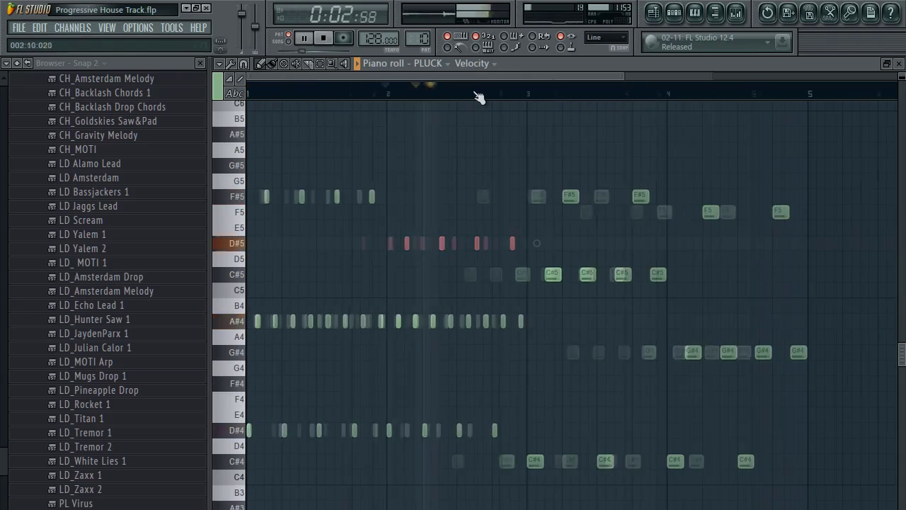
{"action": "key", "text": "space"}
Step: Replace the long C#4 notes in bars 3 and 4 with the short D#4 notes copied down to C#4
{"action": "right_click", "coordinate": [509, 461]}
{"action": "right_click", "coordinate": [458, 462]}
{"action": "right_click", "coordinate": [560, 462]}
{"action": "right_click", "coordinate": [611, 461]}
{"action": "left_click_drag", "start_coordinate": [492, 452], "coordinate": [342, 424]}
{"action": "left_click_drag", "start_coordinate": [249, 435], "coordinate": [454, 468]}
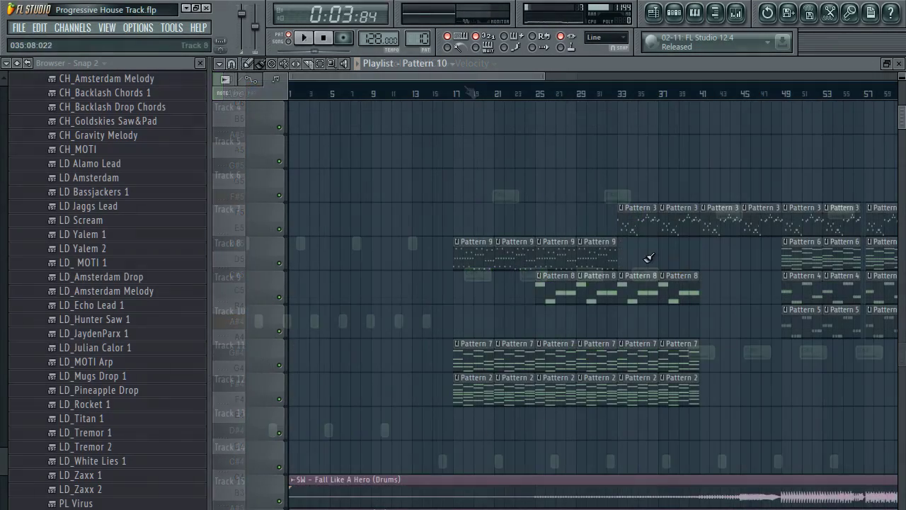
Step: Place Pattern 10 twice on Track 8 from bar 33 to bar 41 and play the breakdown there
{"action": "left_click", "coordinate": [639, 256]}
{"action": "left_click", "coordinate": [681, 256]}
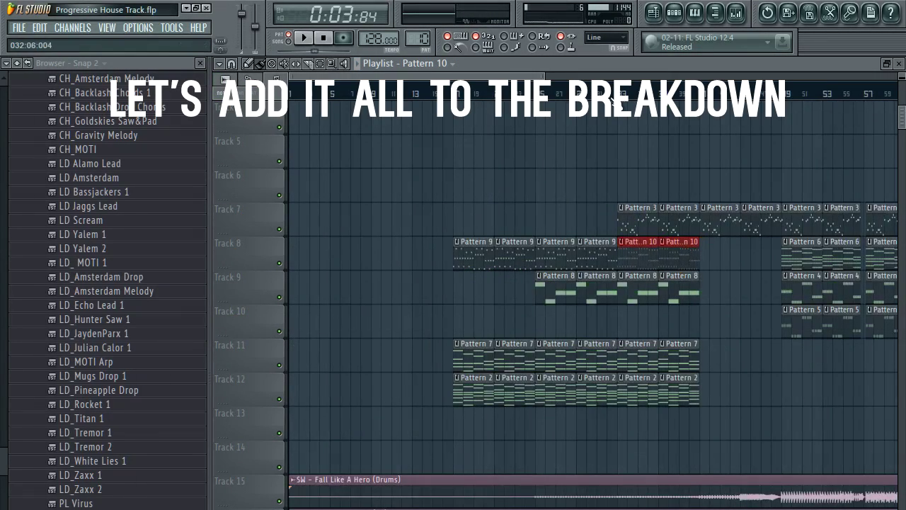
{"action": "key", "text": "space"}
{"action": "scroll", "coordinate": [567, 99], "scroll_direction": "up", "scroll_amount": 2}
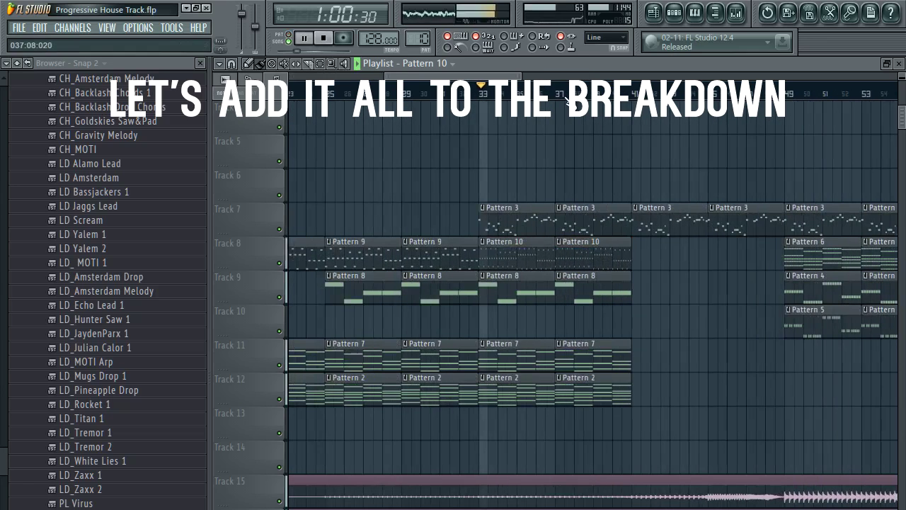
{"action": "scroll", "coordinate": [567, 102], "scroll_direction": "up", "scroll_amount": 2}
Step: Open the PLUCK channel's synth and audition Pattern 10 on its own
{"action": "left_click", "coordinate": [674, 13]}
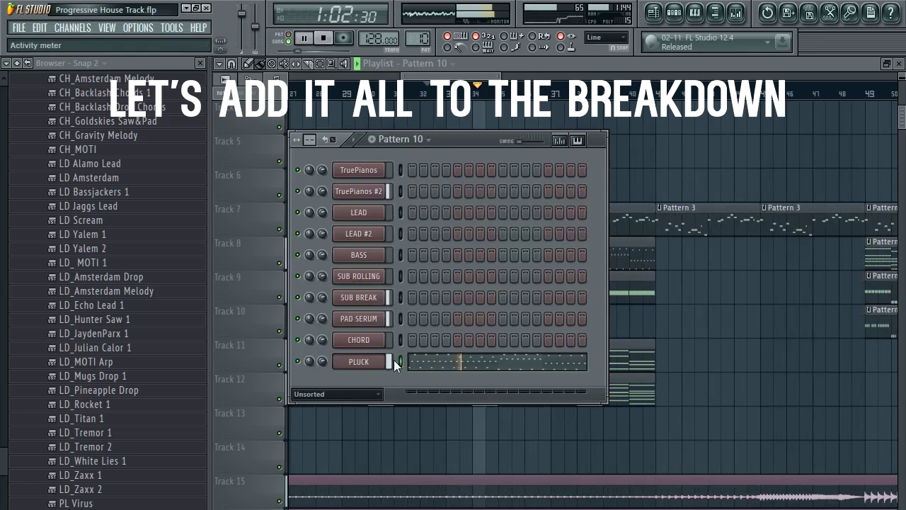
{"action": "left_click", "coordinate": [385, 364]}
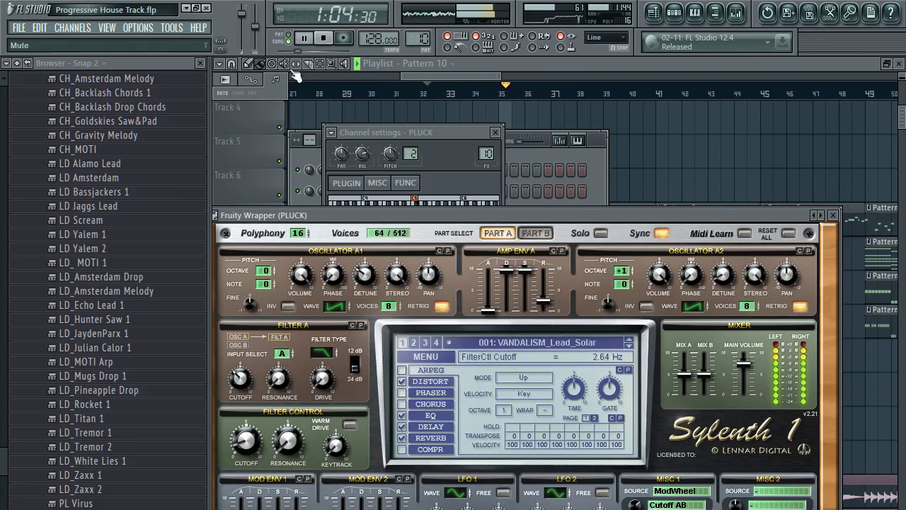
{"action": "left_click", "coordinate": [291, 39]}
{"action": "left_click", "coordinate": [461, 71]}
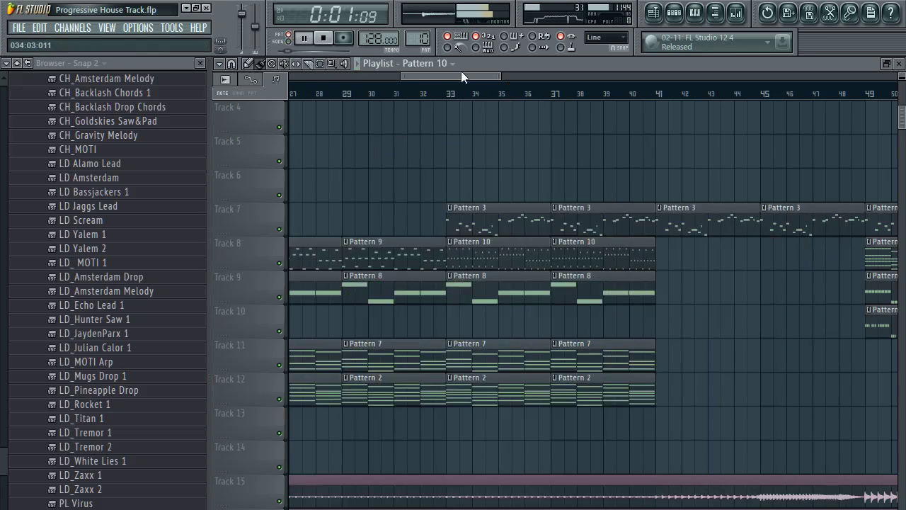
Step: Play the arrangement from bar 33 and skip ahead to bar 45 to check the breakdown and build-up
{"action": "left_click", "coordinate": [352, 94]}
{"action": "scroll", "coordinate": [353, 94], "scroll_direction": "down", "scroll_amount": 4}
{"action": "left_click", "coordinate": [381, 95]}
{"action": "scroll", "coordinate": [381, 94], "scroll_direction": "down", "scroll_amount": 1}
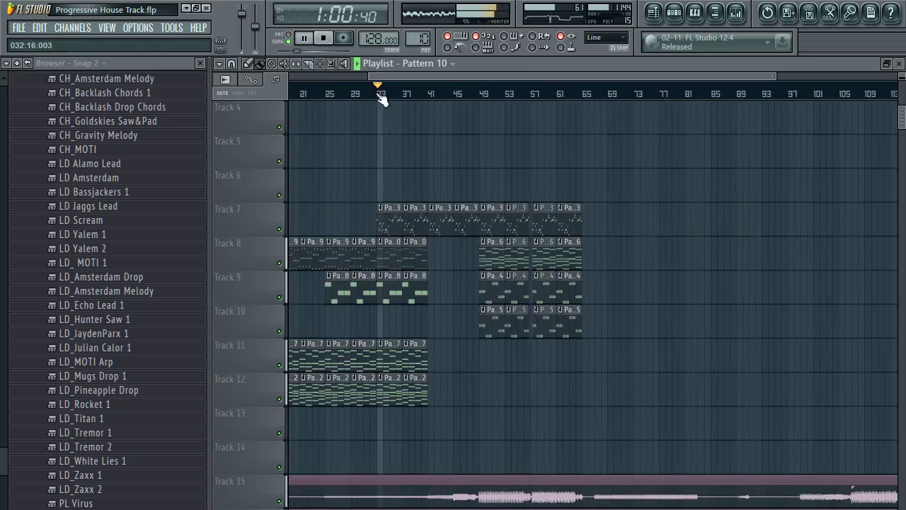
{"action": "scroll", "coordinate": [374, 92], "scroll_direction": "down", "scroll_amount": 3}
{"action": "scroll", "coordinate": [460, 90], "scroll_direction": "up", "scroll_amount": 4}
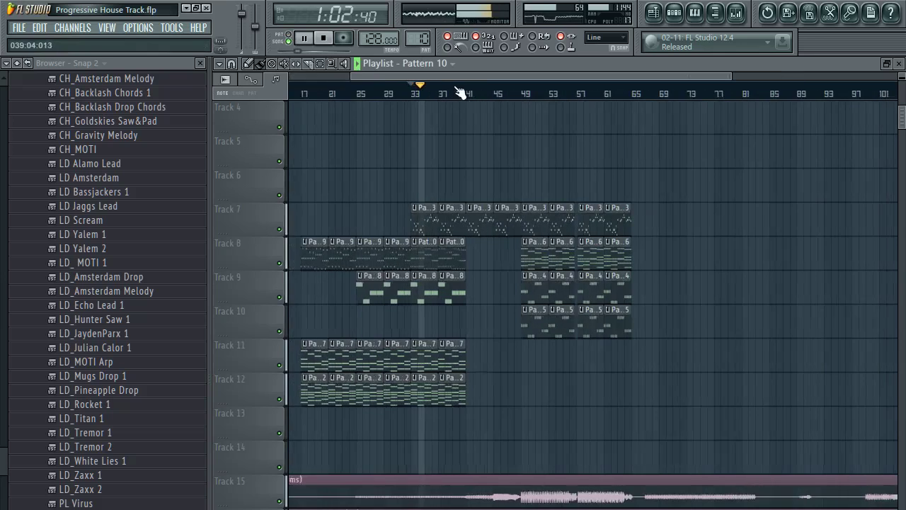
{"action": "left_click", "coordinate": [461, 88]}
{"action": "left_click", "coordinate": [471, 92]}
{"action": "left_click", "coordinate": [506, 92]}
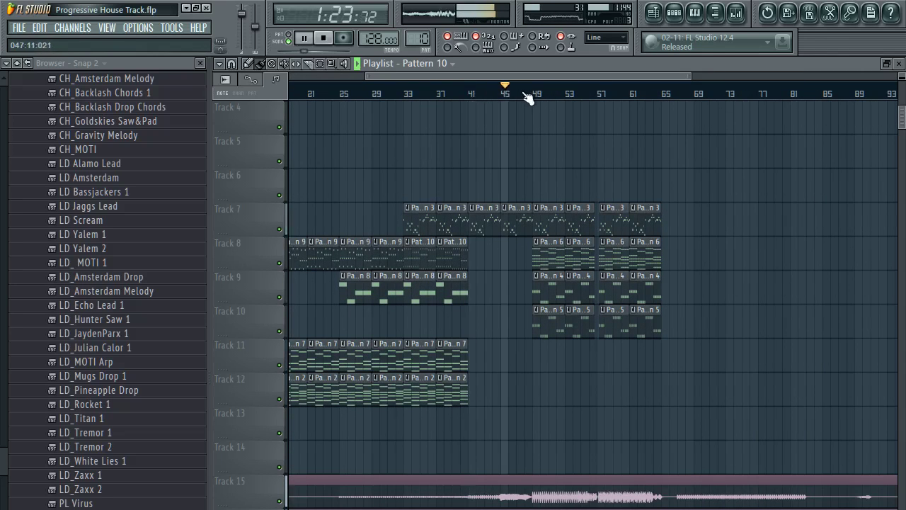
Step: Play into the drop and place Pattern 10 twice on Track 11 from bar 49
{"action": "left_click", "coordinate": [528, 93]}
{"action": "scroll", "coordinate": [536, 97], "scroll_direction": "down", "scroll_amount": 3}
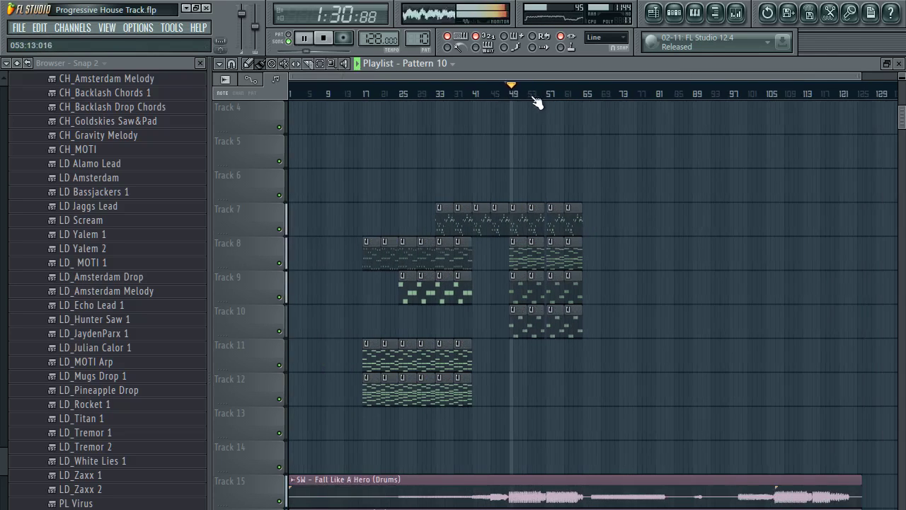
{"action": "scroll", "coordinate": [523, 97], "scroll_direction": "up", "scroll_amount": 3}
{"action": "left_click_drag", "start_coordinate": [451, 289], "coordinate": [523, 366]}
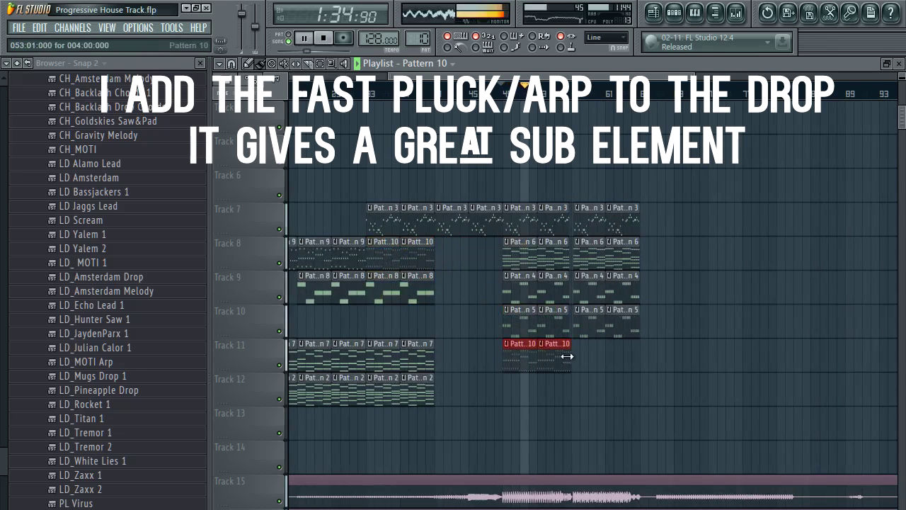
Step: Duplicate the two Pattern 10 clips on Track 11 from bar 57 to bar 65 and trim them around the gap at bar 57
{"action": "key", "text": "ctrl+b"}
{"action": "scroll", "coordinate": [587, 357], "scroll_direction": "up", "scroll_amount": 5}
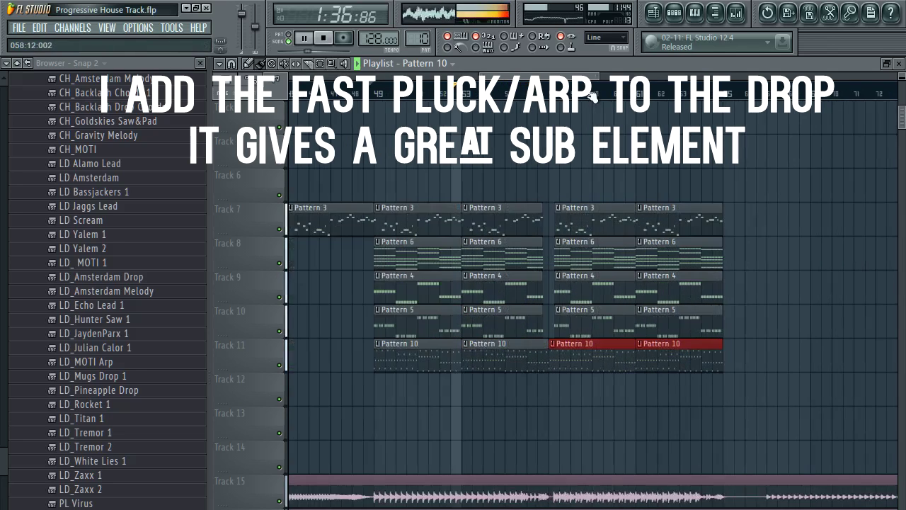
{"action": "left_click", "coordinate": [573, 416], "text": "ctrl"}
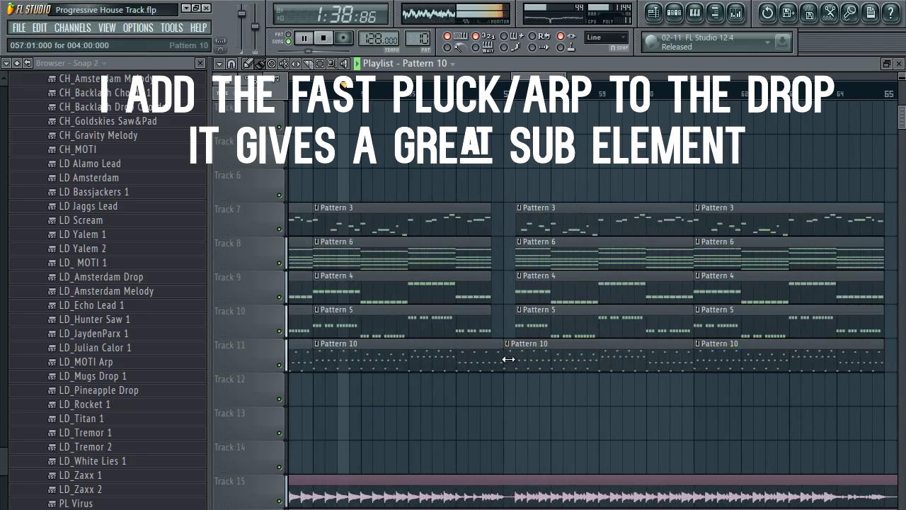
{"action": "mouse_move", "coordinate": [506, 359]}
{"action": "left_mouse_down"}
{"action": "mouse_move", "coordinate": [517, 361]}
{"action": "mouse_move", "coordinate": [491, 362]}
{"action": "left_mouse_up"}
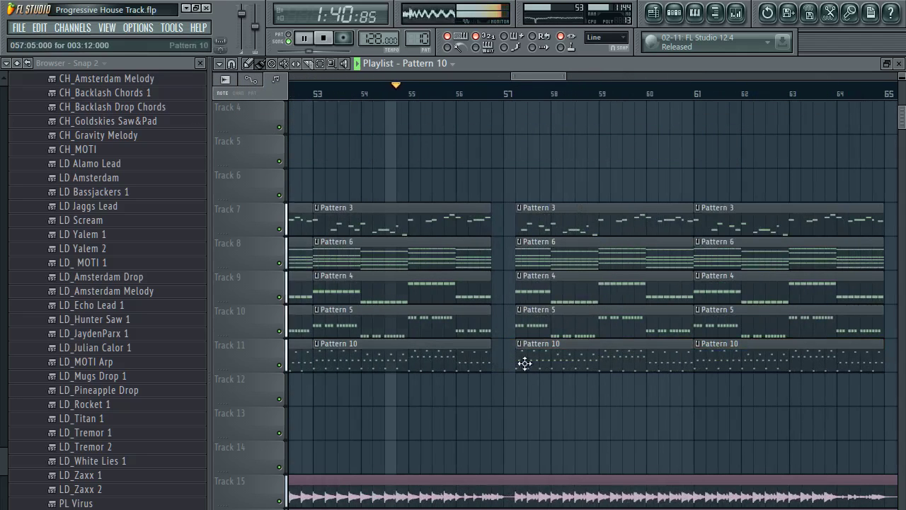
Step: Play Pattern 10 on its own, open the PLUCK channel's mixer track and add Kickstart to it
{"action": "left_click", "coordinate": [674, 12]}
{"action": "left_click", "coordinate": [289, 38]}
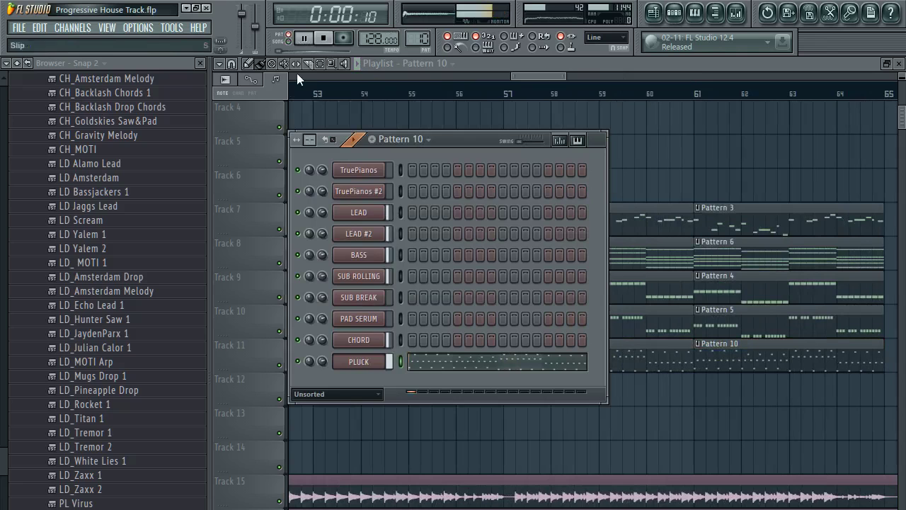
{"action": "left_click", "coordinate": [356, 361]}
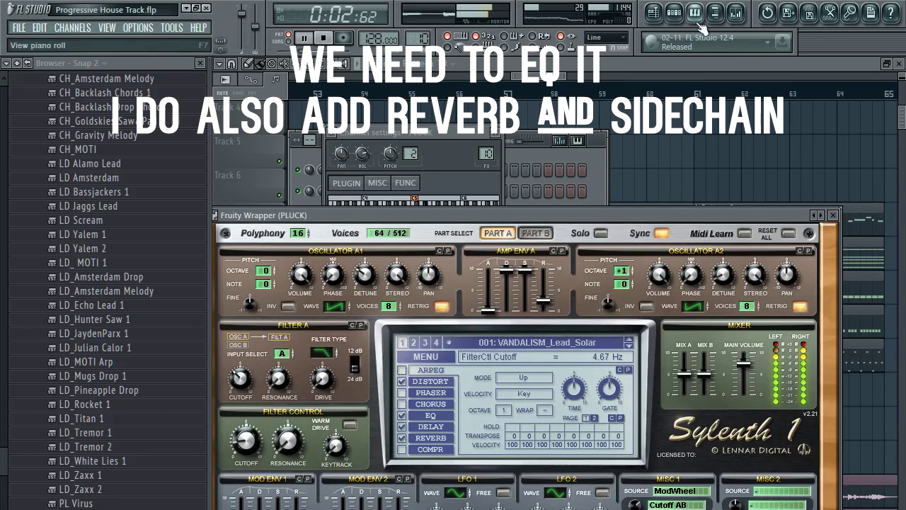
{"action": "left_click", "coordinate": [736, 13]}
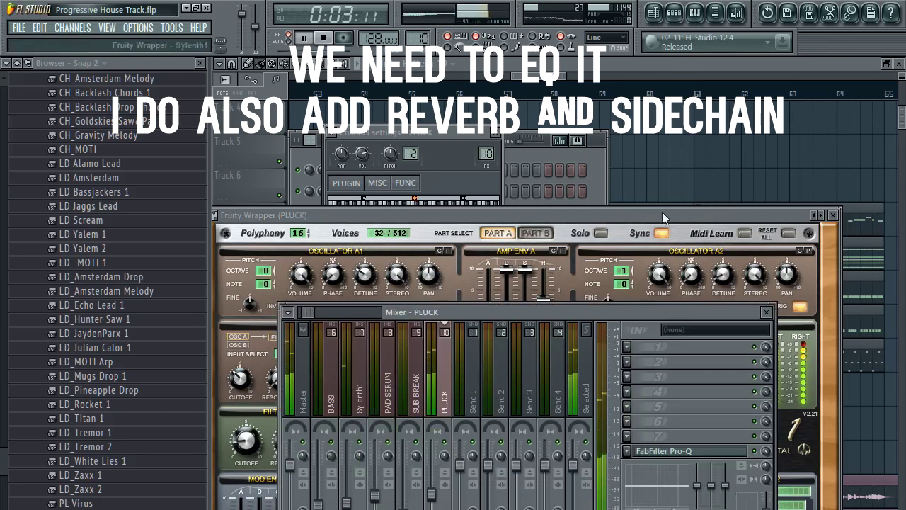
{"action": "left_click", "coordinate": [813, 393]}
{"action": "left_click", "coordinate": [661, 315]}
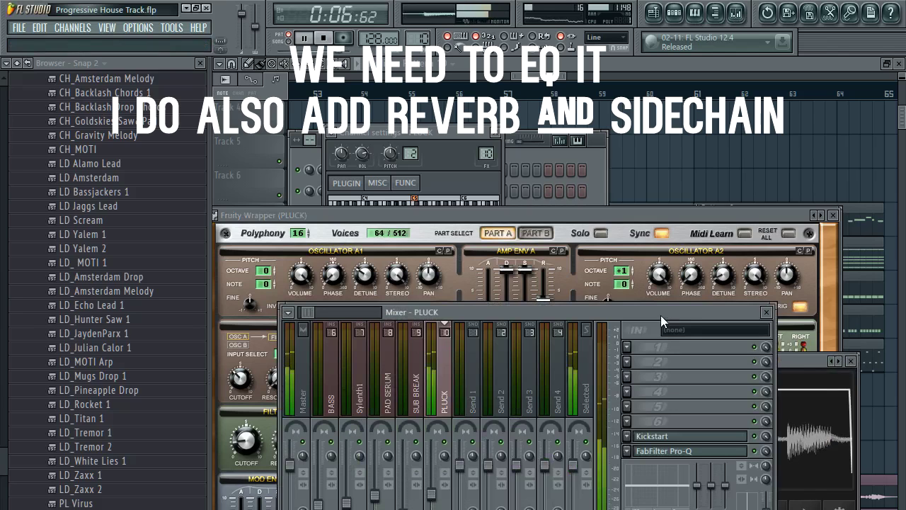
Step: Add ValhallaRoom to the PLUCK mixer track, reduce its mix to a low level and set the decay to about 3 s
{"action": "left_click", "coordinate": [814, 508]}
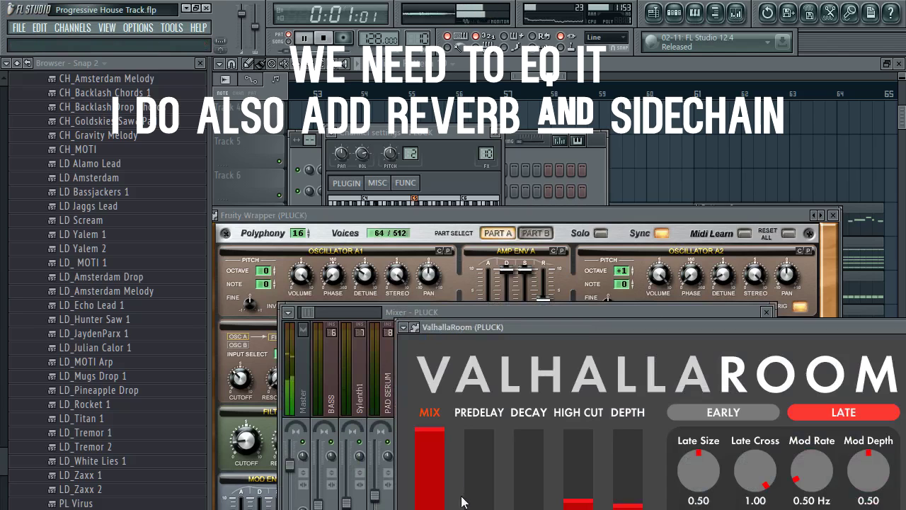
{"action": "left_click_drag", "start_coordinate": [434, 504], "coordinate": [430, 509]}
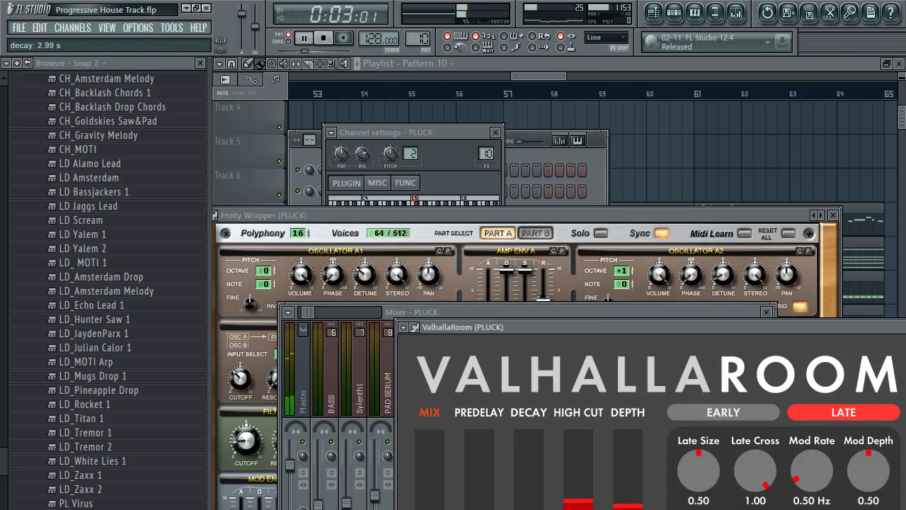
{"action": "left_click_drag", "start_coordinate": [823, 327], "coordinate": [629, 307]}
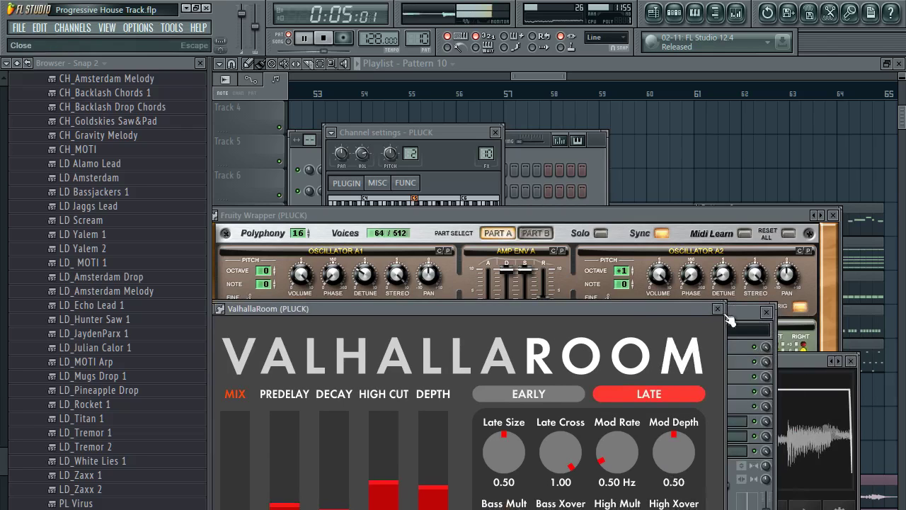
{"action": "left_click", "coordinate": [723, 309]}
Step: Set the mix of Kickstart on the PLUCK track to 0.88 and close the plugin
{"action": "left_click", "coordinate": [792, 359]}
{"action": "left_click_drag", "start_coordinate": [521, 483], "coordinate": [518, 491]}
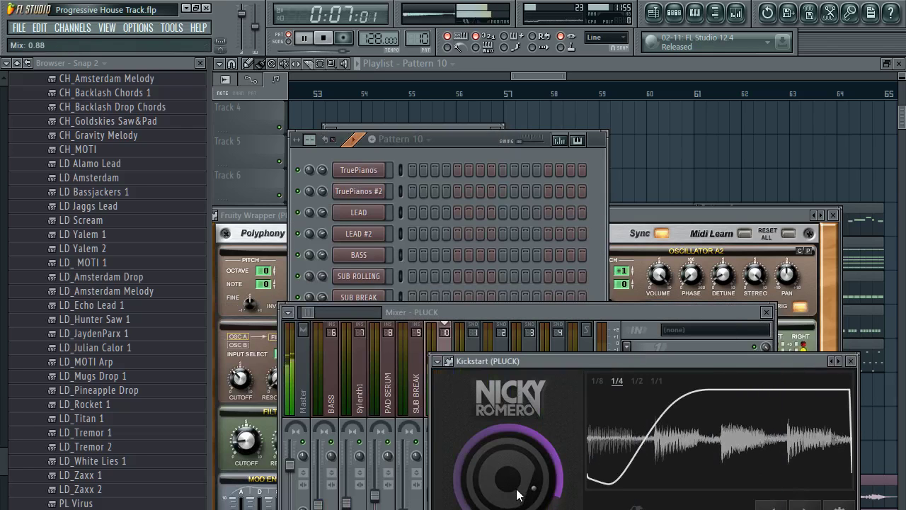
{"action": "left_click", "coordinate": [850, 361]}
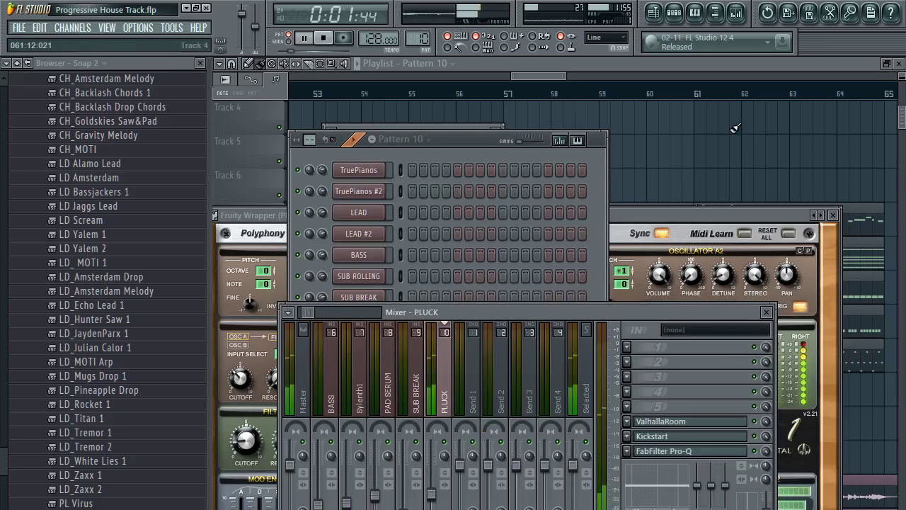
Step: Play the drop from bar 49 and check the PLUCK track's level in the mixer
{"action": "left_click", "coordinate": [522, 103]}
{"action": "left_click", "coordinate": [508, 94]}
{"action": "scroll", "coordinate": [507, 95], "scroll_direction": "down", "scroll_amount": 3}
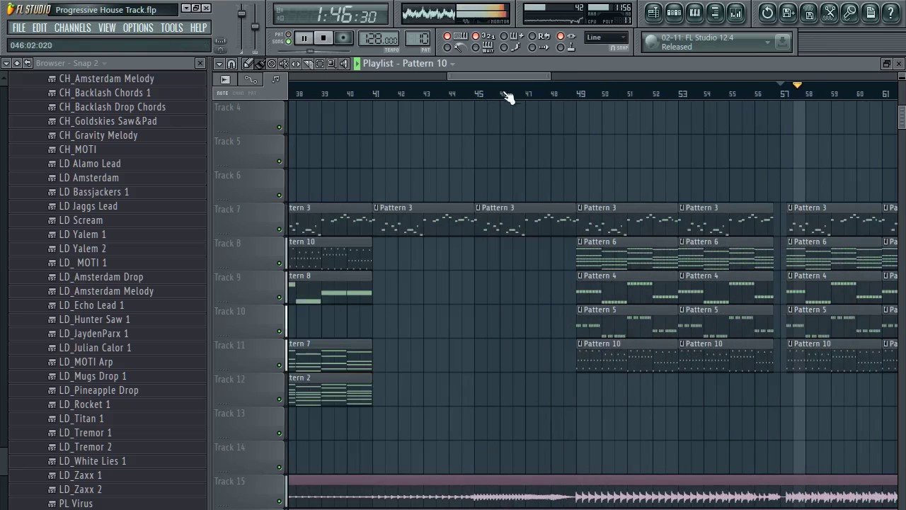
{"action": "left_click", "coordinate": [574, 93]}
{"action": "key", "text": "F9"}
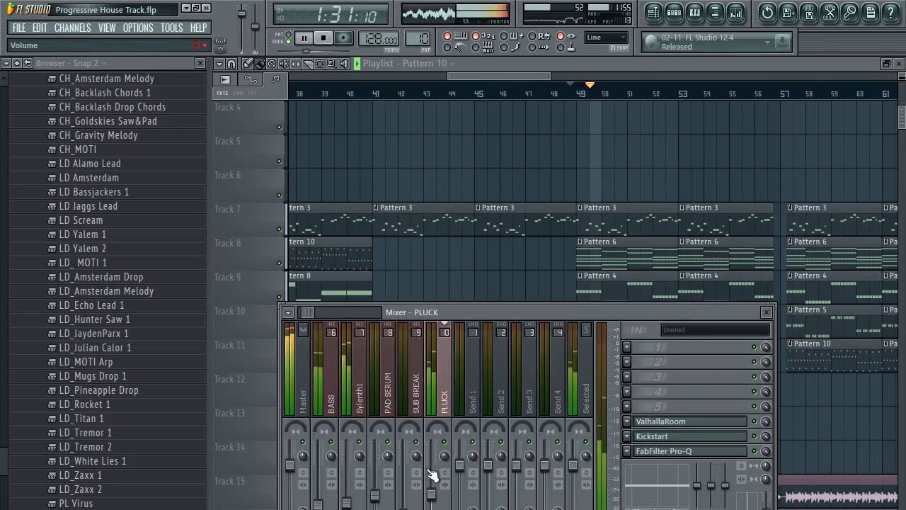
{"action": "key", "text": "F9"}
Step: Audition Pattern 10 alone briefly, return to the full song and play the breakdown from bar 17
{"action": "left_click", "coordinate": [676, 13]}
{"action": "left_click", "coordinate": [288, 38]}
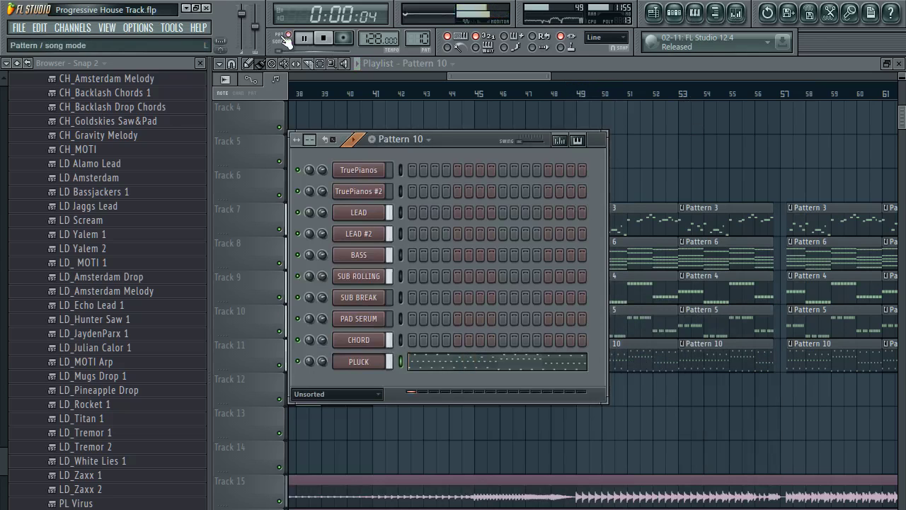
{"action": "key", "text": "F6"}
{"action": "left_click", "coordinate": [325, 94]}
{"action": "left_click_drag", "start_coordinate": [483, 77], "coordinate": [377, 80]}
{"action": "left_click", "coordinate": [416, 92]}
{"action": "left_click", "coordinate": [373, 93]}
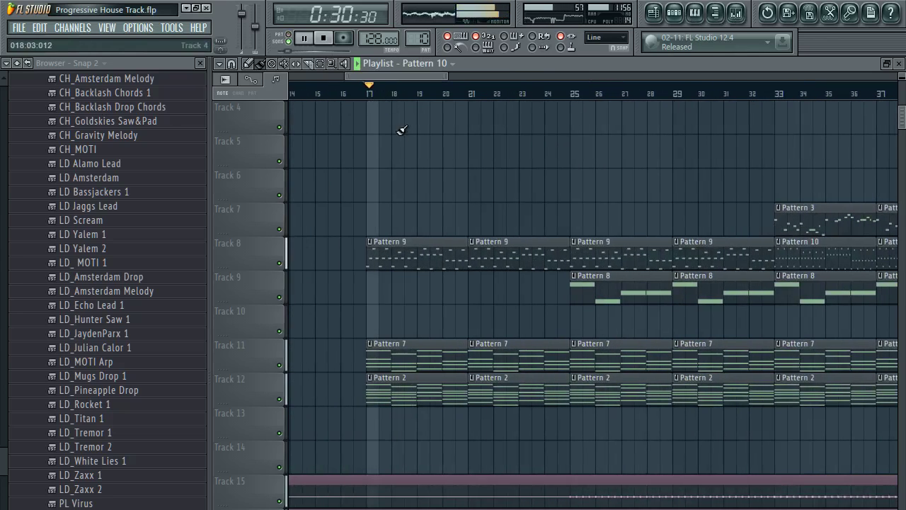
{"action": "scroll", "coordinate": [396, 100], "scroll_direction": "down", "scroll_amount": 2}
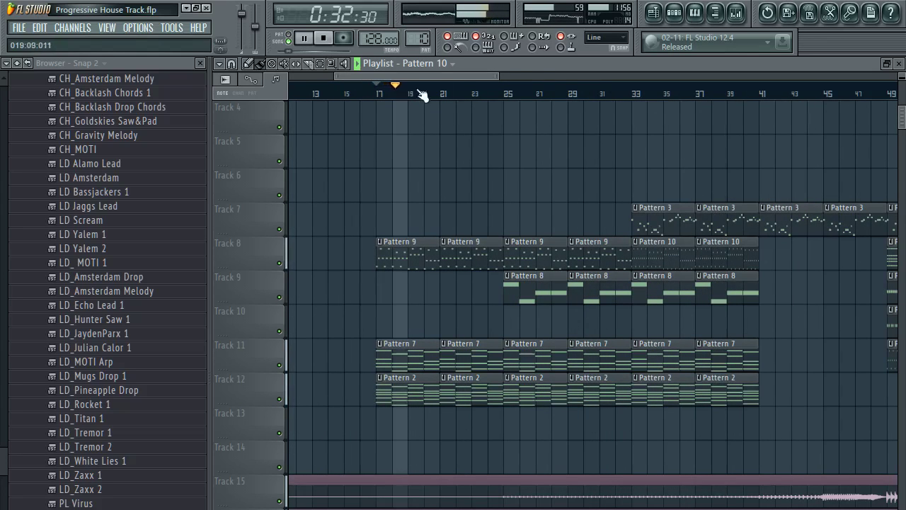
Step: Skip through the arrangement from bar 25 via bars 33 and 39 to the drop at bar 49 to review each section
{"action": "left_click", "coordinate": [479, 92]}
{"action": "scroll", "coordinate": [496, 88], "scroll_direction": "down", "scroll_amount": 3}
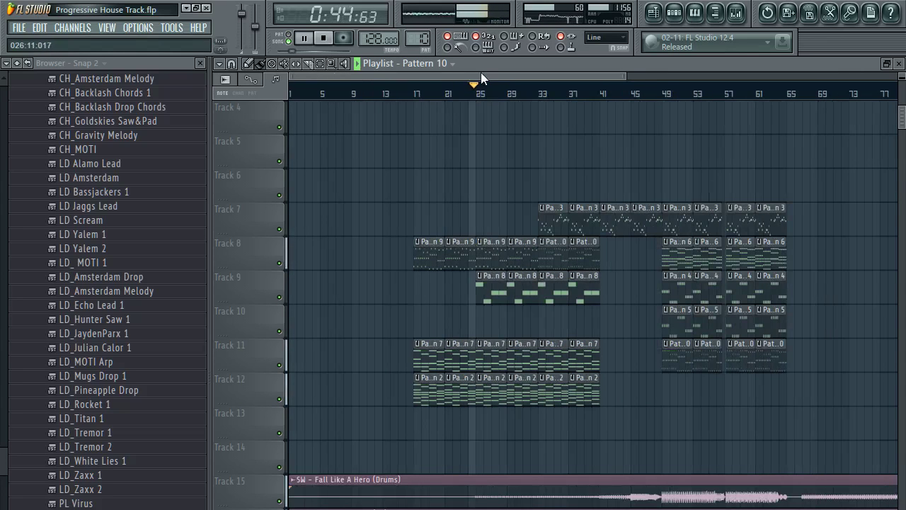
{"action": "left_click", "coordinate": [543, 93]}
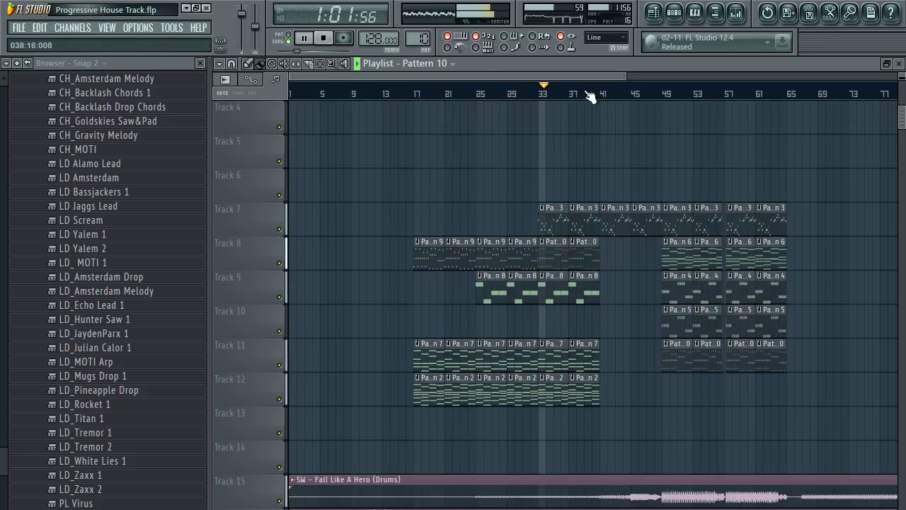
{"action": "left_click", "coordinate": [590, 93]}
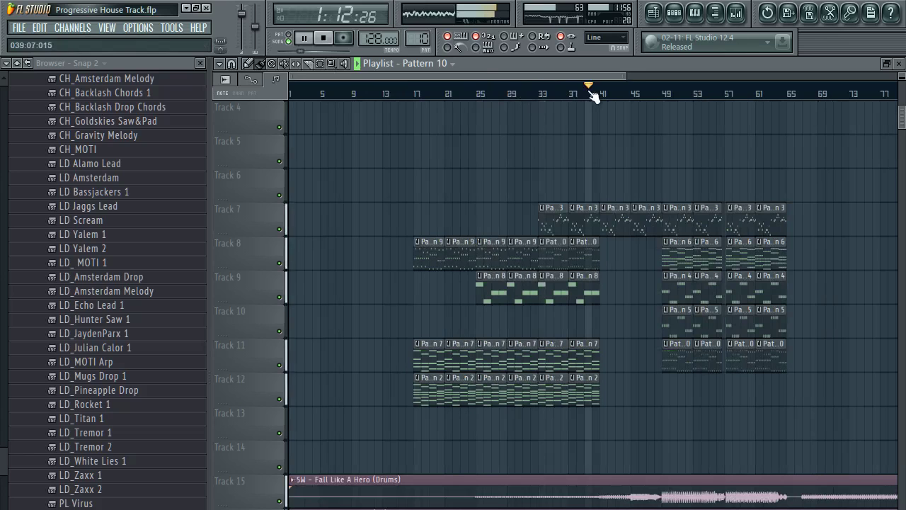
{"action": "left_click", "coordinate": [611, 93]}
{"action": "left_click", "coordinate": [666, 94]}
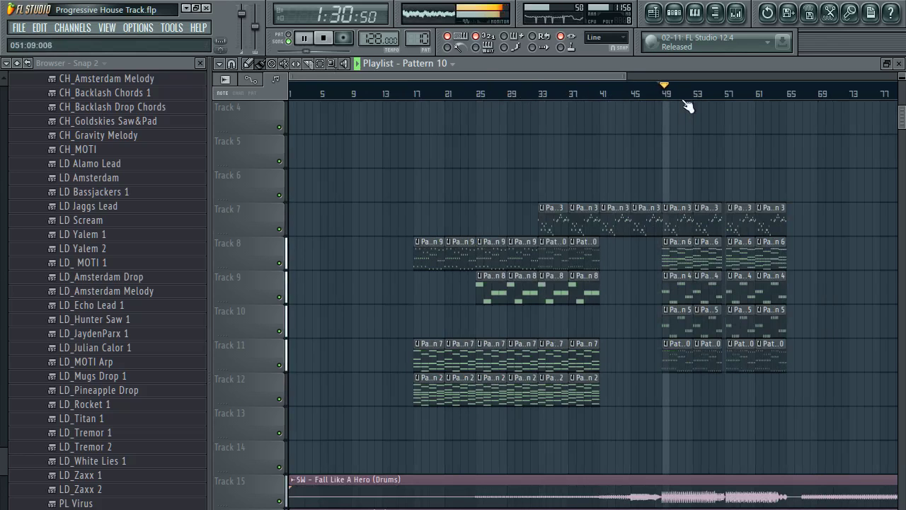
{"action": "scroll", "coordinate": [687, 105], "scroll_direction": "up", "scroll_amount": 1}
{"action": "scroll", "coordinate": [711, 99], "scroll_direction": "up", "scroll_amount": 2}
{"action": "scroll", "coordinate": [712, 99], "scroll_direction": "down", "scroll_amount": 4}
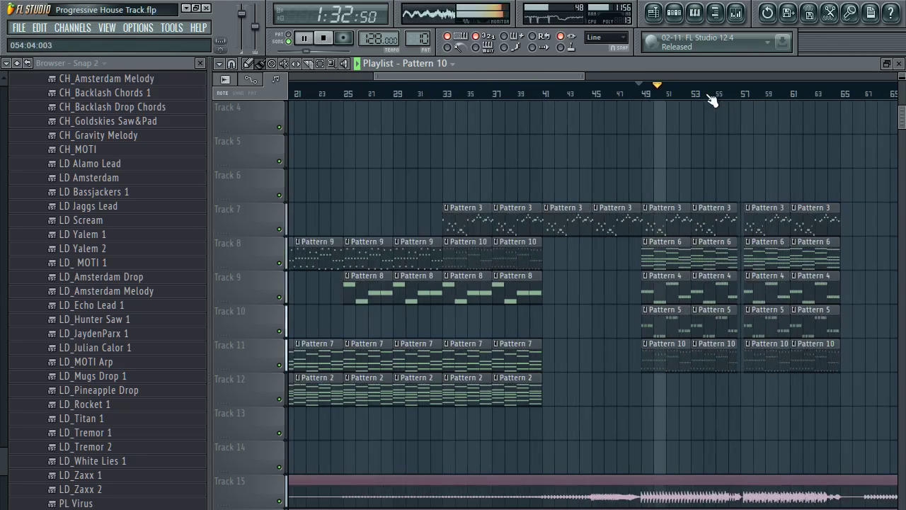
{"action": "scroll", "coordinate": [711, 99], "scroll_direction": "down", "scroll_amount": 1}
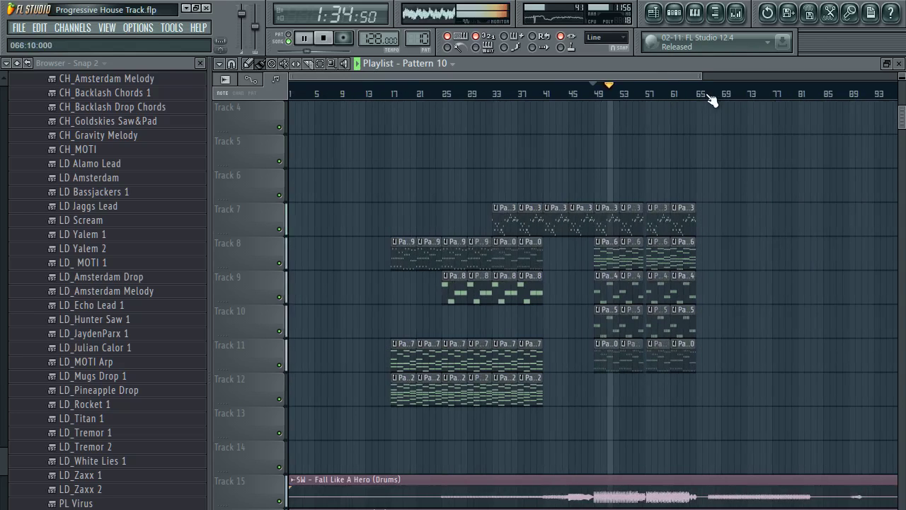
Step: Stop playback and move the breakdown's Pattern 7 and Pattern 2 clips to Tracks 12 and 13, and its pluck clips to Track 11
{"action": "key", "text": "space"}
{"action": "left_click_drag", "start_coordinate": [577, 421], "coordinate": [407, 361]}
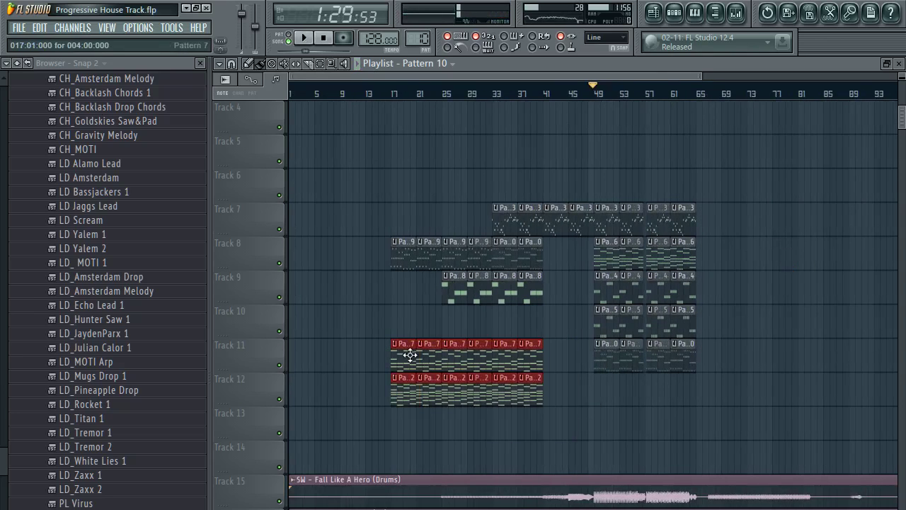
{"action": "left_click_drag", "start_coordinate": [410, 356], "coordinate": [410, 390]}
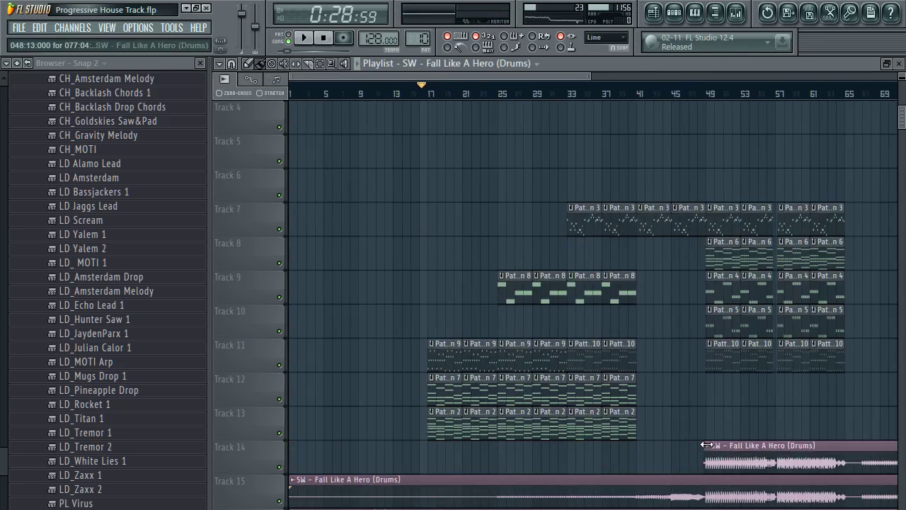
Step: Place the cut drop copy of SW - Fall Like A Hero (Drums) on Track 2, its first kick exactly at bar 1
{"action": "left_click_drag", "start_coordinate": [737, 445], "coordinate": [305, 181]}
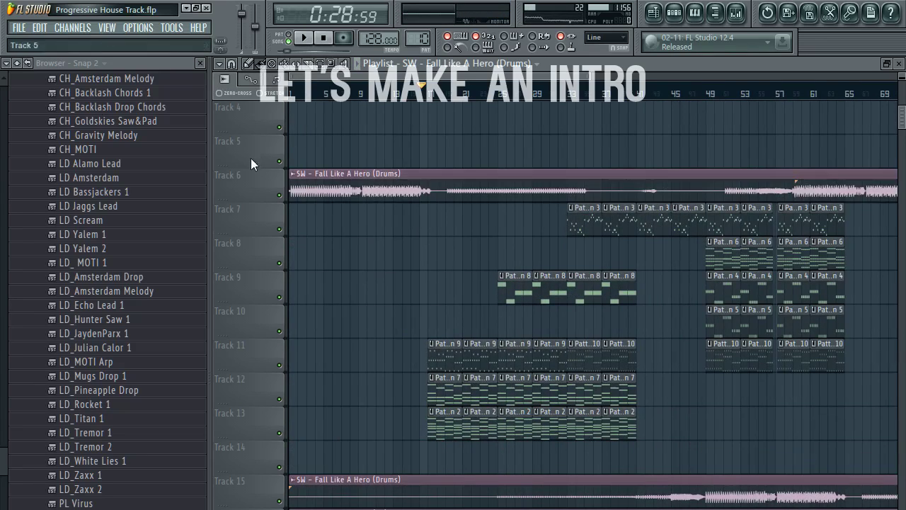
{"action": "scroll", "coordinate": [301, 95], "scroll_direction": "up", "scroll_amount": 3}
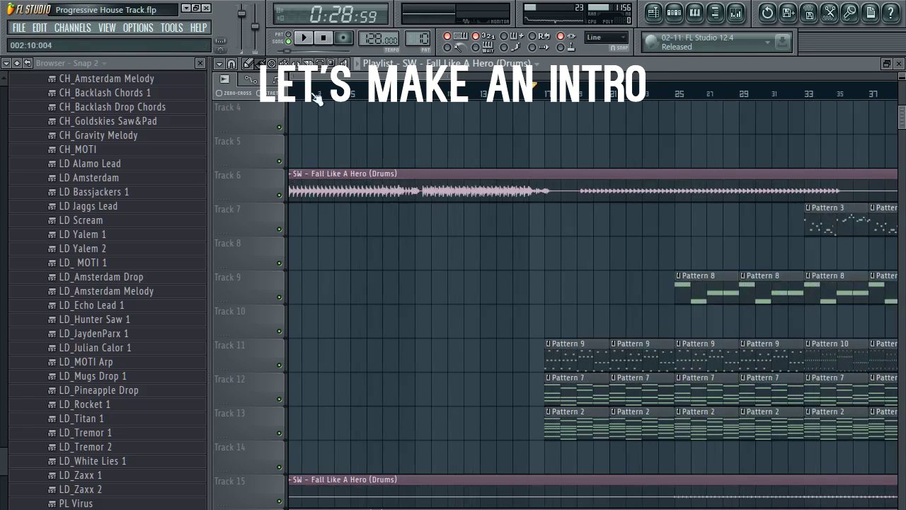
{"action": "scroll", "coordinate": [317, 98], "scroll_direction": "up", "scroll_amount": 5}
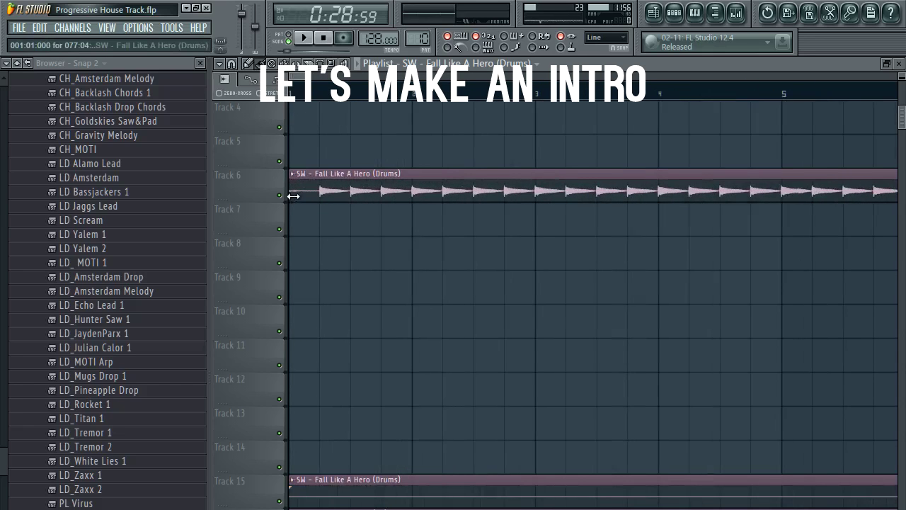
{"action": "left_click_drag", "start_coordinate": [343, 192], "coordinate": [266, 106]}
{"action": "scroll", "coordinate": [318, 97], "scroll_direction": "down", "scroll_amount": 5}
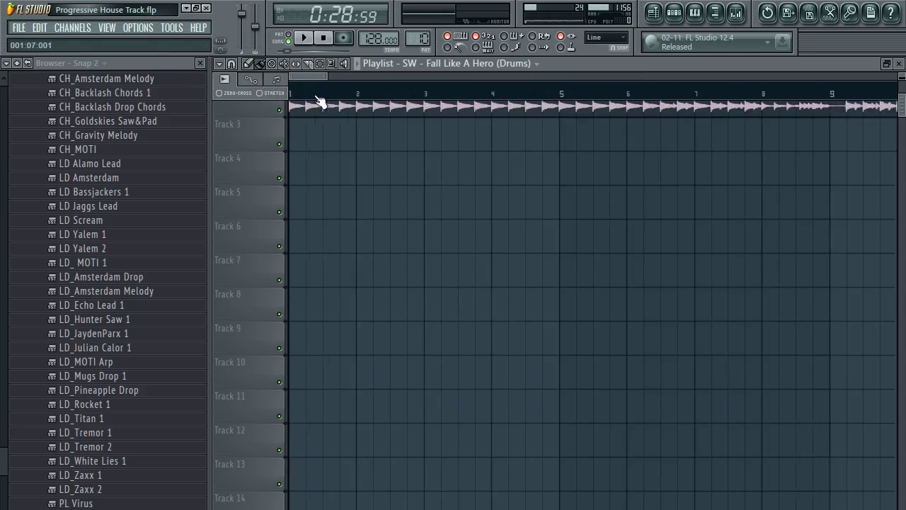
Step: Shorten the drums copy on Track 2 to about 16 bars for the intro
{"action": "scroll", "coordinate": [318, 98], "scroll_direction": "down", "scroll_amount": 4}
{"action": "scroll", "coordinate": [315, 191], "scroll_direction": "up", "scroll_amount": 1}
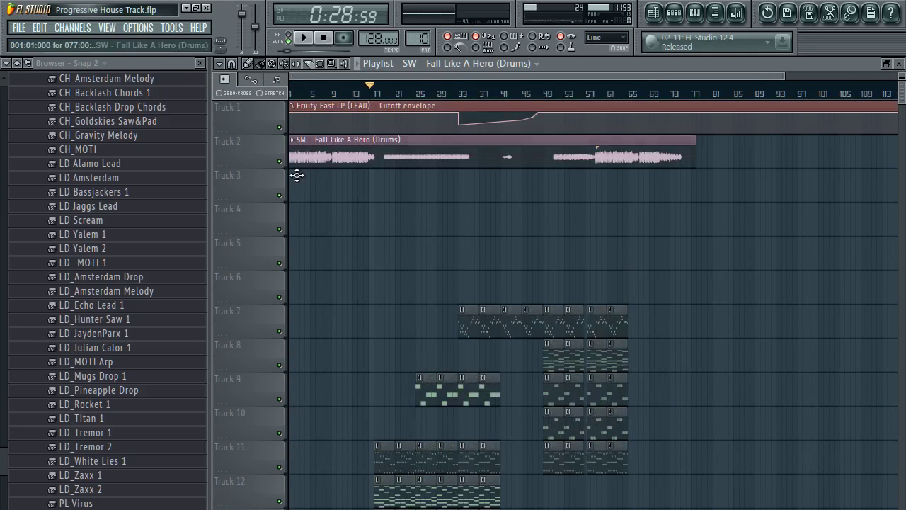
{"action": "left_click_drag", "start_coordinate": [694, 160], "coordinate": [374, 183]}
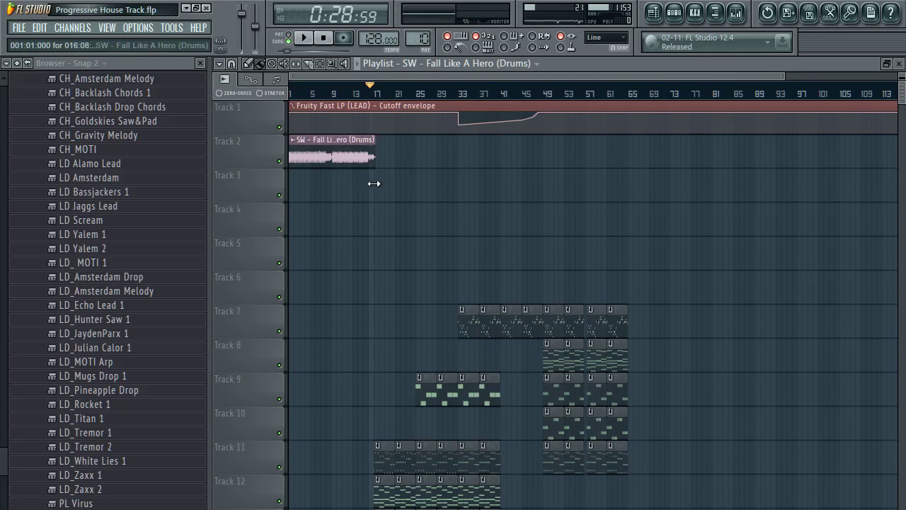
Step: Play the intro from the start, trim the Track 2 drums to end at bar 17 and listen to the transition into the breakdown
{"action": "left_click", "coordinate": [322, 39]}
{"action": "key", "text": "space"}
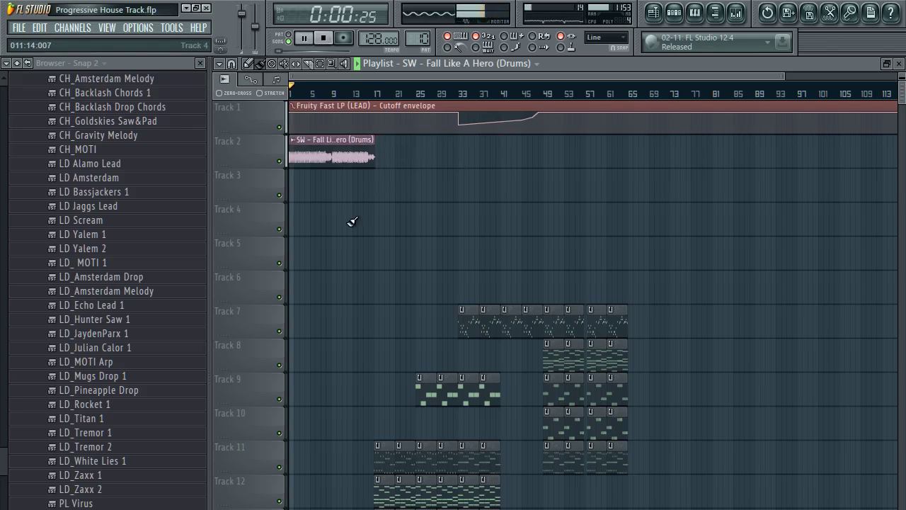
{"action": "scroll", "coordinate": [314, 94], "scroll_direction": "up", "scroll_amount": 3}
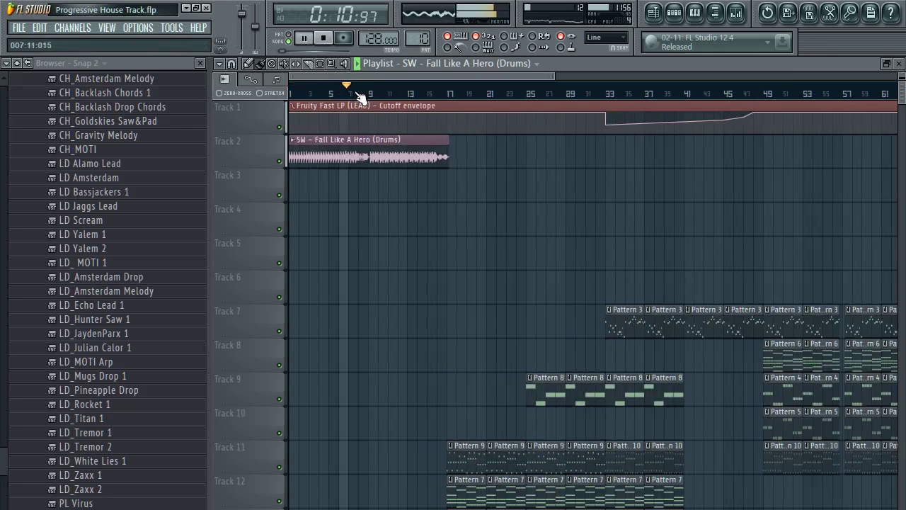
{"action": "scroll", "coordinate": [425, 96], "scroll_direction": "up", "scroll_amount": 4}
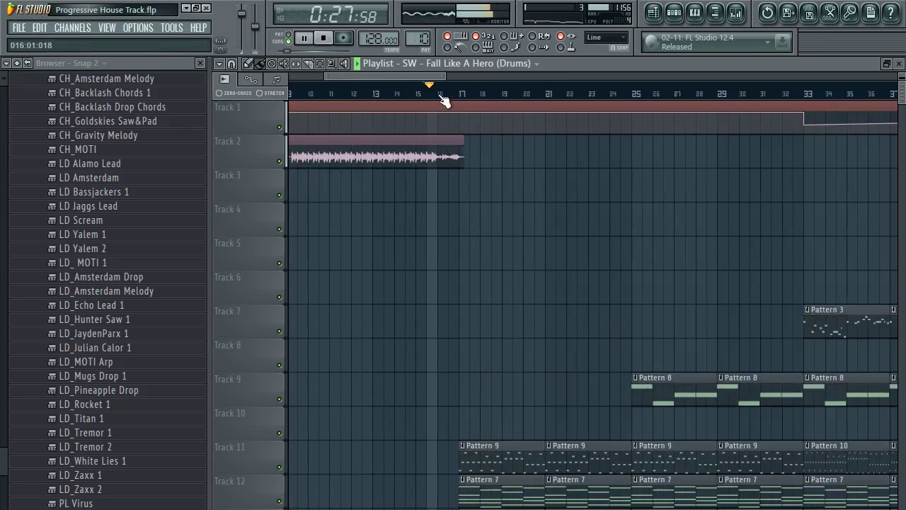
{"action": "mouse_move", "coordinate": [476, 146]}
{"action": "left_mouse_down"}
{"action": "mouse_move", "coordinate": [495, 146]}
{"action": "mouse_move", "coordinate": [471, 146]}
{"action": "left_mouse_up"}
{"action": "scroll", "coordinate": [461, 96], "scroll_direction": "down", "scroll_amount": 1}
{"action": "scroll", "coordinate": [462, 96], "scroll_direction": "down", "scroll_amount": 3}
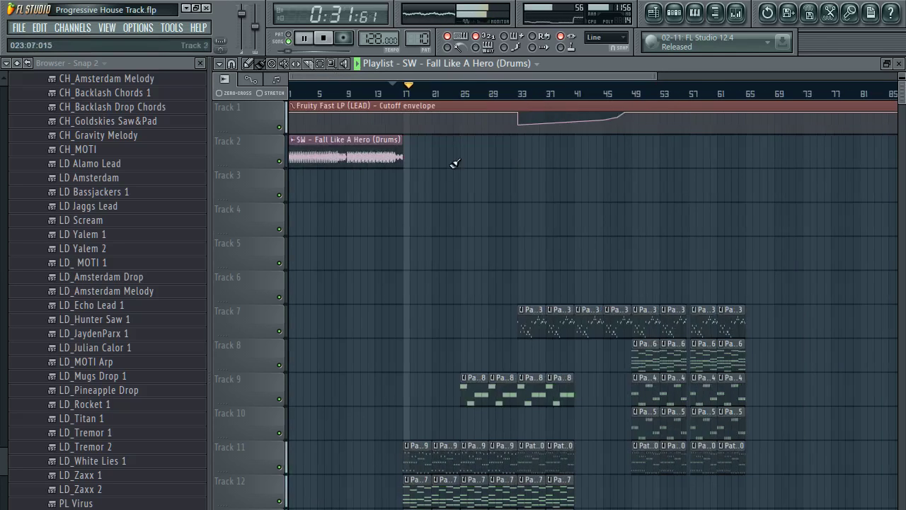
Step: Copy the four Pattern 9 pluck clips into bars 1 to 17 of Track 11 beneath the intro drums and stop playback
{"action": "scroll", "coordinate": [437, 185], "scroll_direction": "down", "scroll_amount": 3}
{"action": "scroll", "coordinate": [432, 100], "scroll_direction": "down", "scroll_amount": 2}
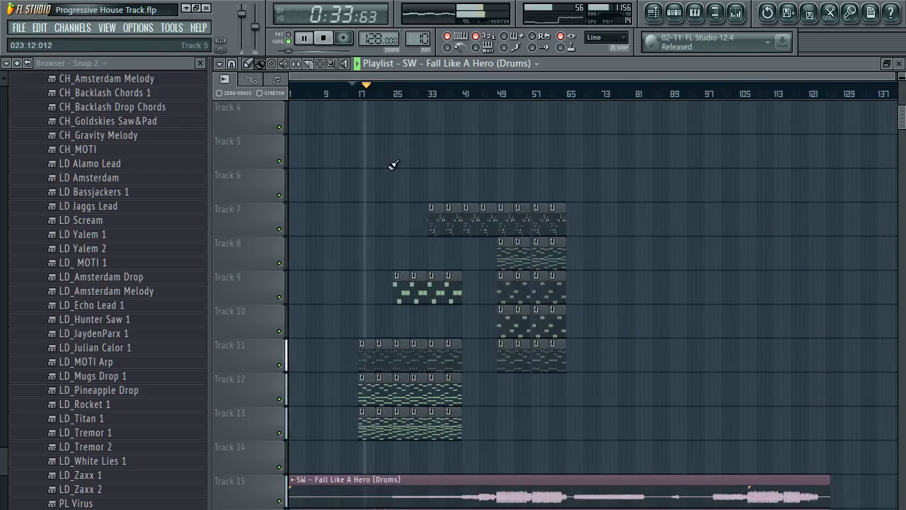
{"action": "left_click", "coordinate": [482, 97]}
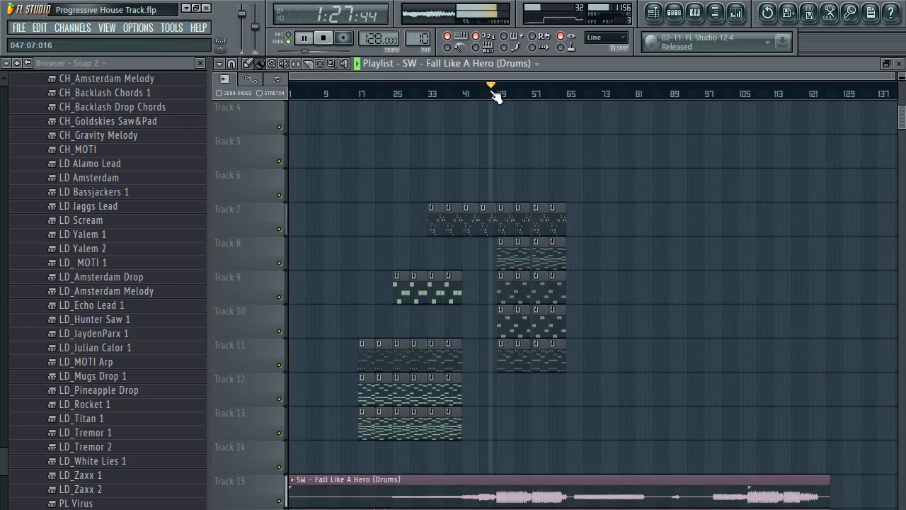
{"action": "scroll", "coordinate": [344, 94], "scroll_direction": "up", "scroll_amount": 2}
{"action": "left_click", "coordinate": [392, 89]}
{"action": "left_click_drag", "start_coordinate": [403, 76], "coordinate": [357, 78]}
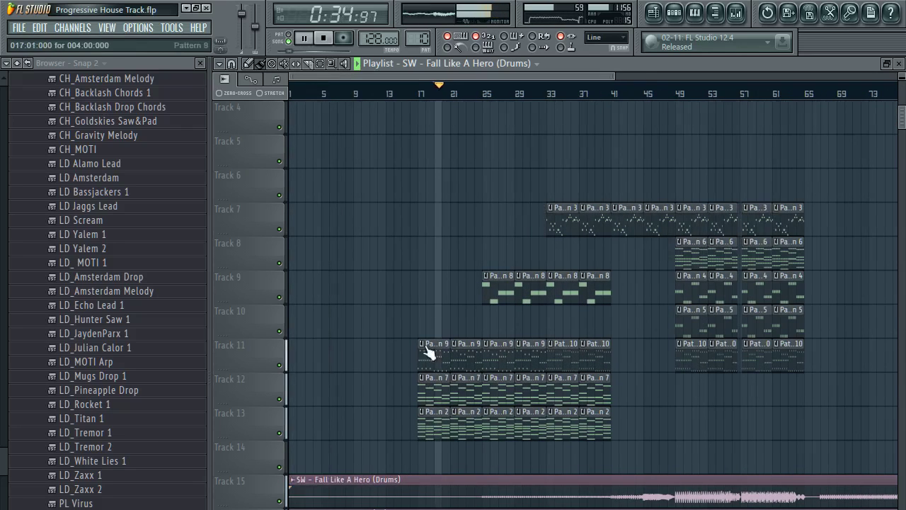
{"action": "left_click_drag", "start_coordinate": [419, 350], "coordinate": [528, 360]}
{"action": "scroll", "coordinate": [520, 358], "scroll_direction": "up", "scroll_amount": 1}
{"action": "left_click_drag", "start_coordinate": [468, 356], "coordinate": [196, 354]}
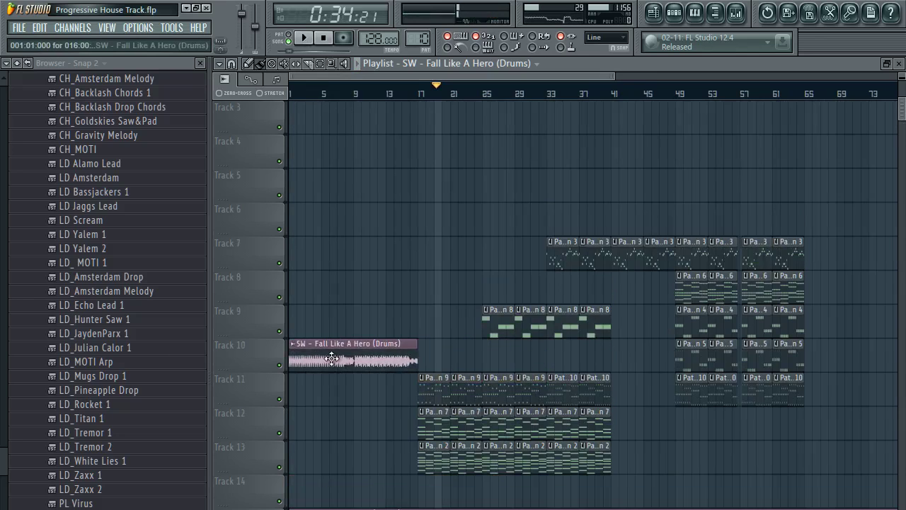
{"action": "scroll", "coordinate": [342, 281], "scroll_direction": "up", "scroll_amount": 2}
{"action": "right_click", "coordinate": [345, 423]}
{"action": "mouse_move", "coordinate": [391, 442]}
{"action": "left_mouse_down"}
{"action": "mouse_move", "coordinate": [469, 465]}
{"action": "mouse_move", "coordinate": [533, 462]}
{"action": "mouse_move", "coordinate": [302, 450]}
{"action": "left_mouse_up"}
{"action": "left_click_drag", "start_coordinate": [318, 50], "coordinate": [321, 47]}
{"action": "left_click", "coordinate": [325, 39]}
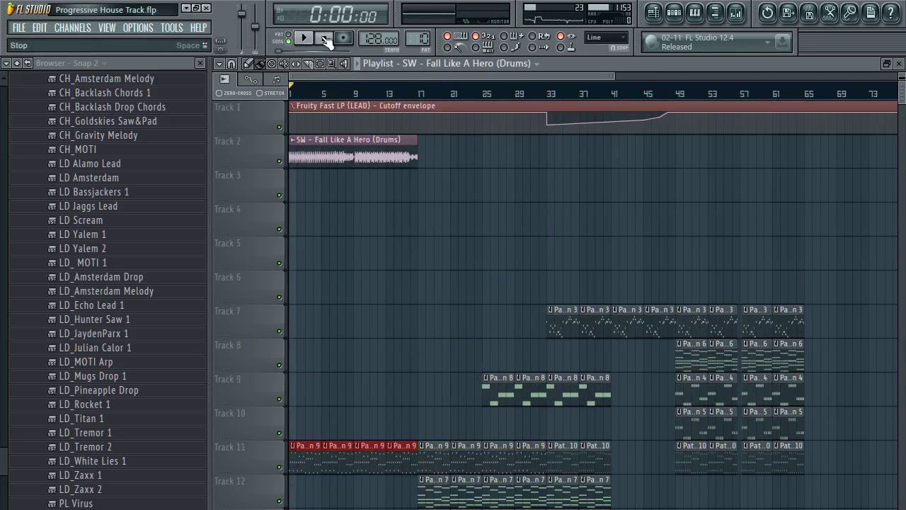
Step: Copy three Pattern 8 clips to the start of Track 9, filling bars 1 to 13, and play the intro
{"action": "key", "text": "space"}
{"action": "left_click", "coordinate": [432, 287], "text": "ctrl"}
{"action": "mouse_move", "coordinate": [454, 386]}
{"action": "left_mouse_down"}
{"action": "mouse_move", "coordinate": [576, 393]}
{"action": "mouse_move", "coordinate": [312, 382]}
{"action": "left_mouse_up"}
{"action": "left_click", "coordinate": [318, 284], "text": "ctrl"}
{"action": "key", "text": "space"}
{"action": "key", "text": "space"}
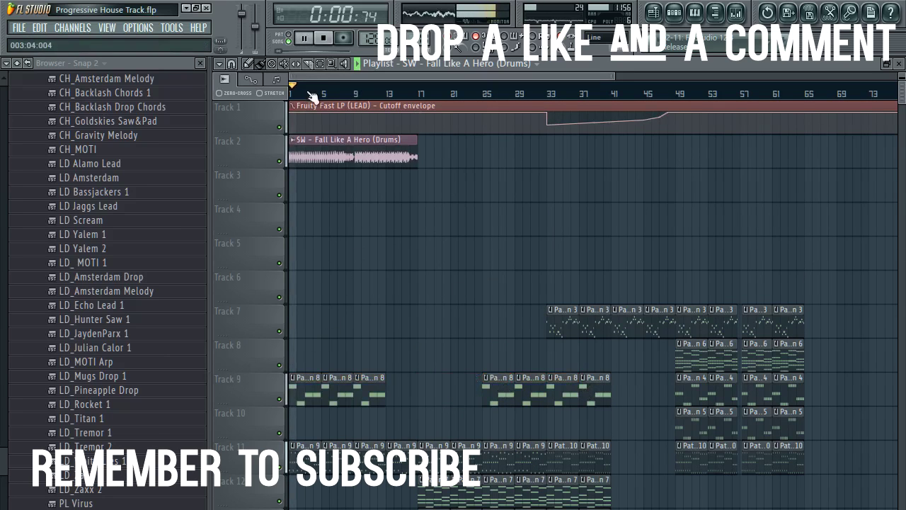
{"action": "scroll", "coordinate": [351, 92], "scroll_direction": "up", "scroll_amount": 2}
{"action": "key", "text": "space"}
Step: Add Kickstart to the SUB BREAK mixer insert and set its mix to 0.84 while the intro plays
{"action": "key", "text": "F9"}
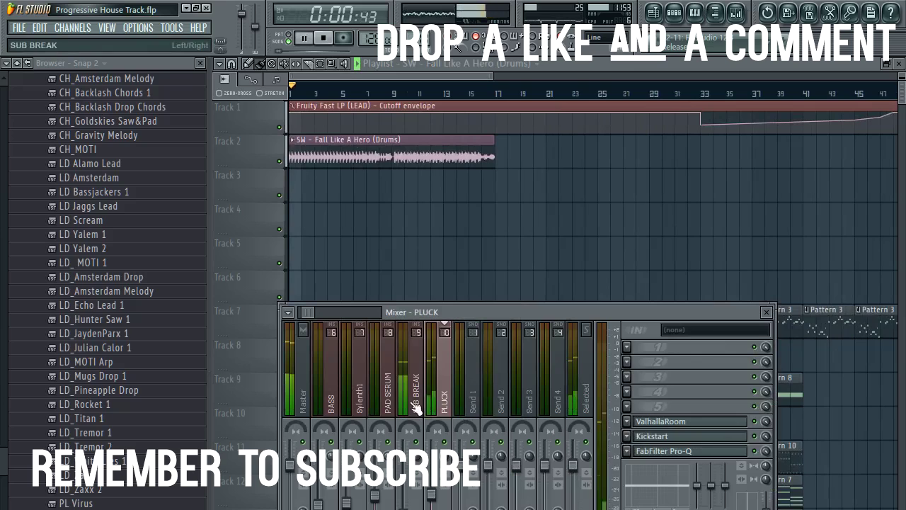
{"action": "left_click", "coordinate": [416, 405]}
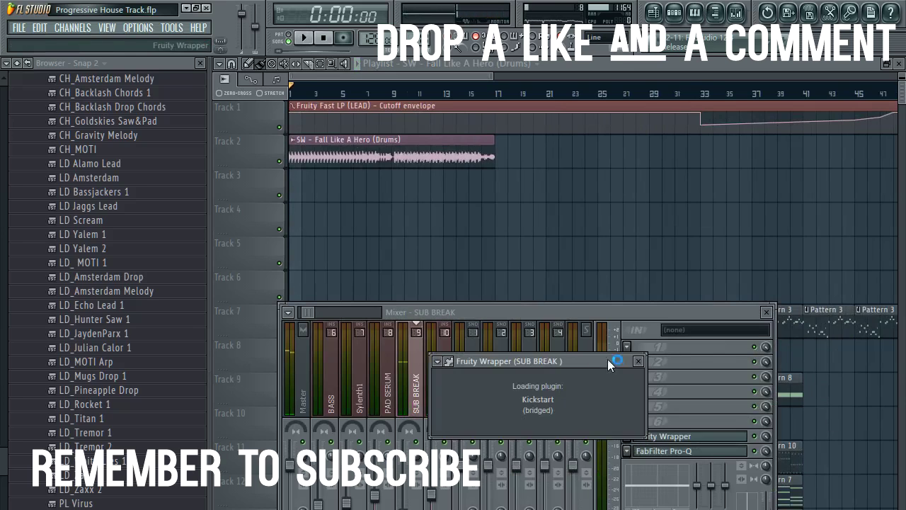
{"action": "left_click", "coordinate": [319, 38]}
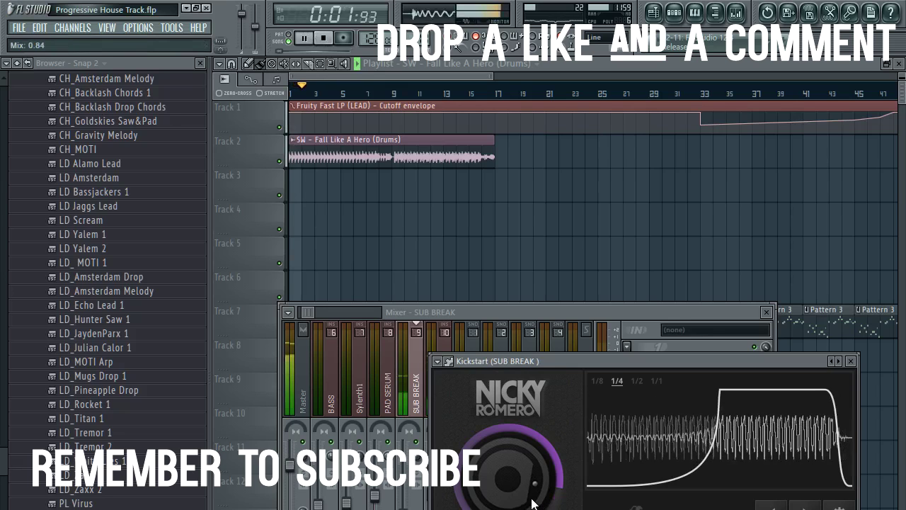
{"action": "left_click", "coordinate": [852, 362]}
{"action": "key", "text": "space"}
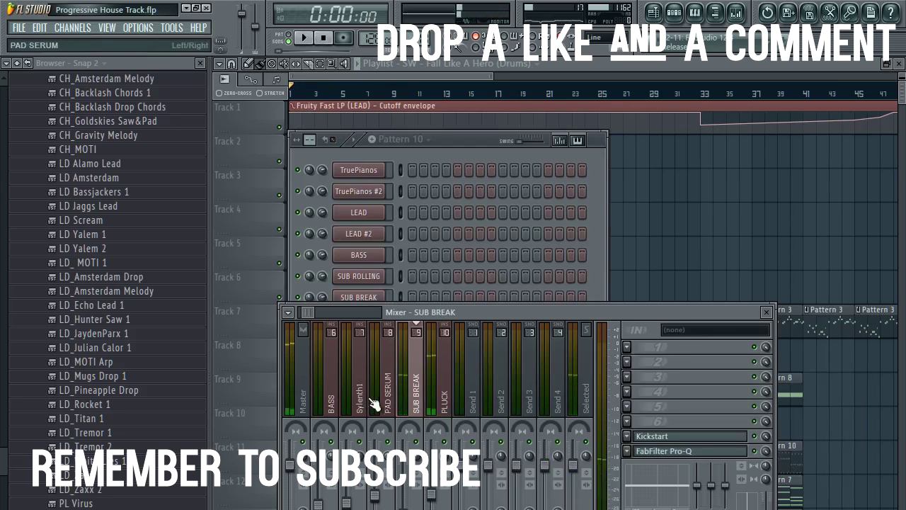
Step: Play Pattern 4 on its own and inspect the Kickstart settings on the BASS mixer insert
{"action": "left_click", "coordinate": [613, 142]}
{"action": "left_click_drag", "start_coordinate": [475, 77], "coordinate": [610, 77]}
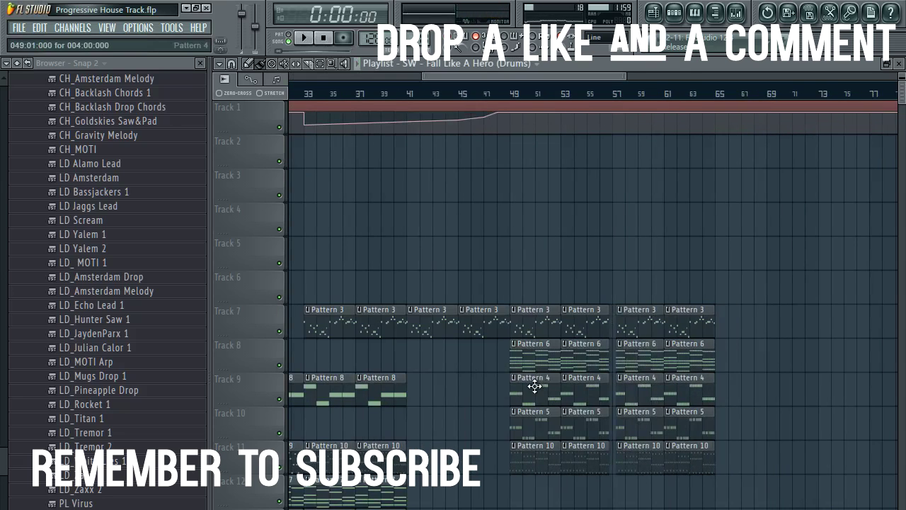
{"action": "left_click", "coordinate": [528, 401]}
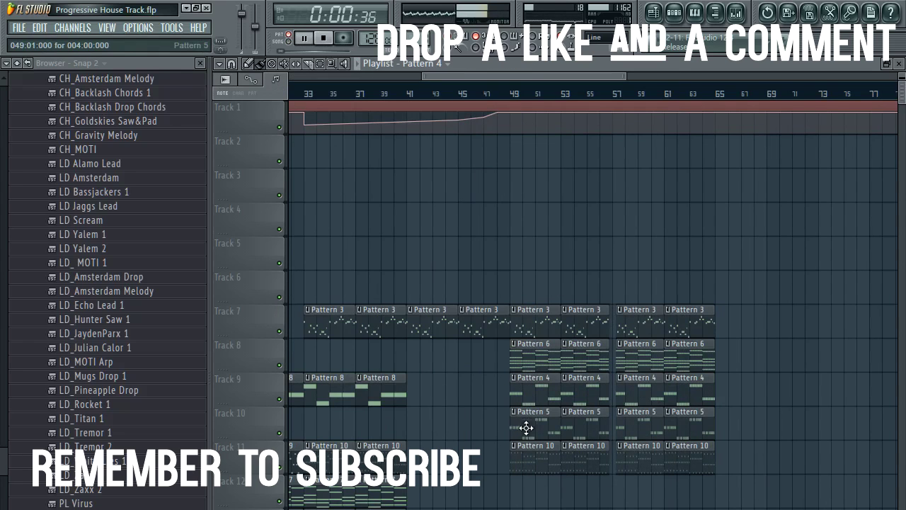
{"action": "key", "text": "F9"}
{"action": "left_click", "coordinate": [331, 389]}
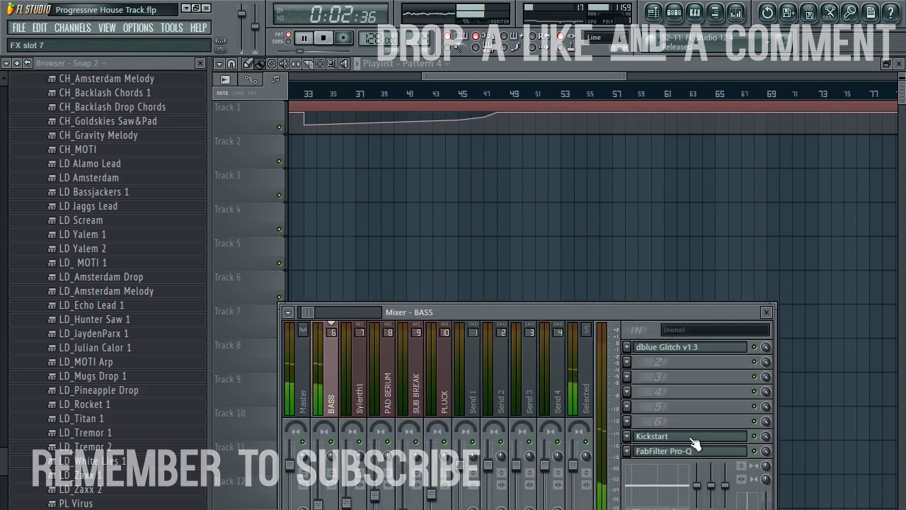
{"action": "left_click", "coordinate": [675, 442]}
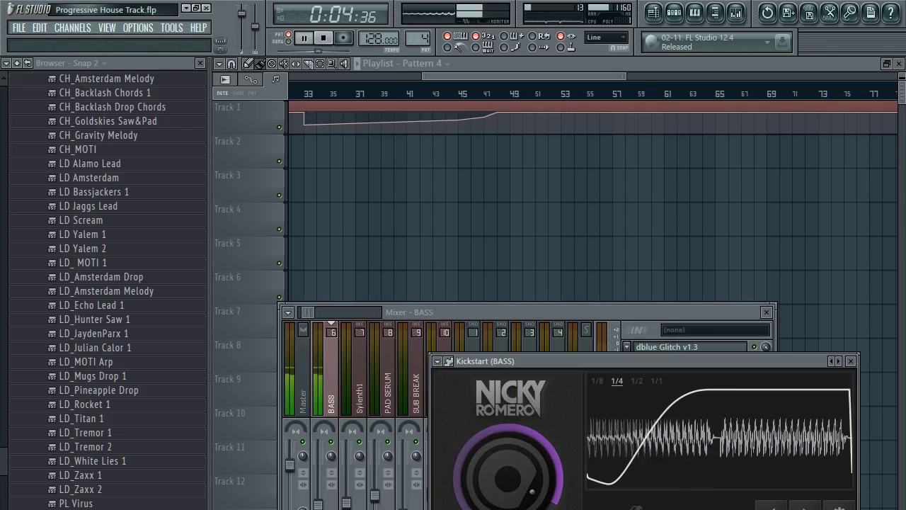
{"action": "scroll", "coordinate": [527, 495], "scroll_direction": "down", "scroll_amount": 3}
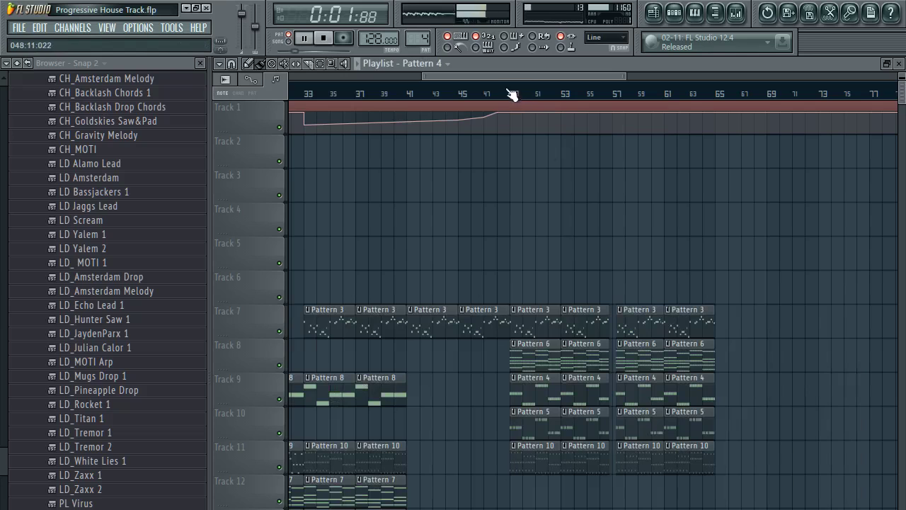
Step: Play the drop from bar 49, compare Kickstart's ducking curves on the BASS insert and adjust its mix, keeping the original curve
{"action": "left_click", "coordinate": [512, 95]}
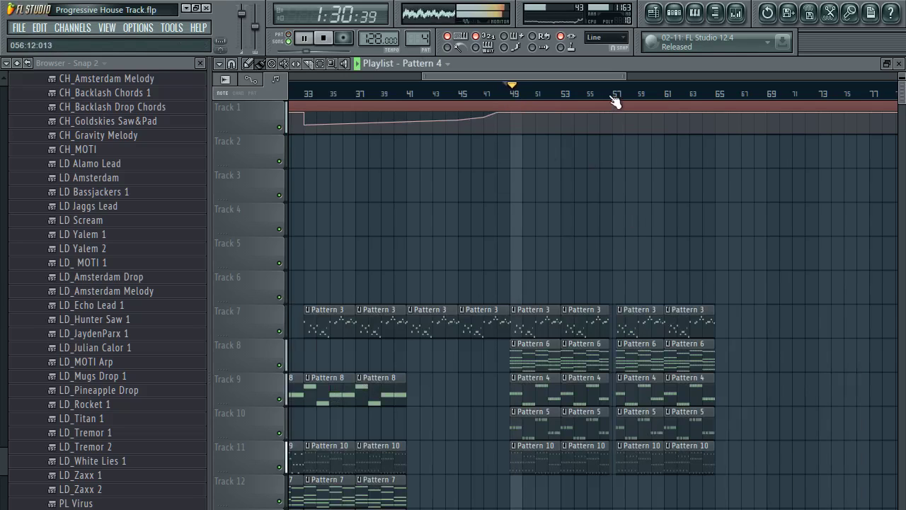
{"action": "left_click", "coordinate": [737, 12]}
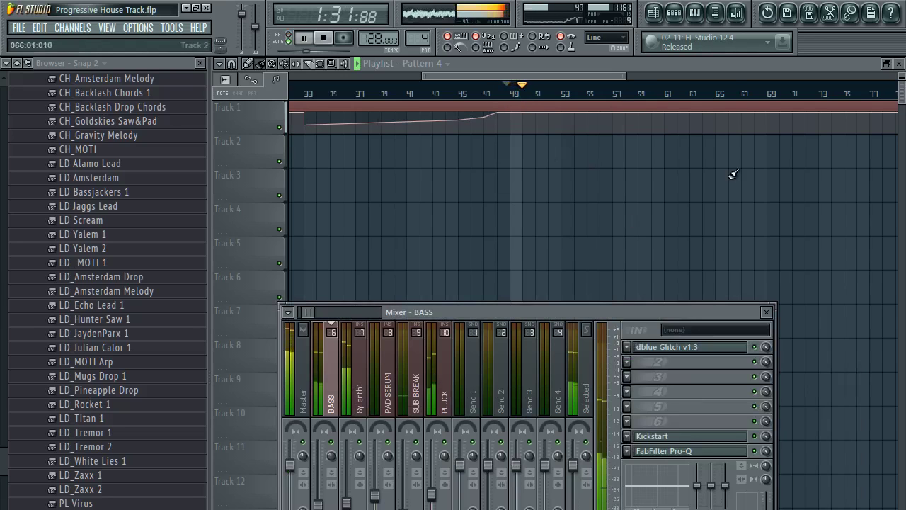
{"action": "left_click", "coordinate": [676, 436]}
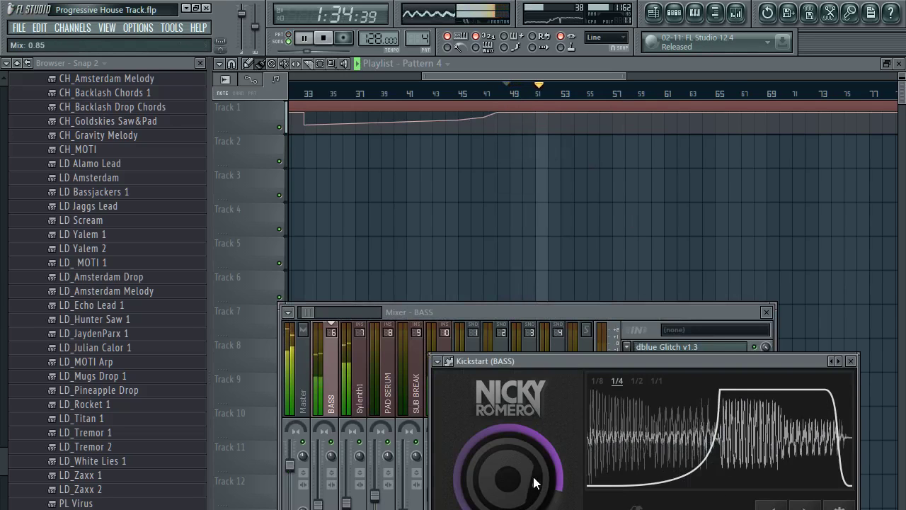
{"action": "left_click_drag", "start_coordinate": [533, 476], "coordinate": [533, 467]}
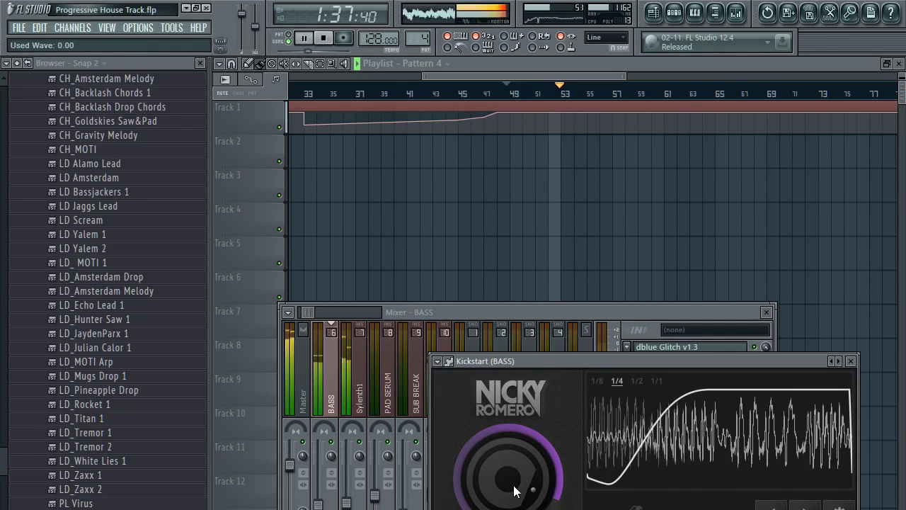
{"action": "left_click", "coordinate": [851, 361]}
{"action": "left_click", "coordinate": [766, 313]}
Step: Restart the song from bar 1 and listen to the intro with its bass and pluck clips
{"action": "right_click", "coordinate": [580, 137], "text": "ctrl"}
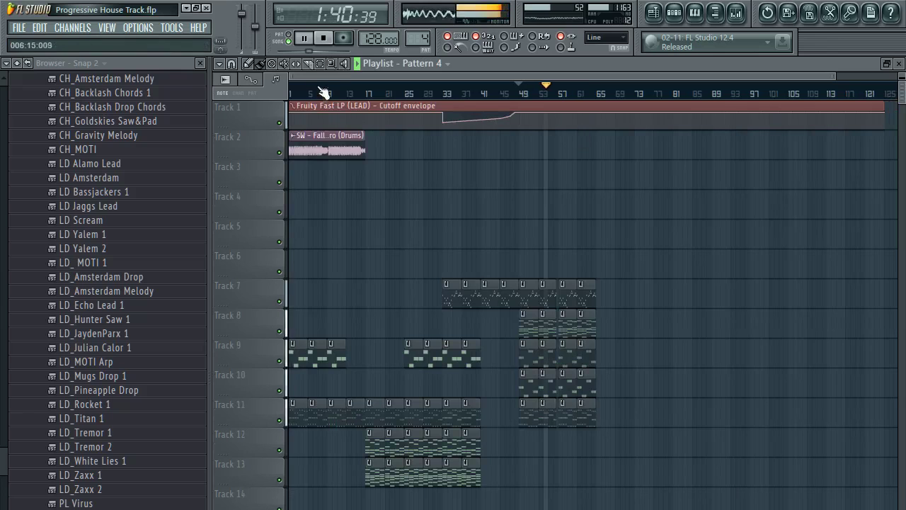
{"action": "left_click", "coordinate": [323, 39]}
{"action": "left_click", "coordinate": [322, 39]}
{"action": "key", "text": "space"}
{"action": "scroll", "coordinate": [324, 97], "scroll_direction": "up", "scroll_amount": 4}
{"action": "left_click_drag", "start_coordinate": [340, 76], "coordinate": [258, 88]}
{"action": "scroll", "coordinate": [302, 97], "scroll_direction": "up", "scroll_amount": 3}
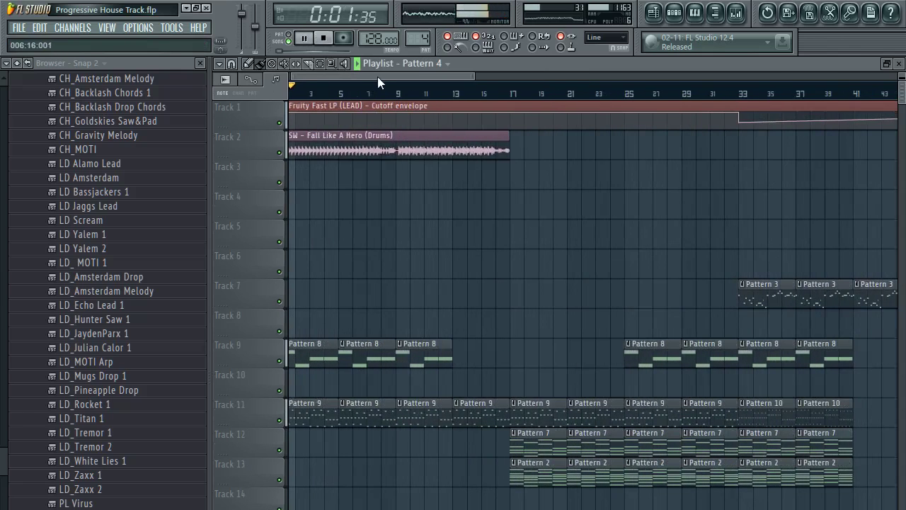
{"action": "left_click_drag", "start_coordinate": [378, 76], "coordinate": [227, 81]}
{"action": "scroll", "coordinate": [301, 95], "scroll_direction": "up", "scroll_amount": 1}
{"action": "scroll", "coordinate": [304, 91], "scroll_direction": "up", "scroll_amount": 1}
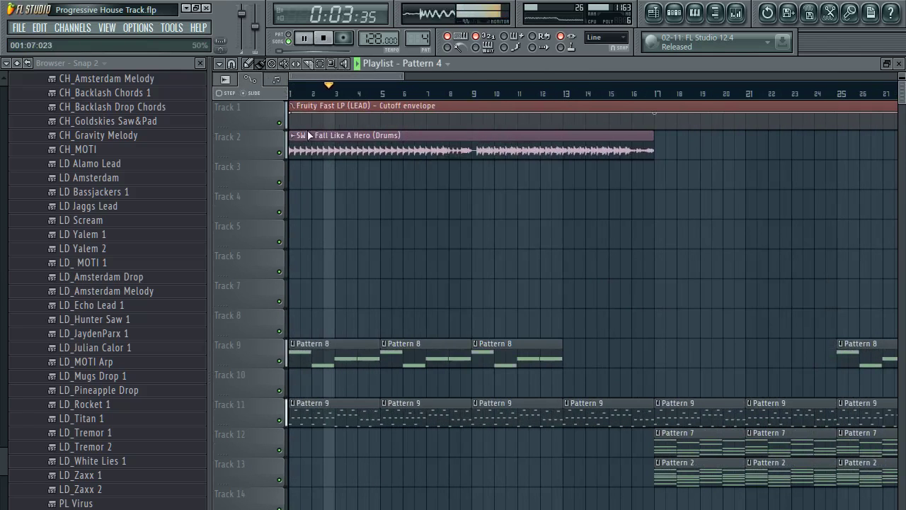
Step: Split the intro's Pattern 8 clips on Track 9 and Pattern 9 clips on Track 11 into repeating two-bar clips up to bar 13
{"action": "key", "text": "space"}
{"action": "left_click_drag", "start_coordinate": [586, 351], "coordinate": [552, 355]}
{"action": "left_click_drag", "start_coordinate": [547, 423], "coordinate": [264, 418]}
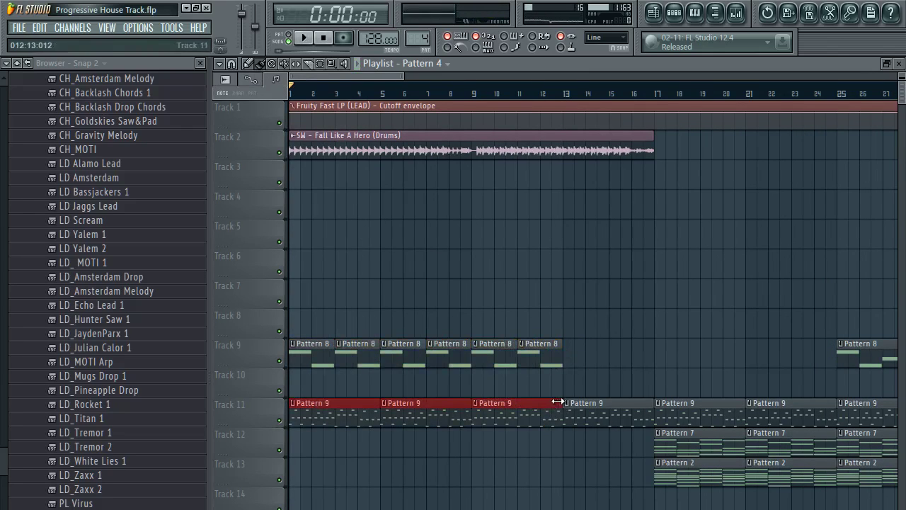
{"action": "mouse_move", "coordinate": [558, 402]}
{"action": "left_mouse_down"}
{"action": "mouse_move", "coordinate": [516, 403]}
{"action": "mouse_move", "coordinate": [543, 411]}
{"action": "left_mouse_up"}
{"action": "key", "text": "space"}
{"action": "left_click", "coordinate": [603, 373], "text": "ctrl"}
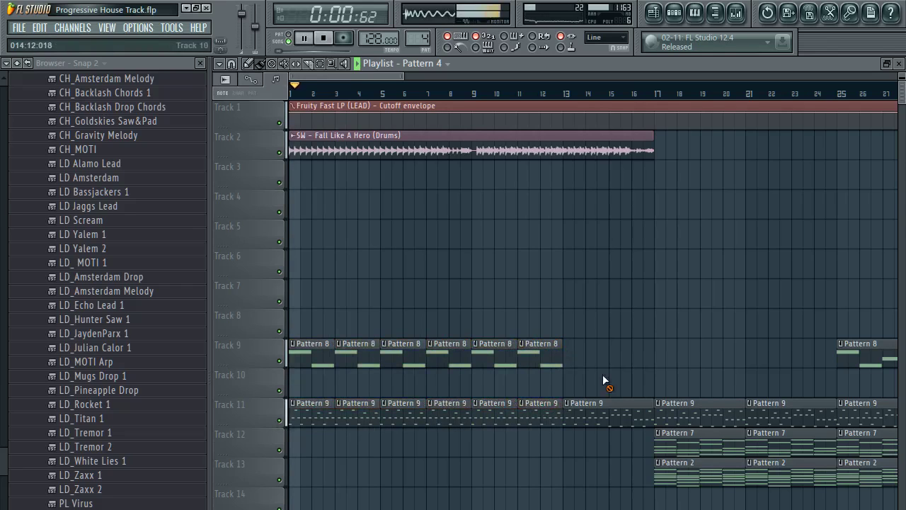
Step: Add a Pattern 8 clip on Track 9 at bar 13 and extend it to bar 17
{"action": "mouse_move", "coordinate": [587, 368]}
{"action": "left_mouse_down"}
{"action": "mouse_move", "coordinate": [488, 346]}
{"action": "mouse_move", "coordinate": [588, 352]}
{"action": "left_mouse_up"}
{"action": "left_click", "coordinate": [618, 301], "text": "ctrl"}
{"action": "right_click", "coordinate": [618, 355]}
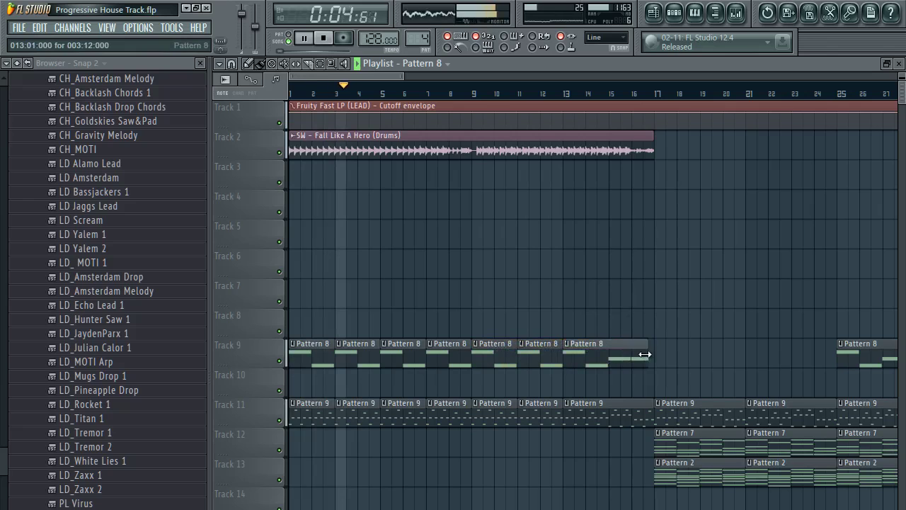
{"action": "left_click_drag", "start_coordinate": [646, 354], "coordinate": [667, 346]}
{"action": "scroll", "coordinate": [543, 94], "scroll_direction": "down", "scroll_amount": 5}
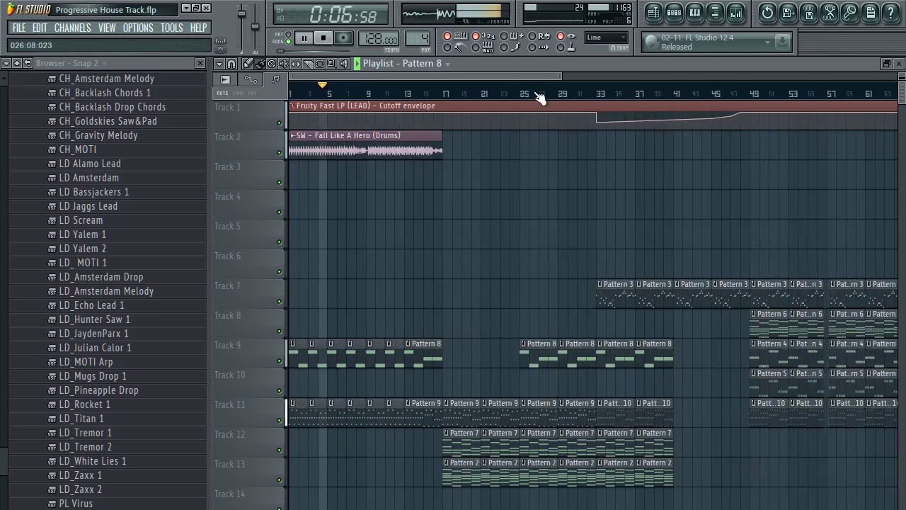
{"action": "scroll", "coordinate": [453, 113], "scroll_direction": "down", "scroll_amount": 2}
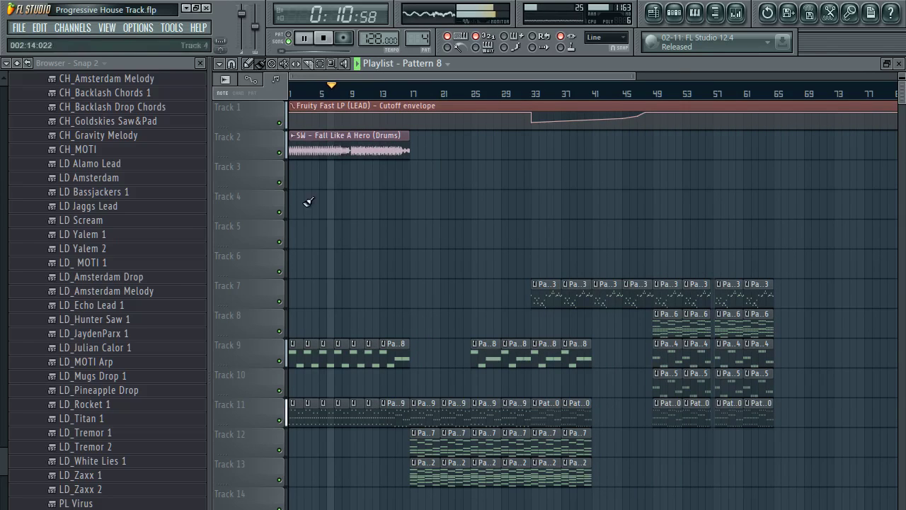
Step: Collapse the Presets & Soundbanks folder under Shift Premium Sounds Vol 1 in the file browser
{"action": "left_click_drag", "start_coordinate": [2, 441], "coordinate": [5, 365]}
{"action": "left_click", "coordinate": [81, 220]}
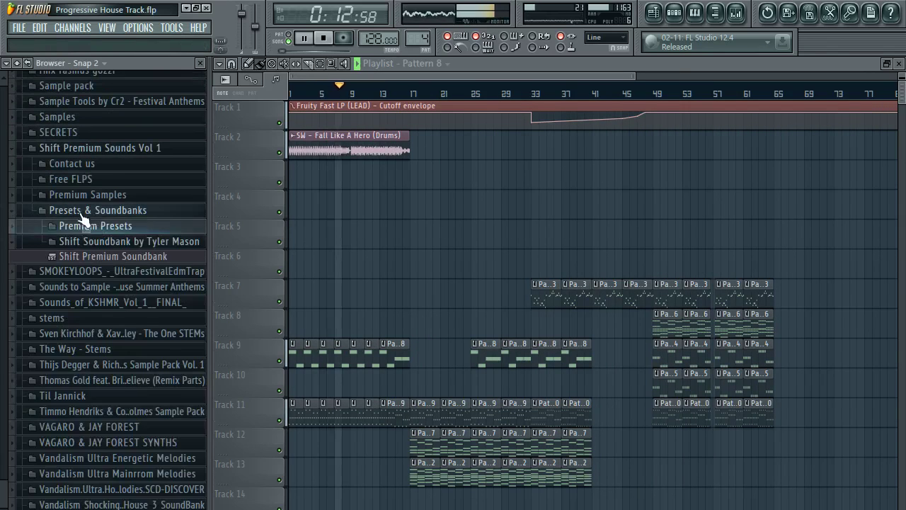
{"action": "left_click", "coordinate": [81, 211]}
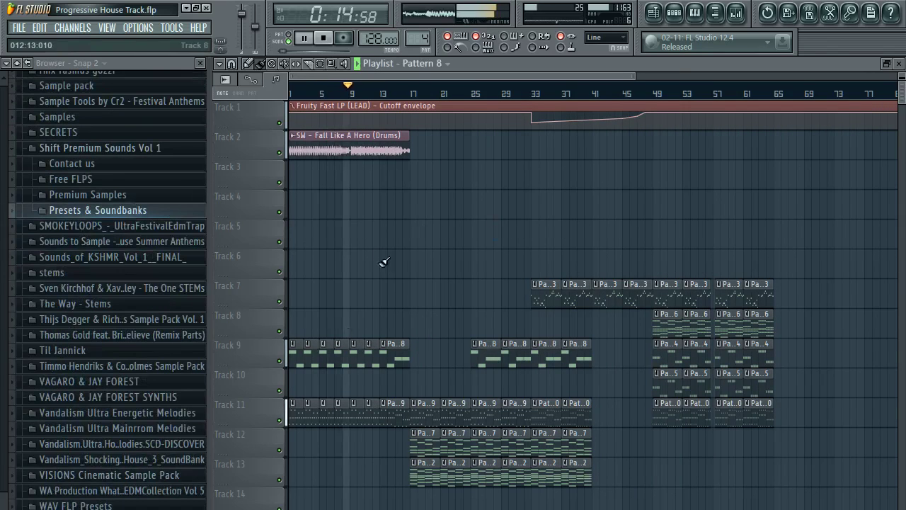
Step: Skip through the breakdown from bar 17 to bar 33, listening to its successive sections
{"action": "scroll", "coordinate": [354, 94], "scroll_direction": "up", "scroll_amount": 5}
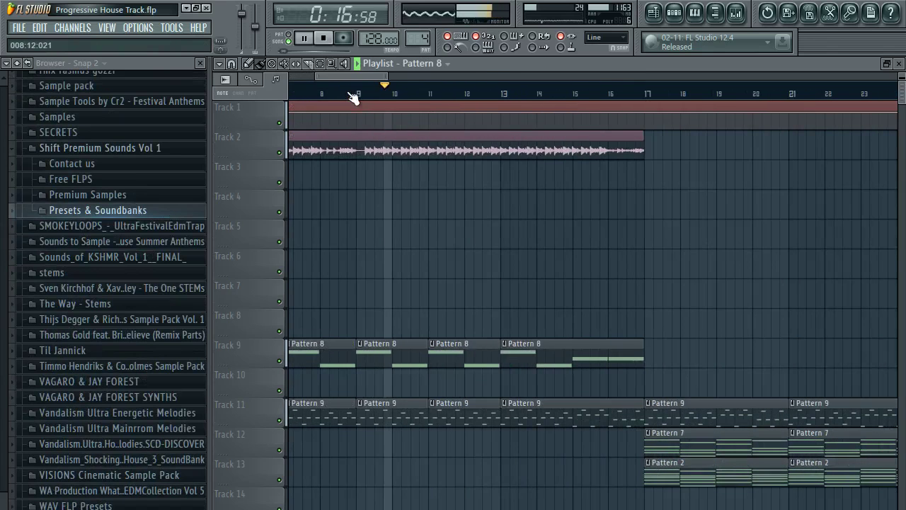
{"action": "scroll", "coordinate": [354, 94], "scroll_direction": "down", "scroll_amount": 2}
{"action": "scroll", "coordinate": [441, 95], "scroll_direction": "down", "scroll_amount": 3}
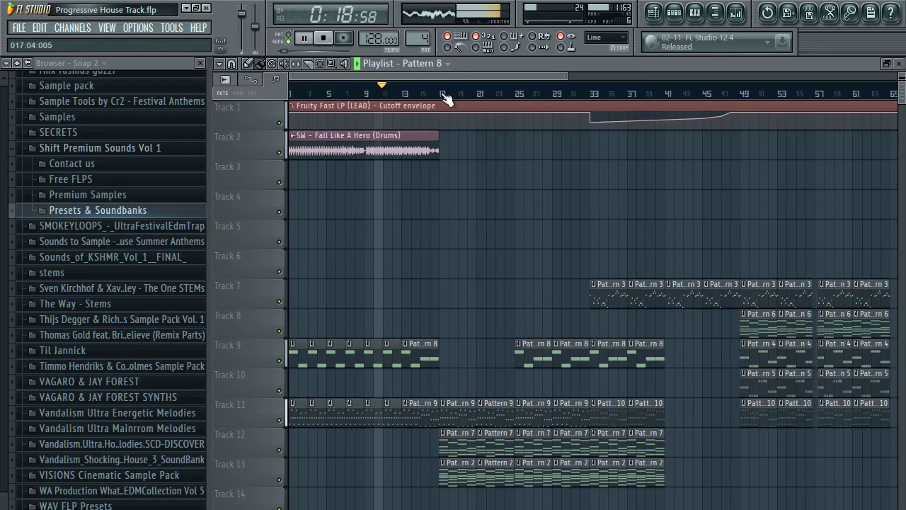
{"action": "left_click", "coordinate": [441, 94]}
{"action": "scroll", "coordinate": [442, 94], "scroll_direction": "down", "scroll_amount": 1}
{"action": "left_click", "coordinate": [440, 93]}
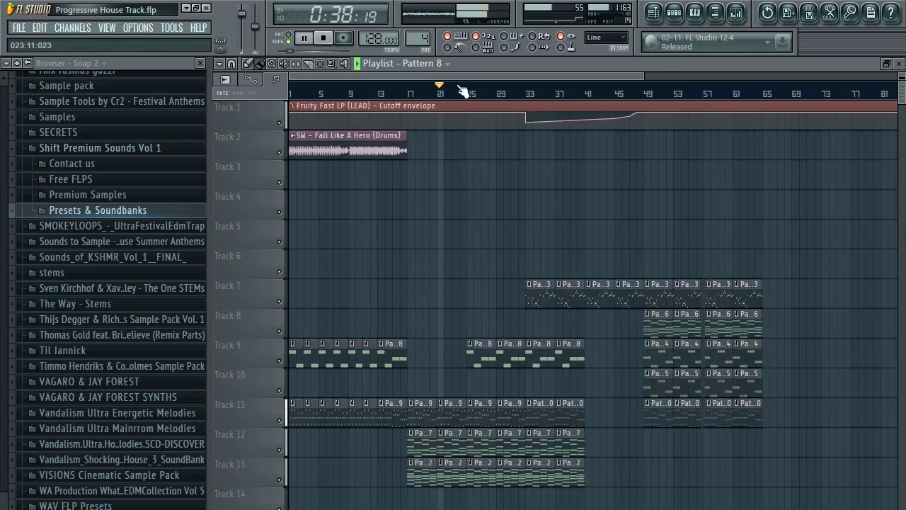
{"action": "left_click", "coordinate": [460, 88]}
{"action": "left_click", "coordinate": [469, 88]}
{"action": "left_click", "coordinate": [501, 93]}
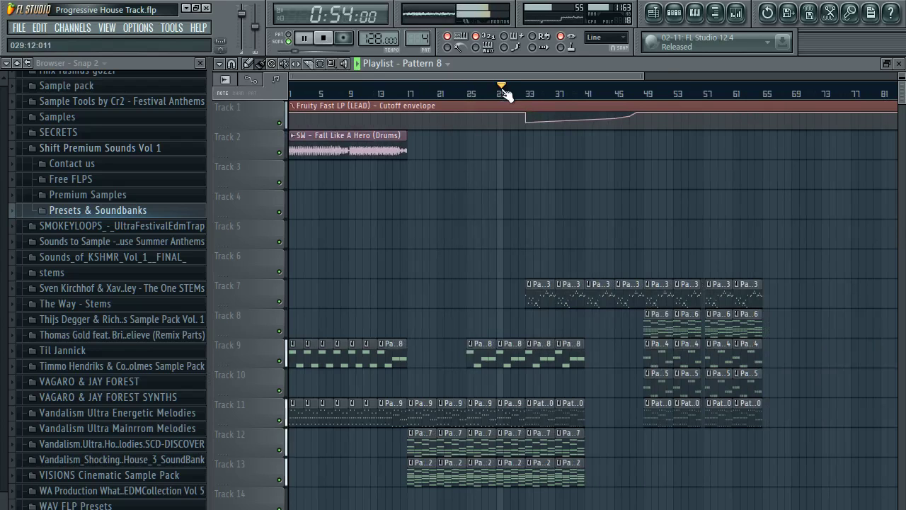
{"action": "left_click", "coordinate": [507, 92]}
{"action": "left_click", "coordinate": [524, 91]}
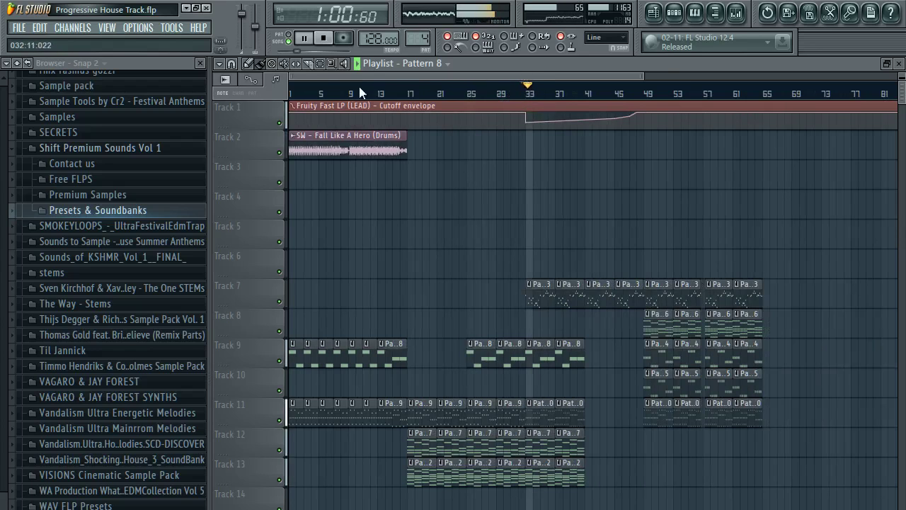
Step: Place four short Pattern 10 clips on Track 8, starting at bars 1, 5, 9 and 13
{"action": "mouse_move", "coordinate": [295, 319]}
{"action": "left_mouse_down"}
{"action": "mouse_move", "coordinate": [404, 318]}
{"action": "mouse_move", "coordinate": [391, 322]}
{"action": "left_mouse_up"}
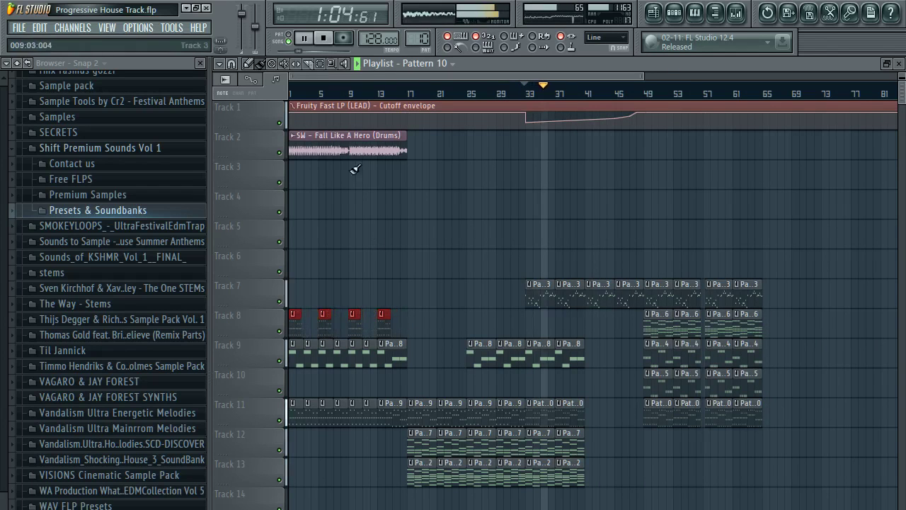
Step: Extend the four Pattern 10 clips on Track 8 to two bars each and mute Track 11
{"action": "scroll", "coordinate": [307, 95], "scroll_direction": "up", "scroll_amount": 5}
{"action": "left_click_drag", "start_coordinate": [343, 77], "coordinate": [327, 77]}
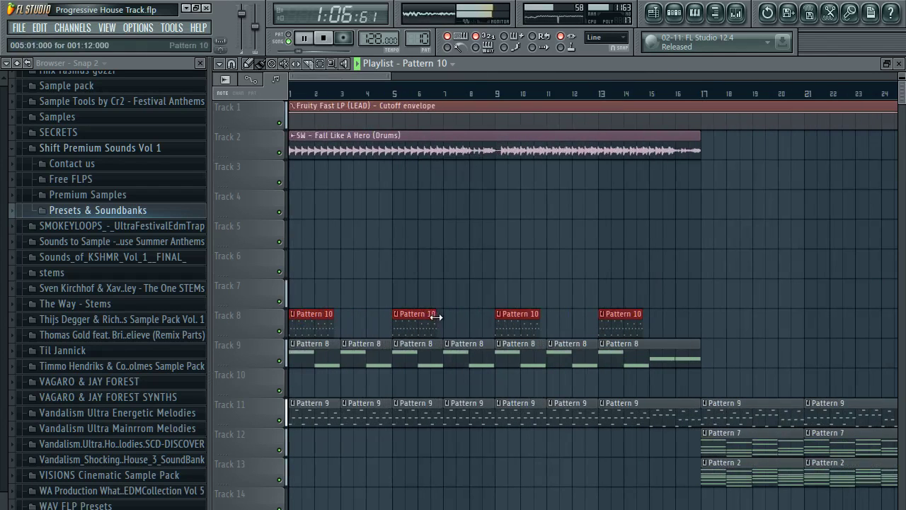
{"action": "left_click", "coordinate": [286, 422]}
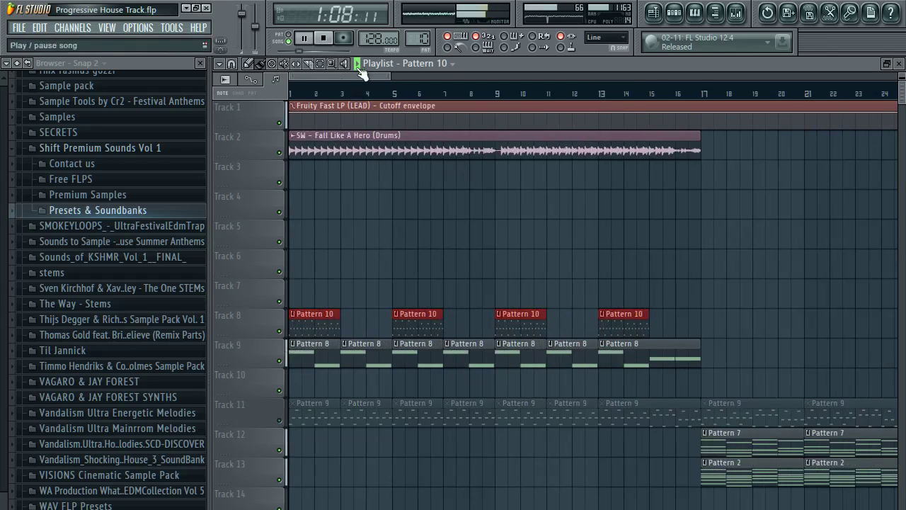
Step: During playback from the start, fill Track 8 with Pattern 10 clips up to bar 17 and remove Track 11's Pattern 9 clips before bar 17
{"action": "left_click", "coordinate": [303, 37]}
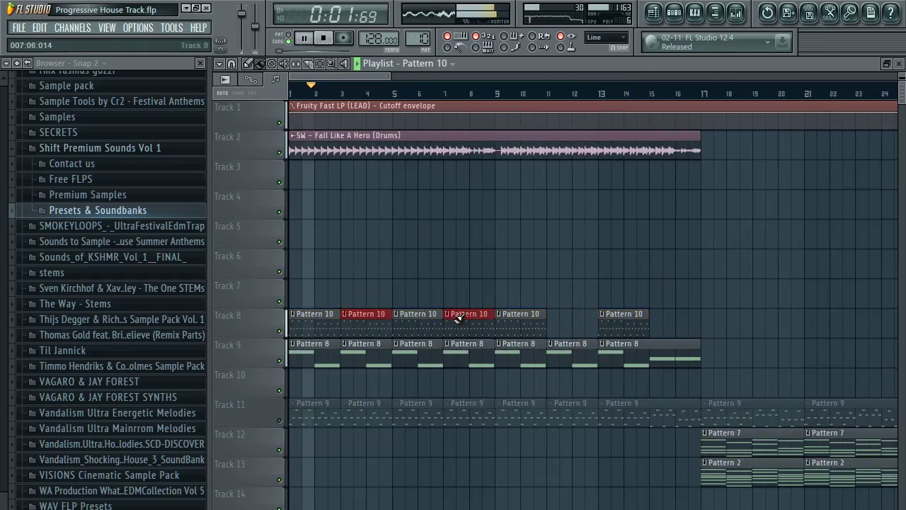
{"action": "mouse_move", "coordinate": [459, 318]}
{"action": "left_mouse_down"}
{"action": "mouse_move", "coordinate": [560, 319]}
{"action": "mouse_move", "coordinate": [626, 293]}
{"action": "mouse_move", "coordinate": [688, 312]}
{"action": "left_mouse_up"}
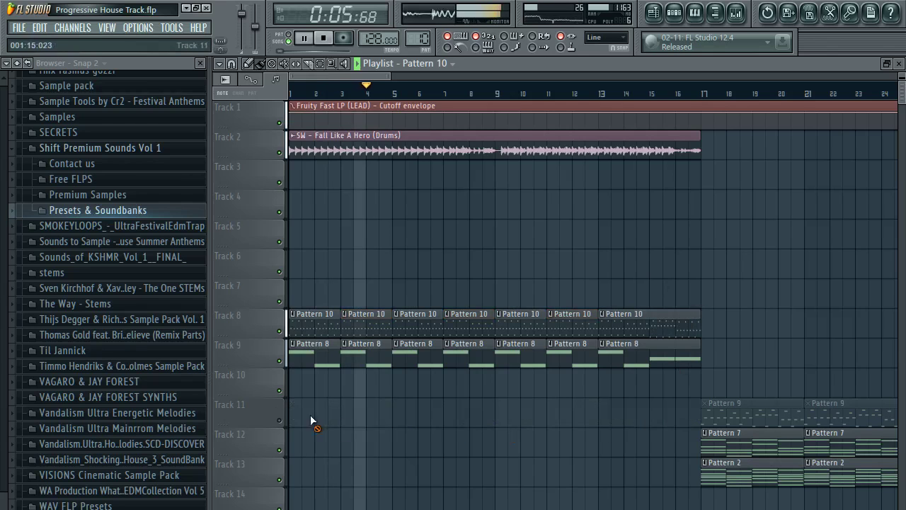
Step: Audition the intro's transition into the breakdown at bar 17 and unmute Track 11
{"action": "scroll", "coordinate": [389, 87], "scroll_direction": "down", "scroll_amount": 4}
{"action": "left_click", "coordinate": [415, 90]}
{"action": "scroll", "coordinate": [419, 92], "scroll_direction": "down", "scroll_amount": 2}
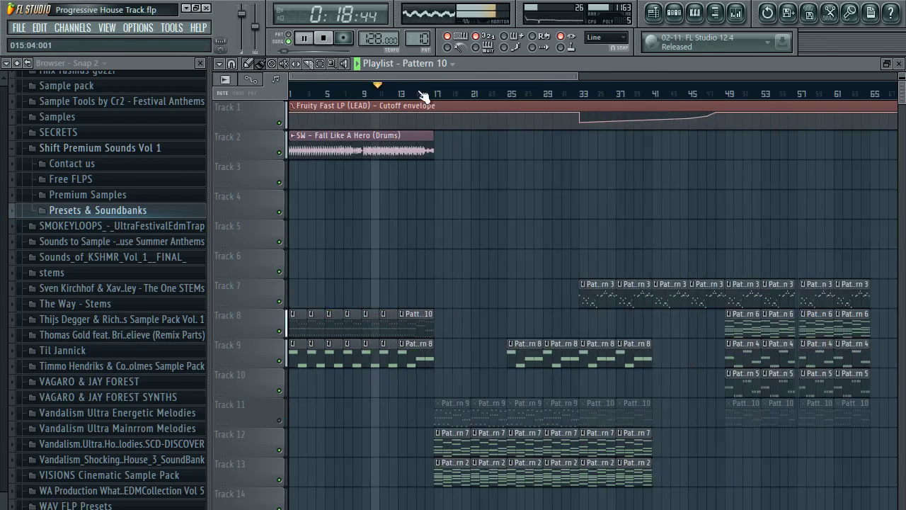
{"action": "left_click", "coordinate": [437, 93]}
{"action": "scroll", "coordinate": [440, 93], "scroll_direction": "down", "scroll_amount": 2}
{"action": "left_click", "coordinate": [280, 421]}
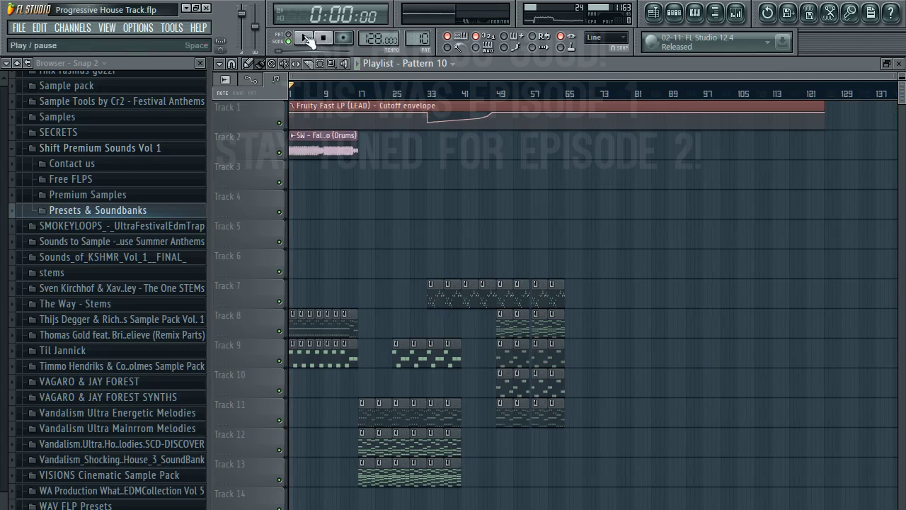
Step: Play the arrangement from the start, skipping through the breakdown to the drop at bar 49
{"action": "left_click", "coordinate": [305, 39]}
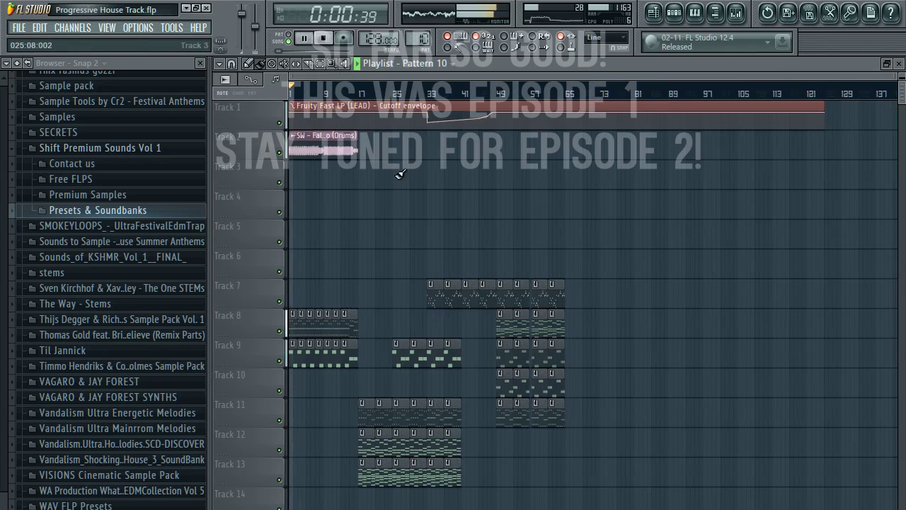
{"action": "left_click", "coordinate": [360, 91]}
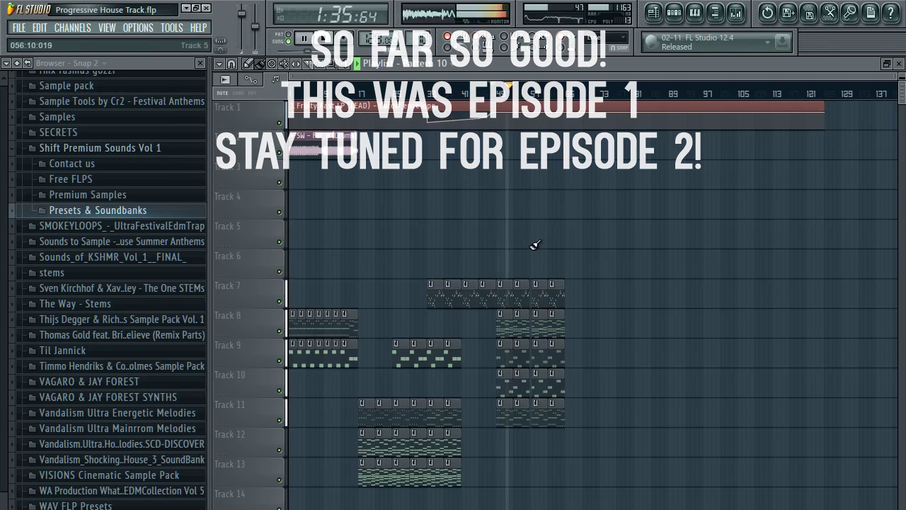
{"action": "scroll", "coordinate": [558, 94], "scroll_direction": "up", "scroll_amount": 5}
{"action": "scroll", "coordinate": [491, 92], "scroll_direction": "up", "scroll_amount": 2}
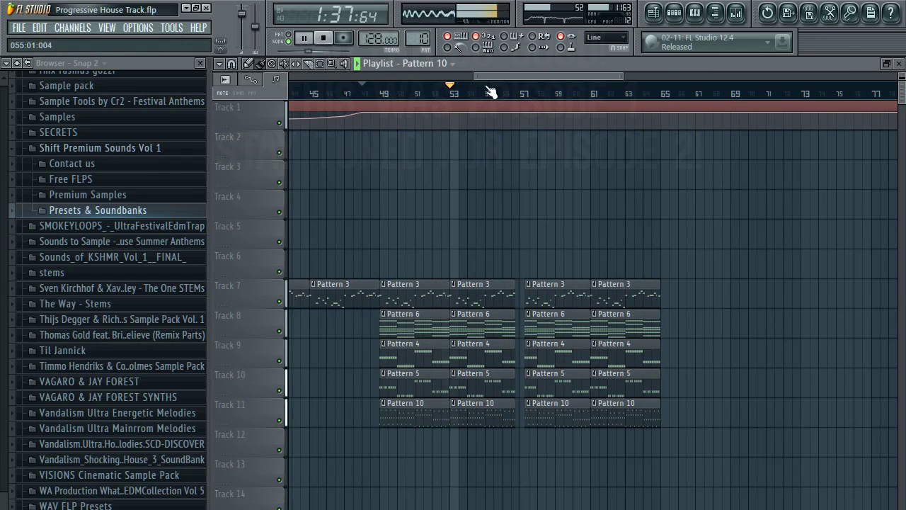
Step: Toggle the dblue Glitch v1.3 effect on the Sylenth1 mixer track
{"action": "key", "text": "F9"}
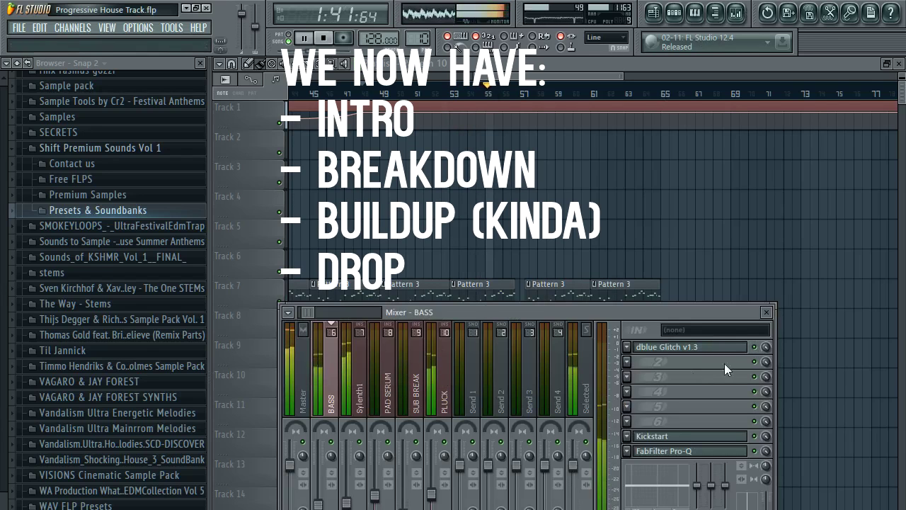
{"action": "left_click", "coordinate": [364, 358]}
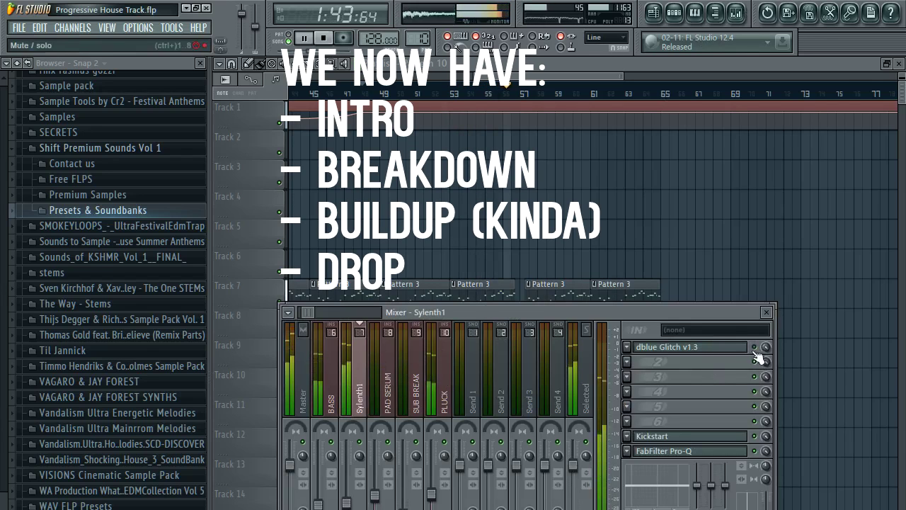
{"action": "left_click", "coordinate": [754, 348]}
{"action": "key", "text": "F9"}
Step: Shorten the last Pattern 4 clip on Track 9 and Pattern 5 clip on Track 10 to end at bar 64
{"action": "scroll", "coordinate": [522, 94], "scroll_direction": "down", "scroll_amount": 2}
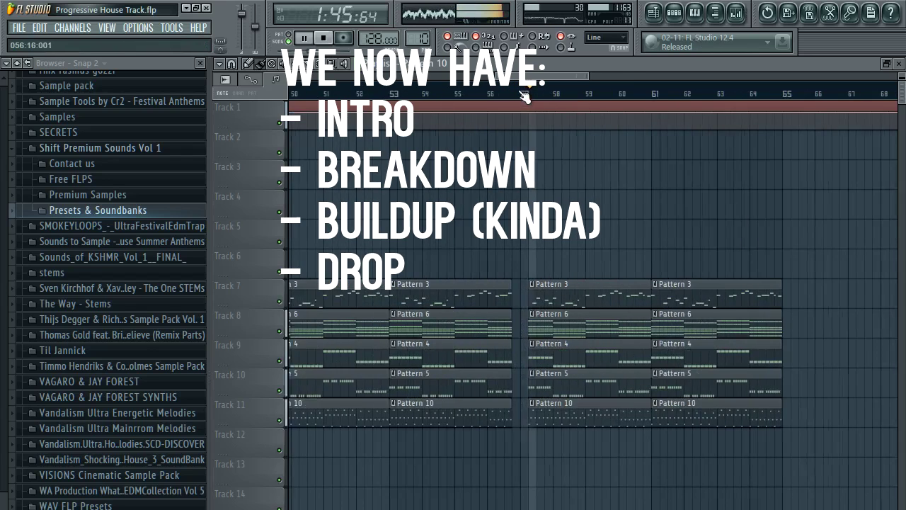
{"action": "scroll", "coordinate": [524, 97], "scroll_direction": "down", "scroll_amount": 3}
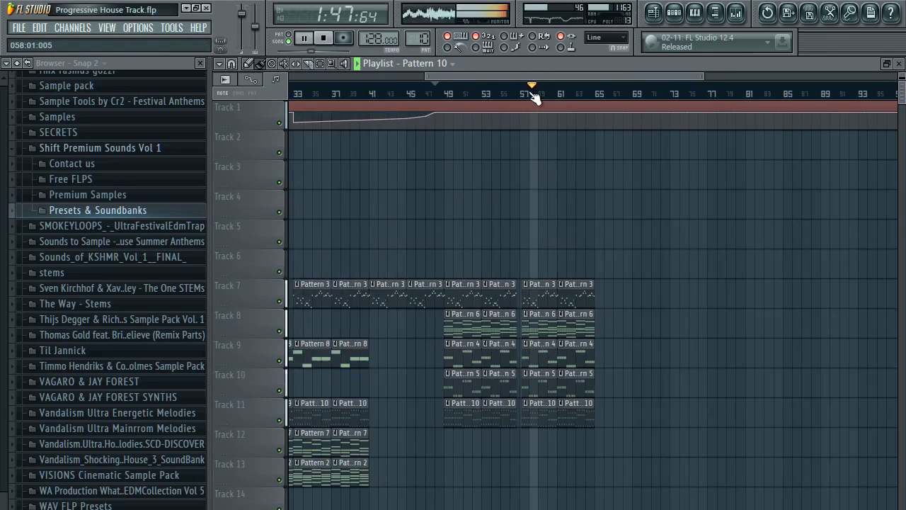
{"action": "scroll", "coordinate": [562, 98], "scroll_direction": "down", "scroll_amount": 2}
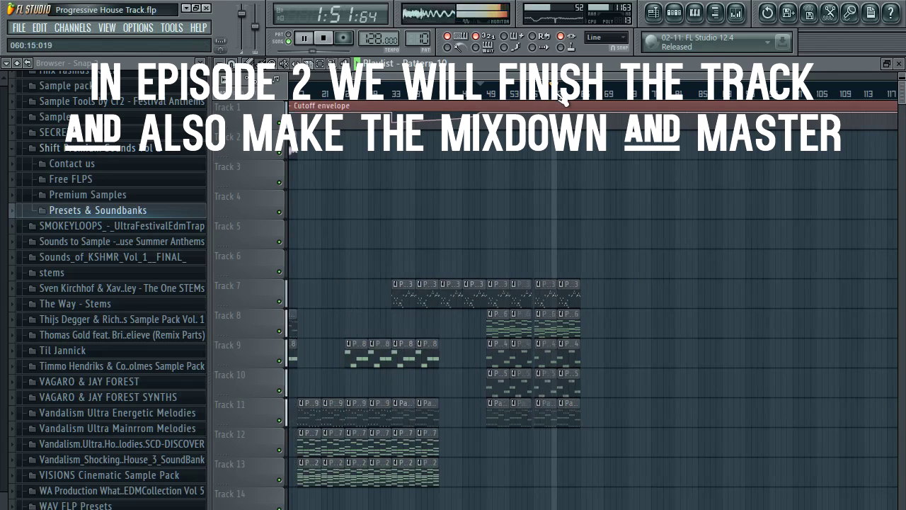
{"action": "scroll", "coordinate": [563, 97], "scroll_direction": "down", "scroll_amount": 2}
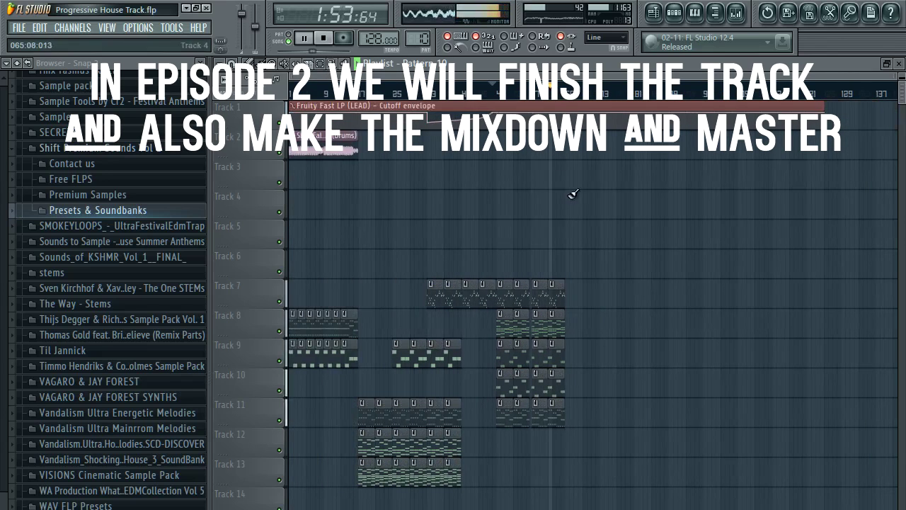
{"action": "scroll", "coordinate": [567, 99], "scroll_direction": "up", "scroll_amount": 6}
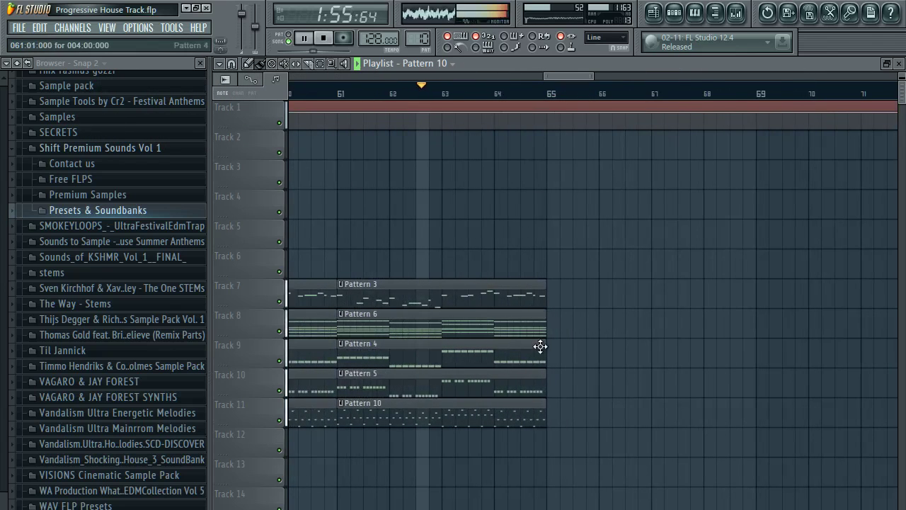
{"action": "left_click_drag", "start_coordinate": [540, 347], "coordinate": [495, 347]}
{"action": "left_click_drag", "start_coordinate": [542, 388], "coordinate": [493, 388]}
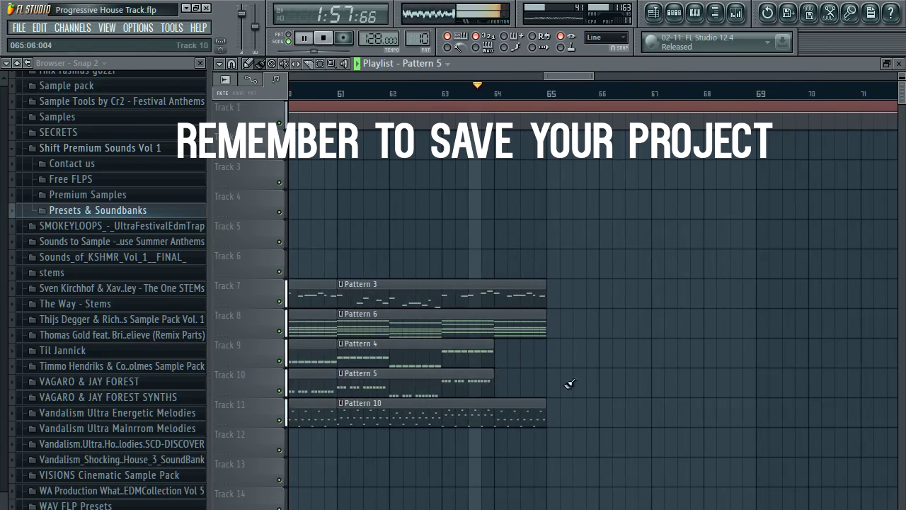
Step: Listen to the end of the drop past bar 65, and stop playback, returning to the start of the song
{"action": "scroll", "coordinate": [532, 96], "scroll_direction": "down", "scroll_amount": 1}
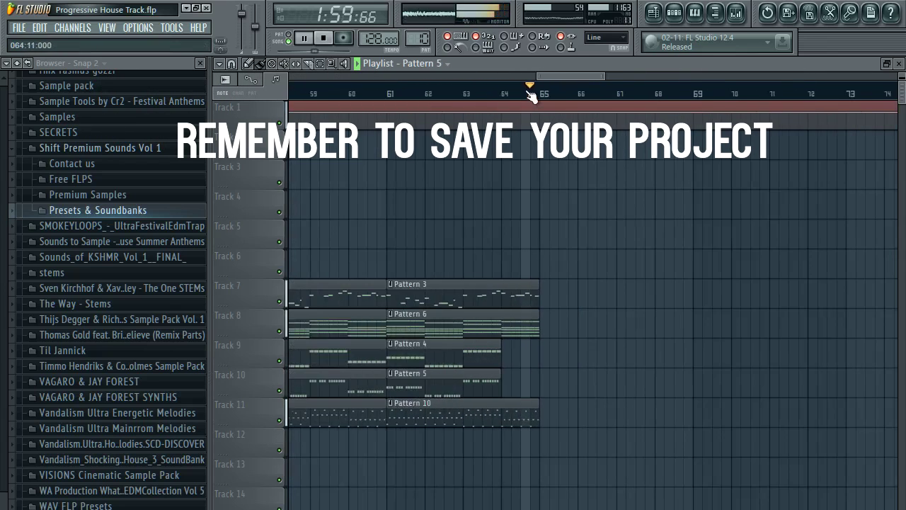
{"action": "scroll", "coordinate": [531, 95], "scroll_direction": "down", "scroll_amount": 6}
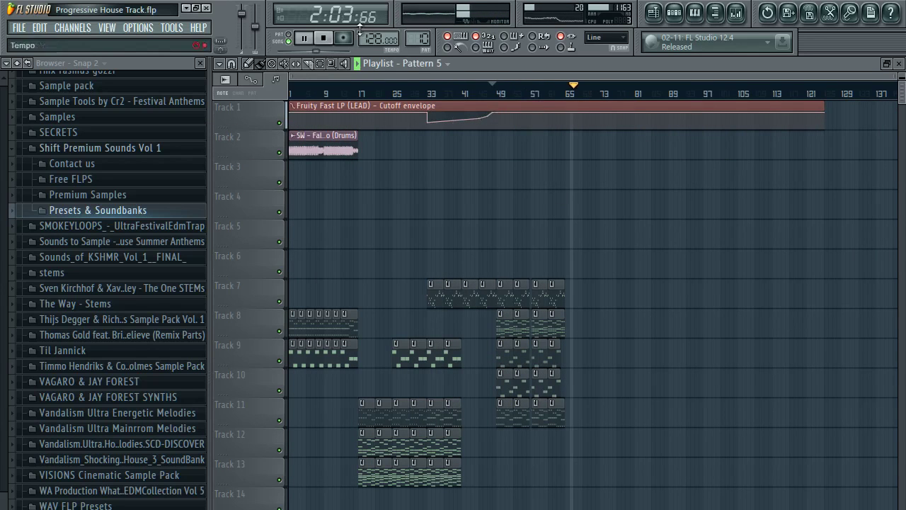
{"action": "left_click", "coordinate": [325, 39]}
{"action": "left_click", "coordinate": [325, 39]}
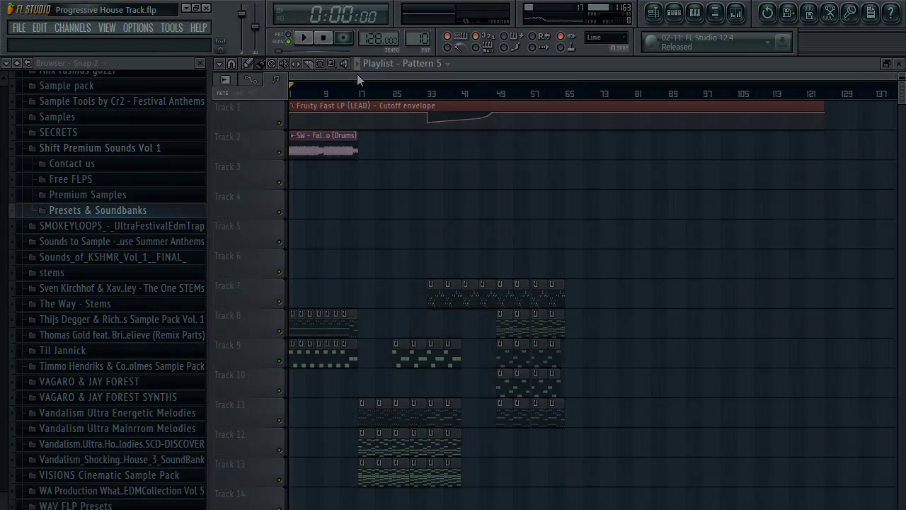